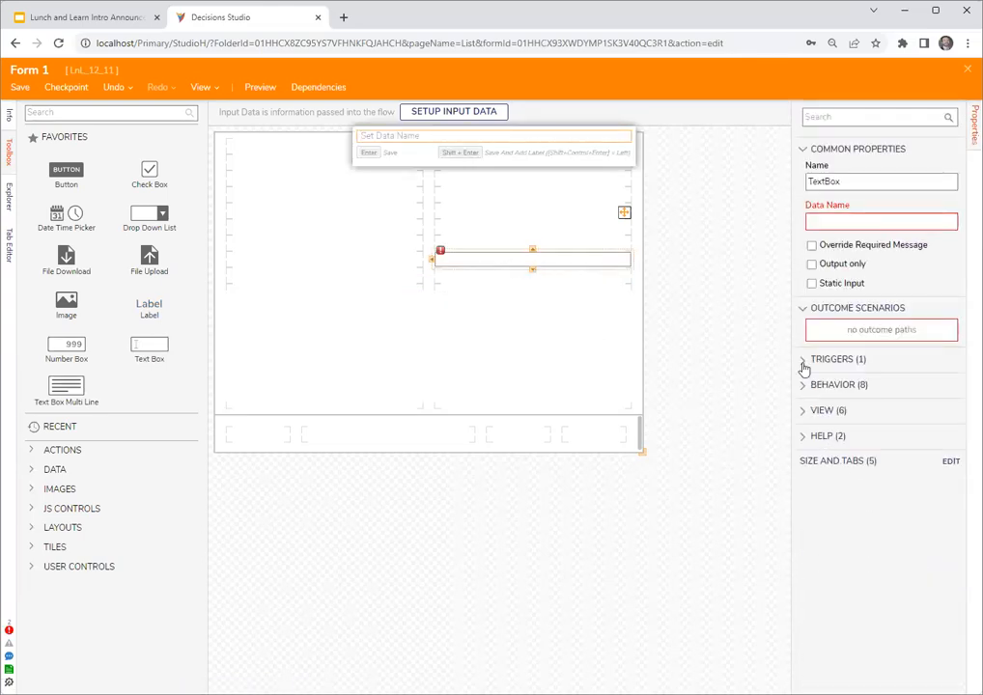
- Start a new key trigger for the text box and review its trigger type and control-to-focus options
left_click(806, 369)
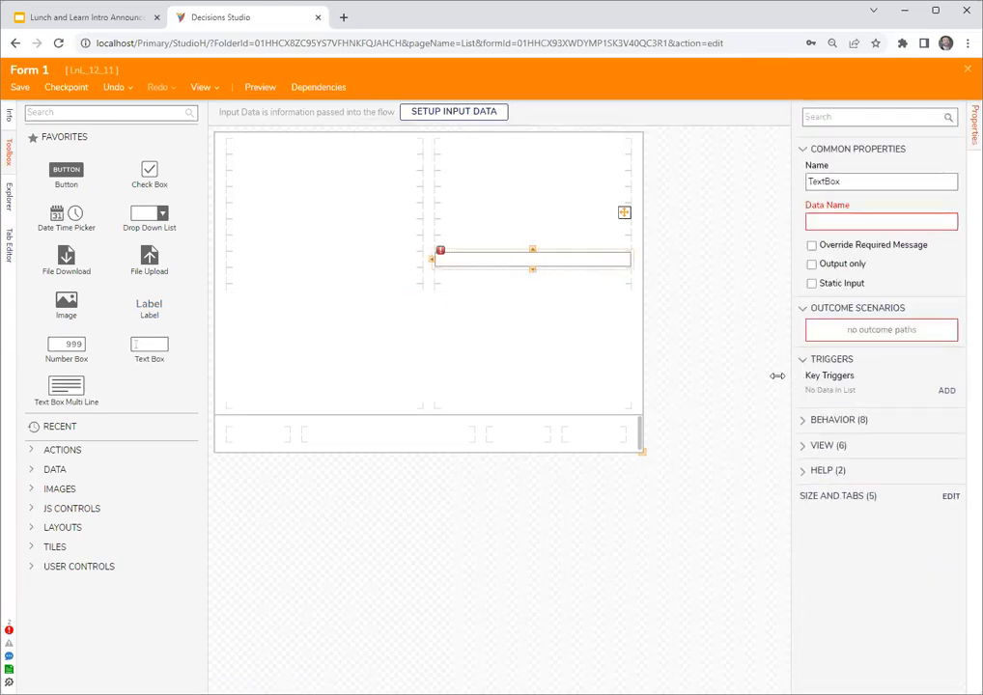
left_click(948, 390)
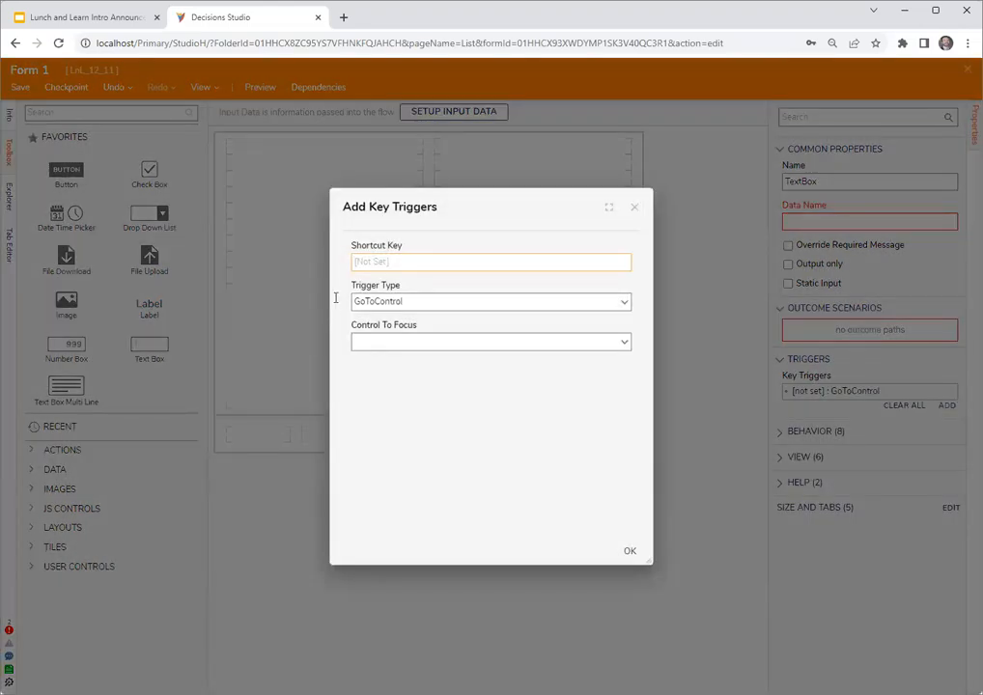
left_click(625, 304)
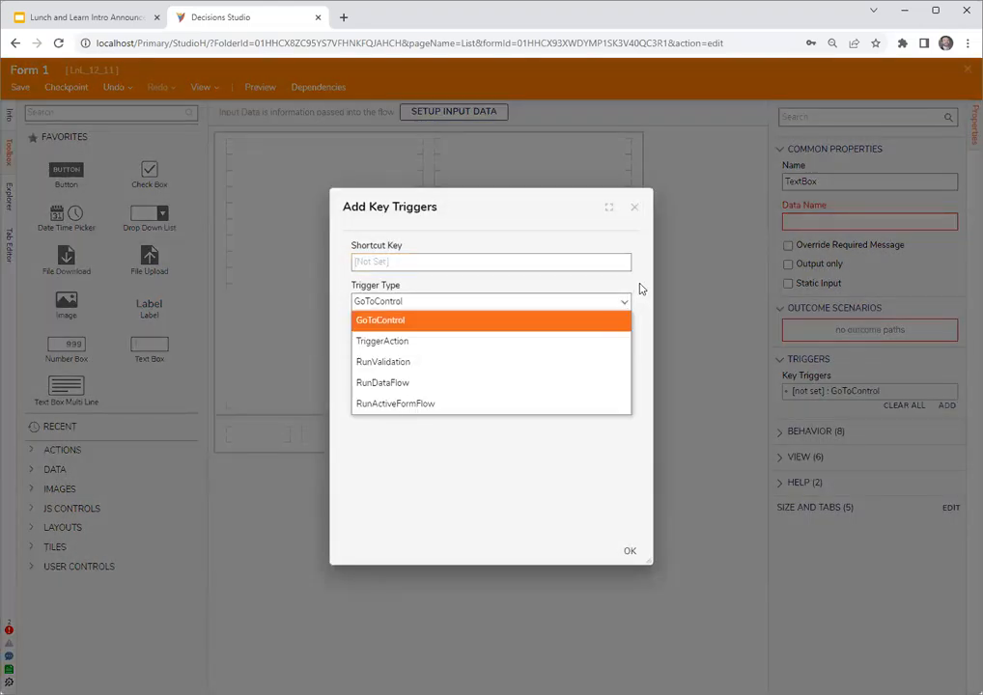
left_click(640, 288)
left_click(626, 343)
left_click(645, 326)
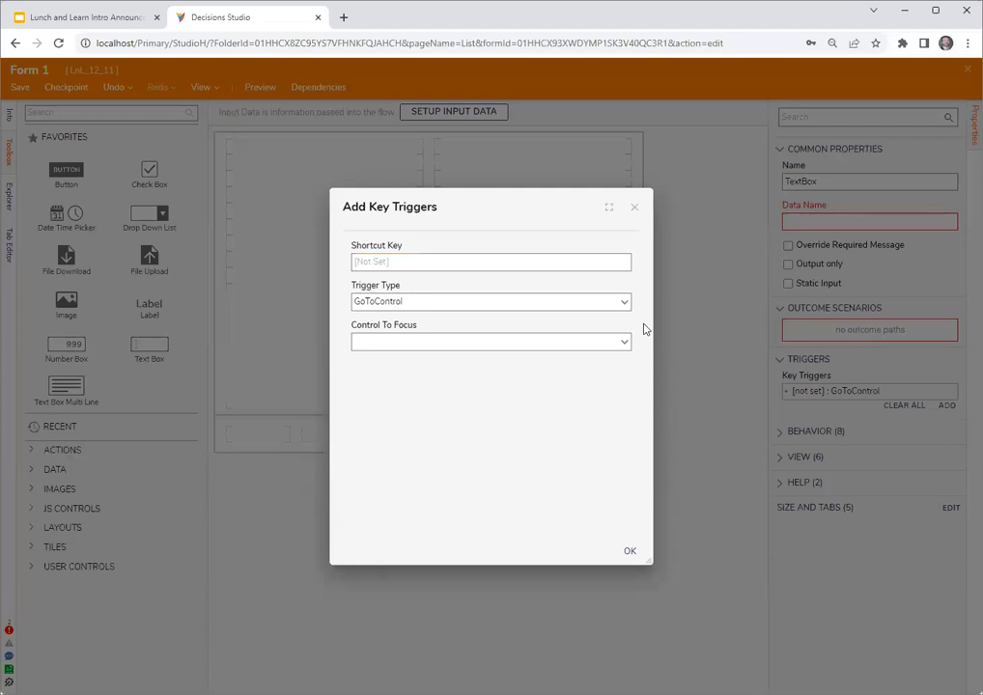
left_click_drag(500, 209, 424, 312)
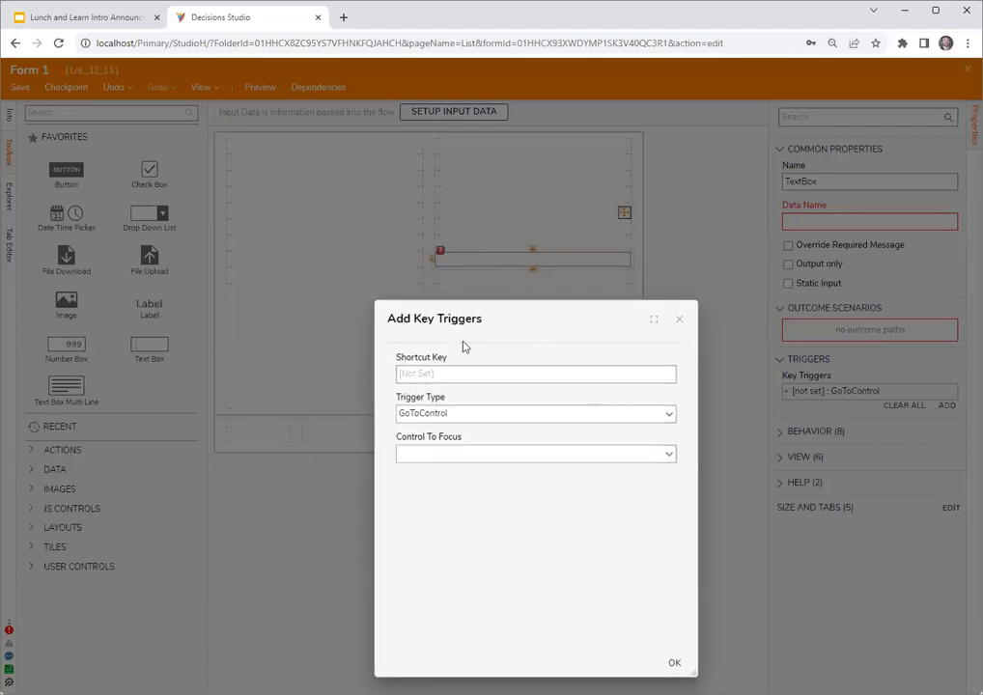
- Open documentation.decisions.com in a new browser tab
left_click(342, 18)
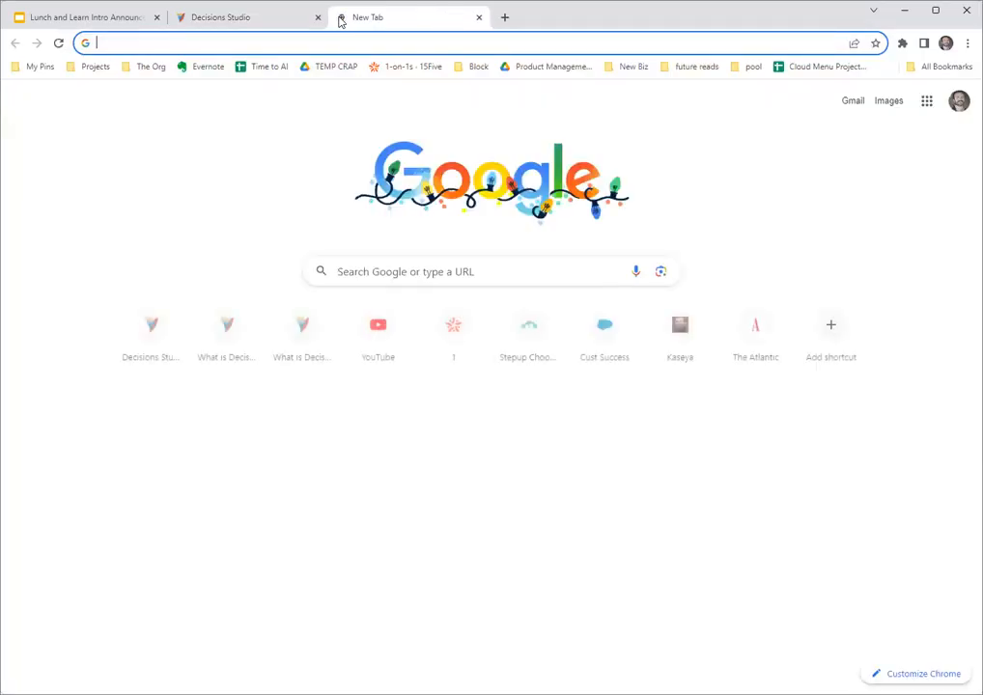
type("documentation.decisions.com")
key("Return")
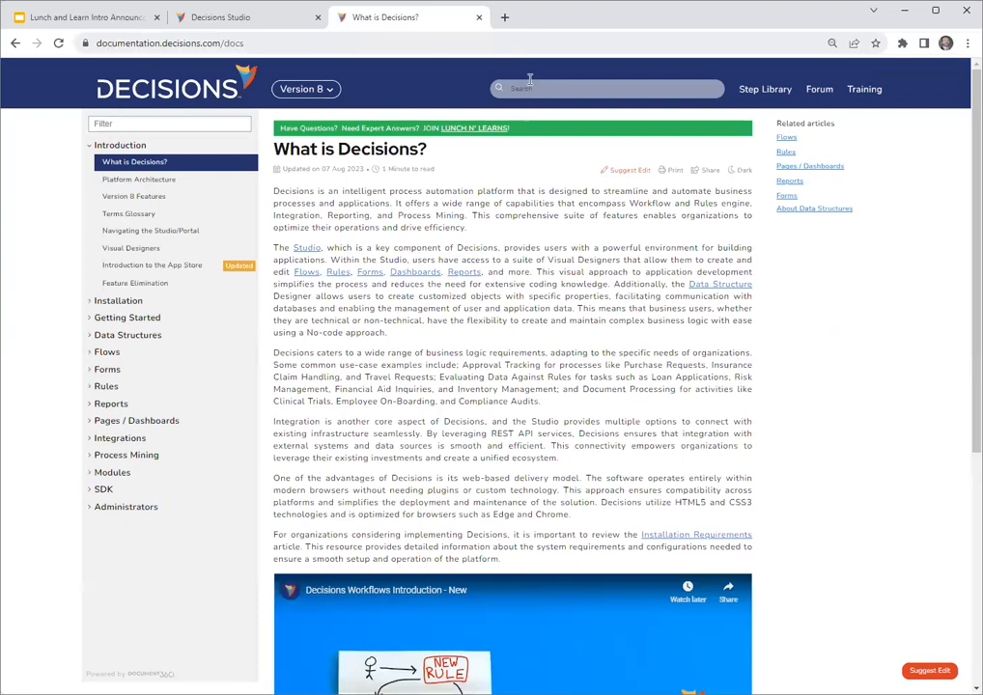
- Search the documentation for "key trigger" and look through the Form Control Key Triggers article's configuration table and example
left_click(545, 88)
type("key trigger")
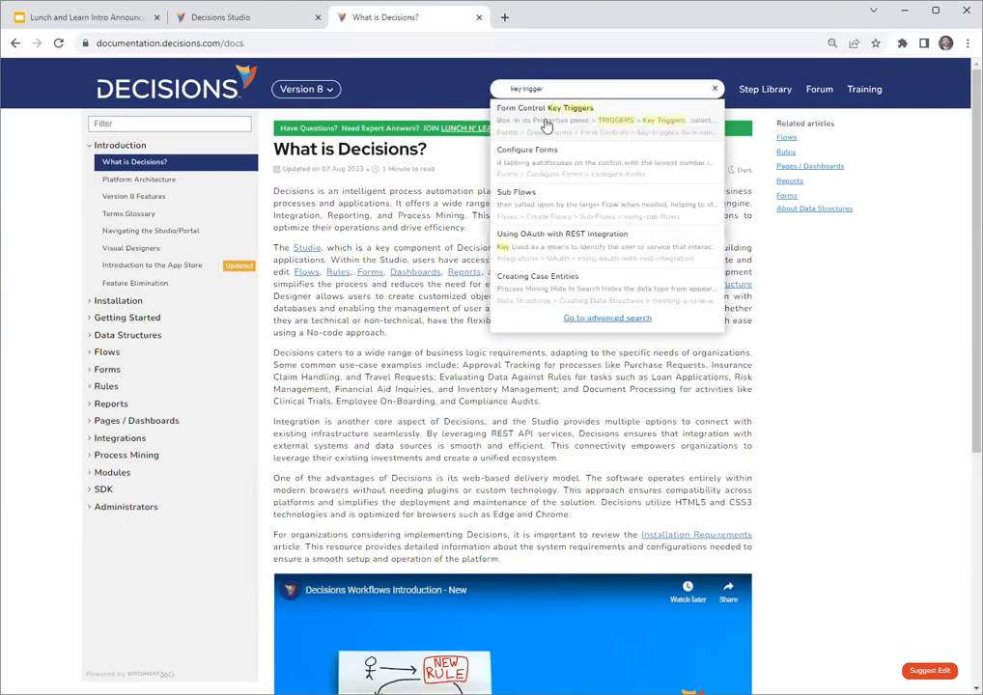
left_click(544, 124)
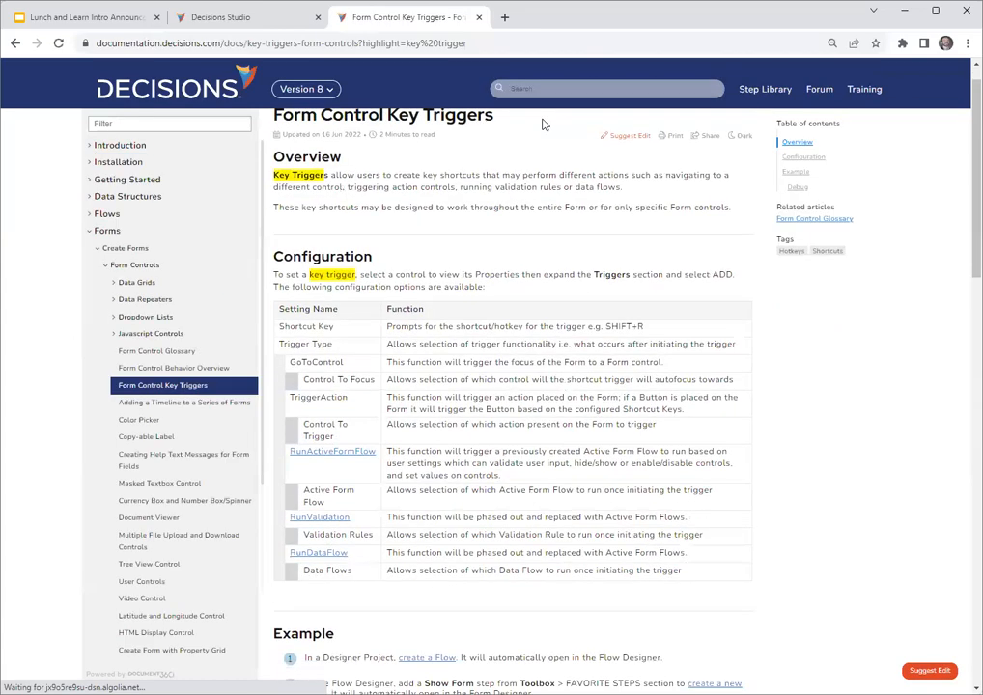
scroll(872, 440, "down", 15)
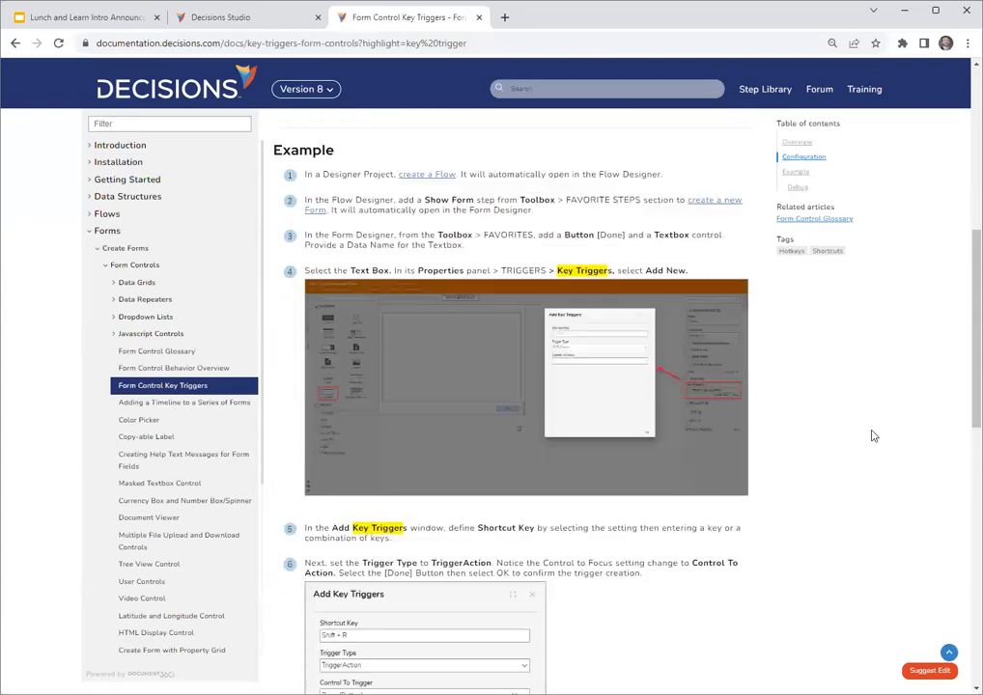
scroll(874, 439, "up", 15)
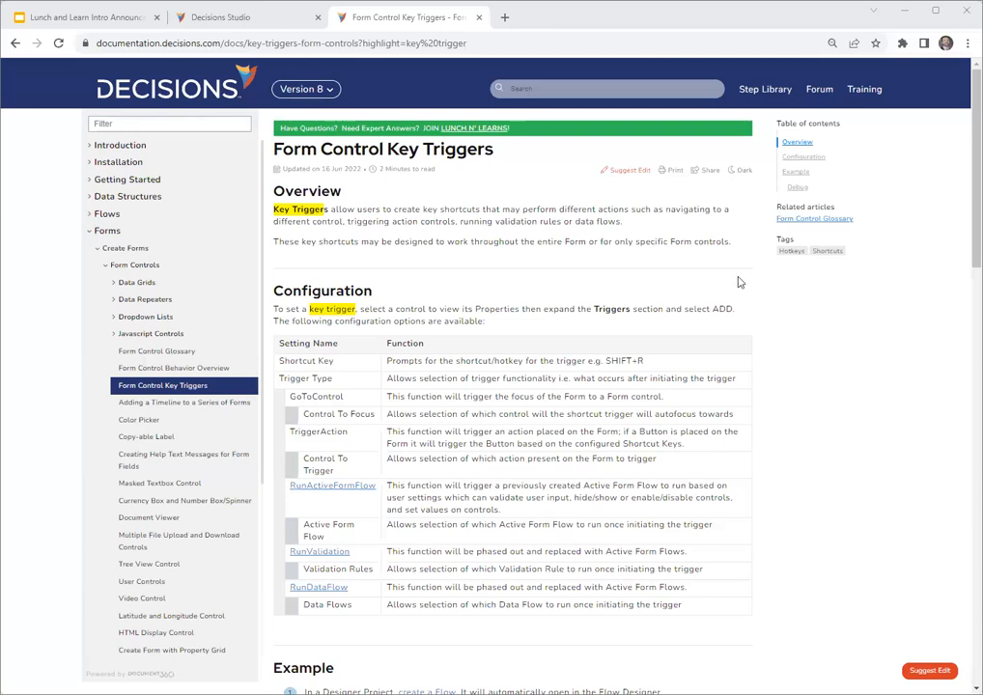
- Return to Decisions Studio, discard the unfinished key trigger, keep the designer open and delete the text box from the form
left_click(232, 17)
left_click(678, 324)
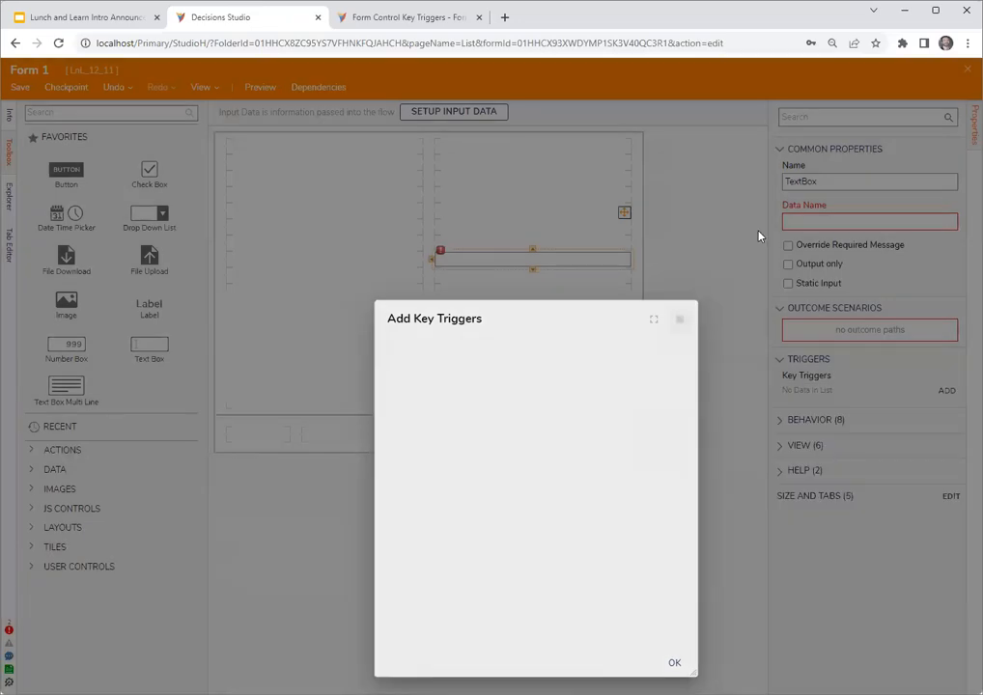
key("Escape")
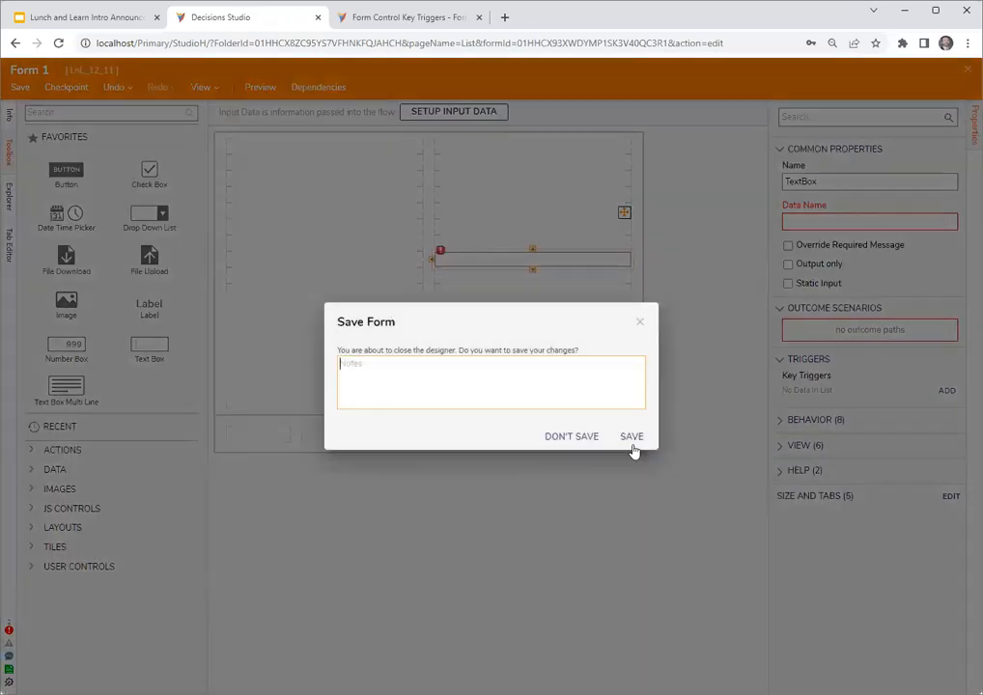
left_click(639, 322)
left_click(575, 264)
left_click(575, 265)
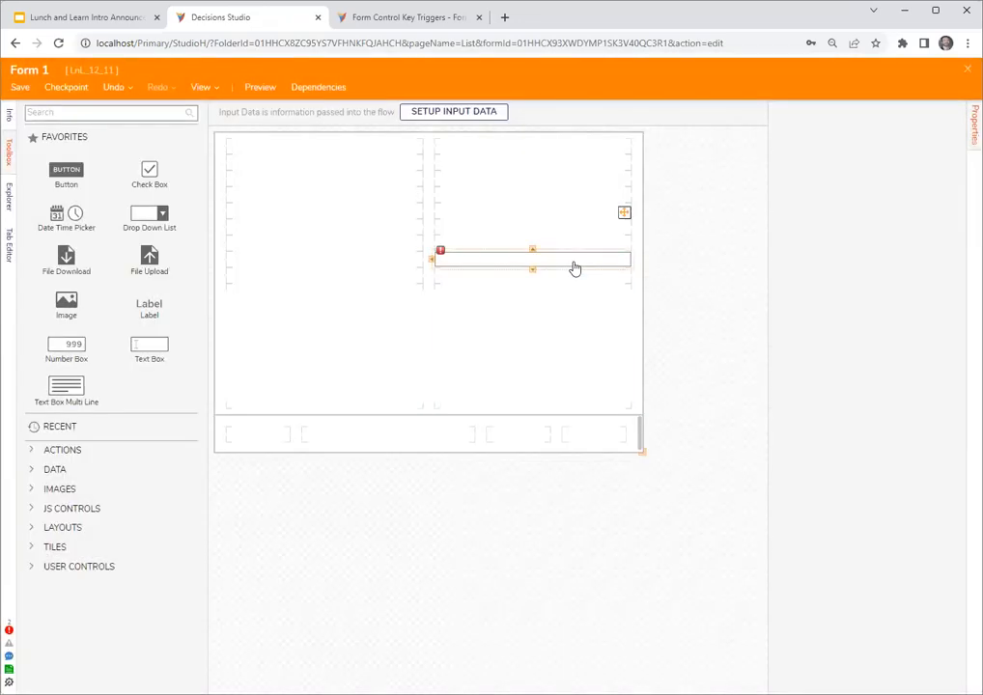
left_click_drag(571, 266, 130, 112)
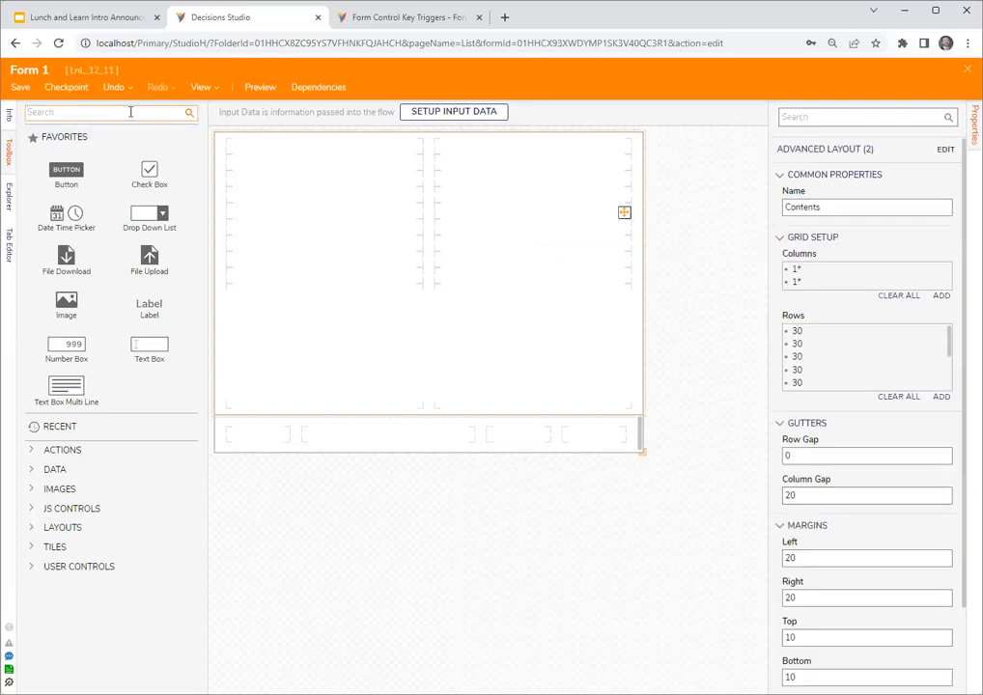
- Search the toolbox for "data" and place a Data Grid (Advanced) in the large lower-left cell of the form
left_click(96, 111)
type("data")
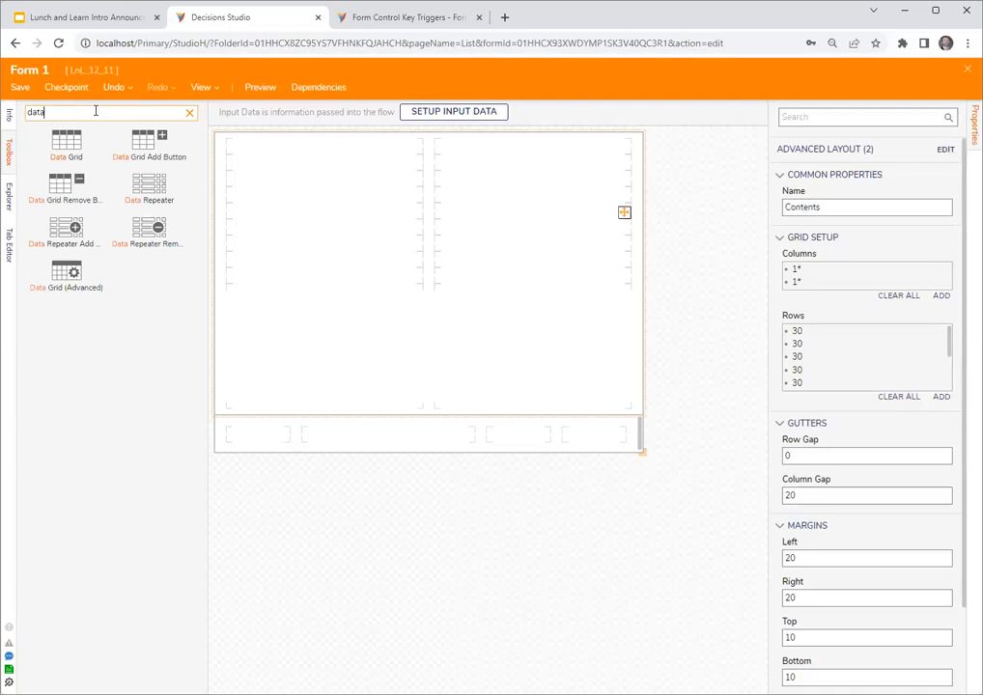
left_click_drag(66, 274, 314, 379)
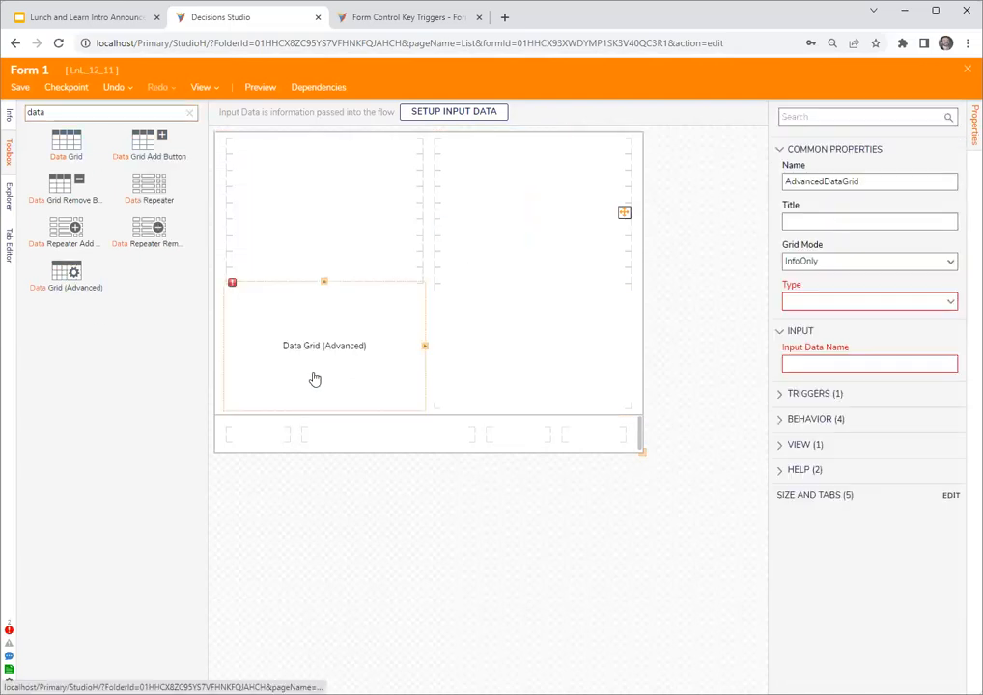
left_click(949, 263)
left_click(924, 279)
left_click(699, 261)
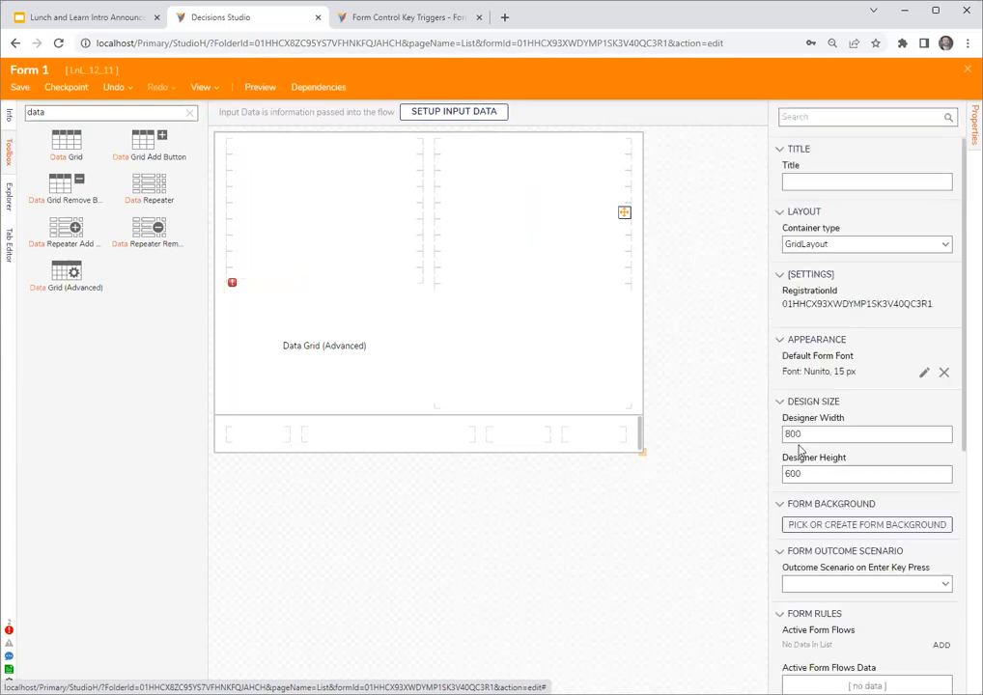
scroll(856, 440, "down", 4)
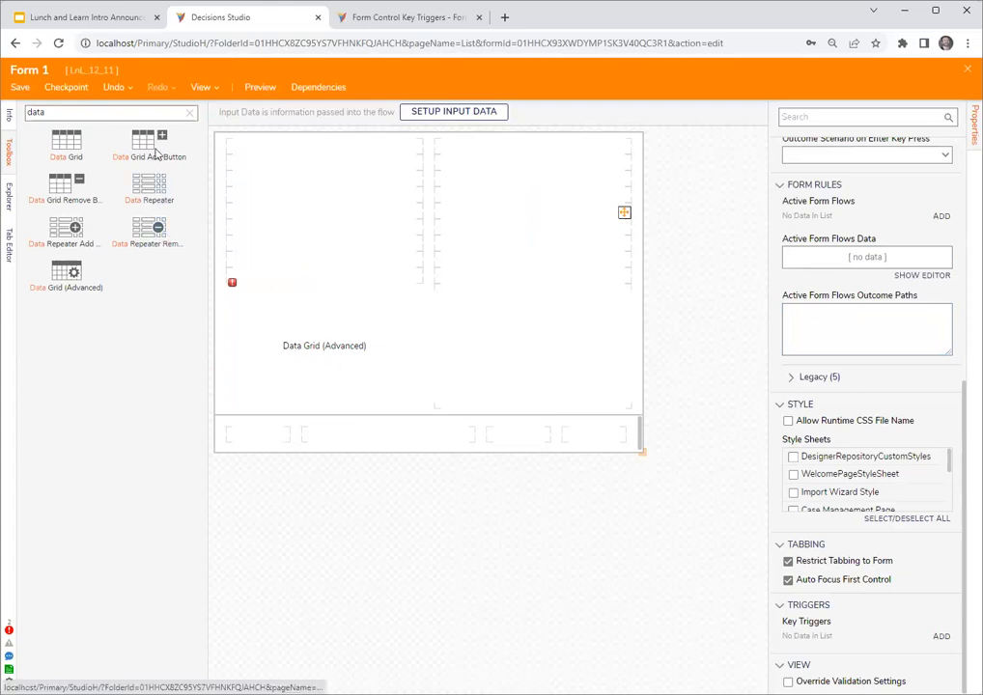
- Place a Data Grid Add Button above the grid and a Data Grid Remove Button beside it in the second column
left_click_drag(241, 200, 299, 261)
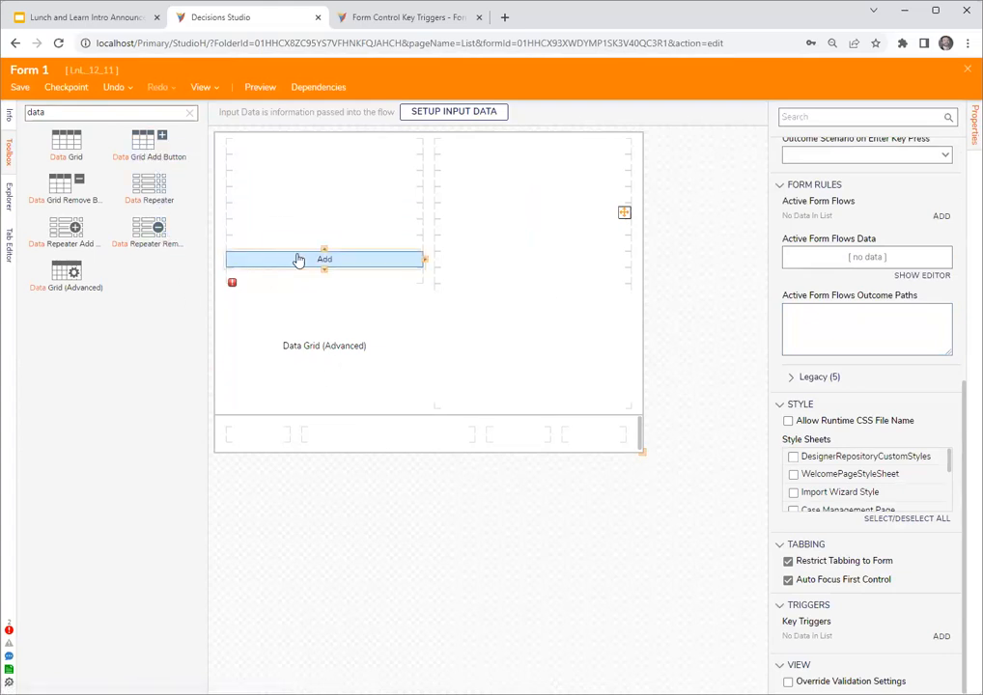
left_click_drag(79, 184, 462, 265)
left_click(329, 320)
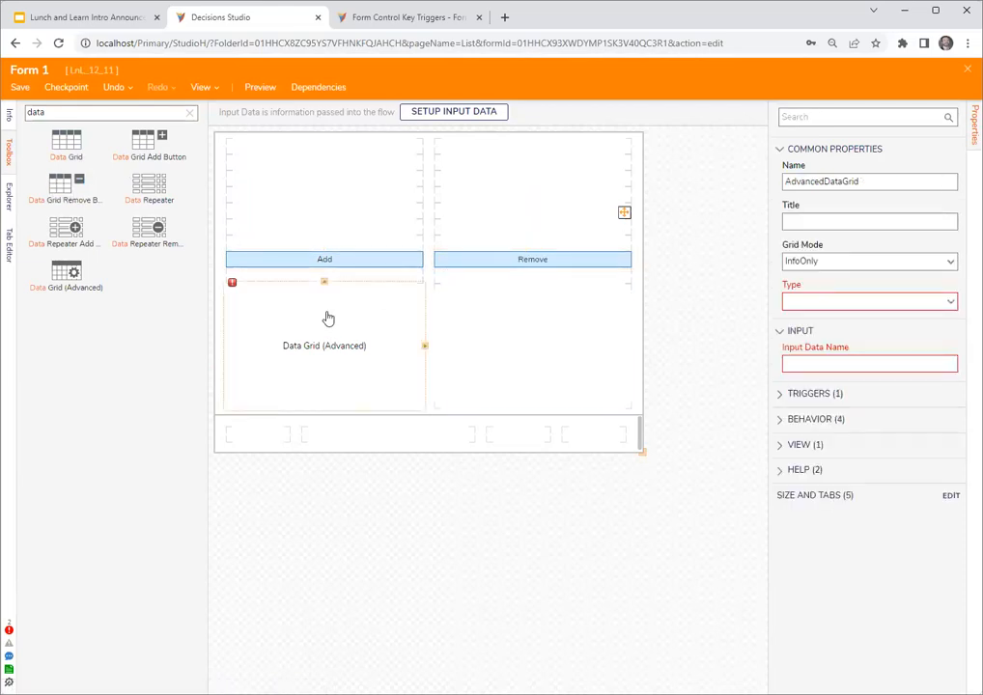
left_click(323, 261)
left_click(535, 275)
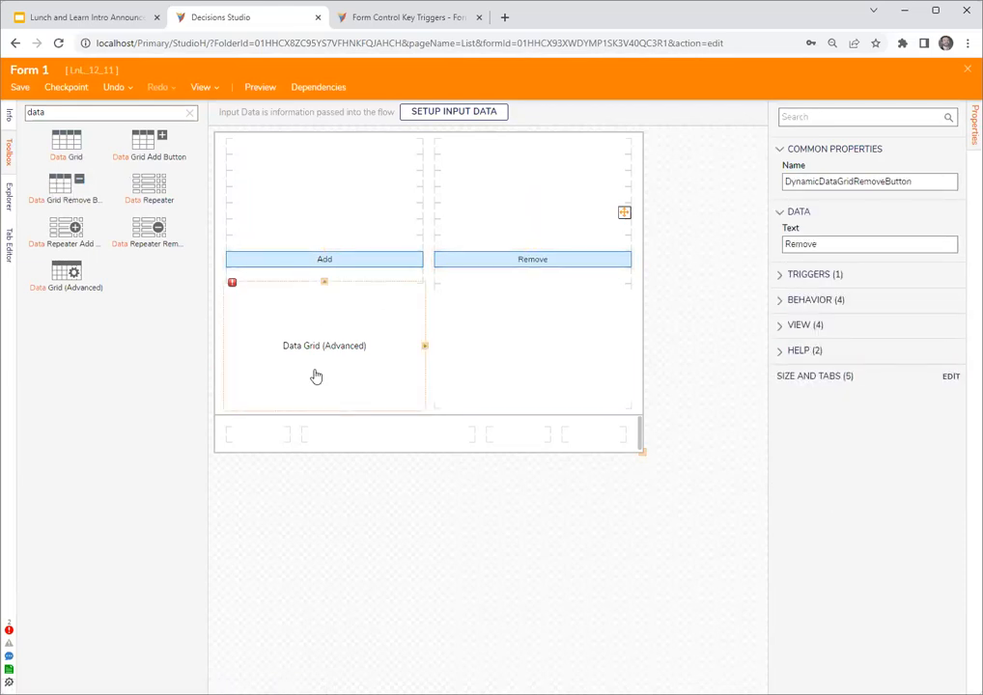
- Set the advanced data grid's input data name to dg1 and its type to Account
left_click(317, 376)
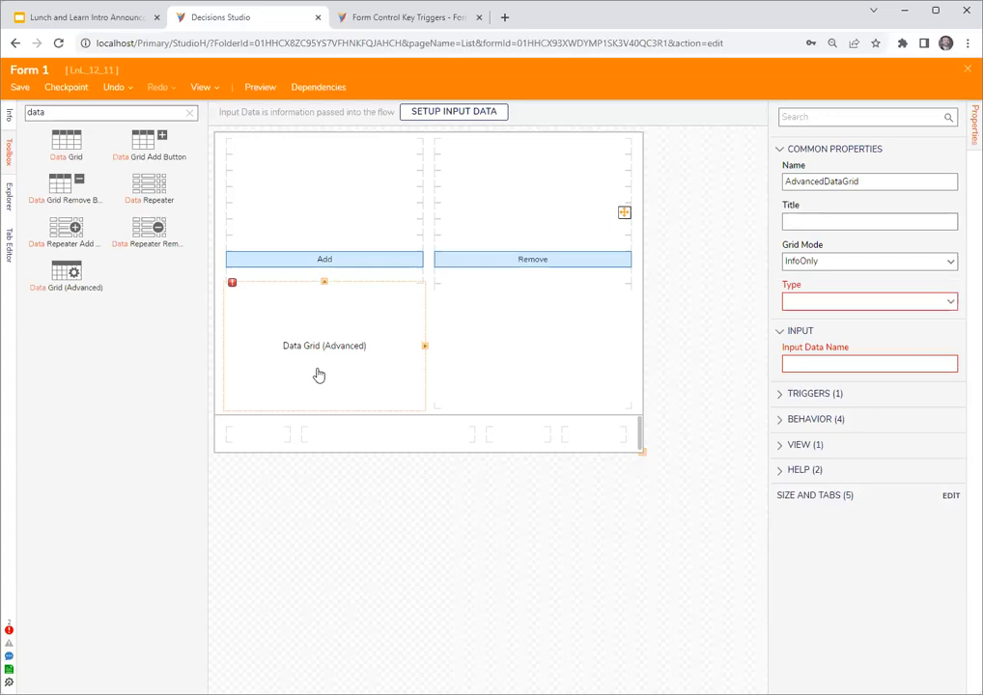
left_click(870, 363)
type("dg1")
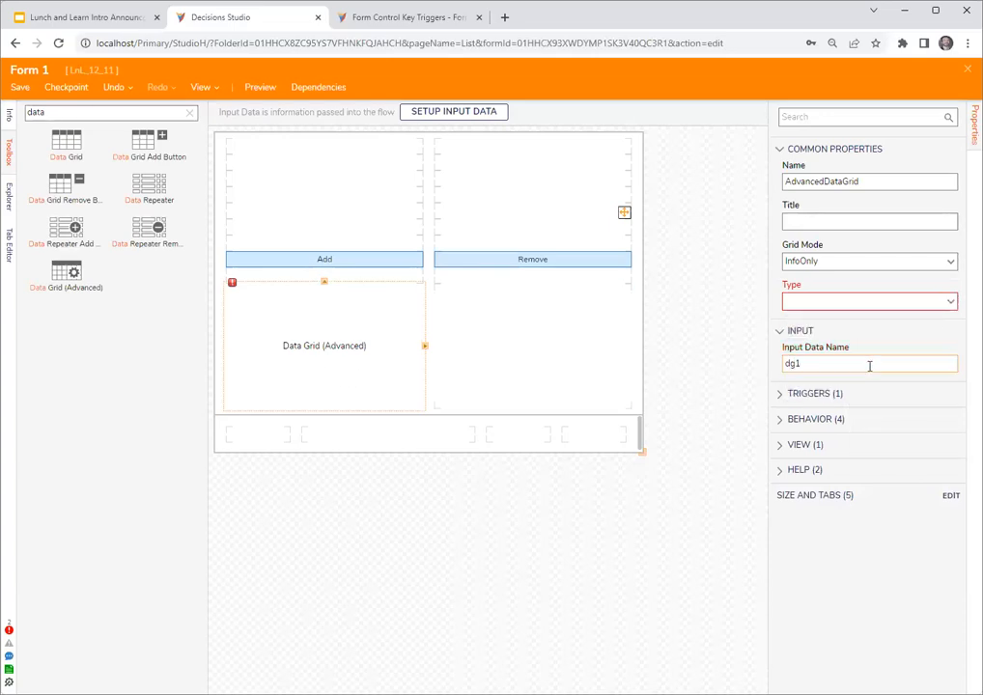
left_click(950, 304)
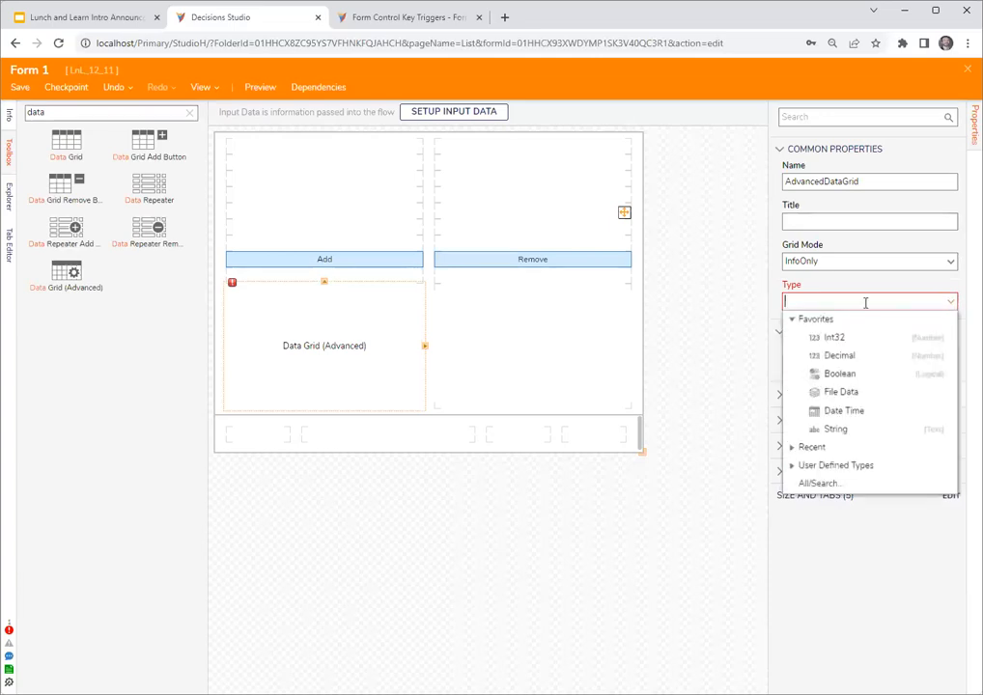
type("account")
left_click(840, 336)
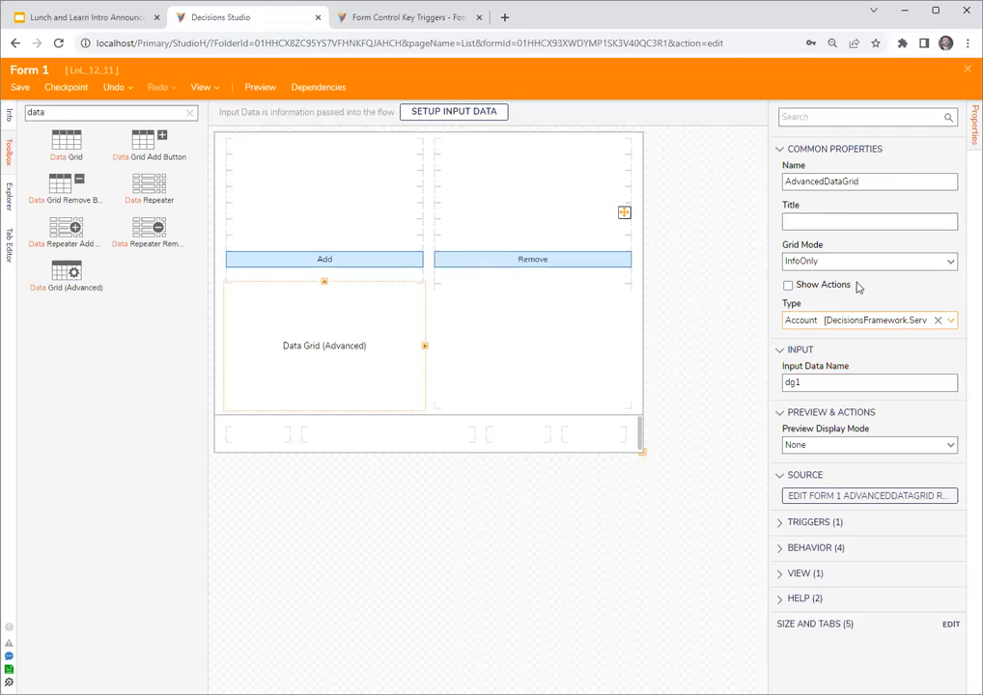
left_click(476, 305)
left_click(350, 268)
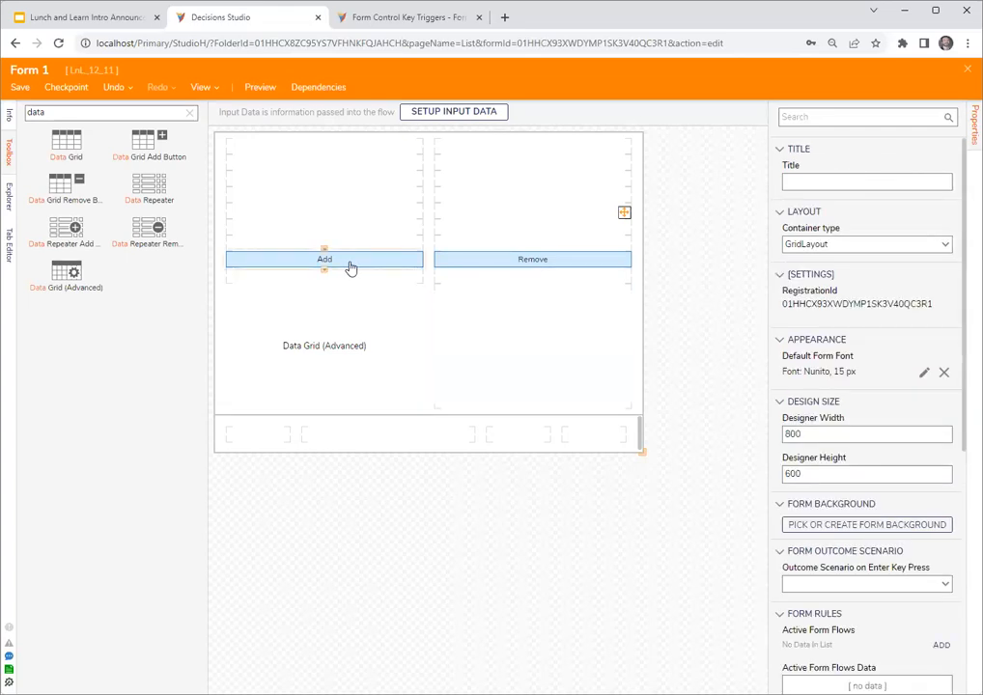
left_click(529, 265)
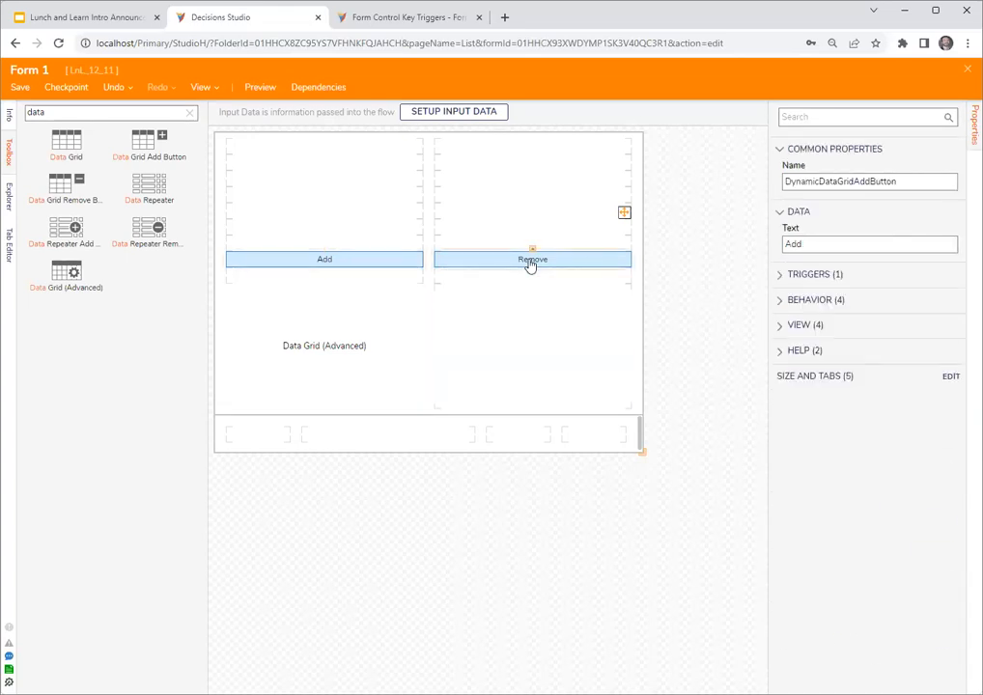
left_click(387, 267)
left_click(381, 381)
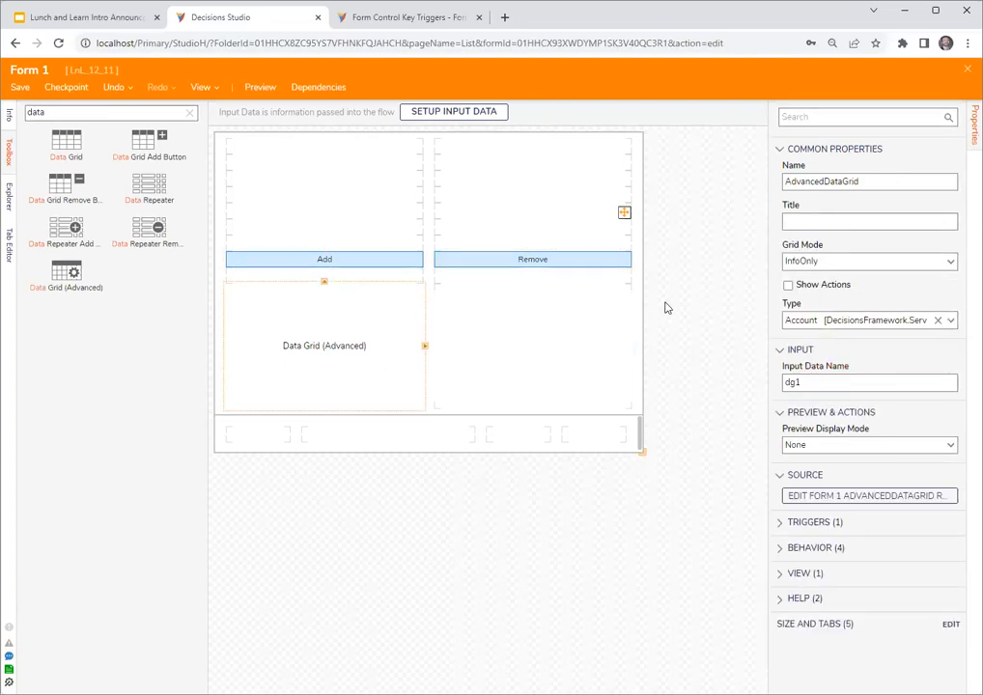
- Close the form designer and save the changes to Form 1
left_click(968, 70)
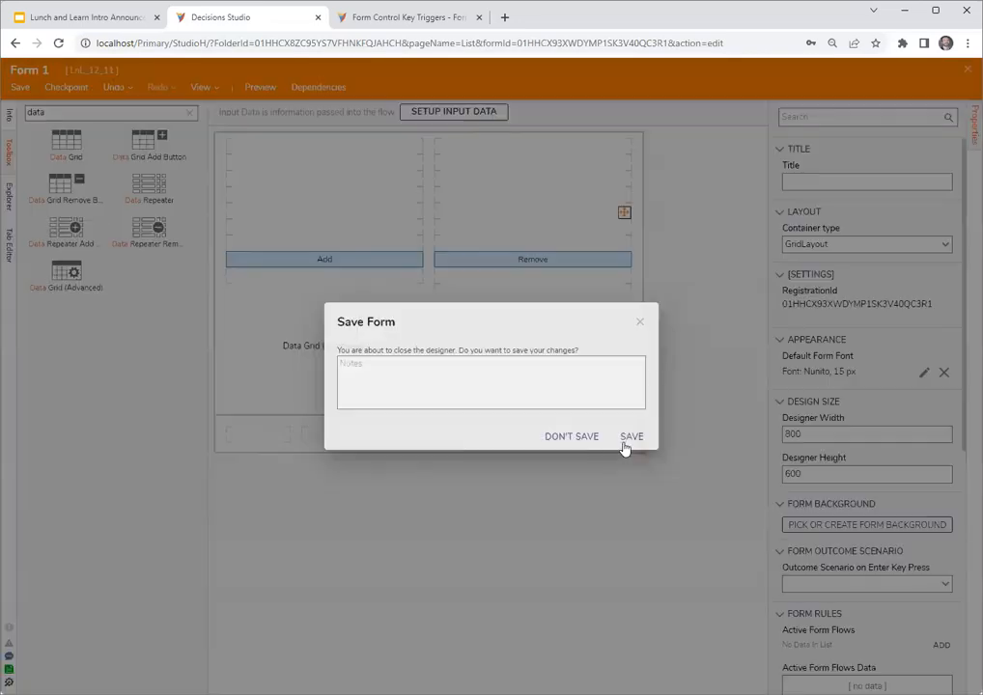
left_click(628, 442)
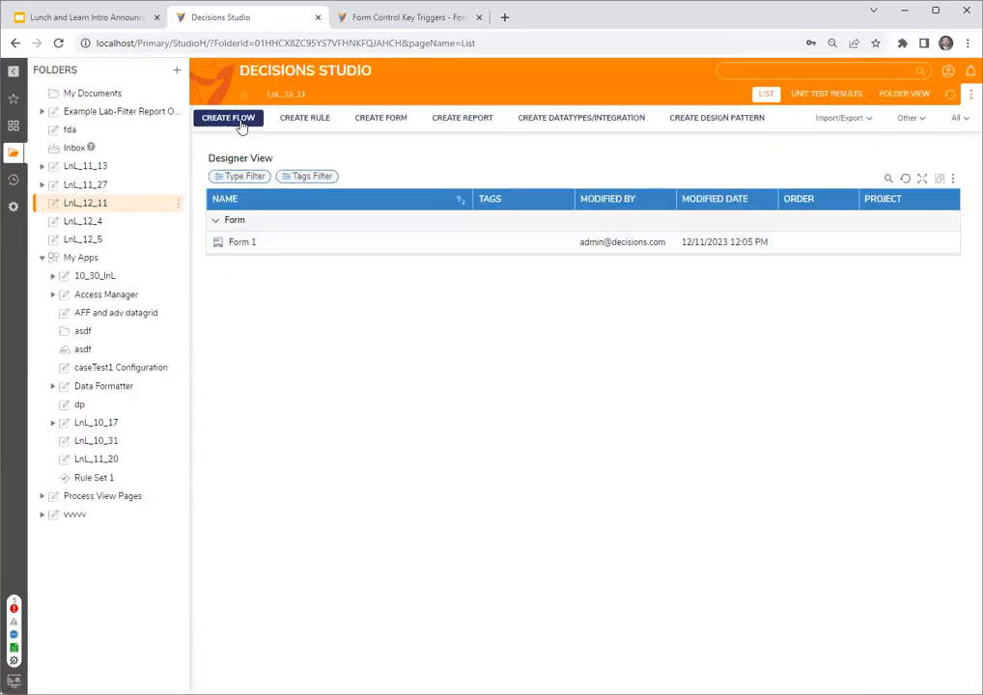
- Create a new standard Flow in the LnL_12_11 folder, keeping the default name Flow 1
left_click(226, 119)
left_click(435, 265)
left_click(546, 305)
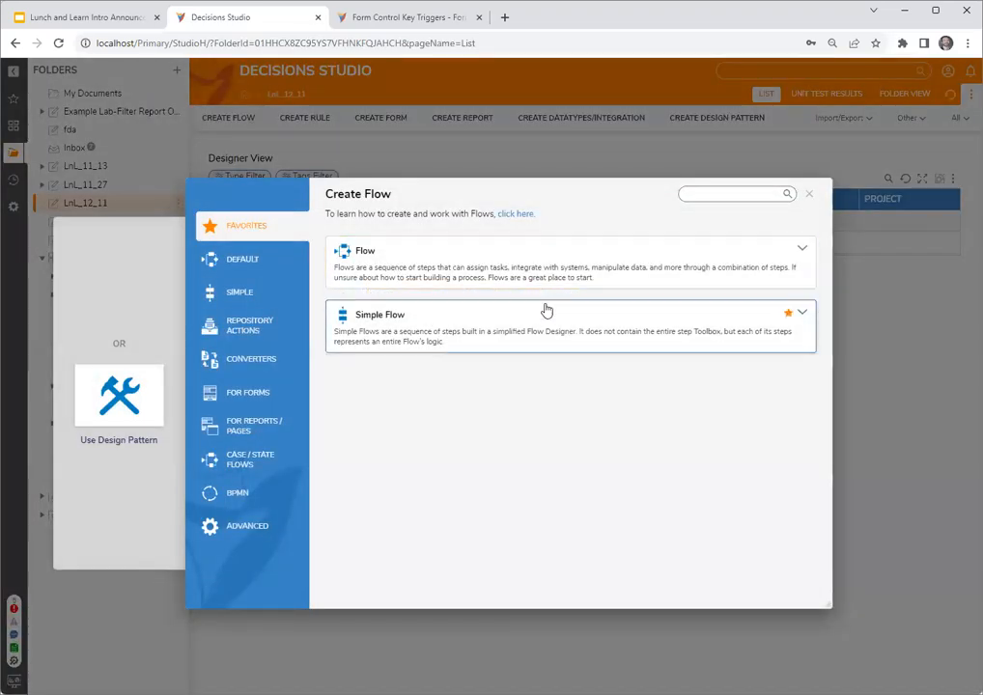
left_click(621, 253)
left_click(546, 289)
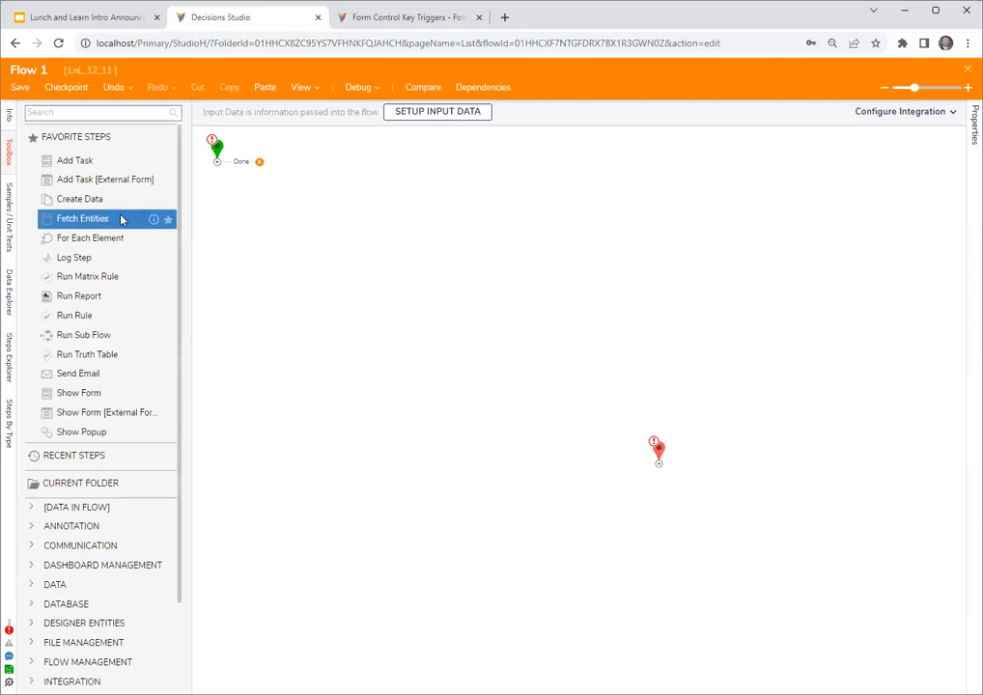
- Add a Fetch Entities step after the flow's start and set its type name to Account
left_click_drag(121, 220, 333, 206)
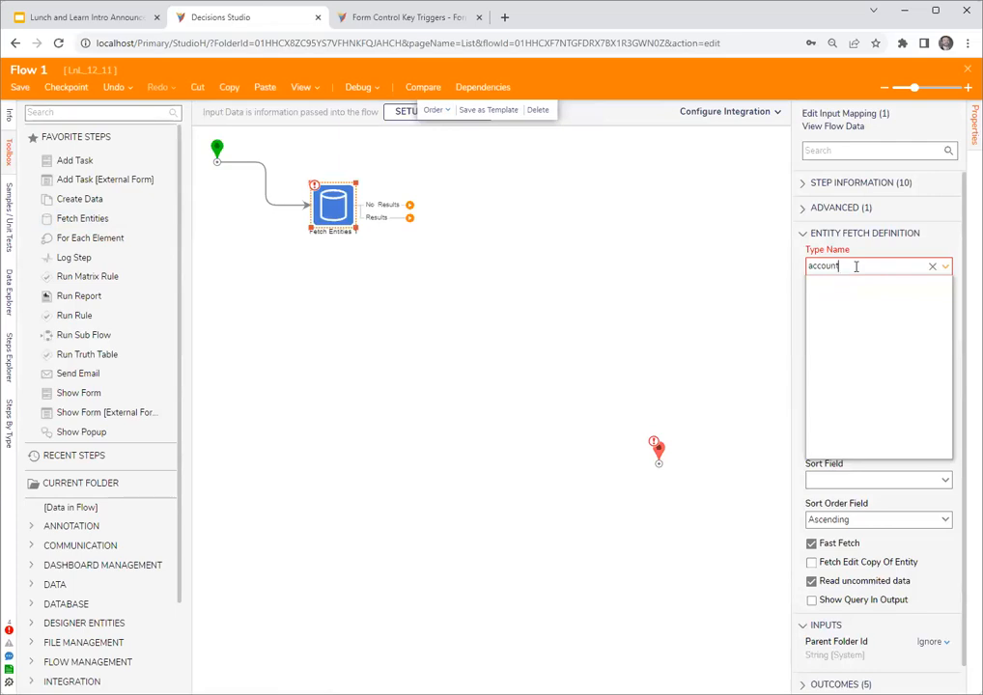
left_click(842, 288)
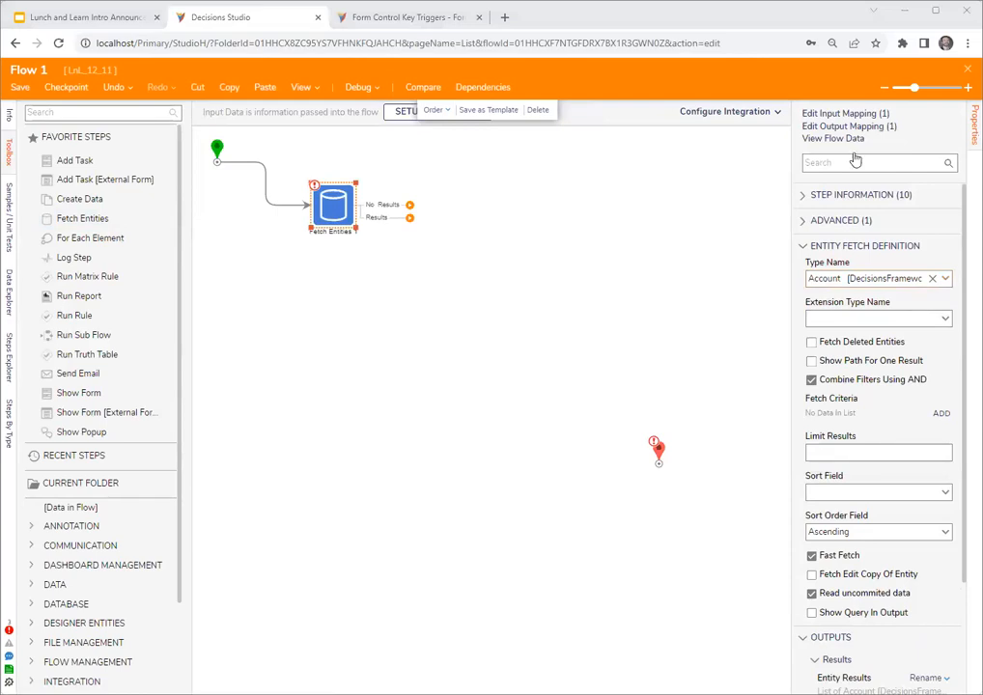
- Add Form 1 from the current folder to the flow and connect the Fetch Entities step's Results path to it
left_click(34, 626)
scroll(48, 580, "down", 5)
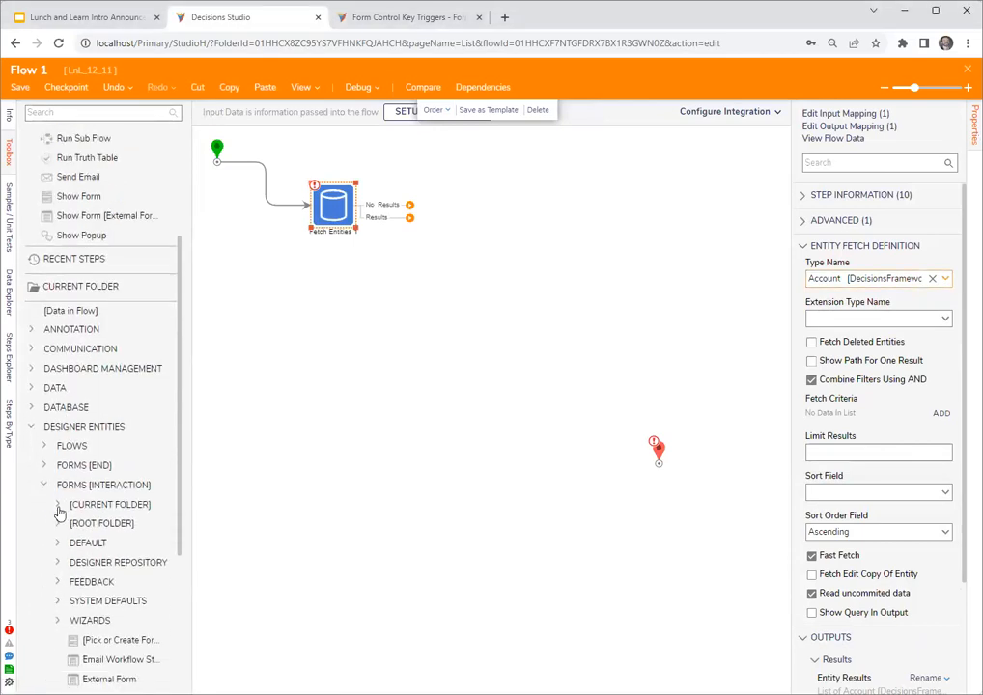
left_click(57, 506)
left_click_drag(94, 524, 495, 267)
left_click_drag(408, 219, 483, 271)
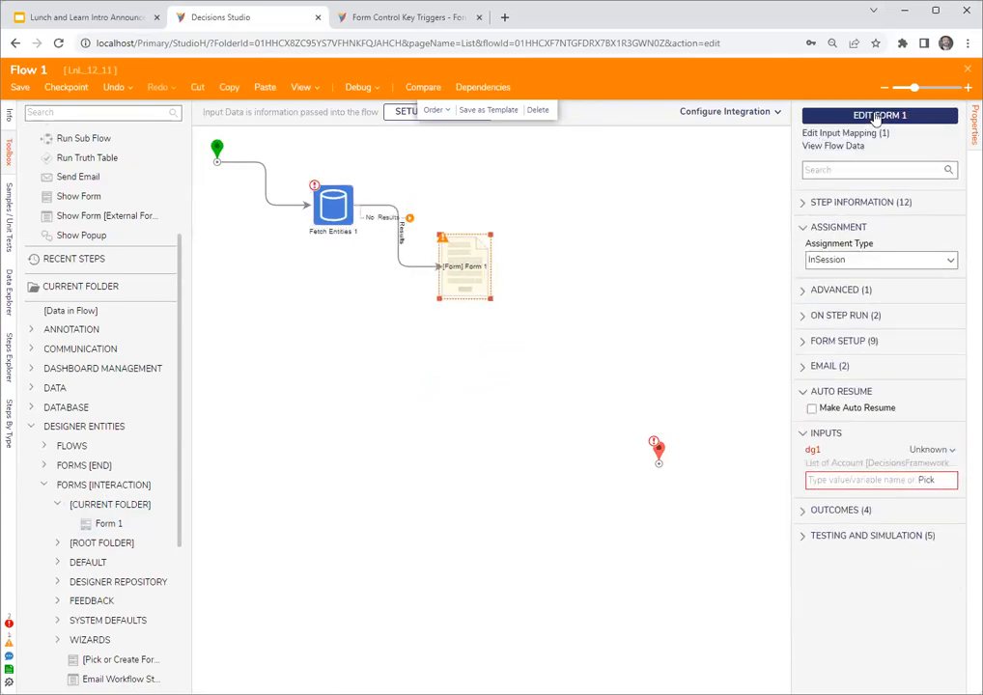
- Map Form 1's dg1 input to the fetched EntityResults using Select From Flow
left_click(930, 450)
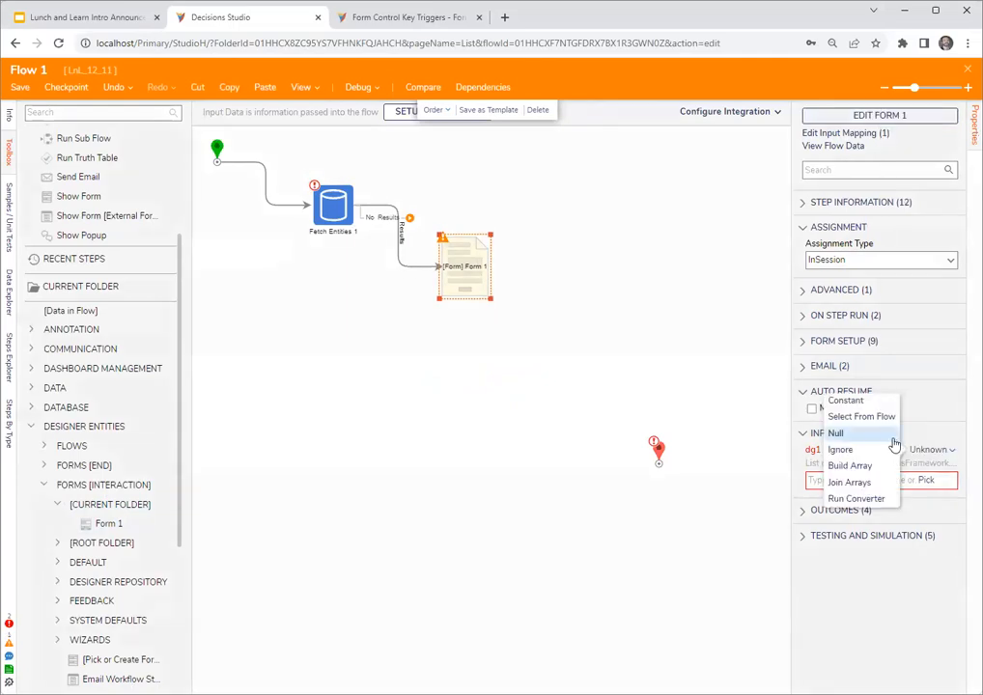
left_click(799, 415)
left_click(323, 323)
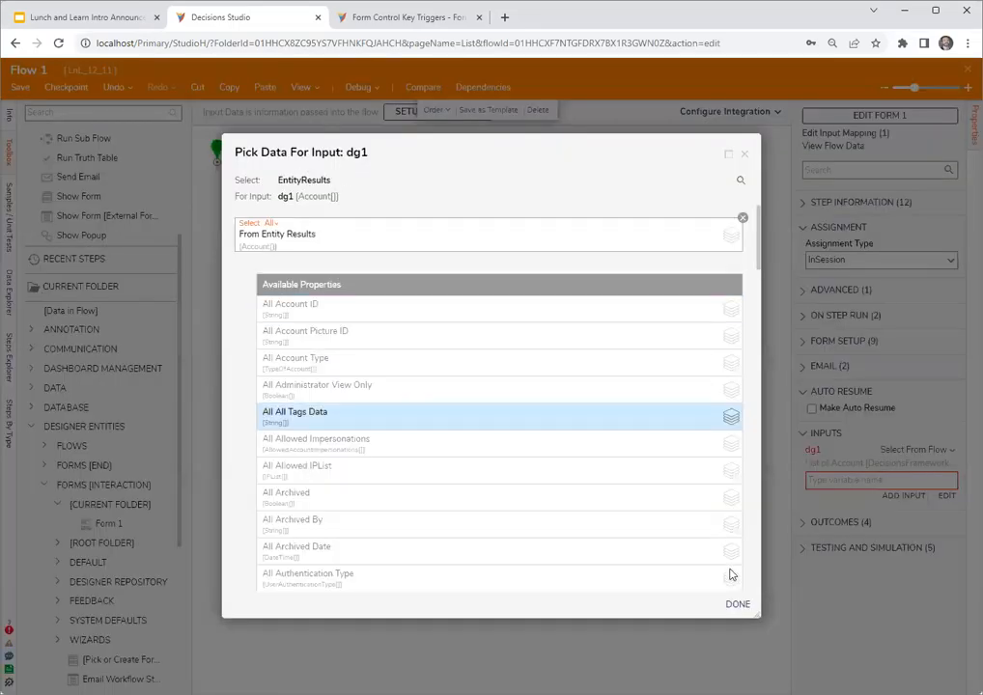
left_click(738, 604)
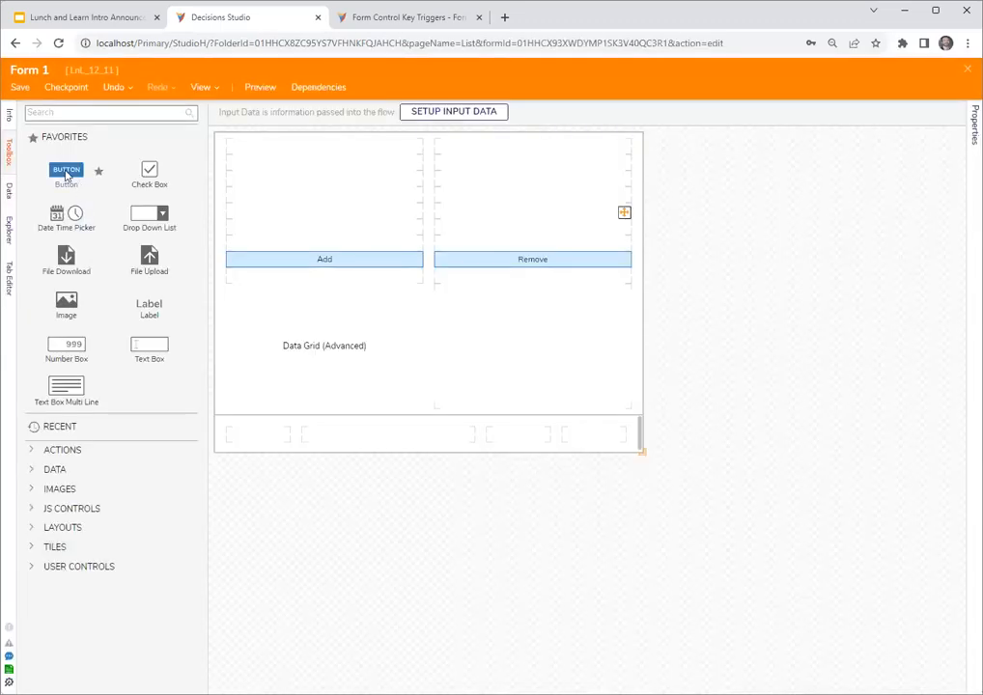
- Add a Button to Form 1's footer, save the form, and connect the form step to the flow's end step
left_click_drag(66, 174, 591, 434)
left_click(392, 348)
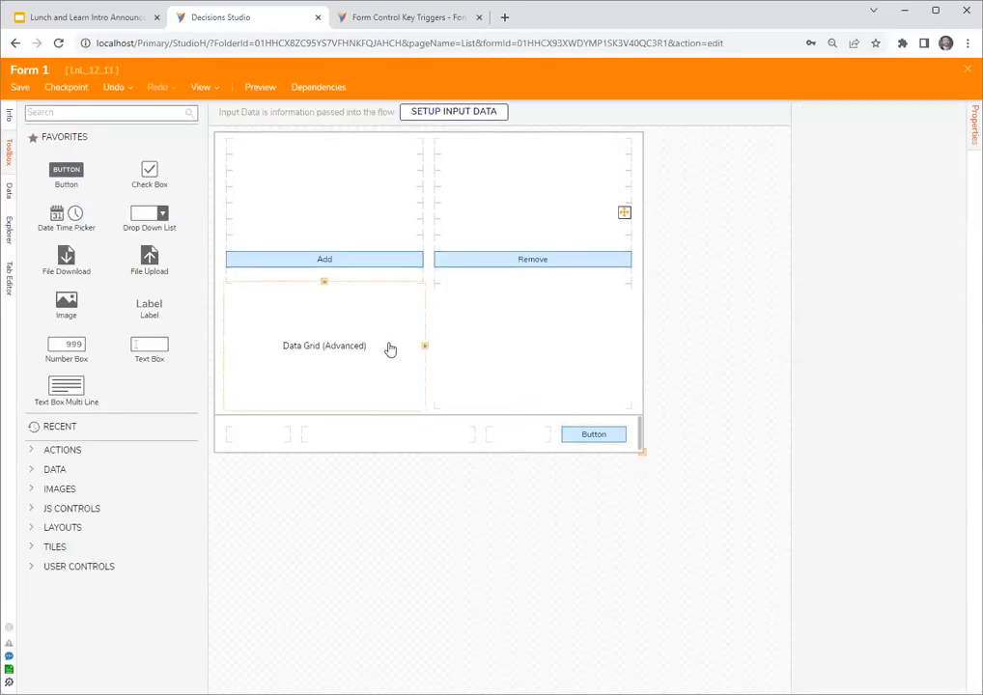
left_click(716, 363)
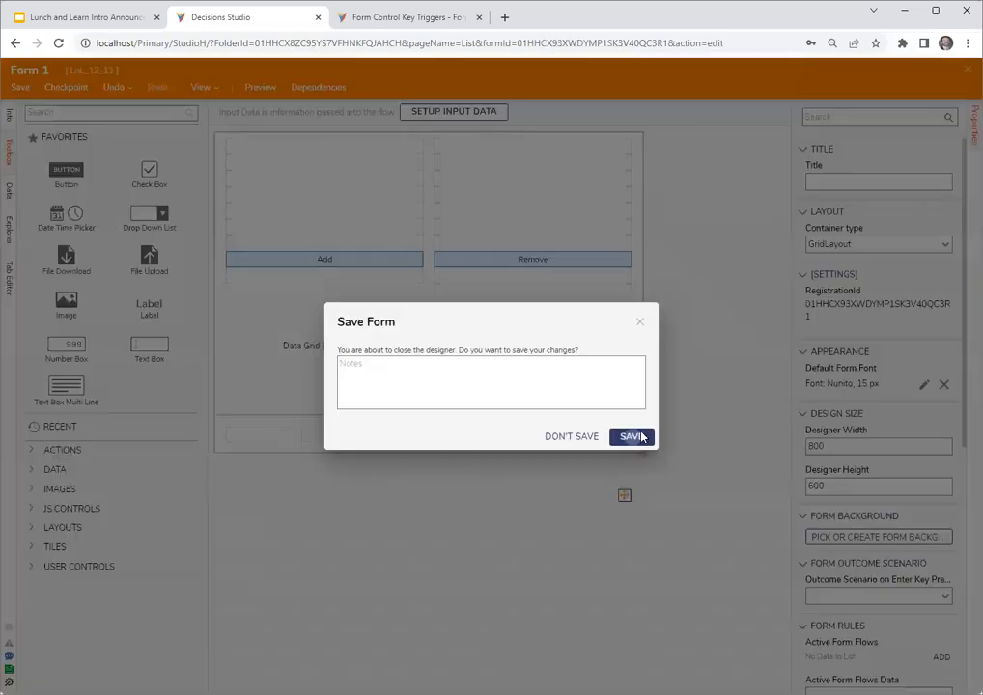
left_click(639, 436)
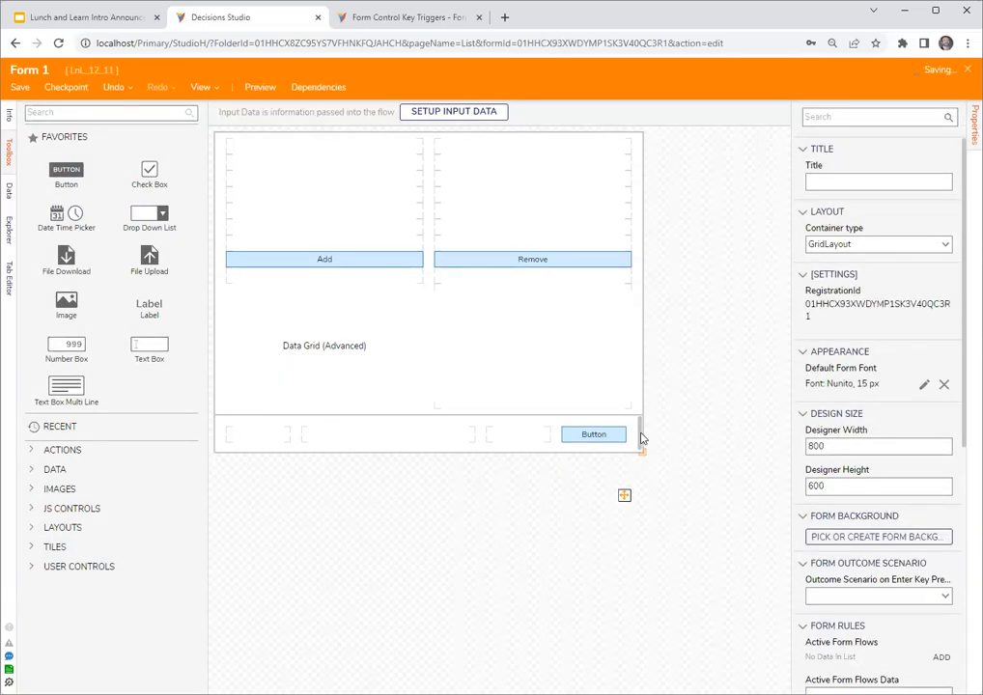
left_click_drag(530, 267, 607, 293)
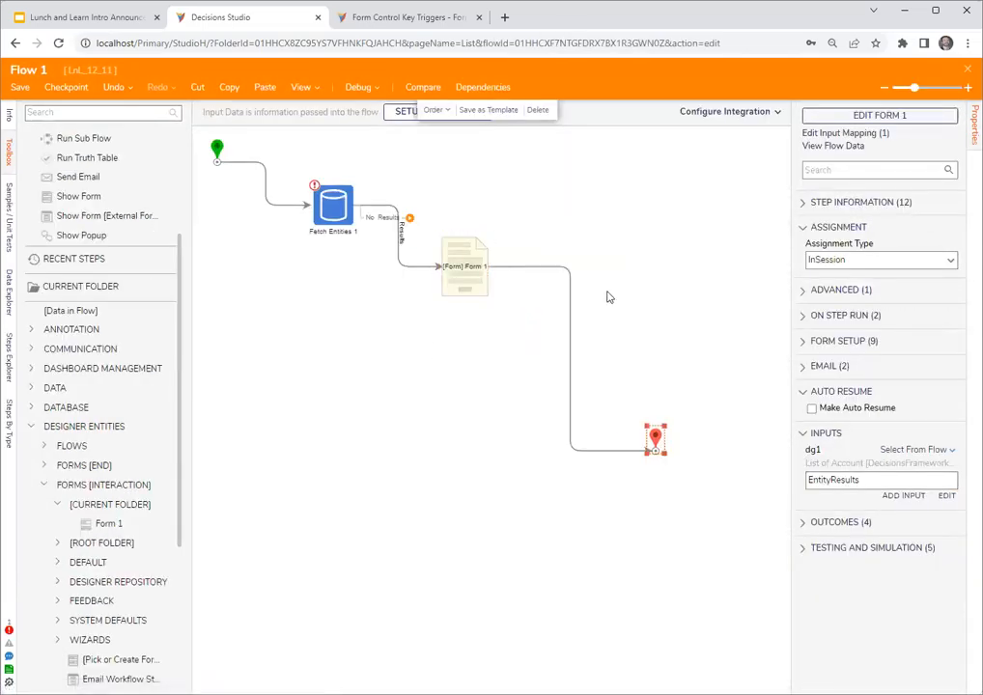
- Add the Email Address and Created On Date data fields to the report behind Form 1's advanced data grid
left_click(480, 286)
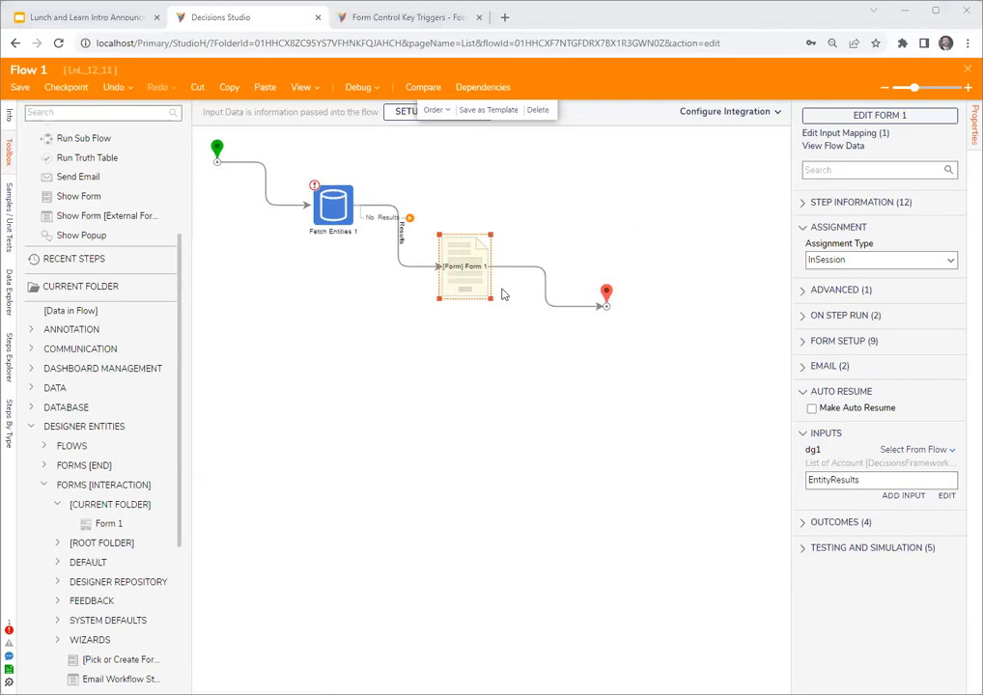
left_click(880, 117)
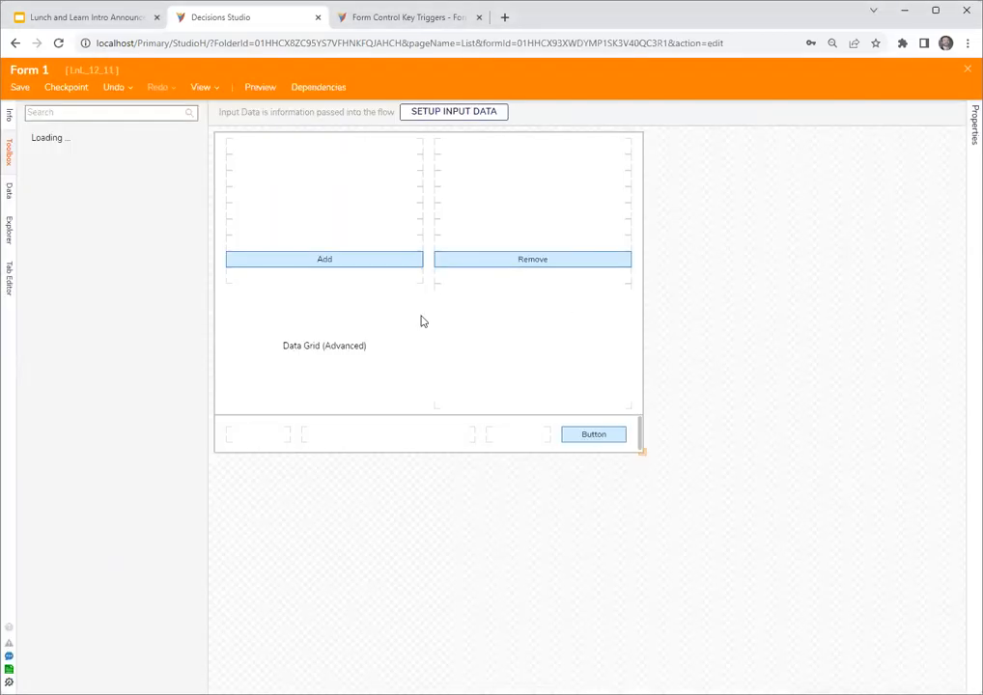
left_click(297, 332)
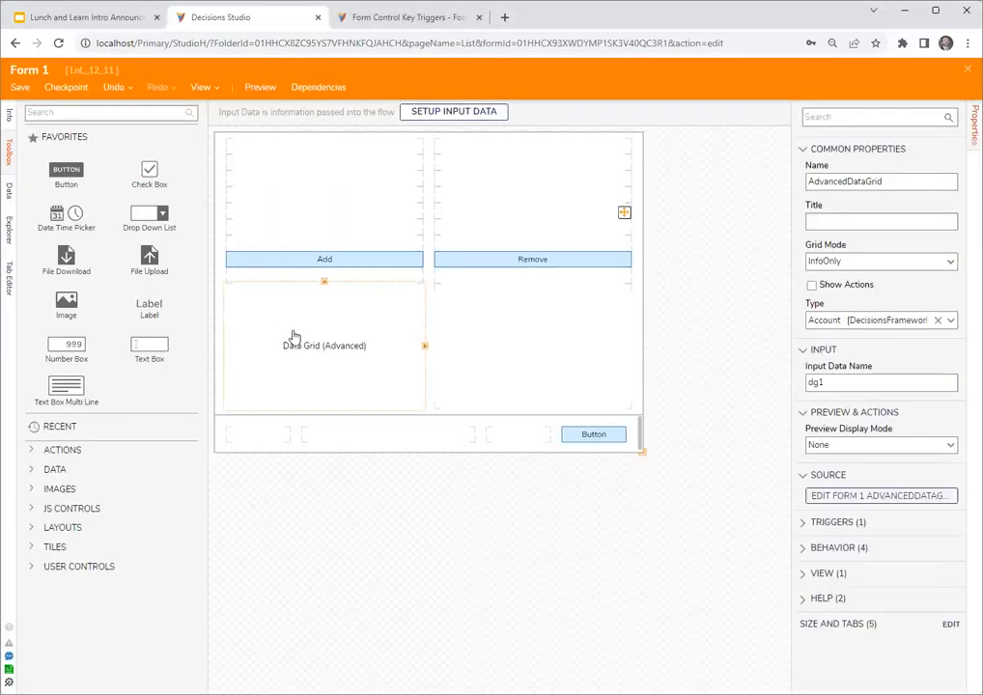
left_click(854, 499)
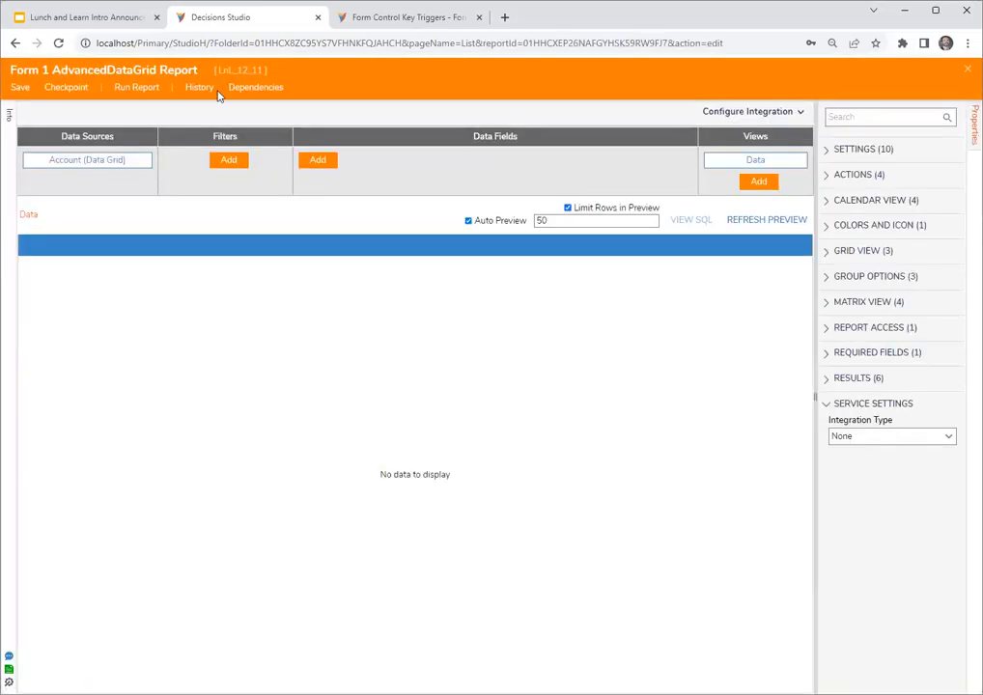
left_click(318, 159)
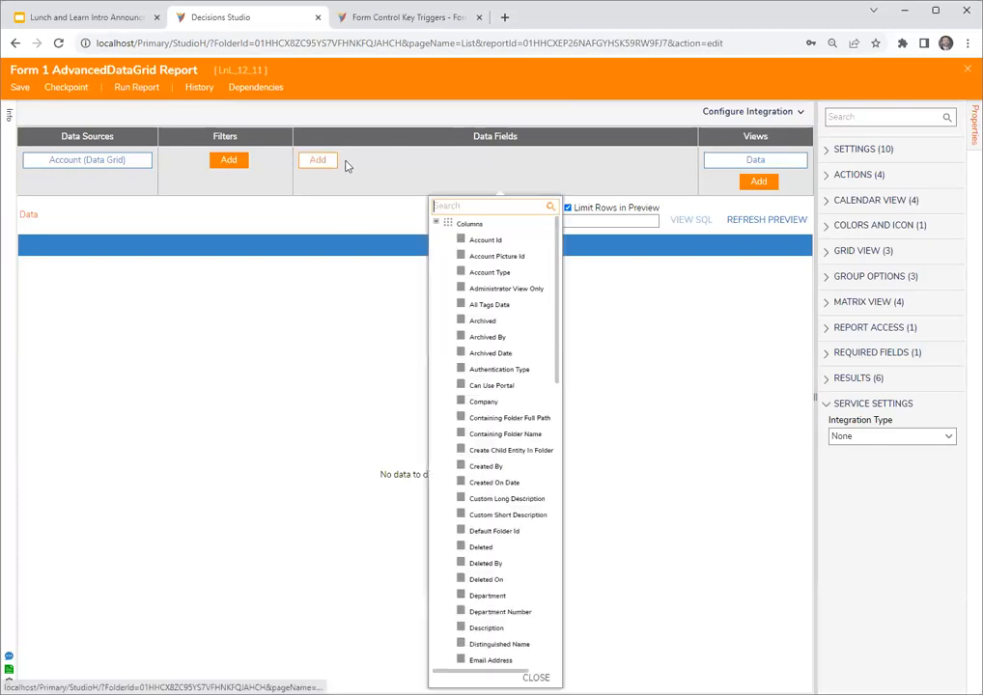
scroll(514, 630, "down", 1)
left_click(483, 593)
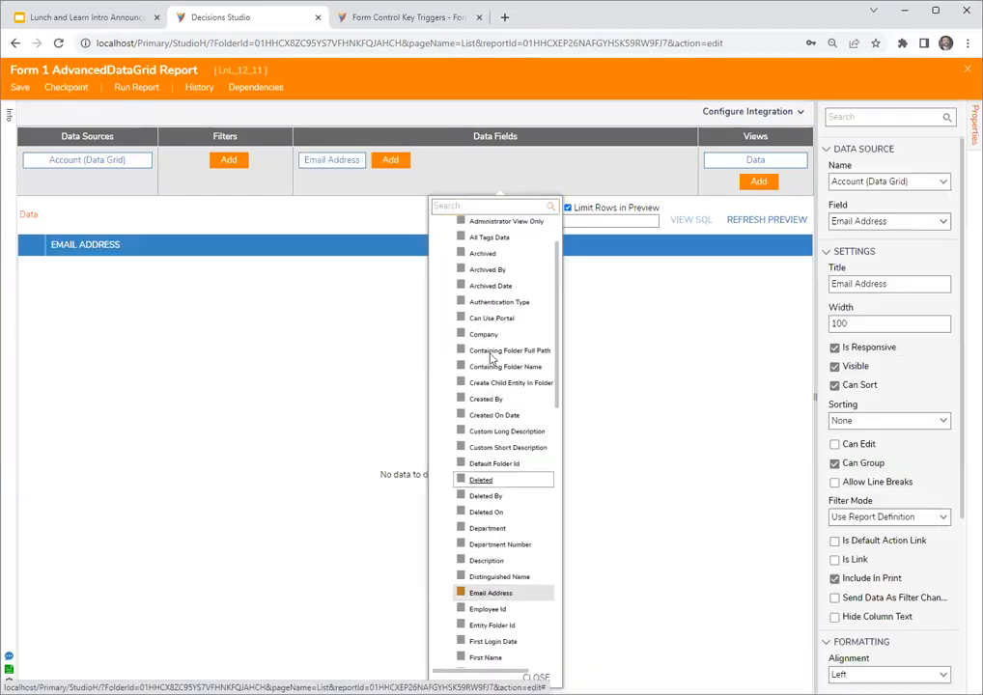
left_click(497, 415)
left_click(623, 157)
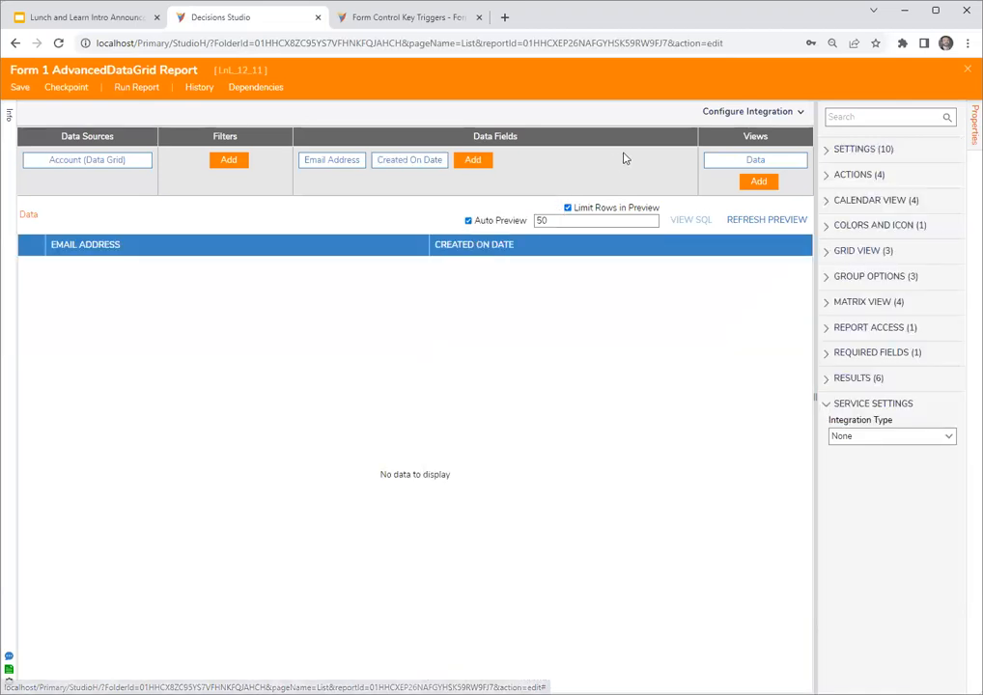
- Save and close the data grid report and Form 1, returning to Flow 1
key("ctrl+s")
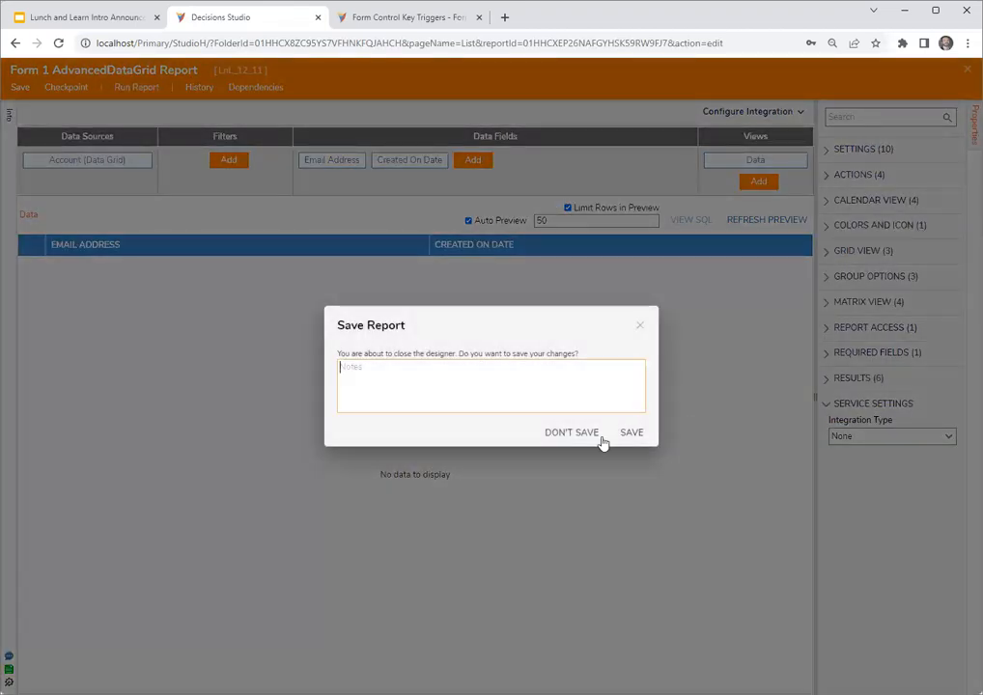
left_click(630, 435)
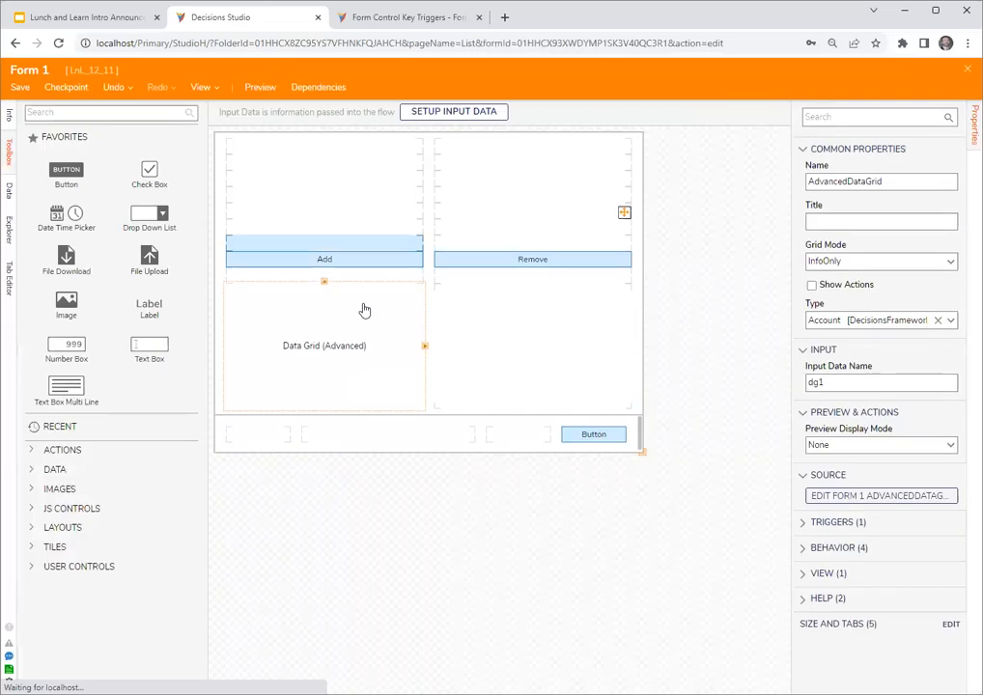
key("ctrl+s")
left_click(632, 435)
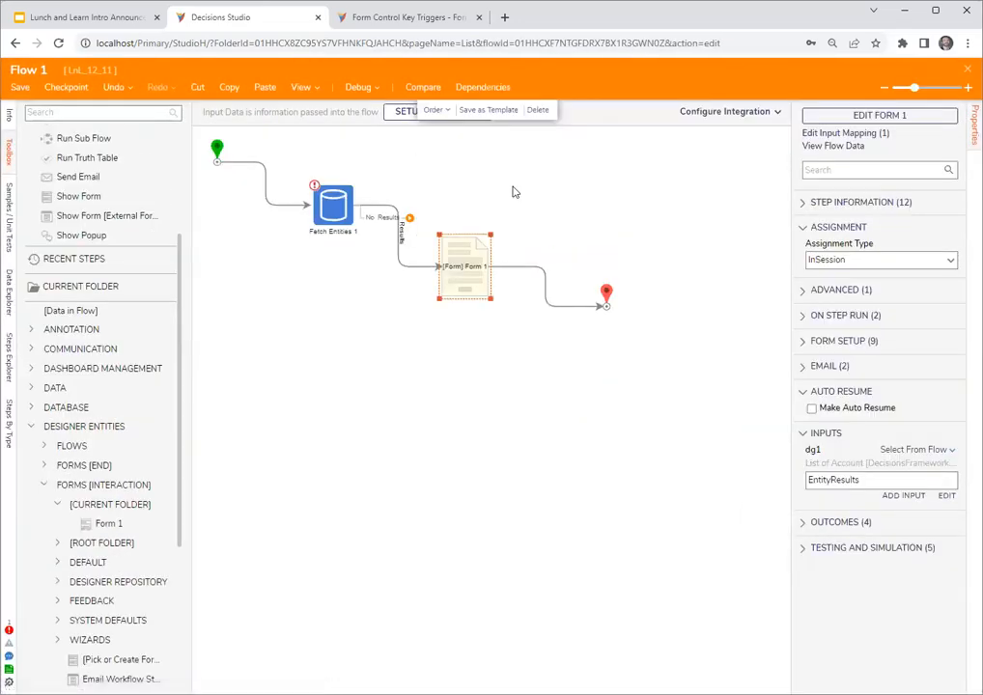
- Debug Flow 1 to check the account rows in the form's data grid, and close the debugger
left_click(517, 410)
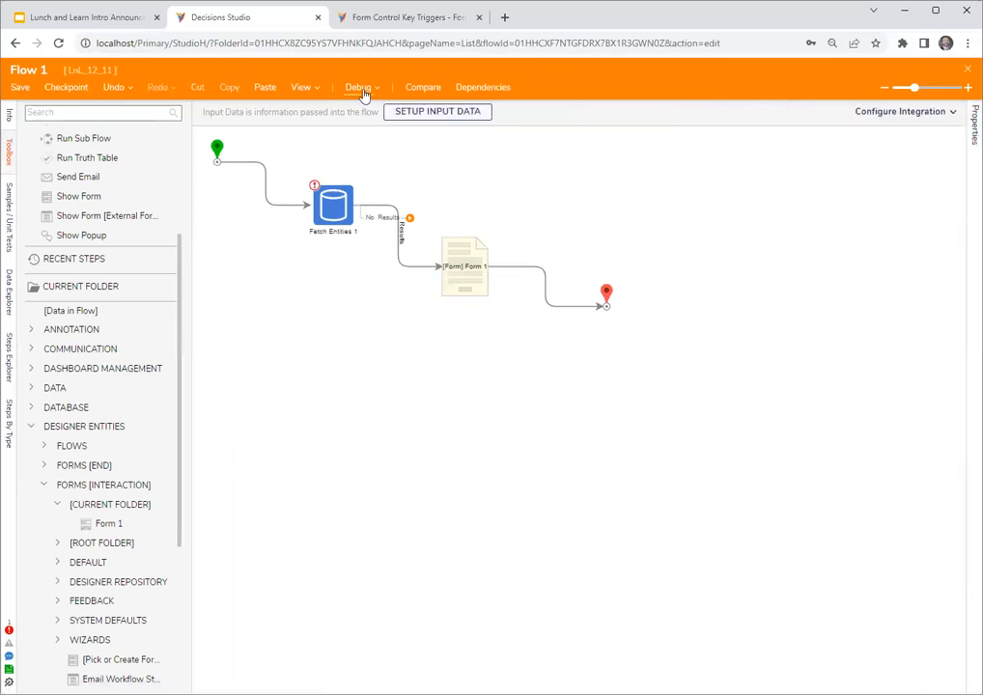
left_click(362, 90)
left_click(498, 307)
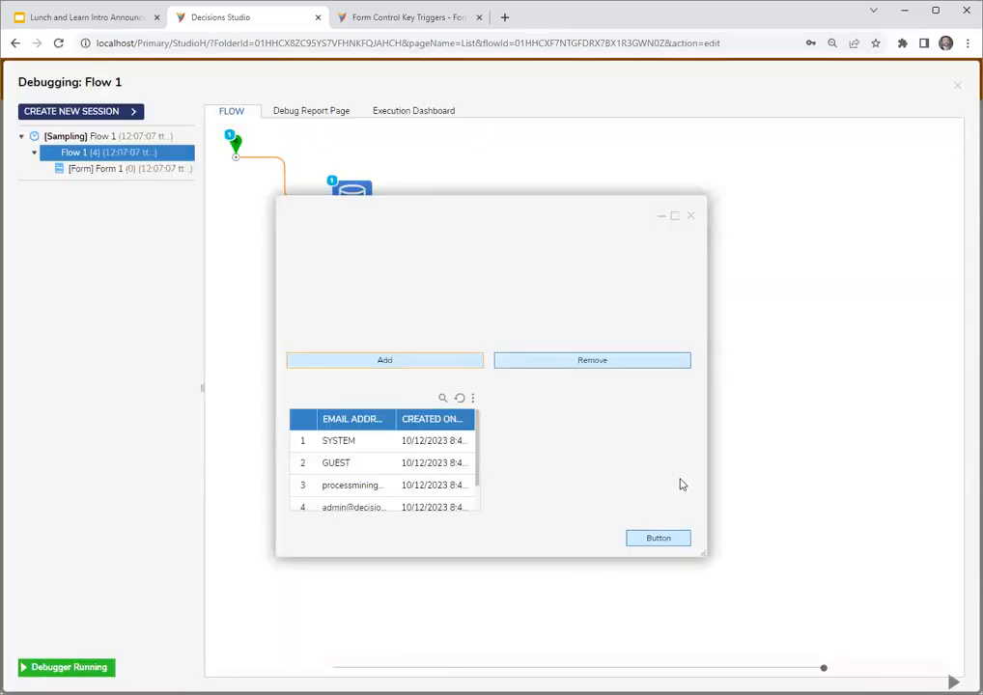
left_click(434, 486)
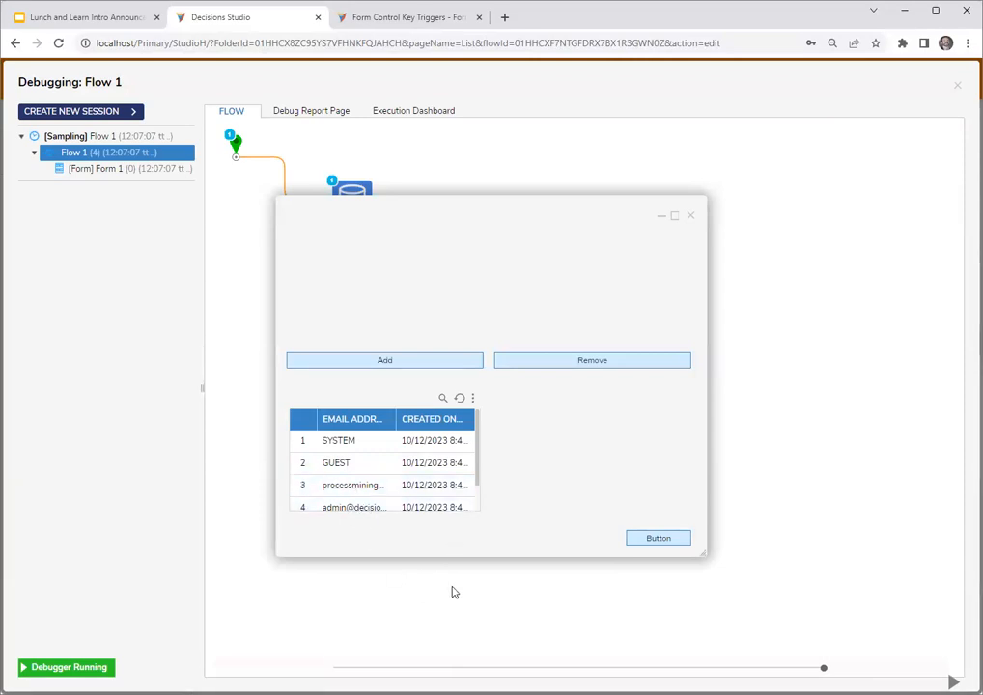
left_click(690, 216)
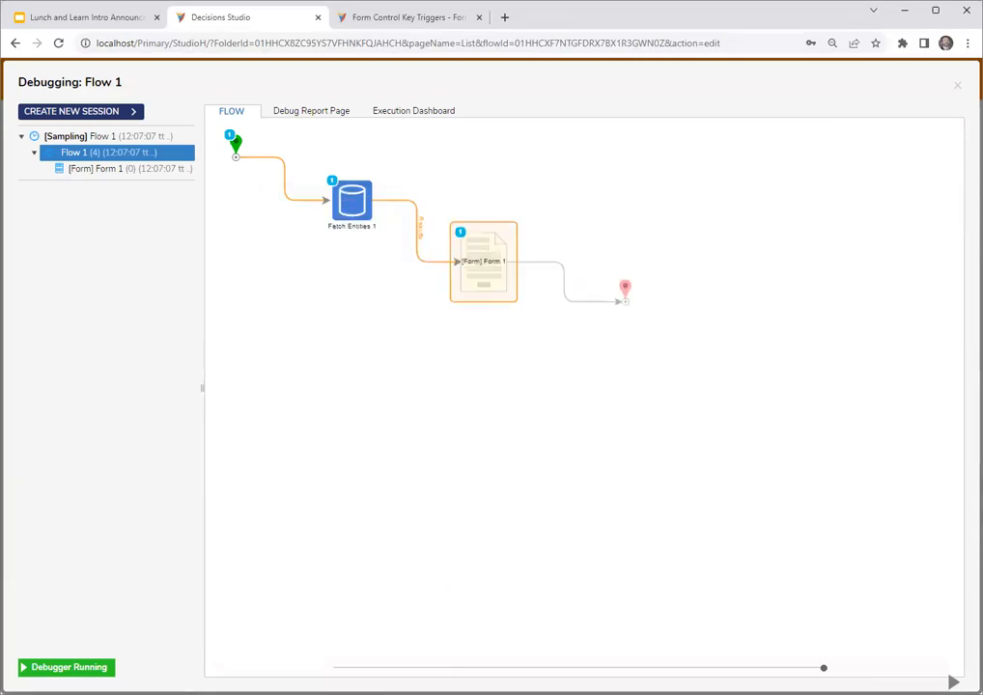
left_click(958, 86)
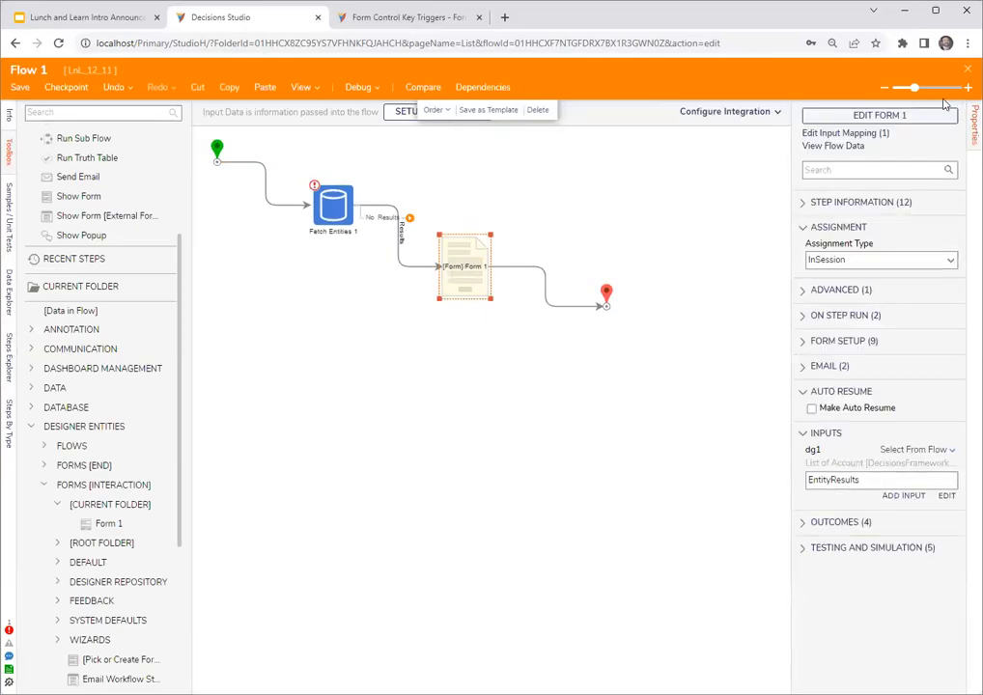
- Reopen Form 1 and set the advanced data grid's Grid Mode to OutputAll
left_click(883, 115)
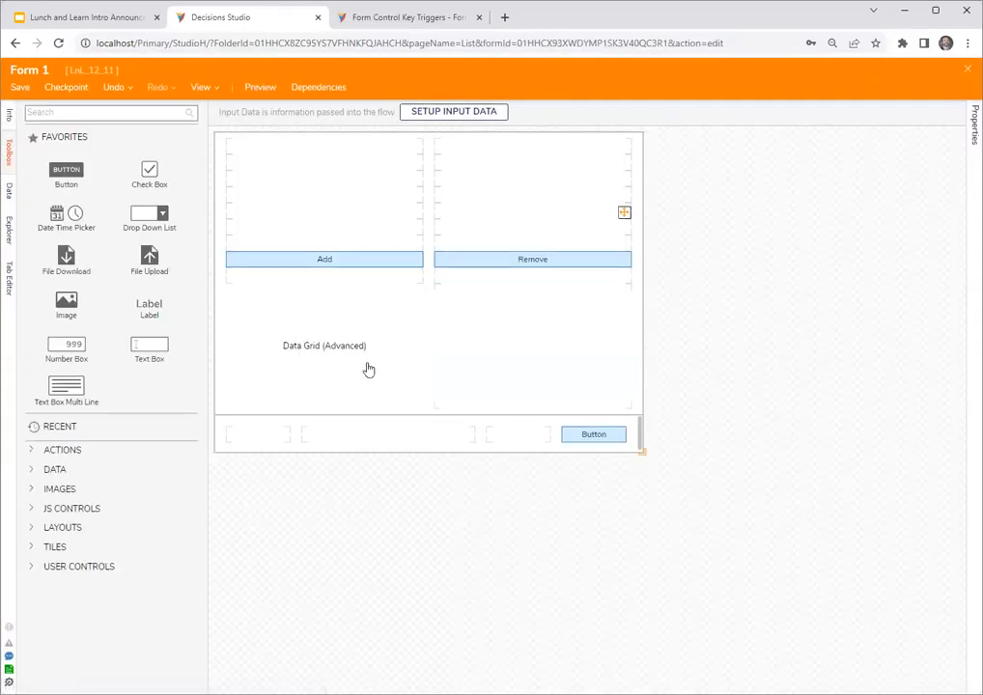
left_click(331, 376)
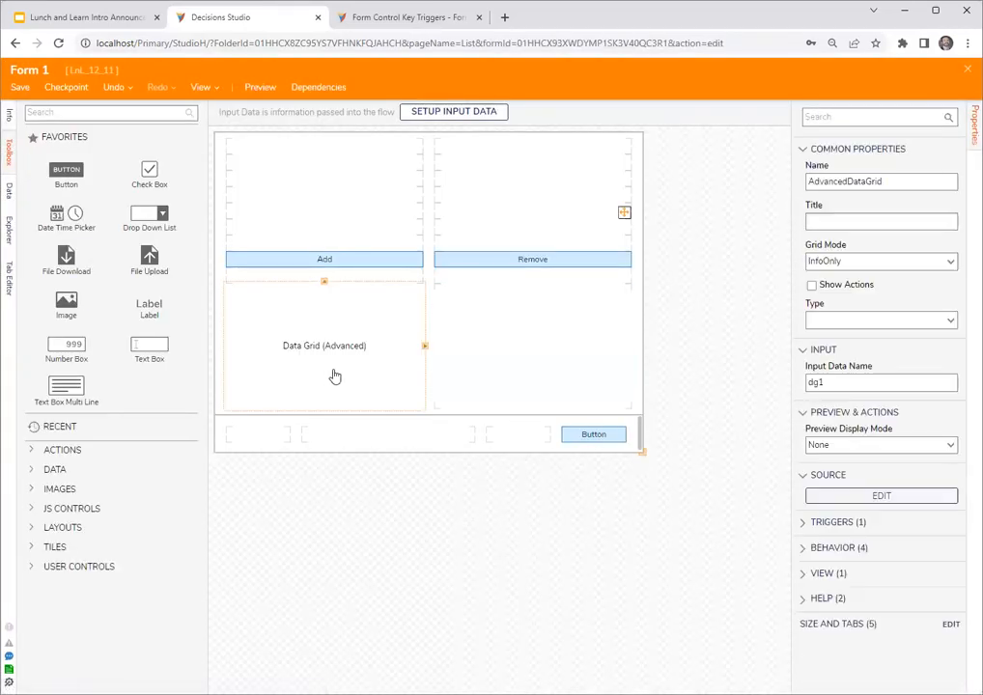
left_click(952, 321)
left_click(726, 309)
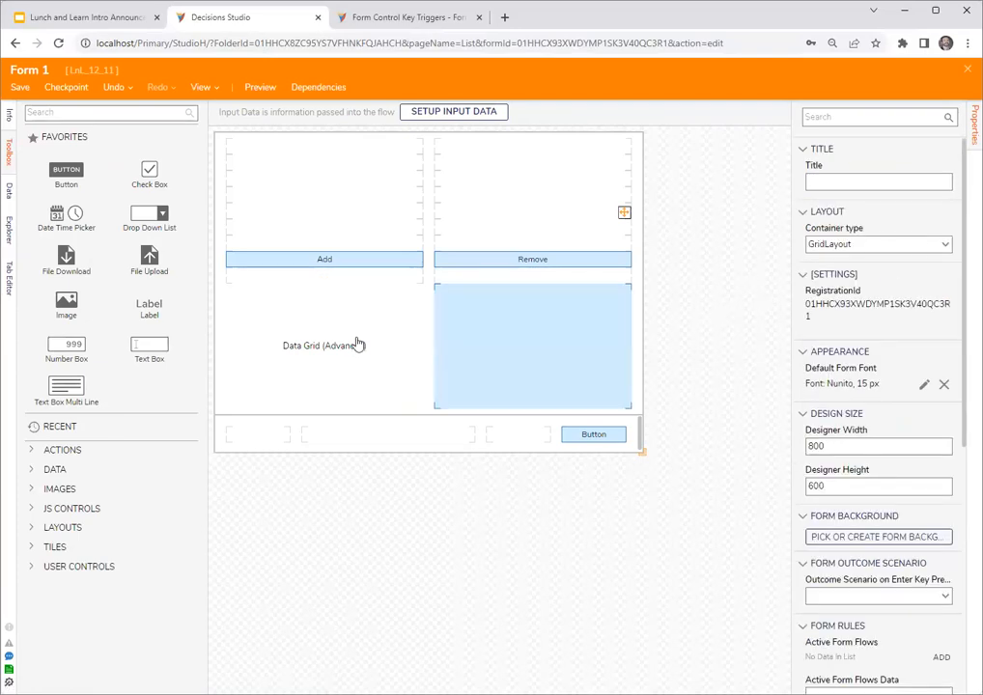
left_click(358, 342)
left_click(951, 262)
left_click(944, 366)
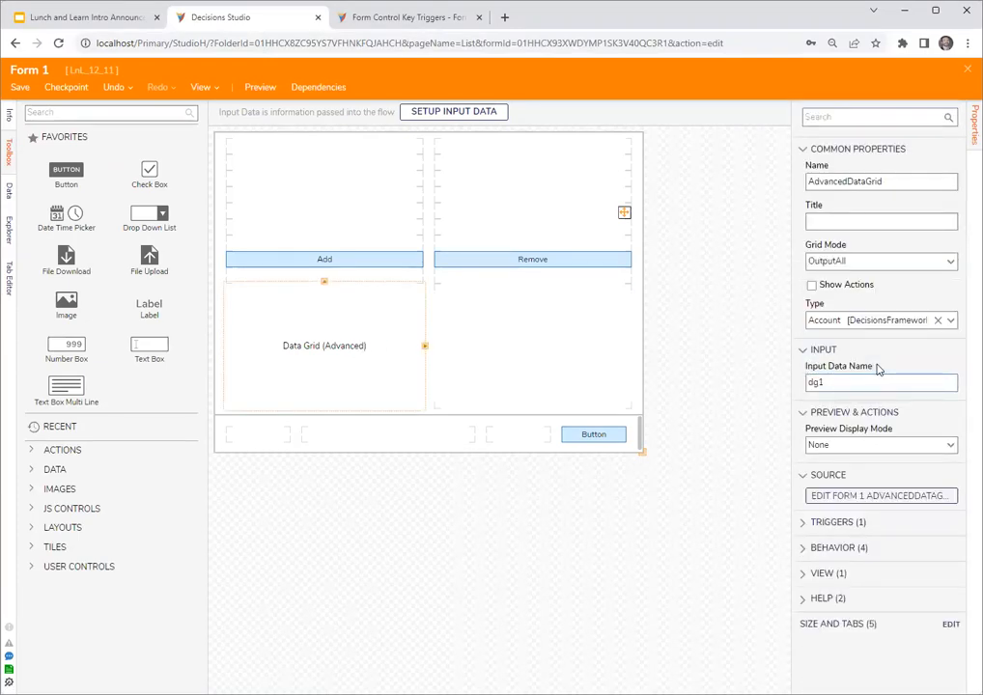
- Assign DynamicDataGridAddButton as the grid's Add Button and DynamicDataGridRemoveButton as its Remove Button
left_click(945, 446)
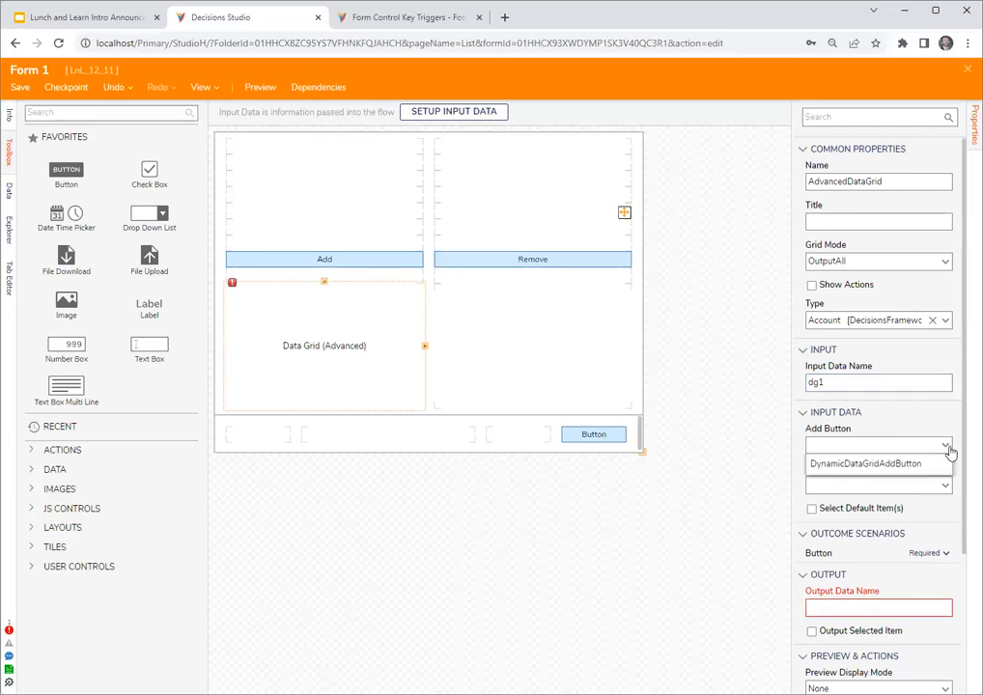
left_click(933, 468)
left_click(945, 485)
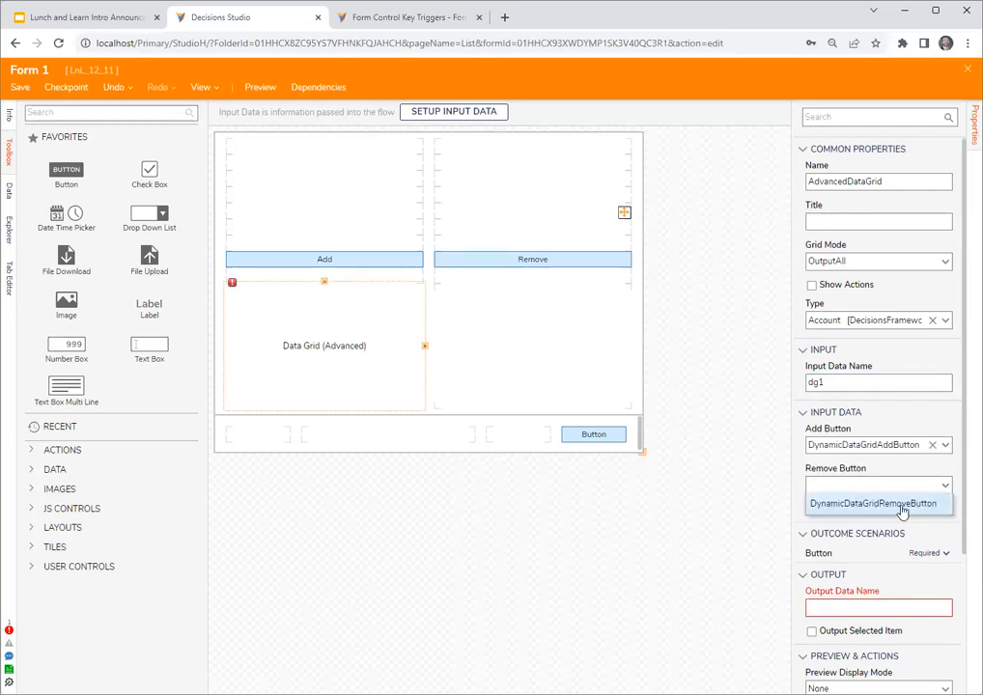
left_click(869, 506)
- Set the grid's Output Data Name to Dg1Outcome, and close Form 1 with its changes saved
left_click(862, 607)
type("Dg1Out")
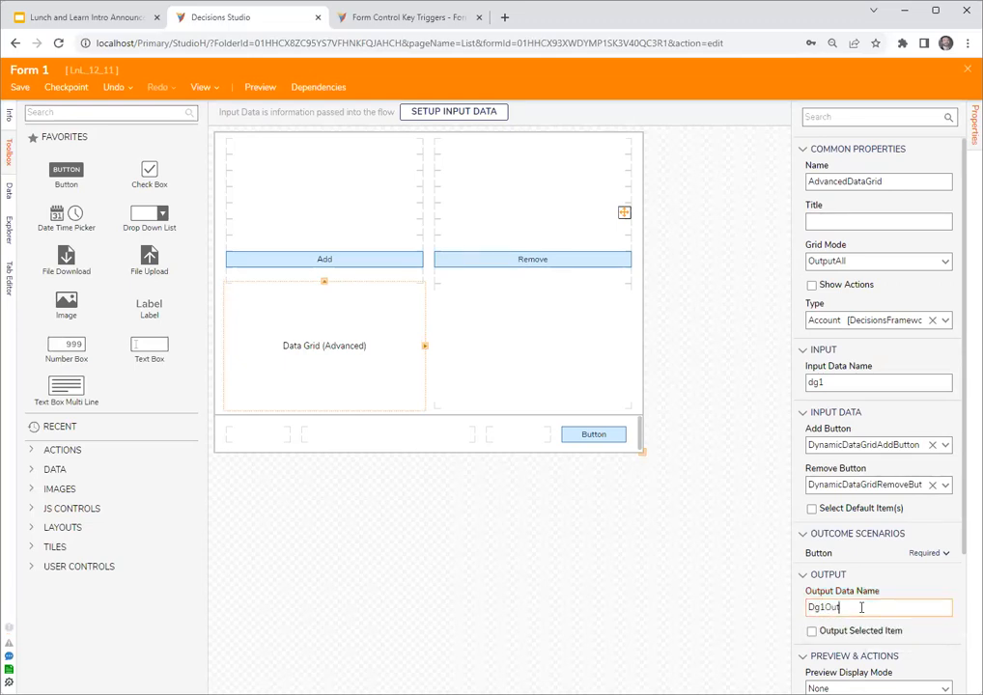
type("come")
scroll(840, 287, "down", 2)
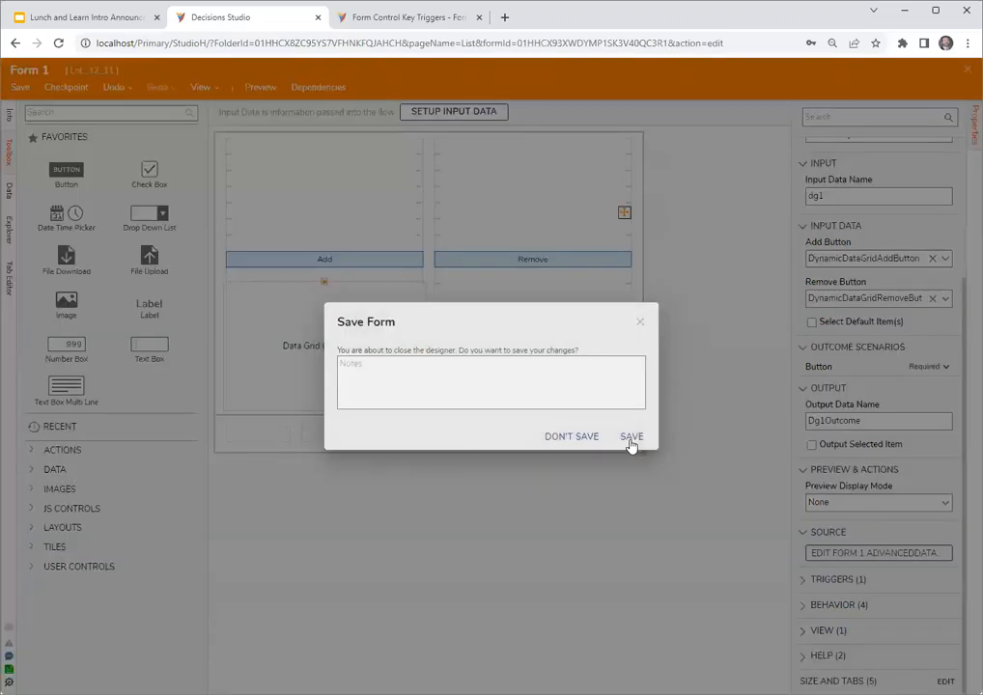
left_click(631, 442)
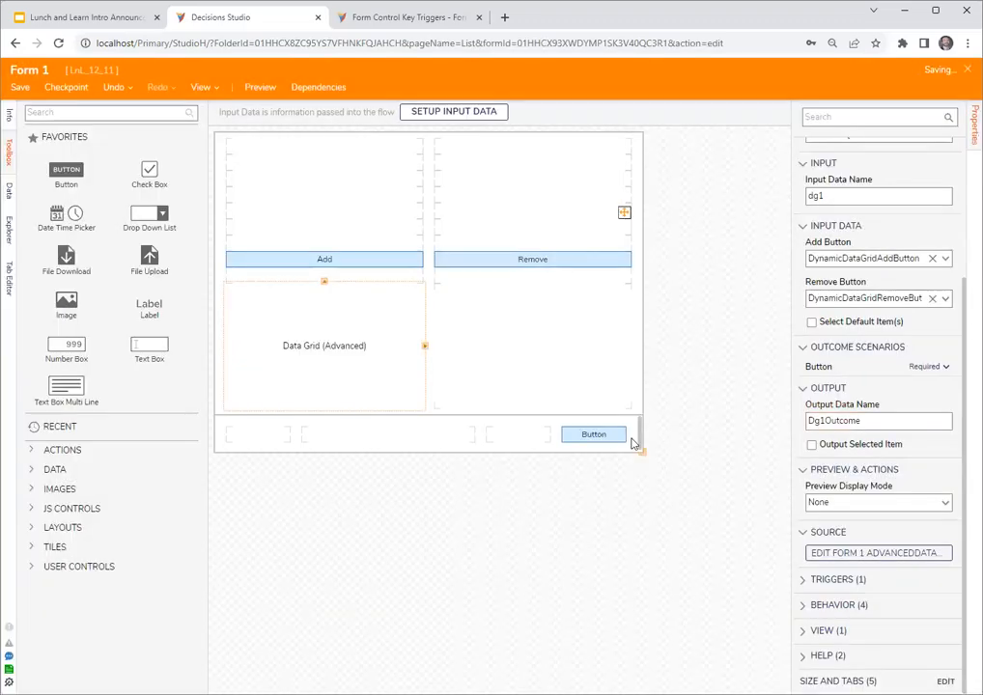
- Debug Flow 1 again and remove the third row from the form's data grid with the Remove control
left_click(358, 89)
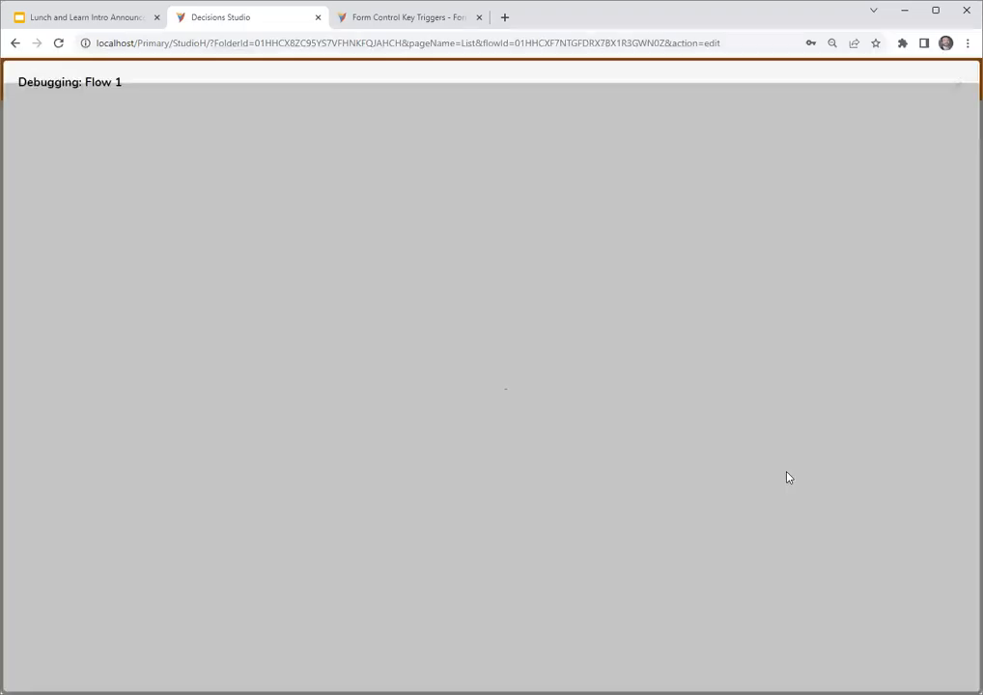
left_click(538, 302)
left_click(426, 482)
left_click(589, 360)
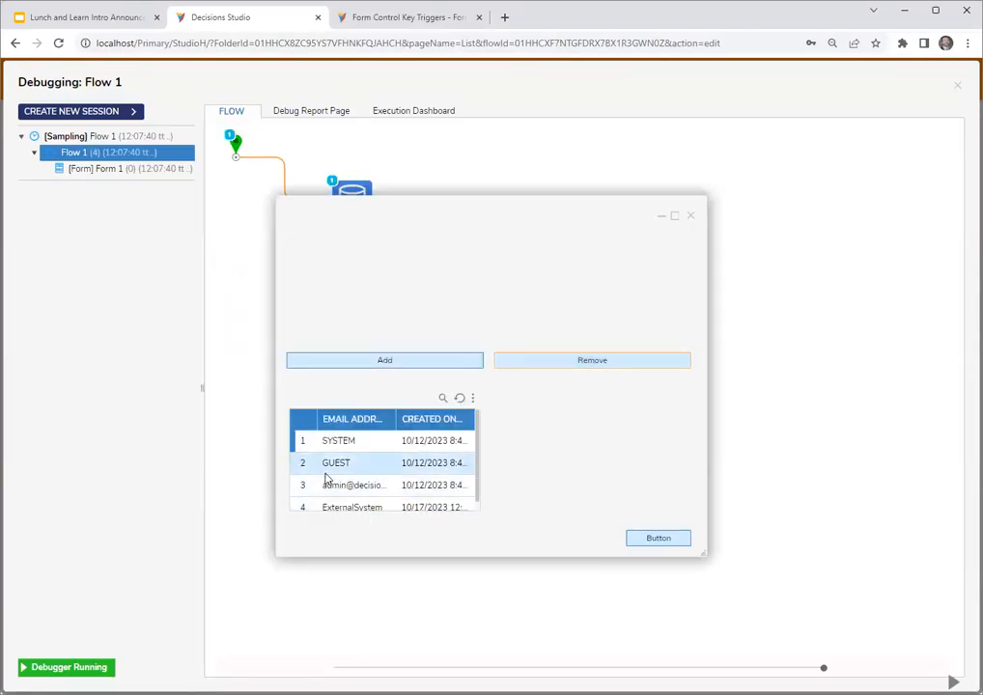
- Enlarge the running form to review the grid's remaining rows, and close the form and the debugger
scroll(425, 502, "down", 1)
left_click(664, 539)
left_click_drag(511, 226, 459, 258)
left_click_drag(634, 602, 717, 627)
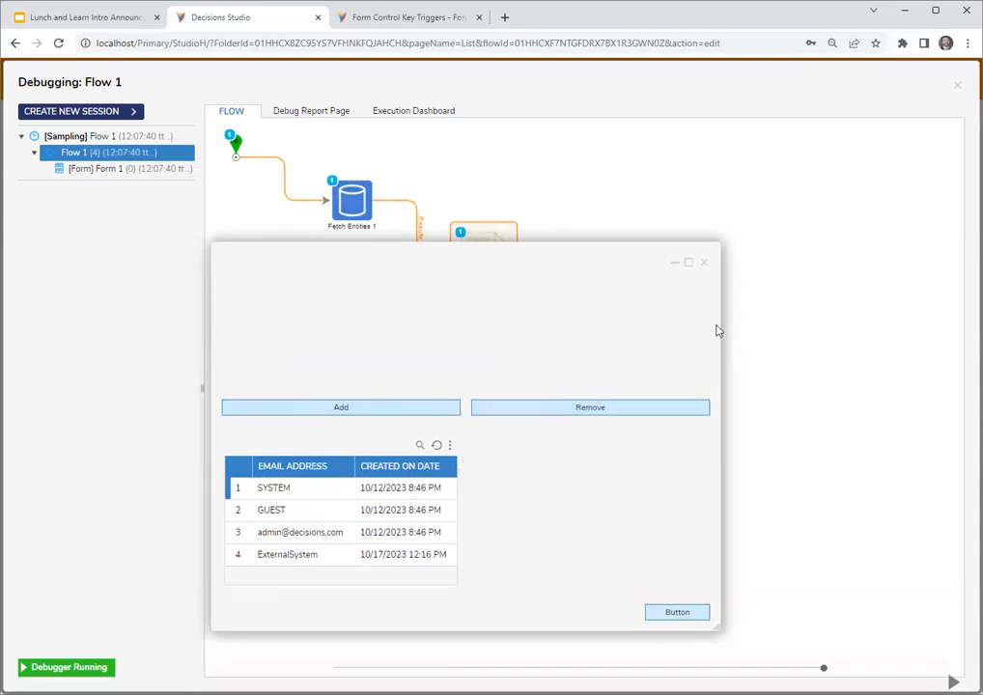
left_click(704, 265)
left_click(958, 85)
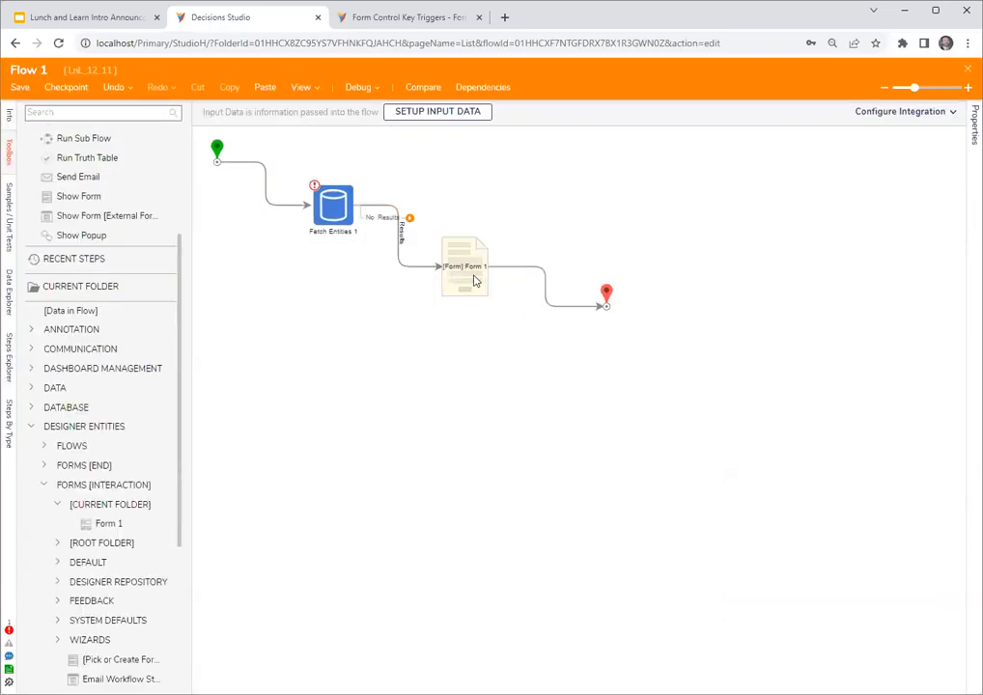
- In Form 1, keep the advanced data grid's Grid Mode at OutputAll, enable Show Actions, and close the form with its changes saved
left_click(916, 117)
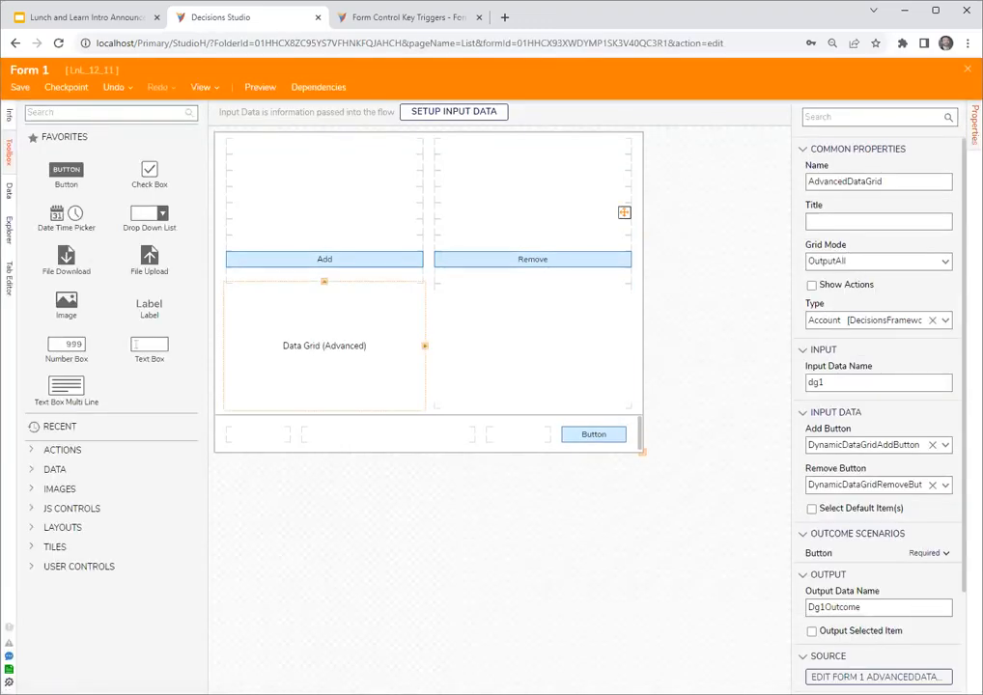
left_click(947, 261)
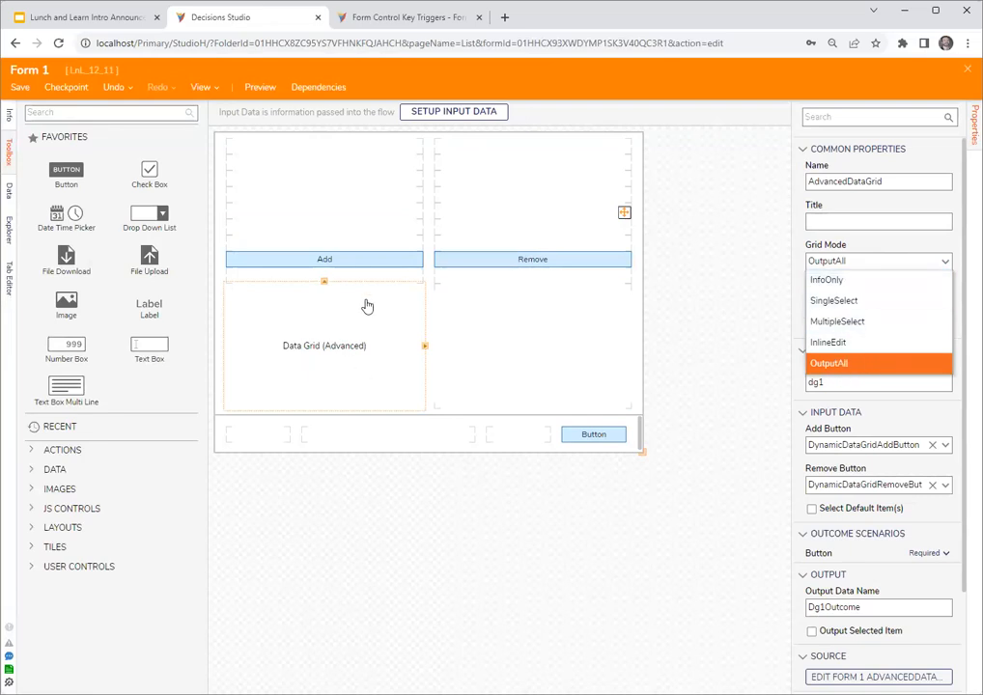
left_click(833, 364)
left_click(723, 329)
left_click(340, 358)
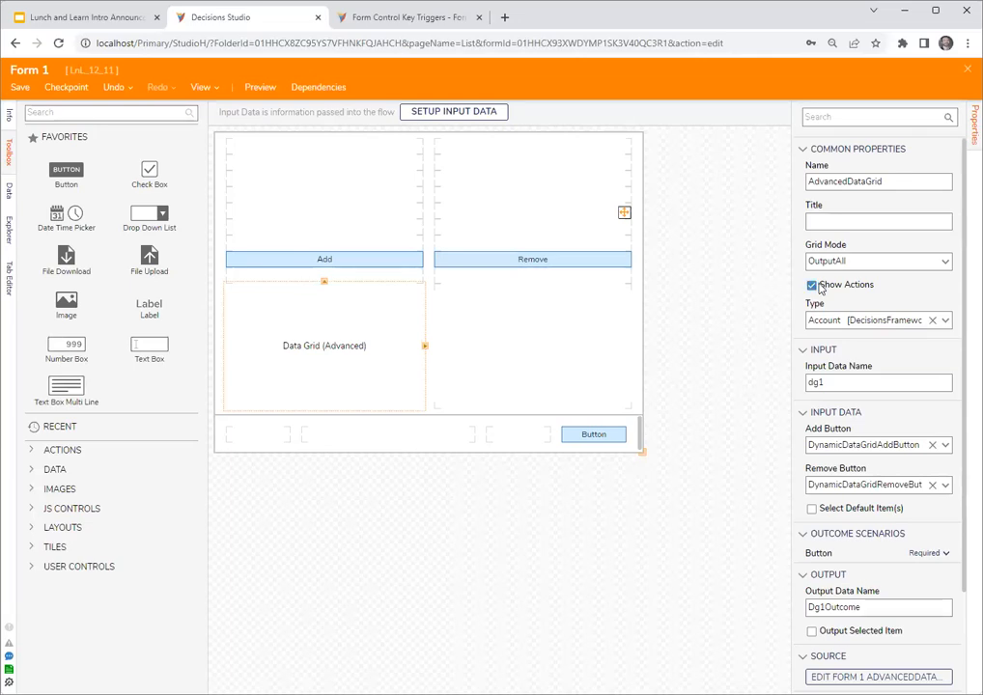
left_click(324, 377)
left_click(968, 69)
left_click(632, 436)
- Debug Flow 1 again and examine the actions offered for the fourth account row in the form's data grid
left_click(360, 87)
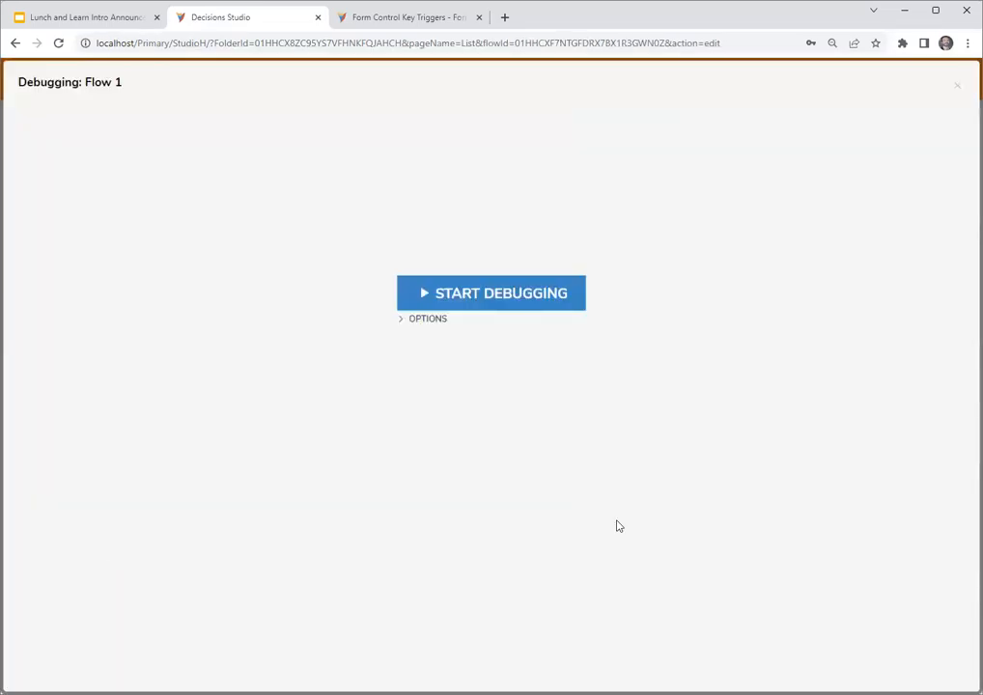
left_click(551, 291)
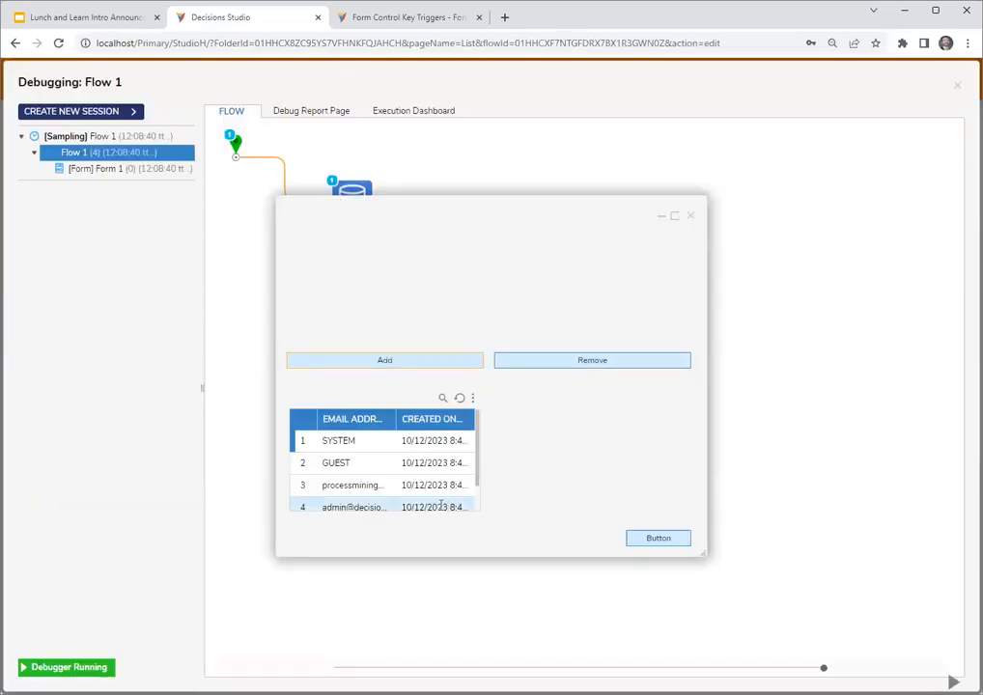
scroll(440, 497, "down", 1)
right_click(440, 476)
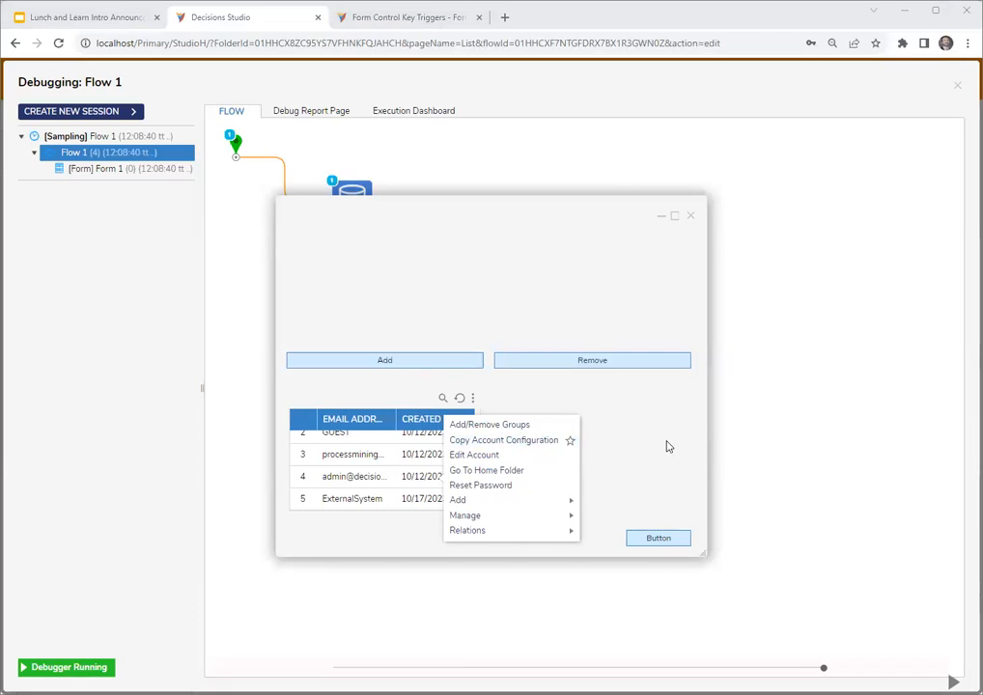
right_click(416, 483)
right_click(413, 481)
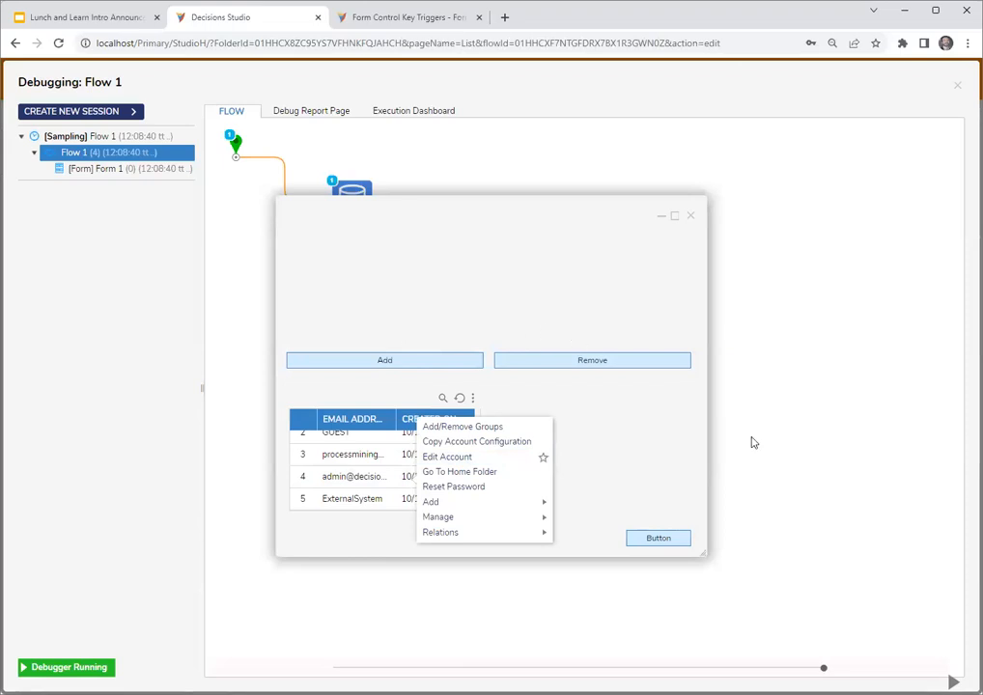
left_click(691, 475)
right_click(428, 477)
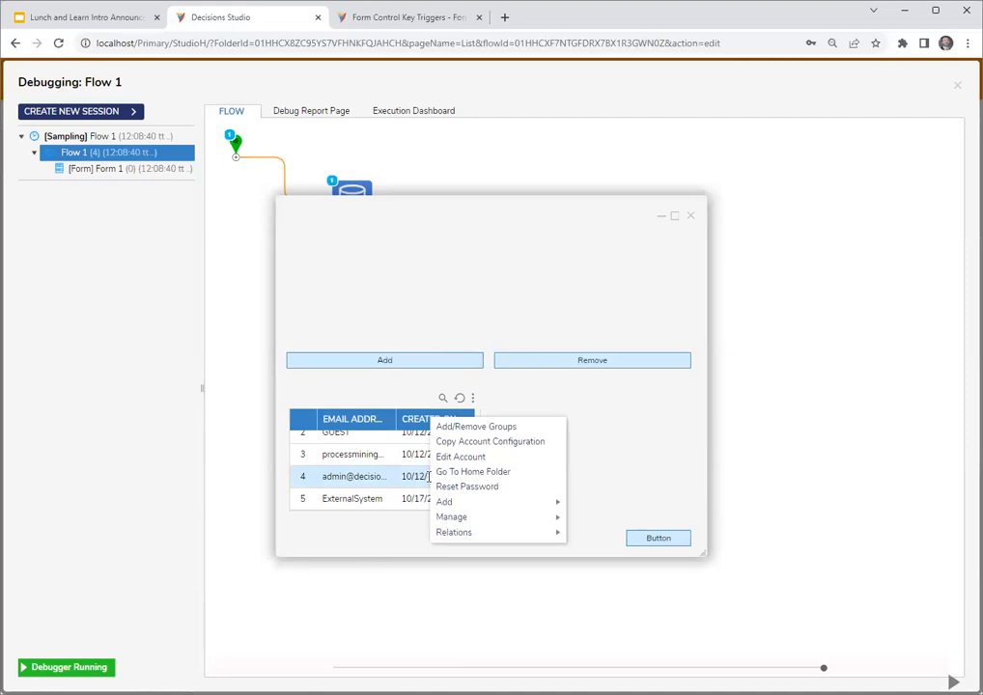
left_click(646, 432)
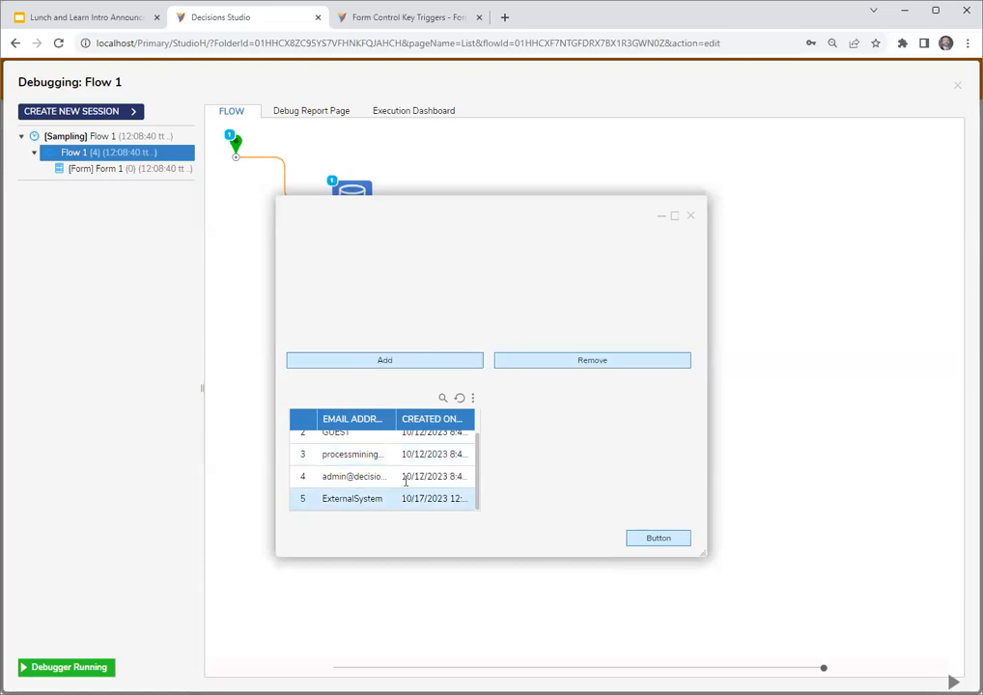
right_click(404, 478)
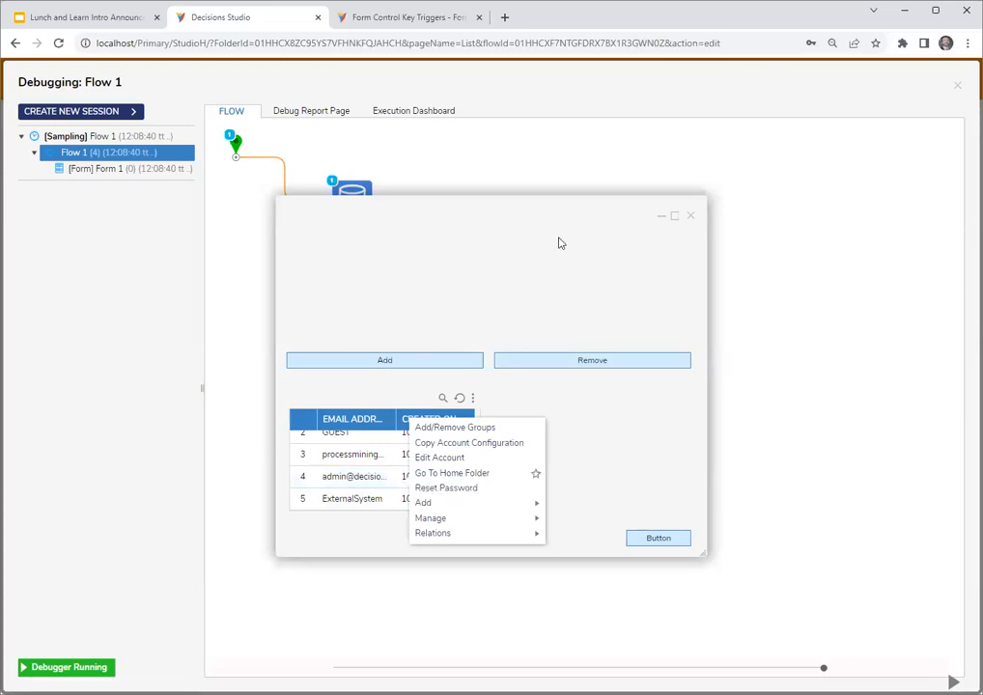
- Close the running form and the debugger, and close Flow 1 with its changes saved
mouse_move(559, 219)
left_mouse_down()
mouse_move(523, 318)
mouse_move(502, 318)
left_mouse_up()
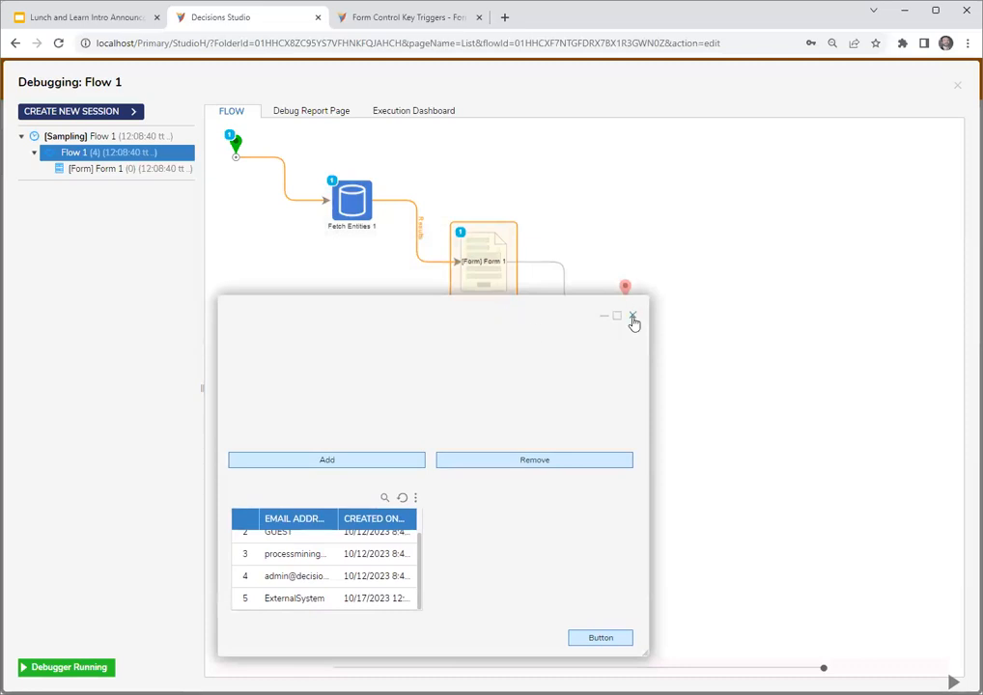
left_click_drag(459, 328, 458, 329)
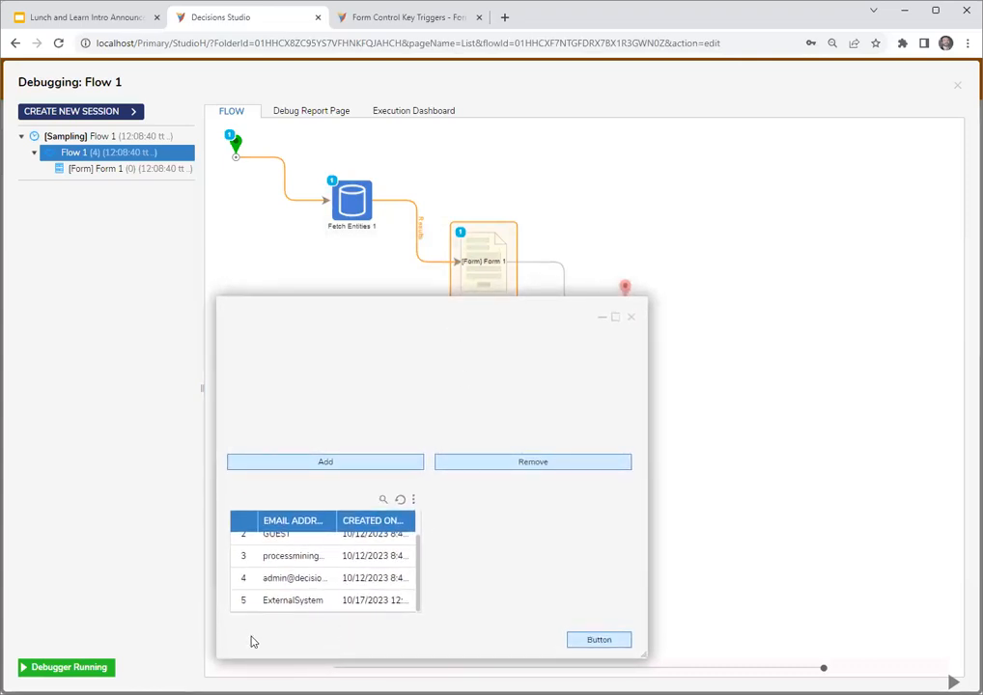
scroll(305, 579, "up", 2)
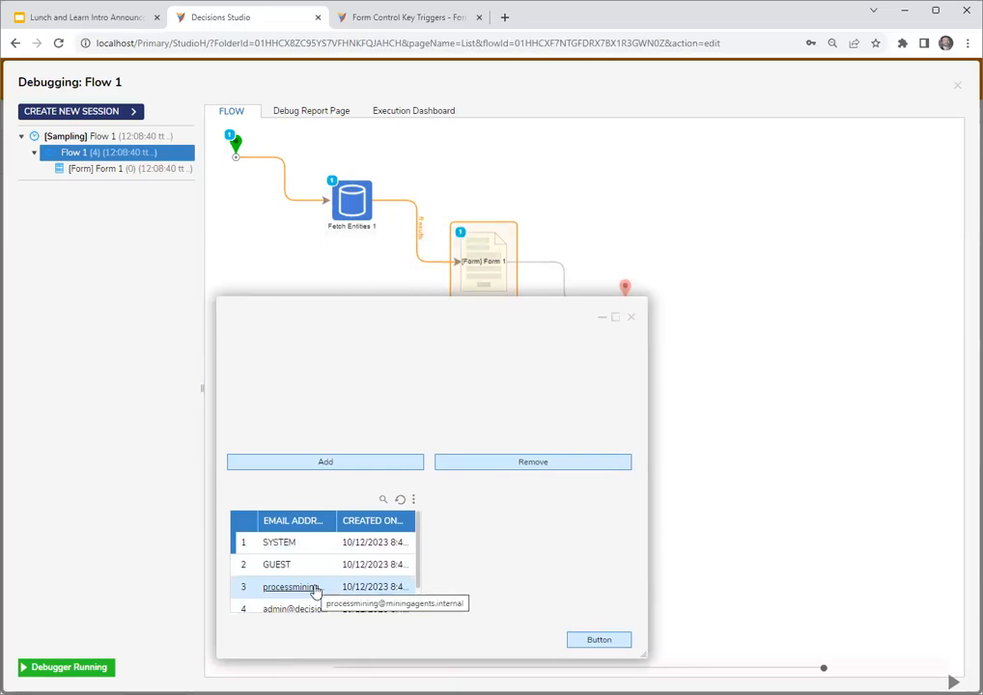
left_click(631, 317)
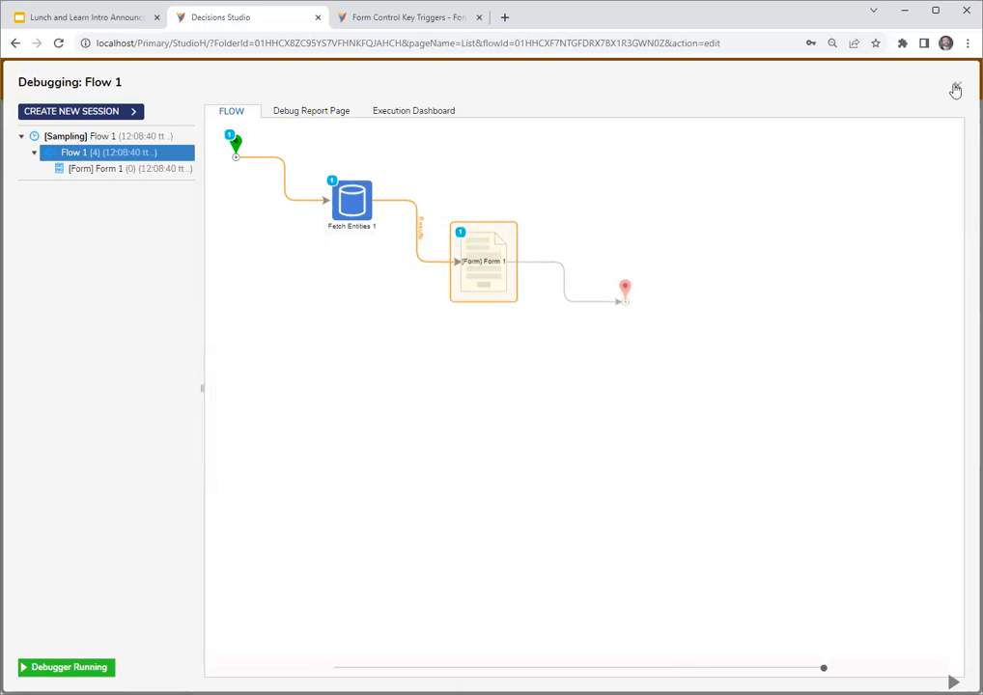
left_click(956, 88)
left_click(968, 69)
left_click(633, 436)
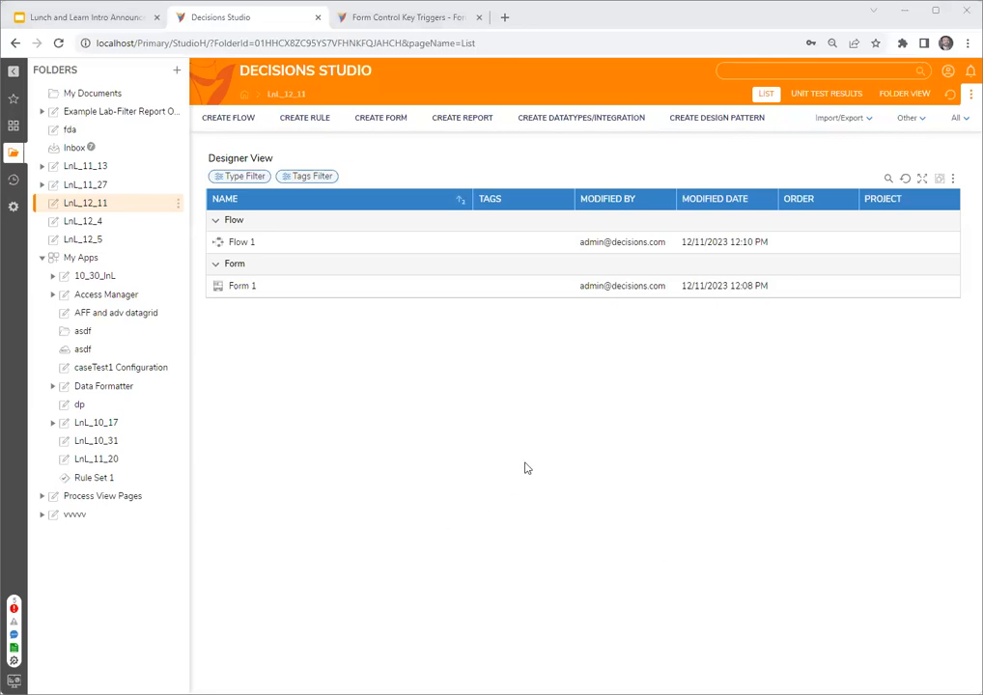
- Start a new database table integration in the LnL_12_11 folder using the existing LOCAL CONNECTION
left_click(562, 118)
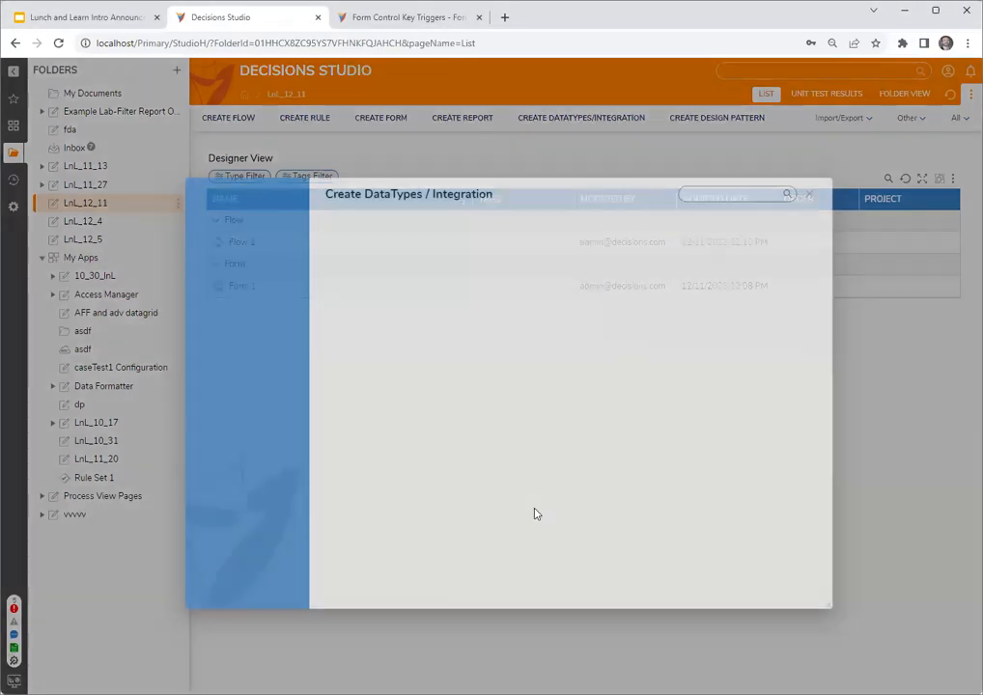
left_click(275, 359)
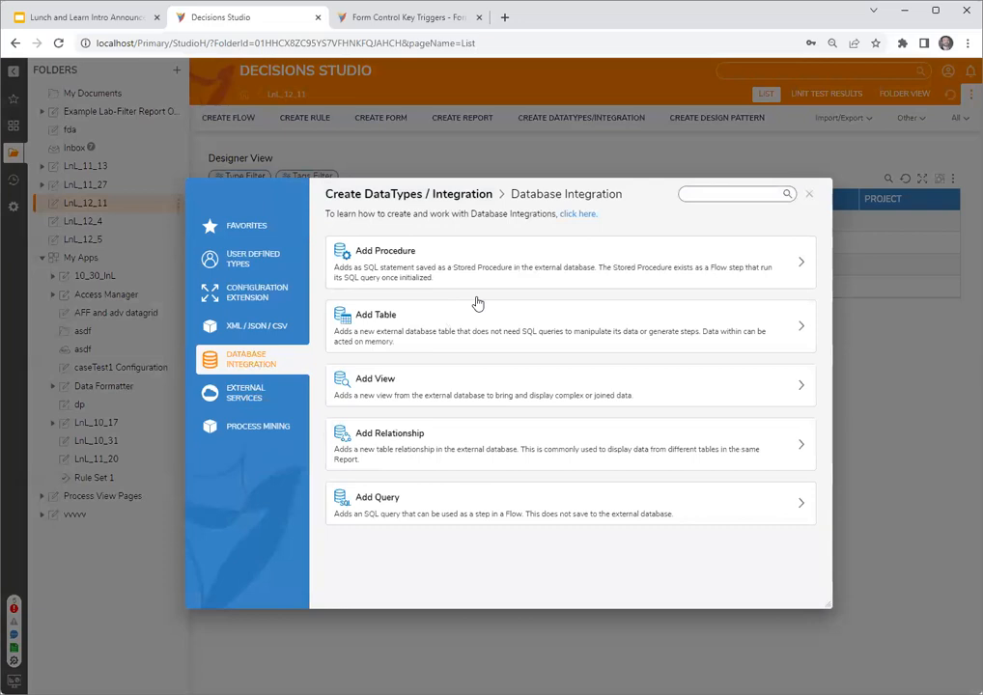
left_click(433, 329)
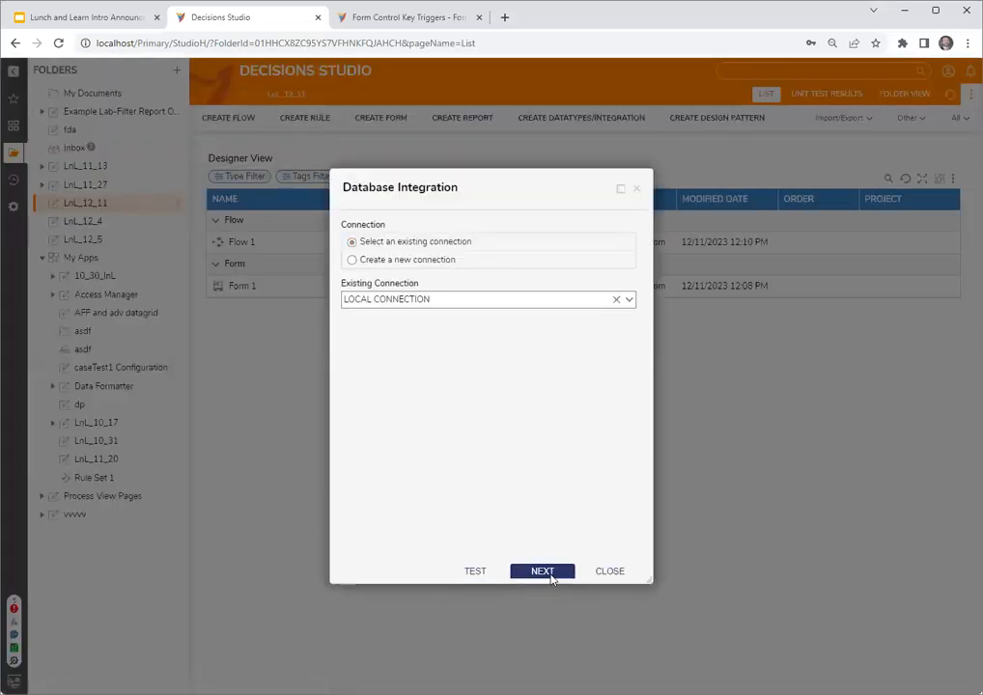
left_click(552, 577)
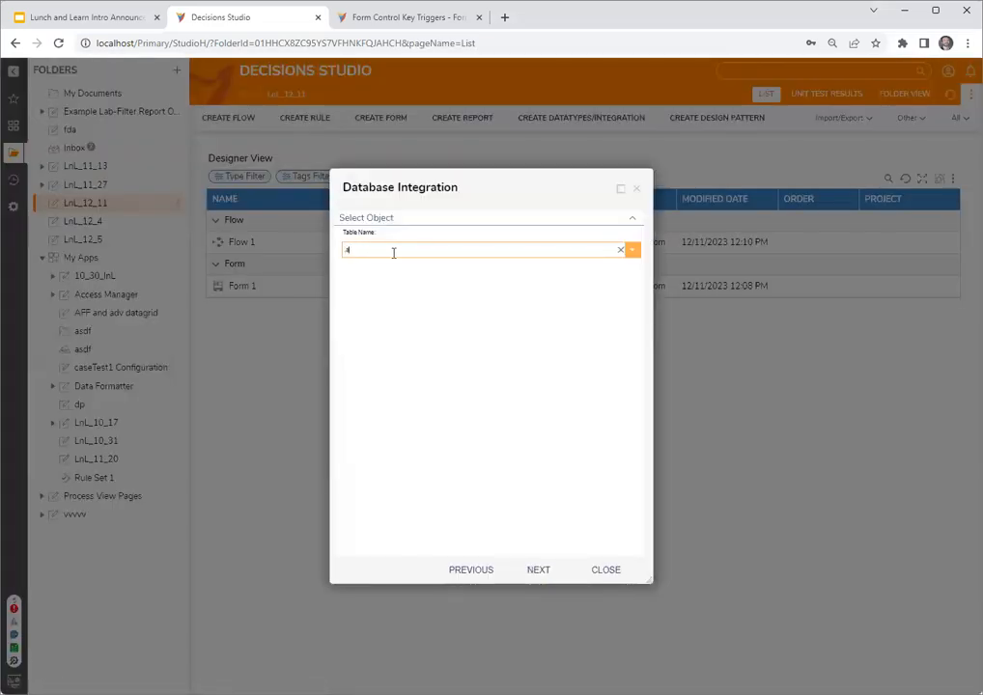
- Choose the dbo.entity_account table, keep its default fields, key and flow steps, and save the integration
type("amtity")
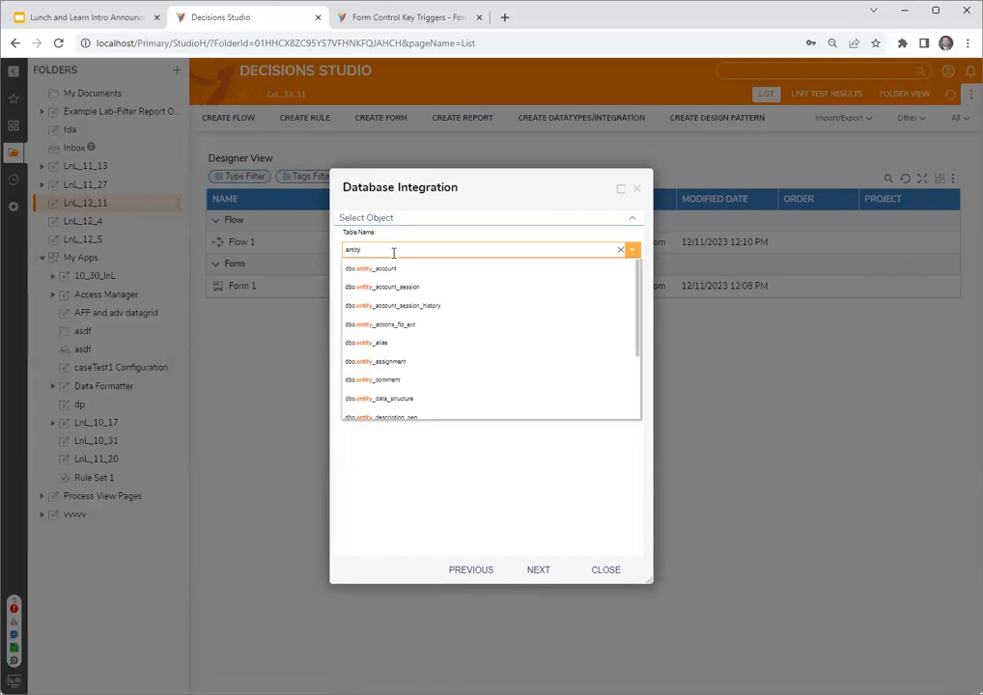
key("Down")
key("Return")
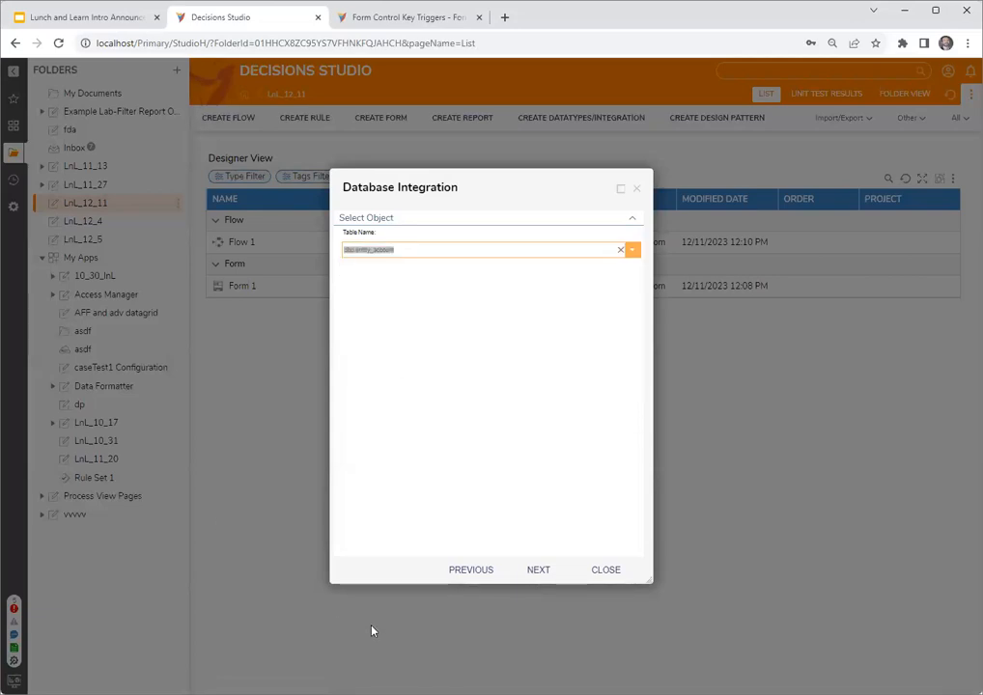
left_click(537, 572)
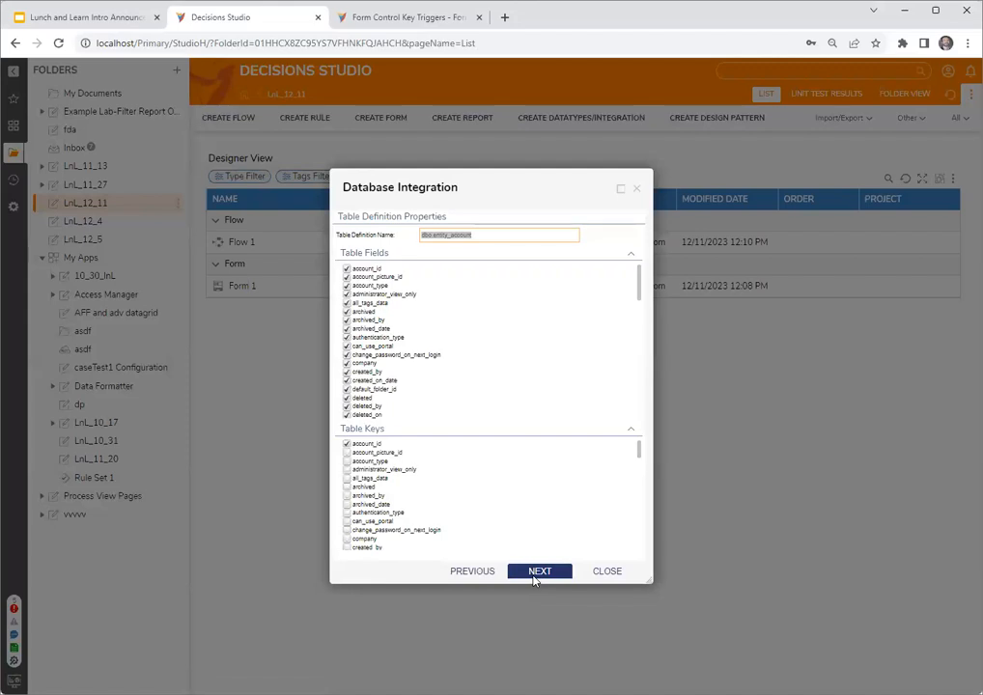
left_click(538, 577)
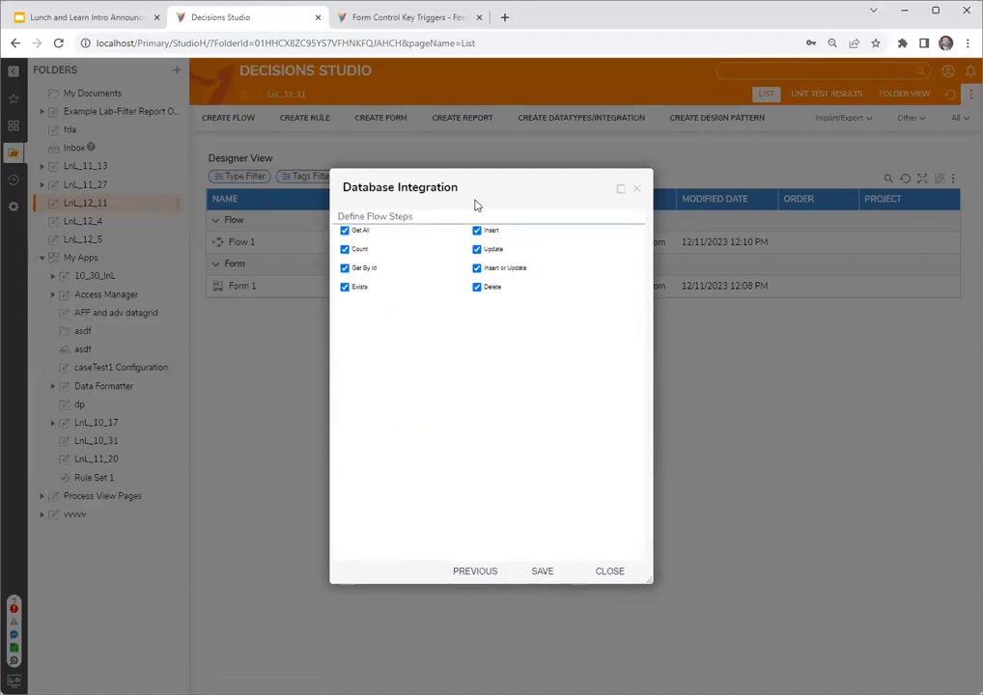
left_click(545, 574)
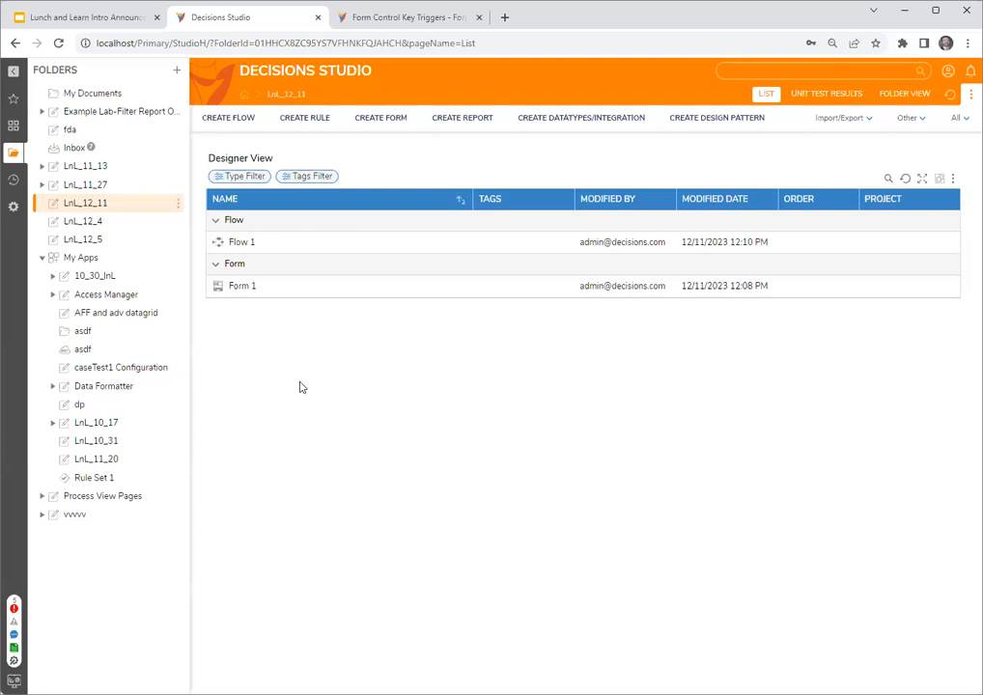
- Create a new flow in the LnL_12_11 folder
left_click(229, 118)
left_click(428, 259)
left_click(570, 297)
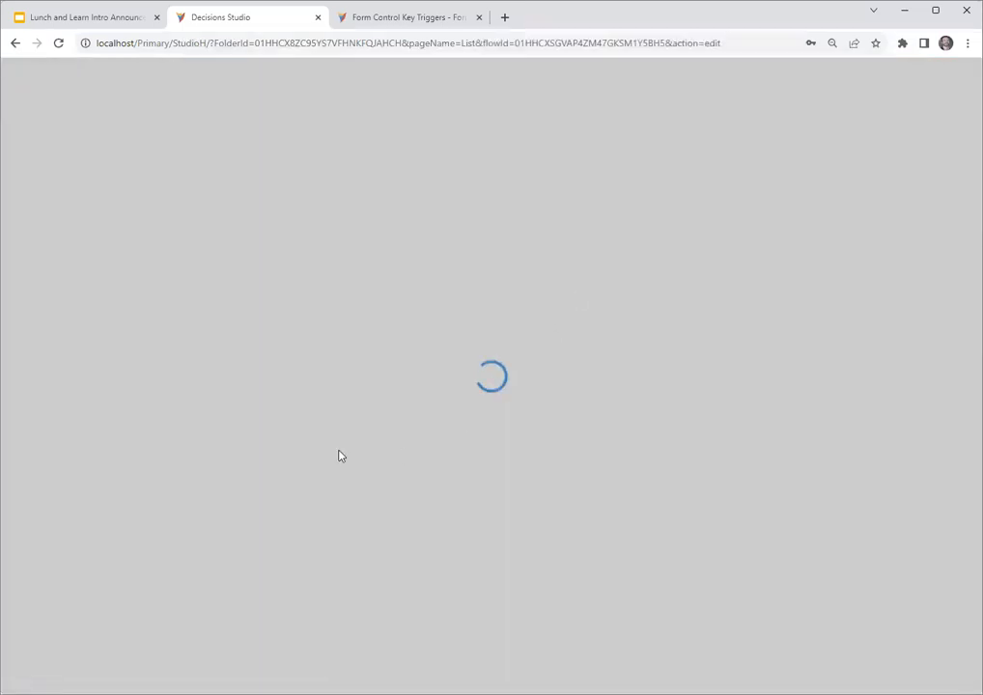
- Add LOCAL CONNECTION's Get all step for dbo.entity_account to the flow and connect the start step to it
scroll(58, 621, "down", 1)
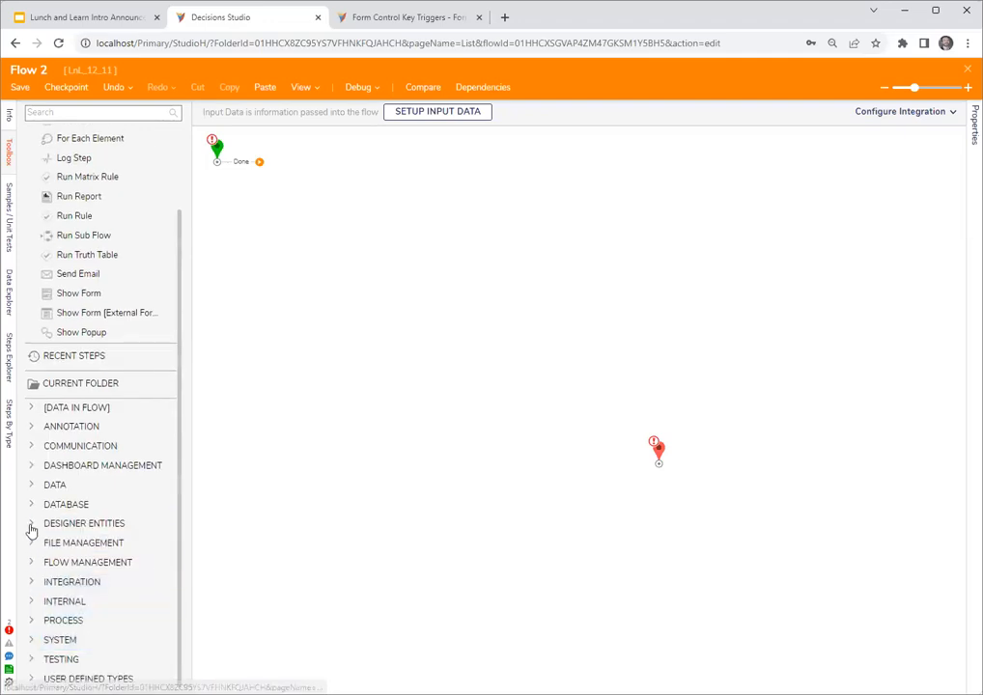
left_click(32, 583)
left_click(43, 251)
scroll(51, 283, "down", 1)
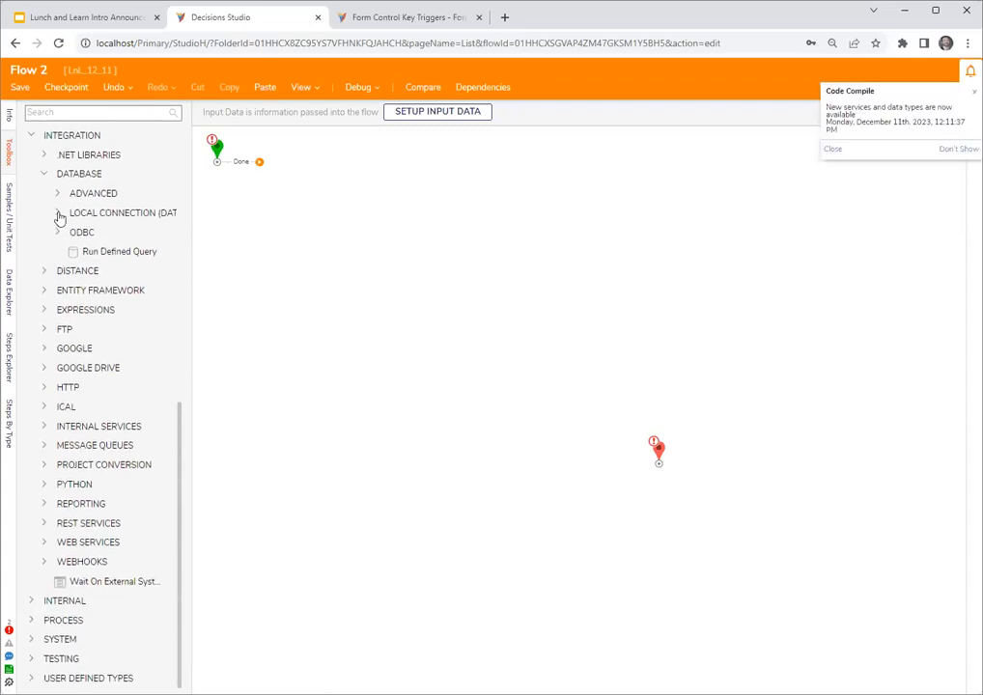
left_click(60, 218)
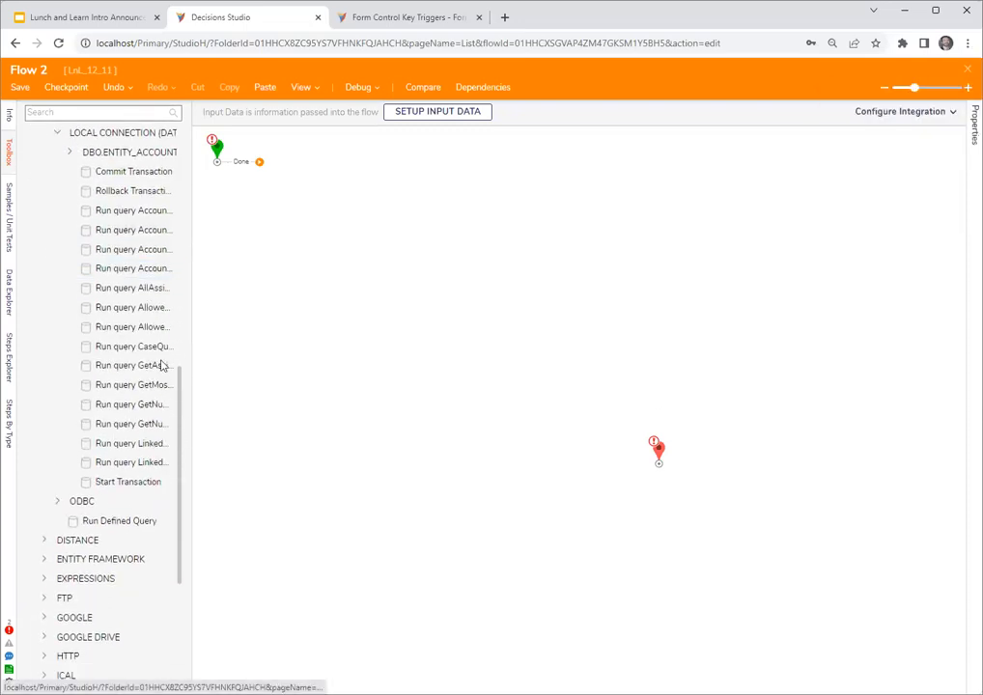
left_click(70, 157)
scroll(126, 242, "down", 1)
left_click_drag(135, 230, 343, 193)
left_click_drag(261, 163, 333, 191)
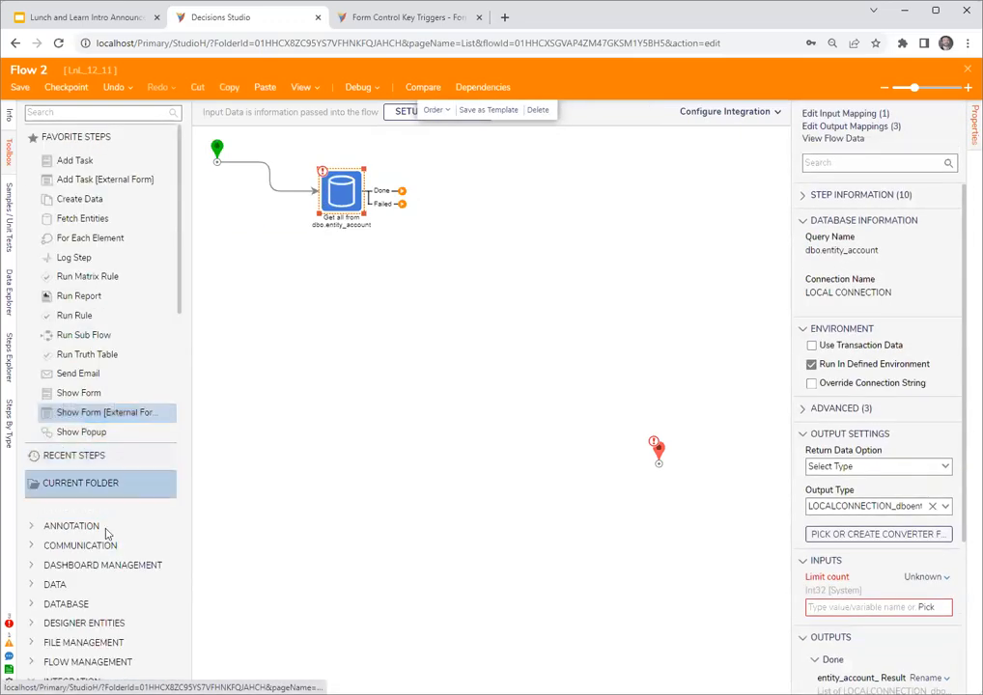
- Add a Show Form step and connect the Get all step's Done outcome to it
scroll(33, 483, "down", 2)
left_click(34, 483)
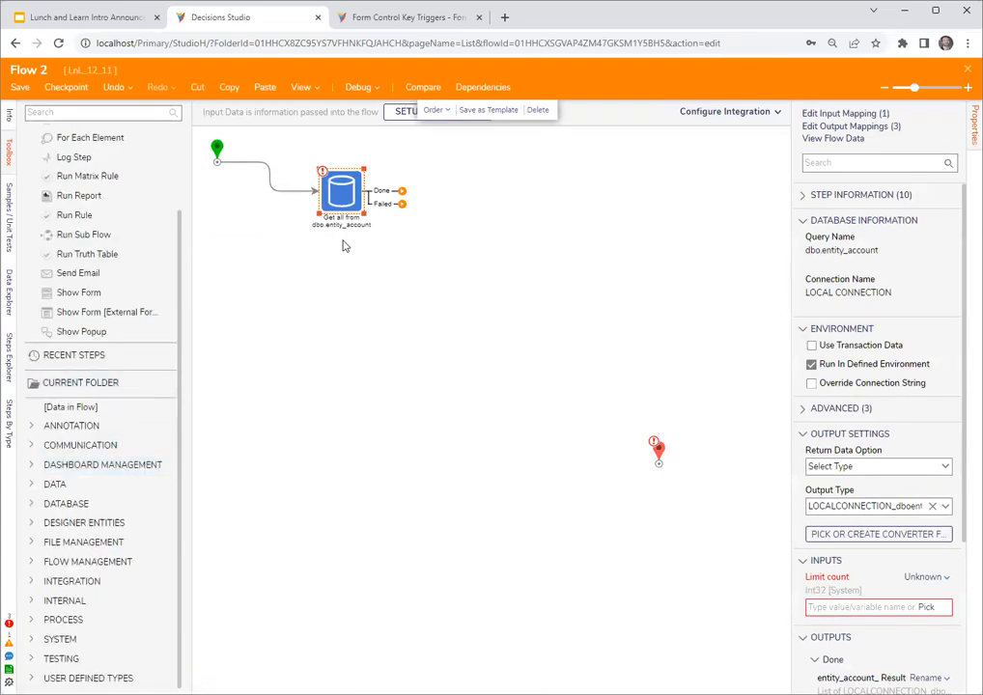
left_click_drag(87, 302, 489, 230)
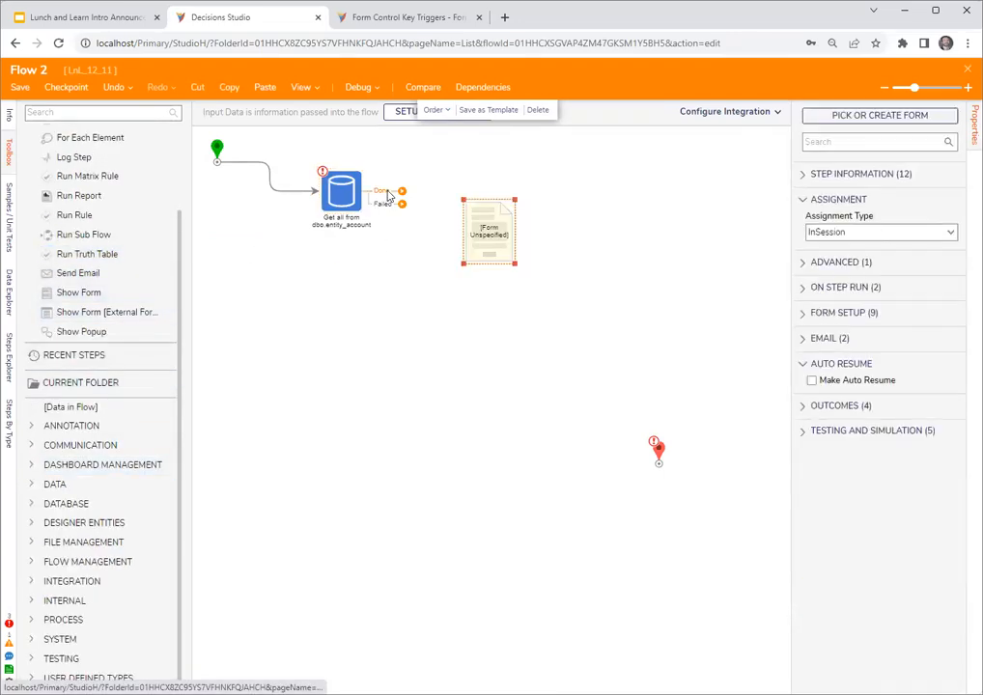
- Set the Limit count input of the Get all from dbo.entity_account step to Ignore
left_click(354, 229)
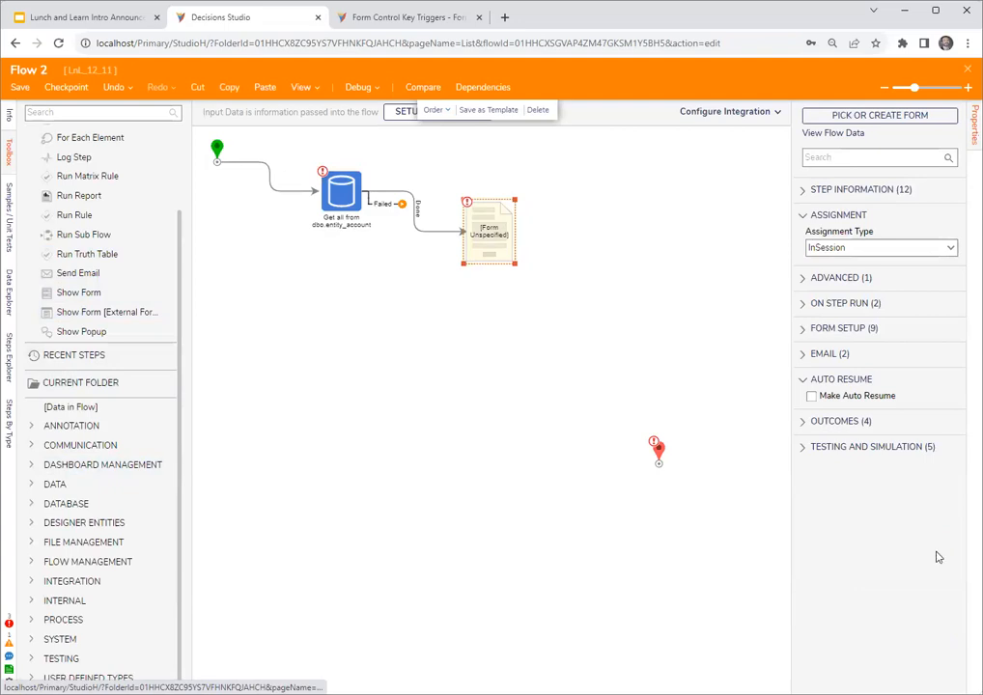
scroll(935, 553, "down", 2)
left_click(929, 447)
left_click(852, 452)
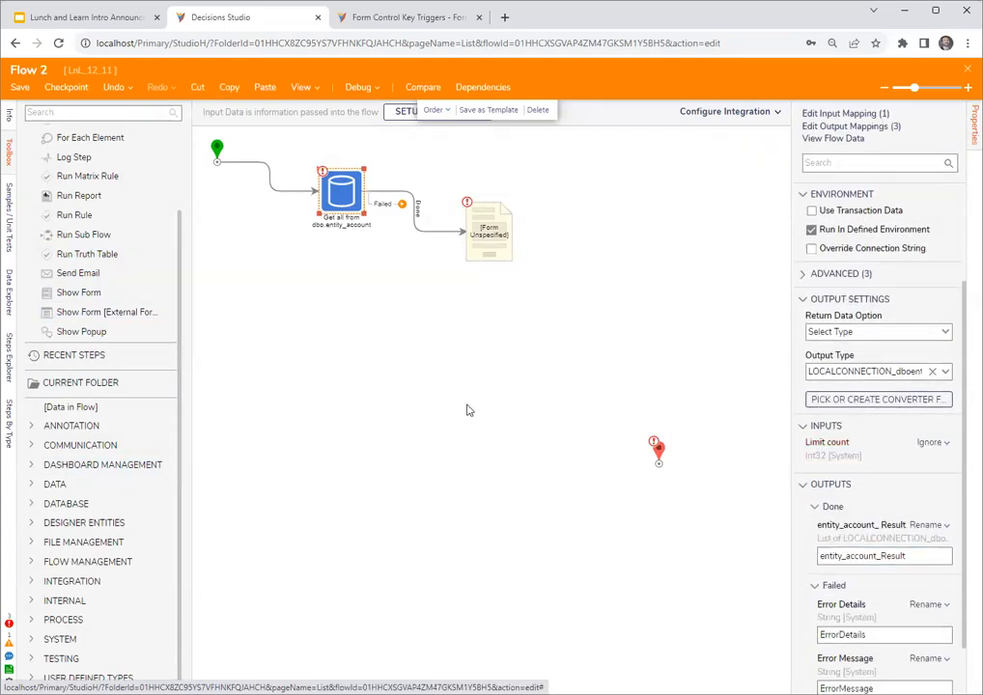
- Create a new form named Form 2 for the unspecified Show Form step in the flow
scroll(470, 406, "up", 1)
left_click(477, 363)
left_click(879, 115)
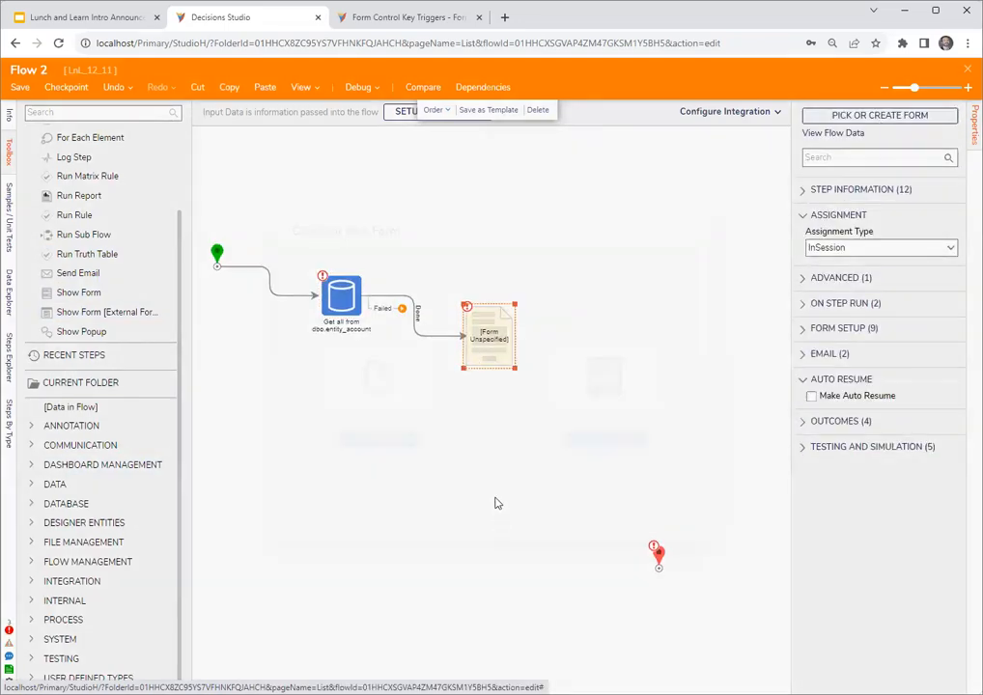
left_click(397, 380)
left_click(415, 309)
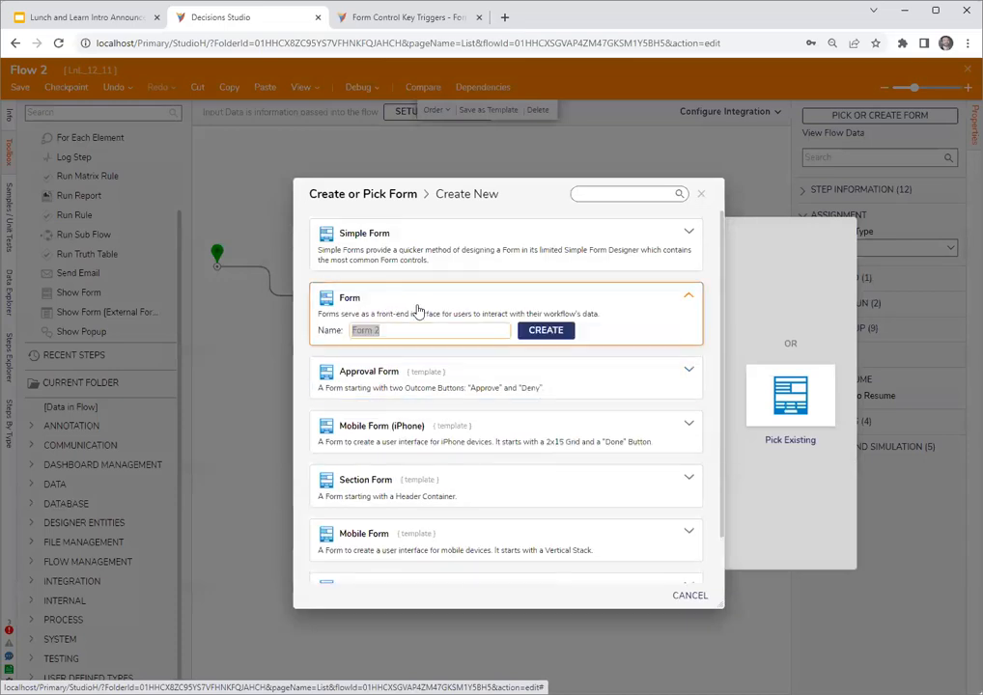
left_click(542, 331)
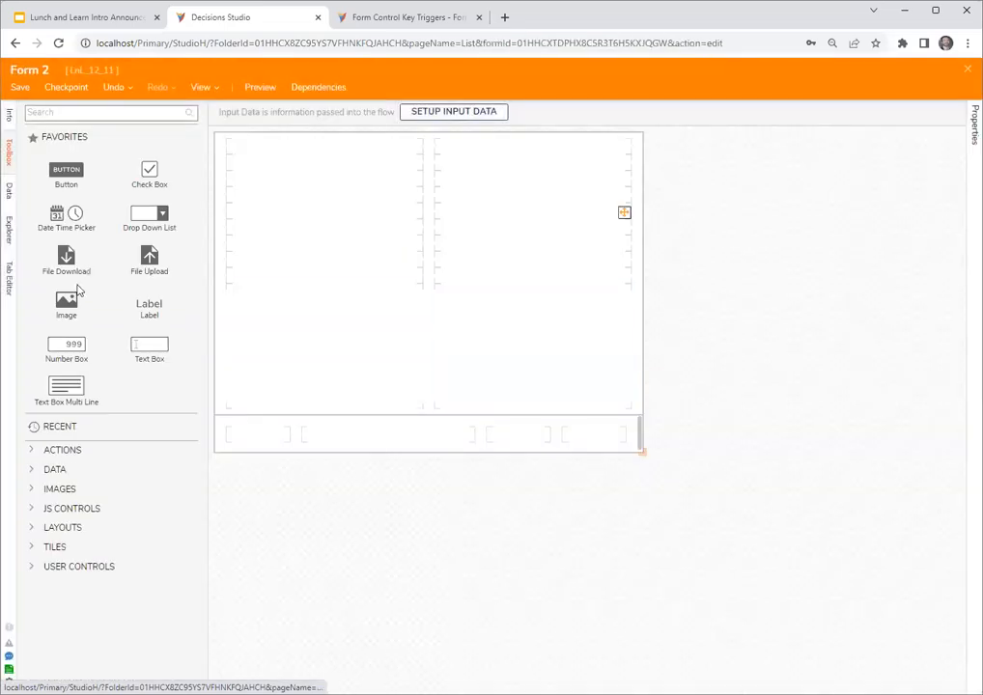
- Place a button in the form's footer and replace the Contents grid layout with a Data Grid (Advanced) control
left_click_drag(606, 446, 607, 445)
left_click(466, 232)
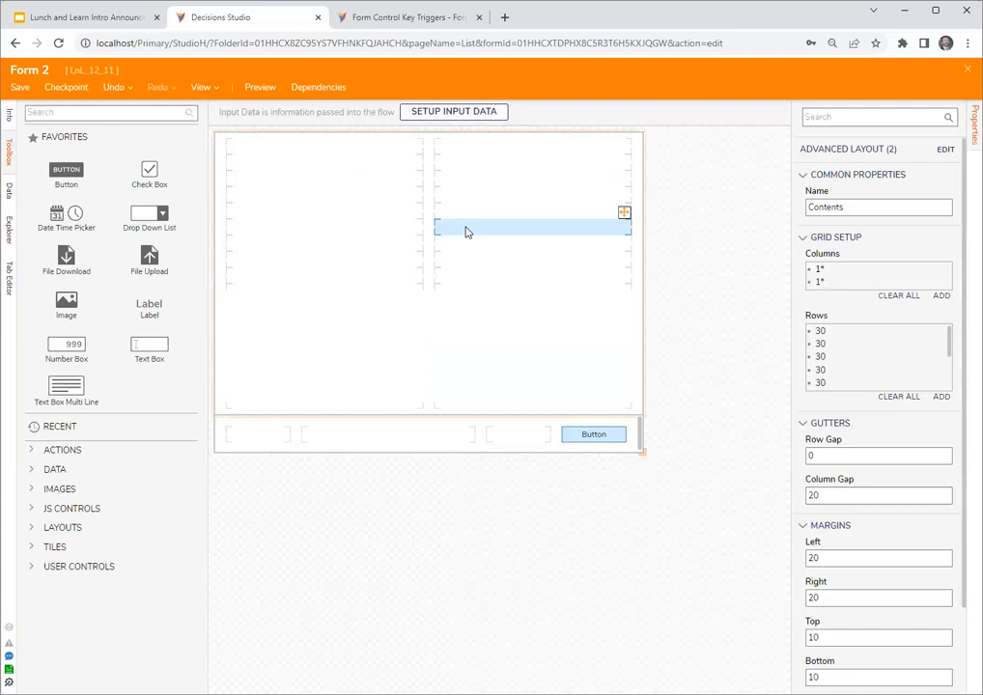
key("Delete")
left_click(83, 110)
type("data")
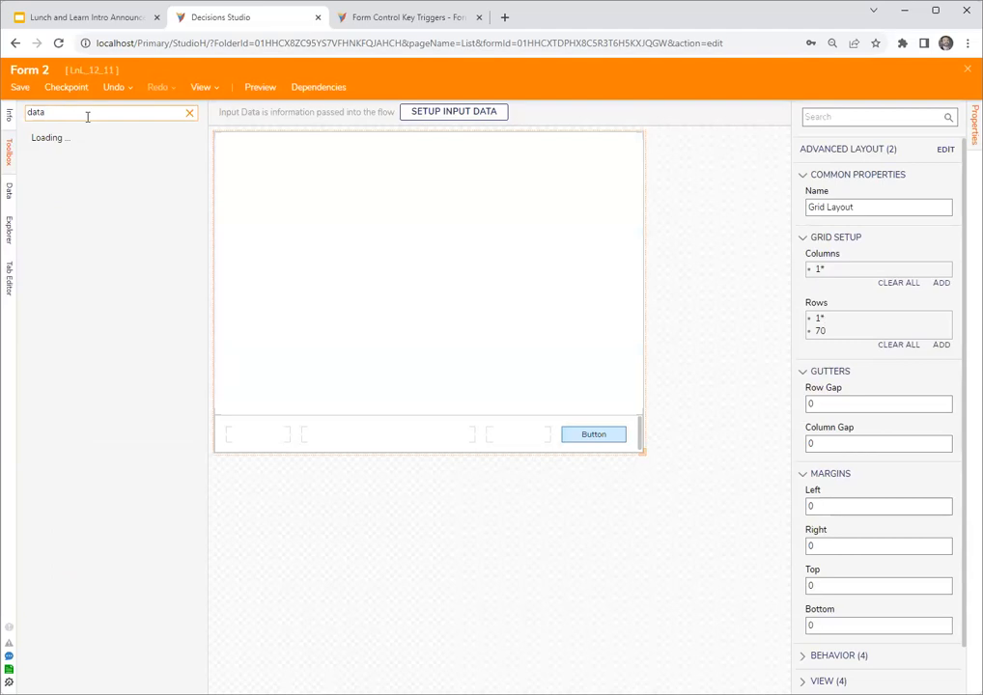
left_click_drag(66, 273, 407, 306)
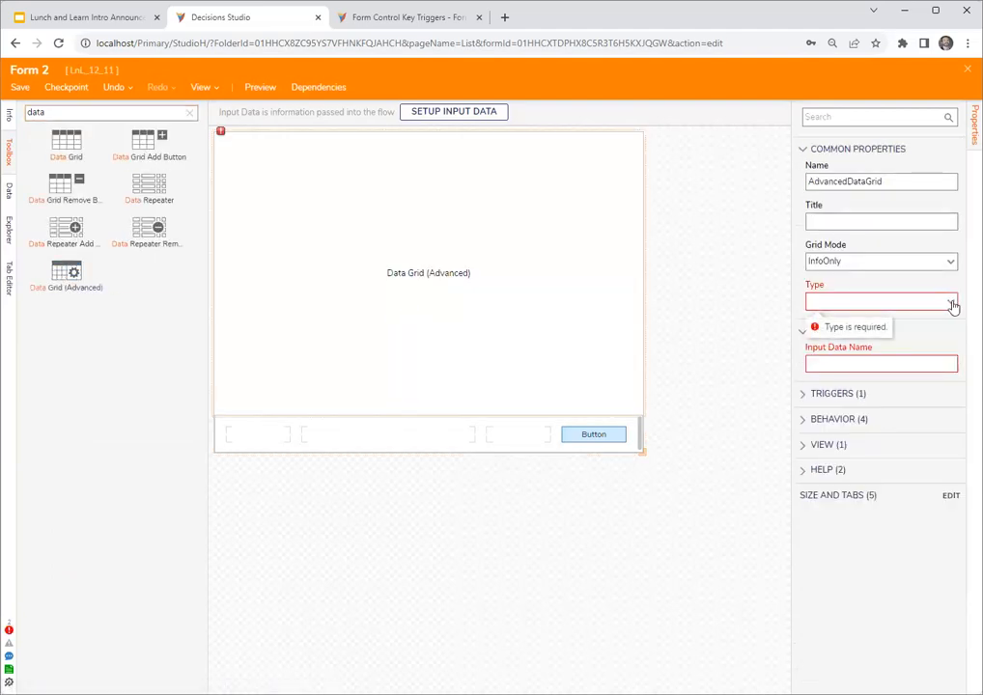
- Set the data grid's type to LOCALCONNECTION_dboentity_account and its grid mode to OutputAll
left_click(951, 305)
left_click(817, 447)
scroll(821, 436, "down", 2)
scroll(821, 440, "down", 4)
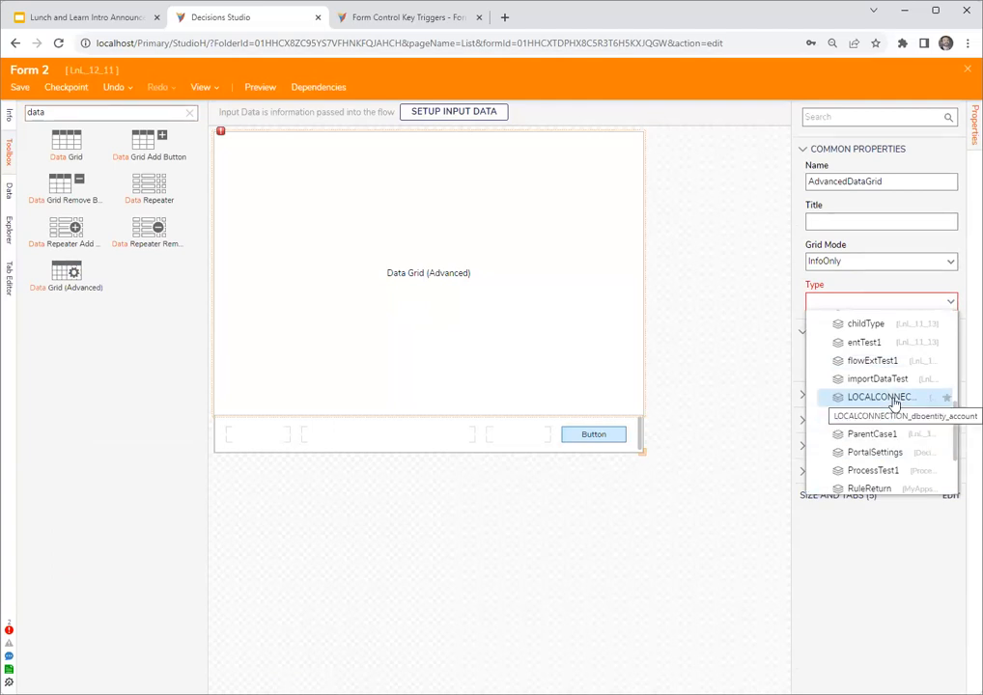
left_click(893, 399)
left_click(949, 262)
left_click(828, 363)
- Name the data grid's input data DbData and its output data DbDataOutput
left_click(867, 365)
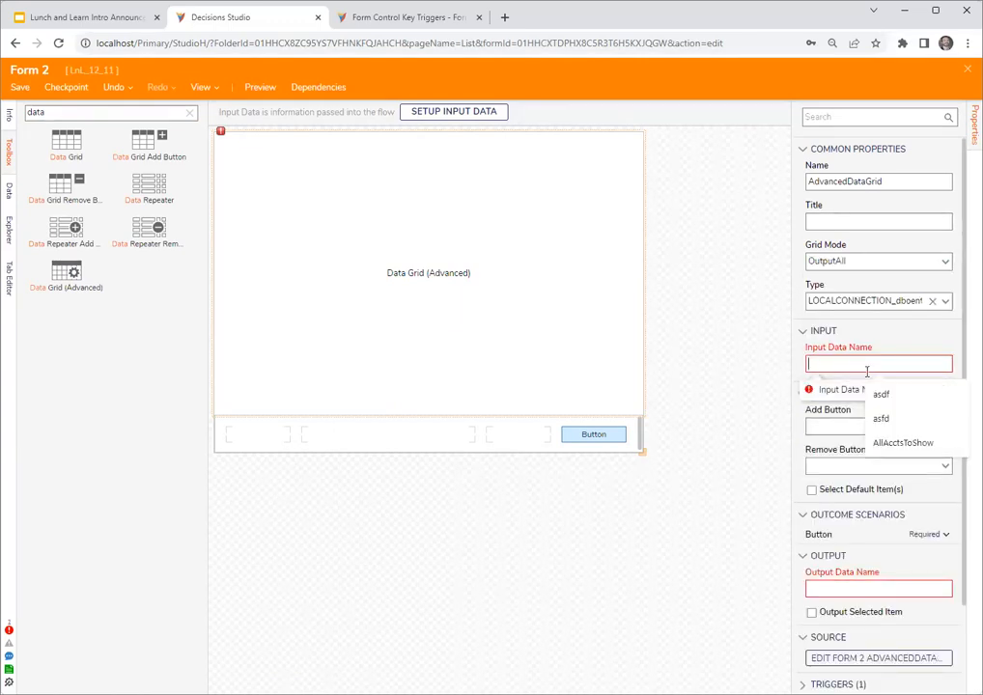
type("DbData")
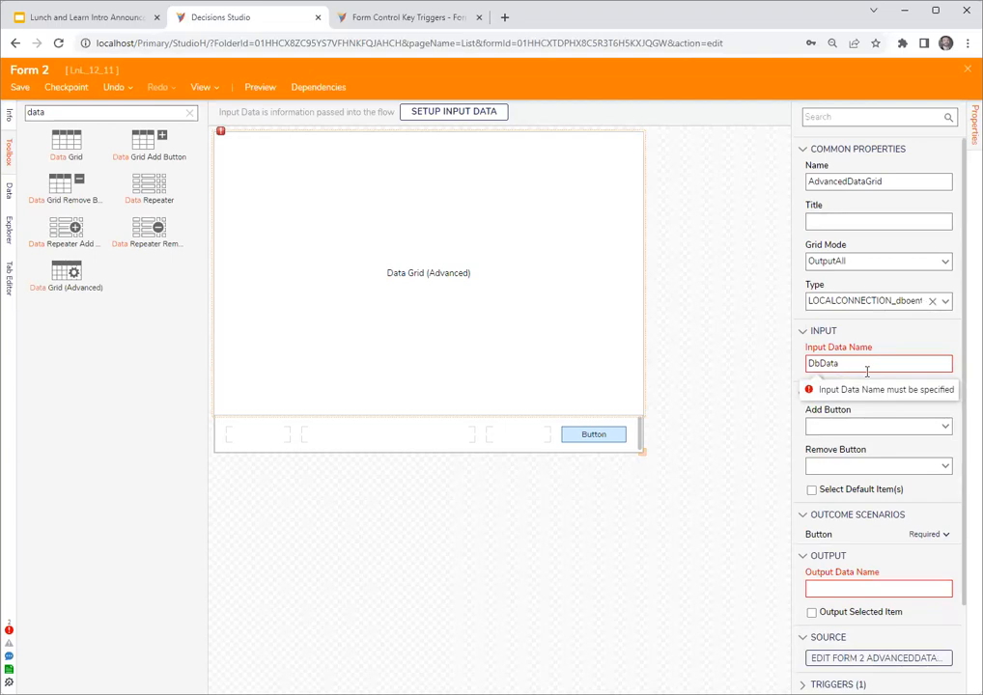
double_click(867, 367)
key("ctrl+c")
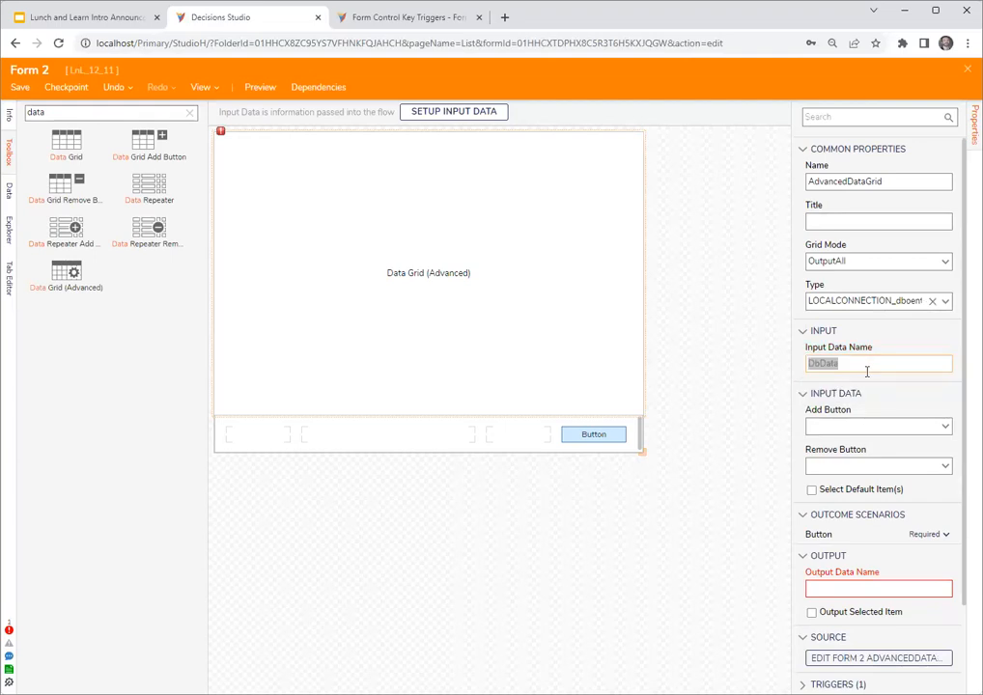
left_click(816, 588)
key("ctrl+v")
type("Output")
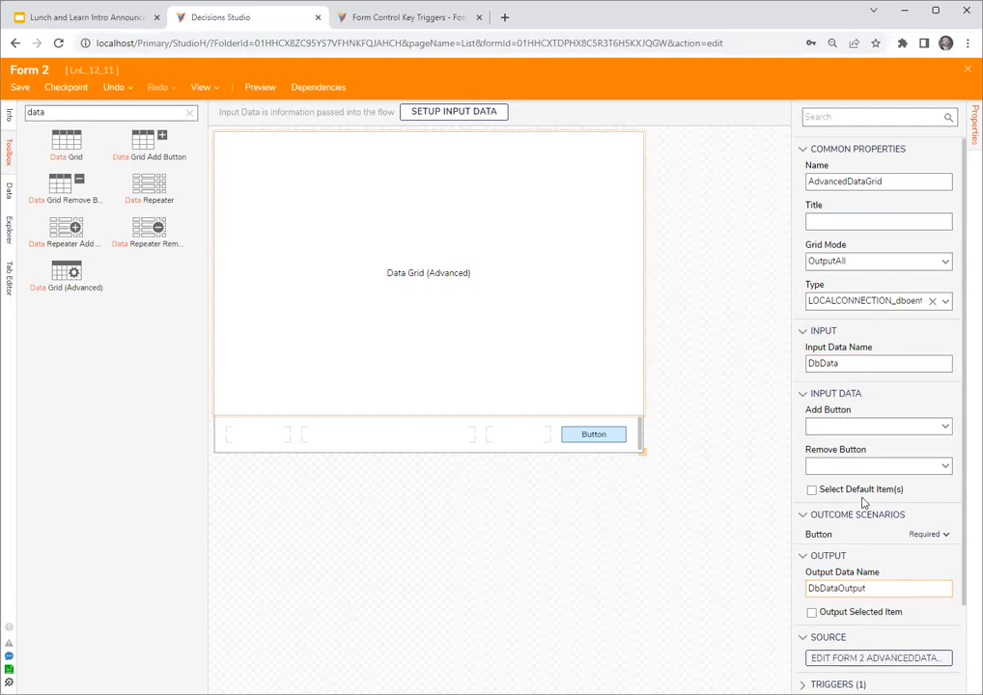
- Add the Email_address, Created_by and Created_on_date fields to the data grid's source report and save the report
scroll(900, 580, "down", 3)
left_click(876, 554)
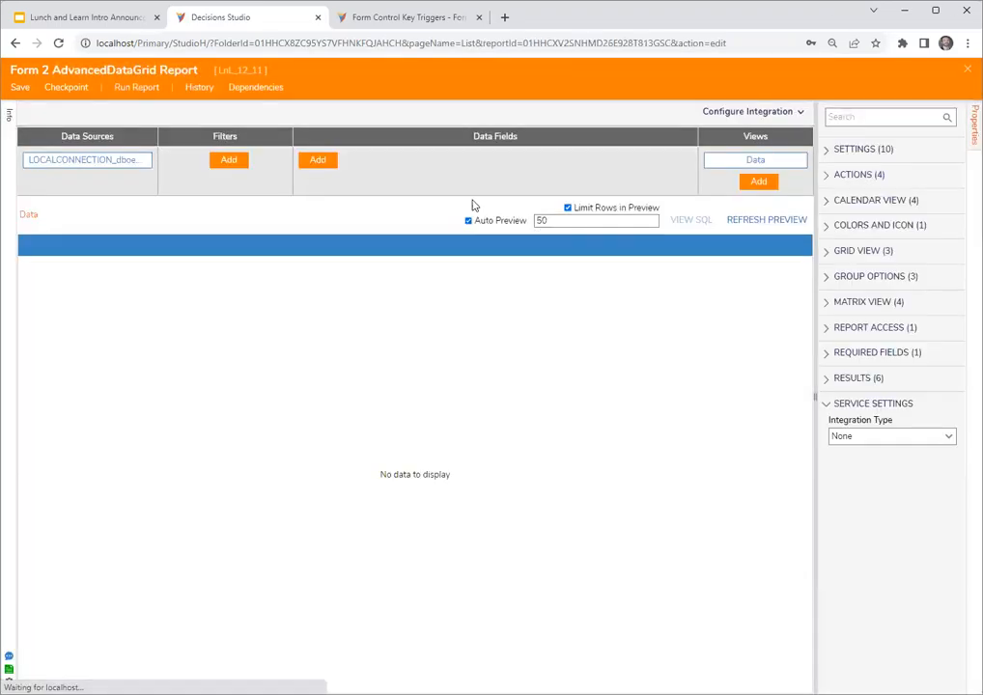
left_click(324, 164)
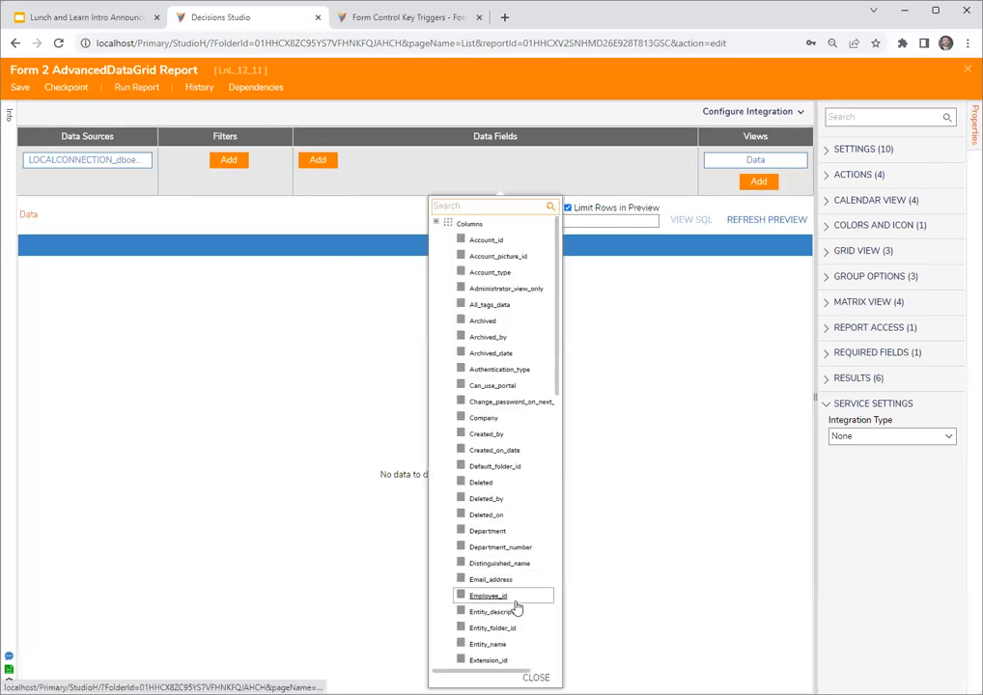
left_click(491, 581)
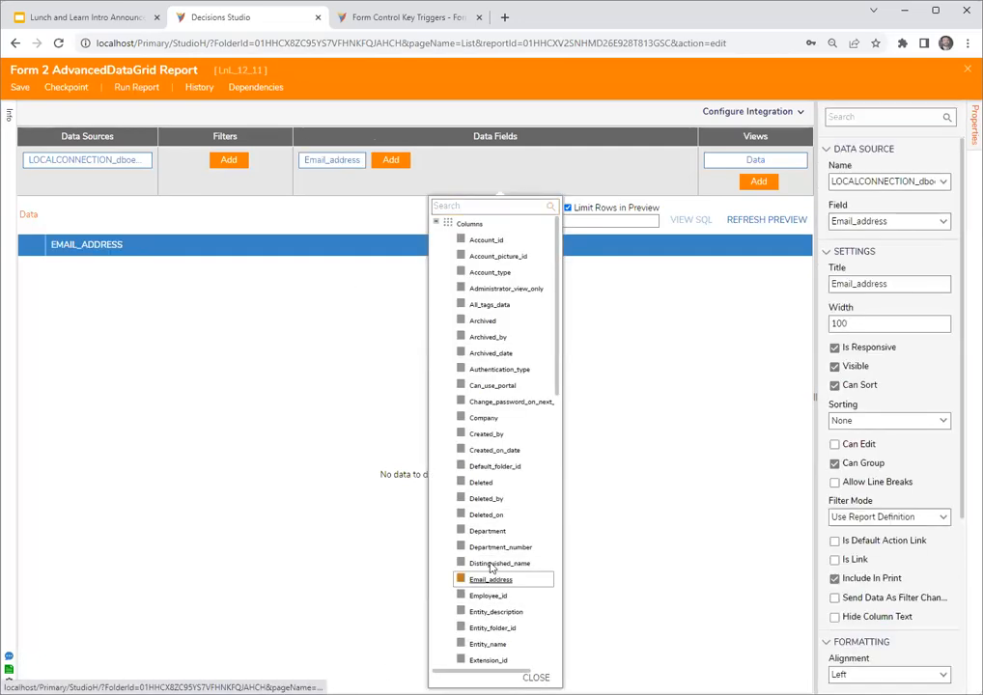
left_click(492, 434)
left_click(492, 450)
key("Escape")
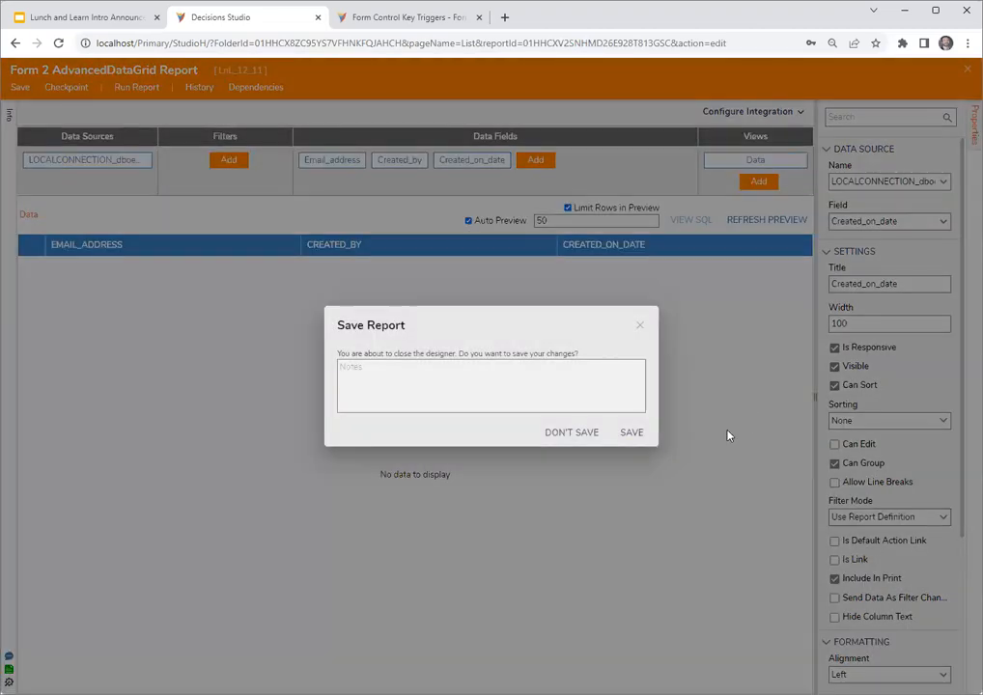
left_click(630, 433)
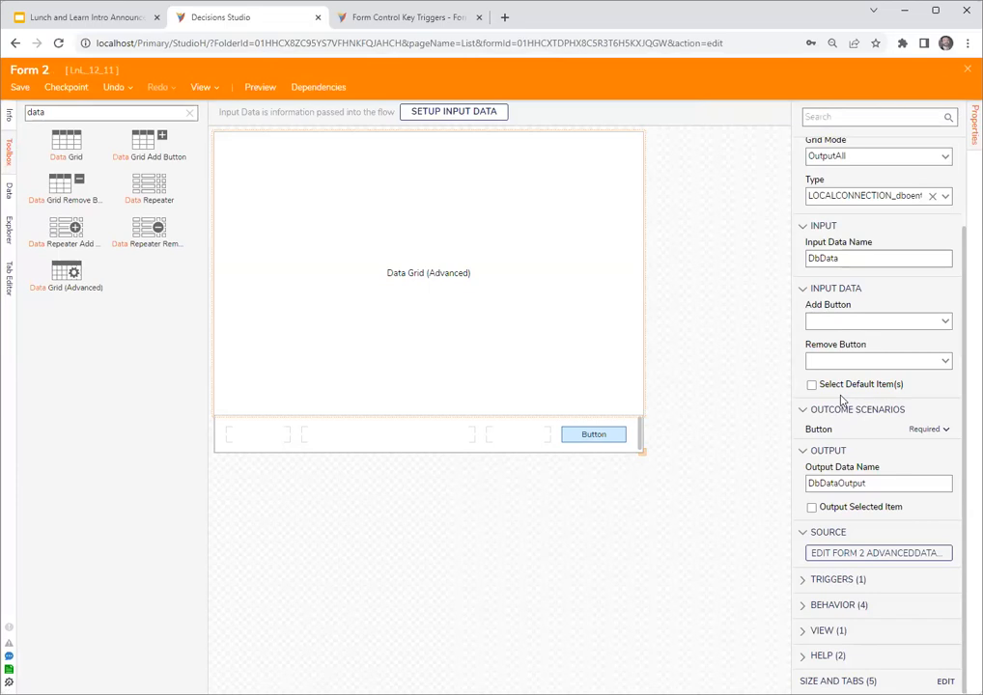
- Save Form 2 and close the form designer to return to Flow 2
scroll(842, 399, "up", 2)
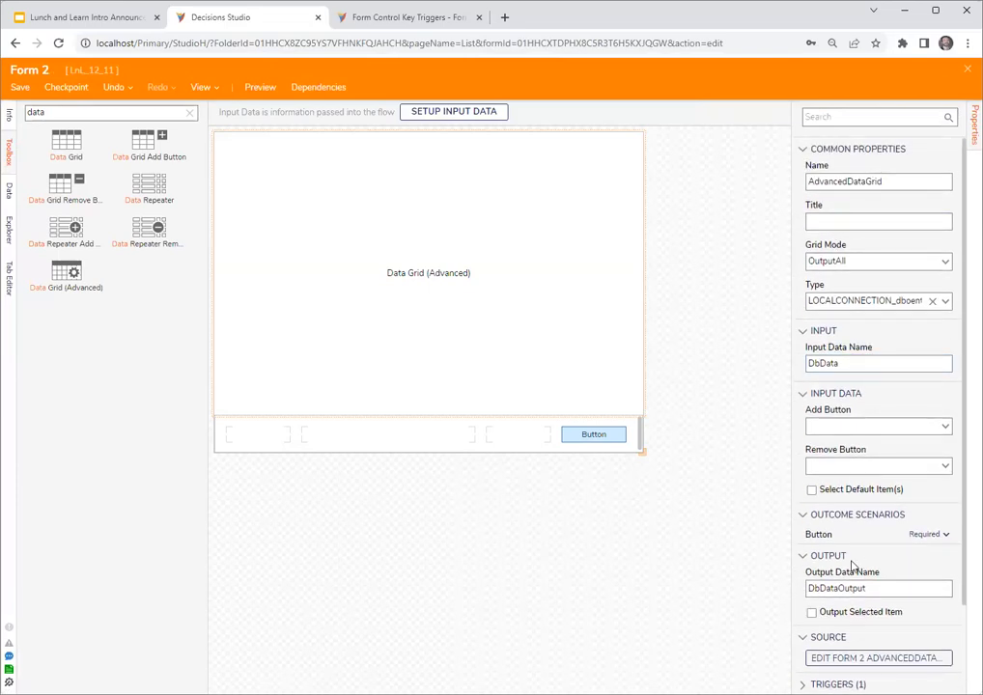
left_click(702, 281)
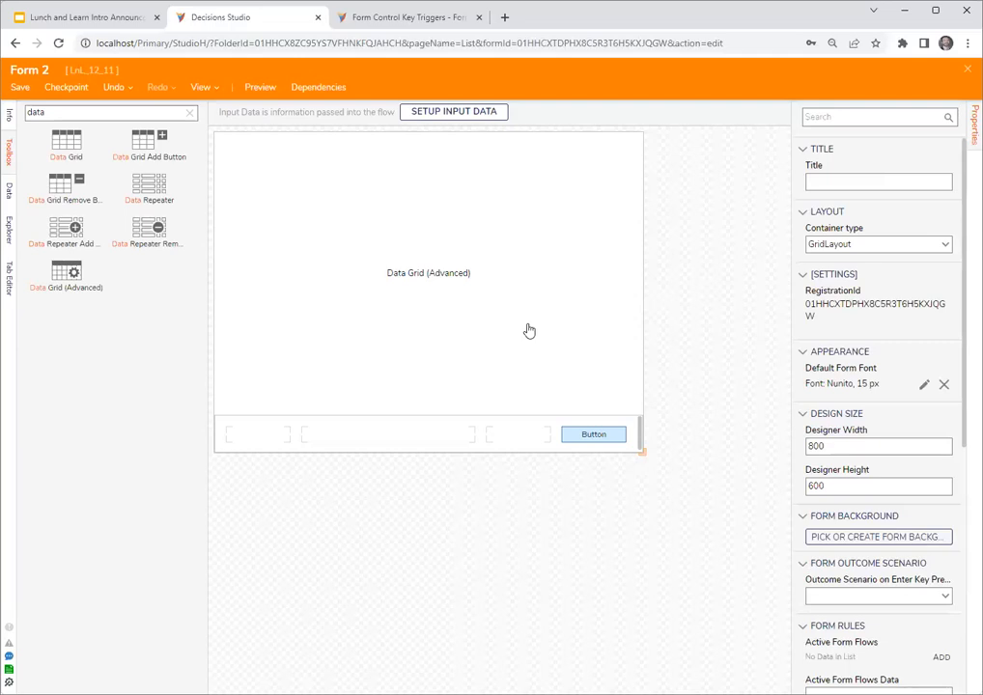
left_click(455, 281)
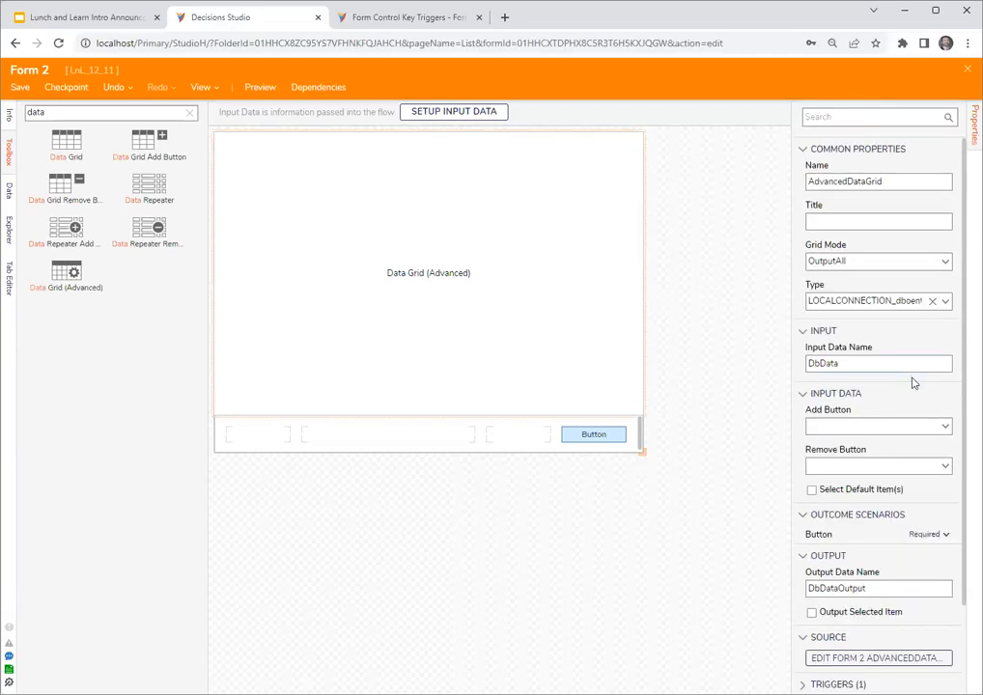
scroll(898, 314, "down", 1)
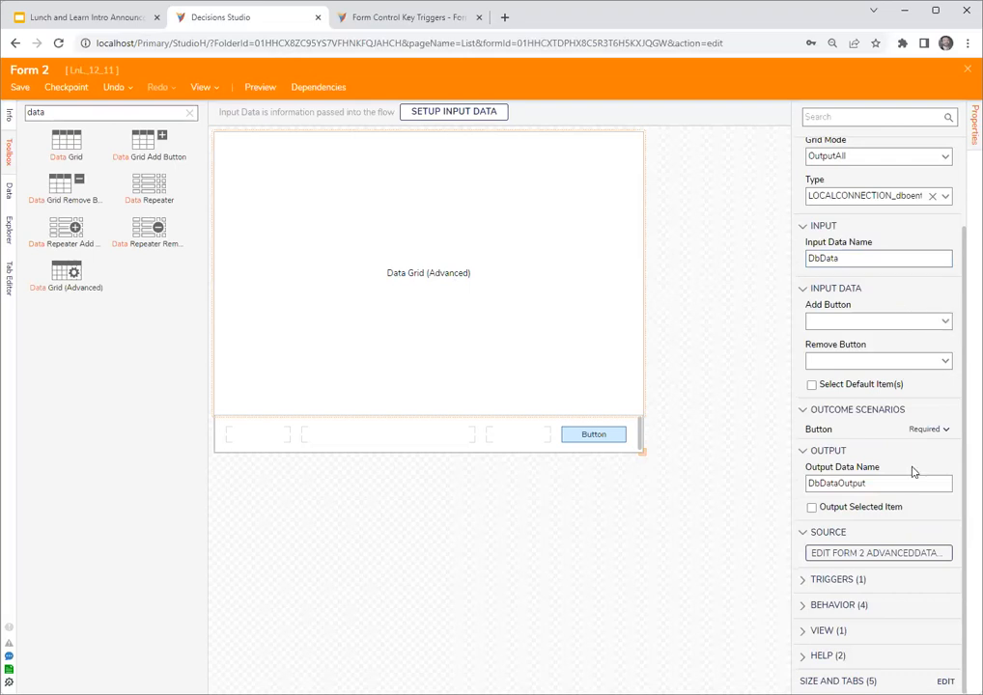
scroll(911, 472, "up", 2)
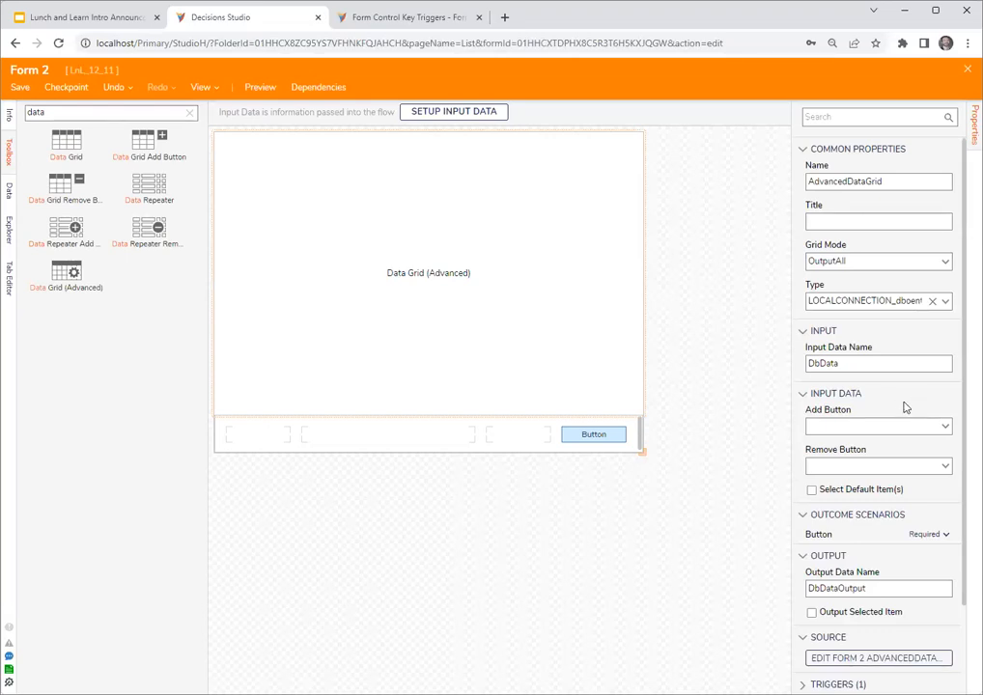
left_click(968, 68)
left_click(629, 437)
- Connect the Form 2 step to the end step and map its Db Data input to entity_account_Result from the flow
left_click_drag(553, 336, 659, 560)
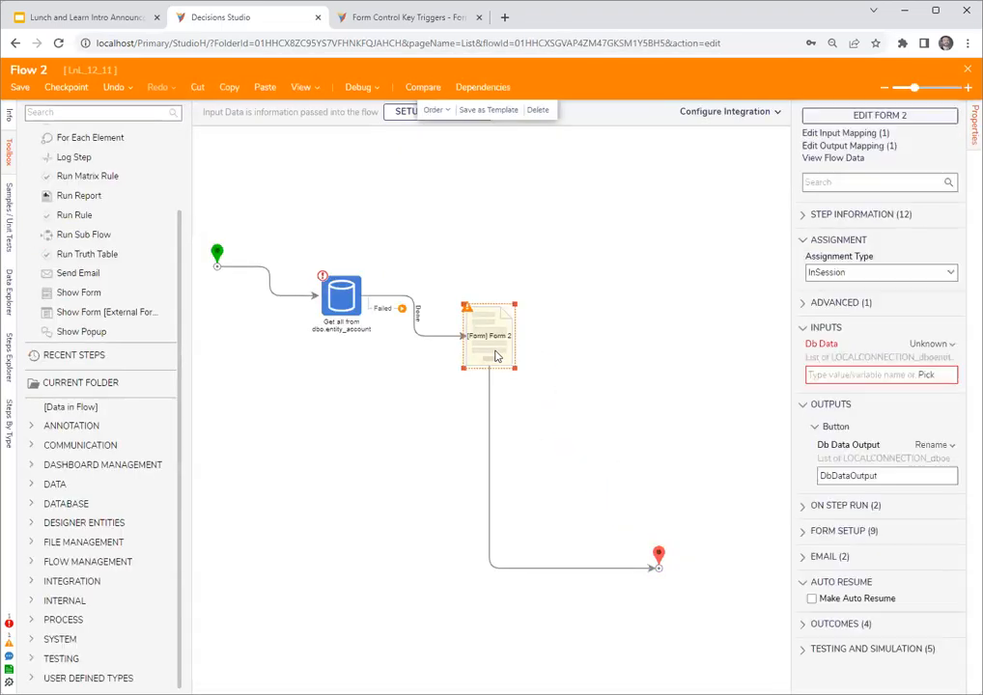
left_click(939, 343)
left_click(855, 309)
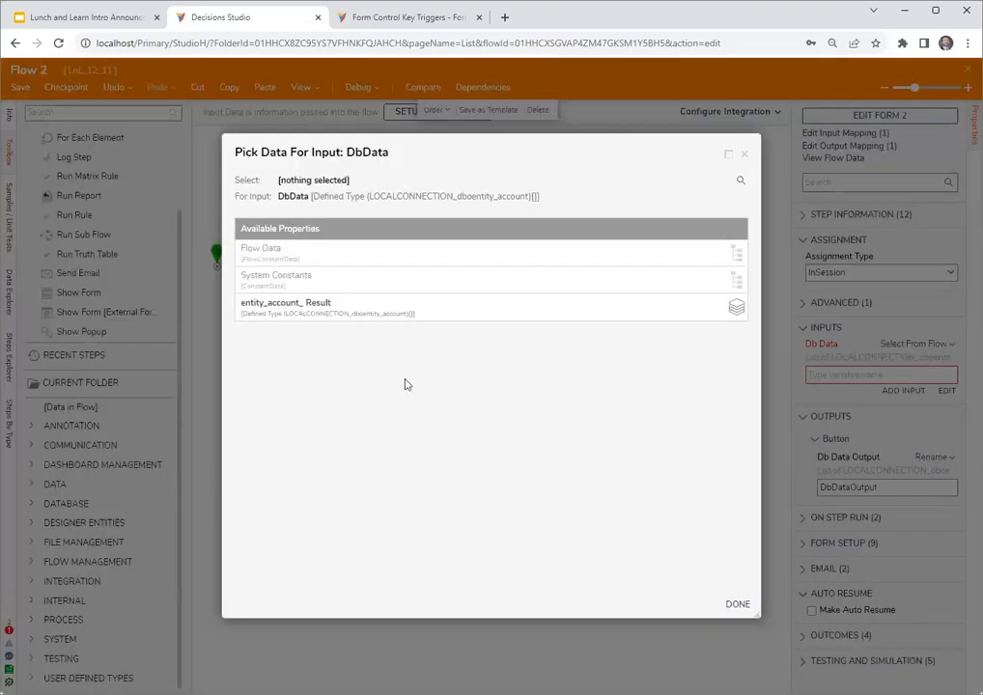
left_click(280, 282)
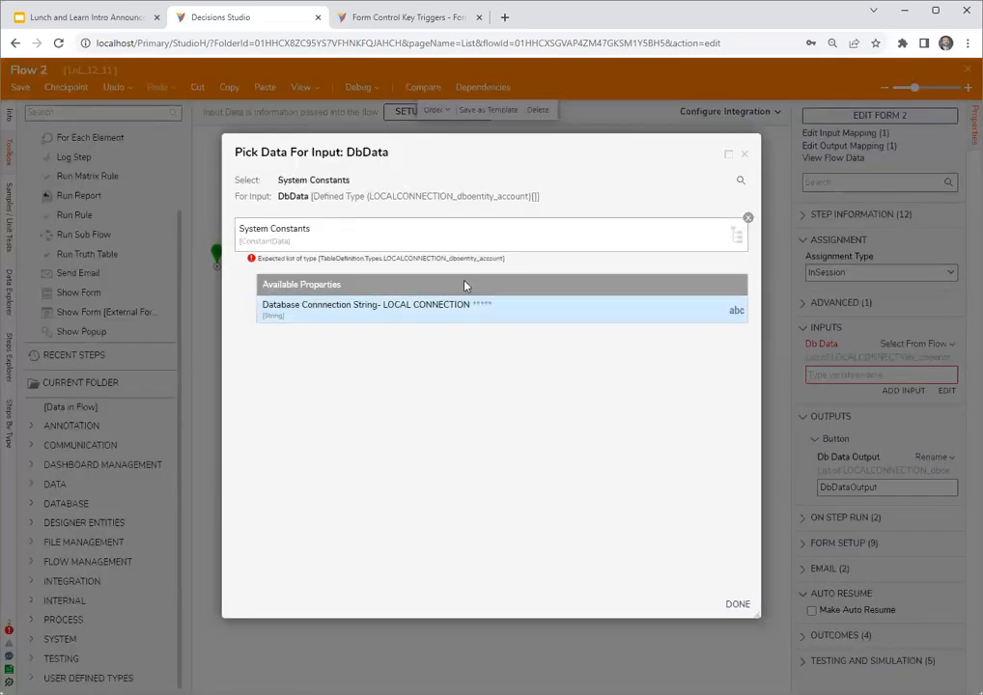
left_click(746, 219)
left_click(299, 313)
left_click(737, 604)
- Run Flow 2 in the debugger to check the account rows in the form's data grid, and close the form and debugger
left_click(657, 358)
left_click(358, 89)
left_click(517, 304)
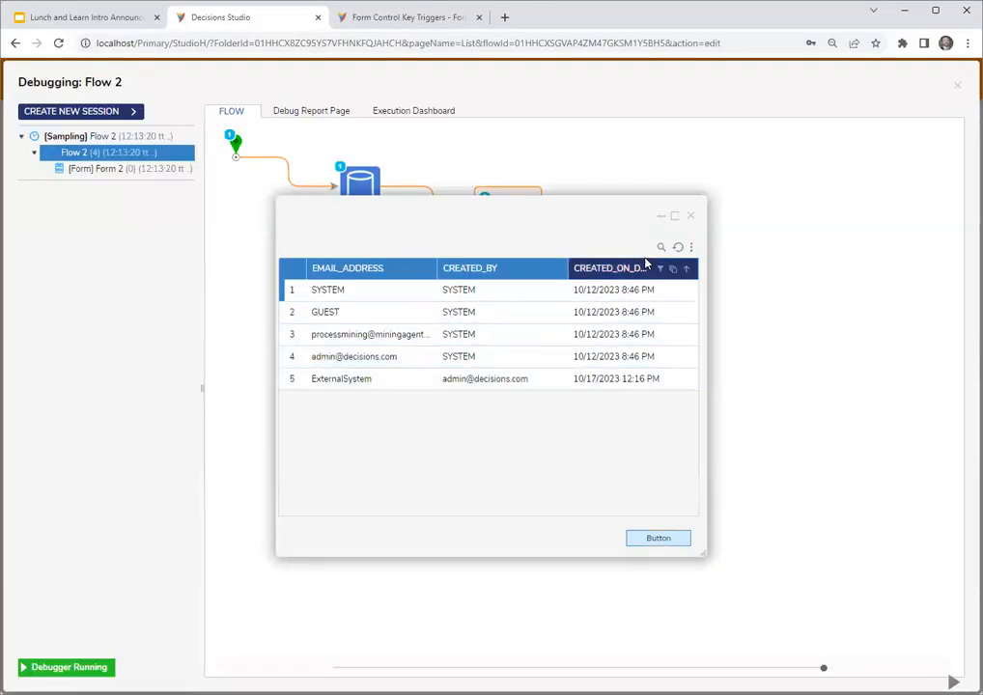
left_click(693, 217)
left_click(958, 93)
- Save Flow 2 and close the flow designer
left_click(498, 324)
left_click(903, 118)
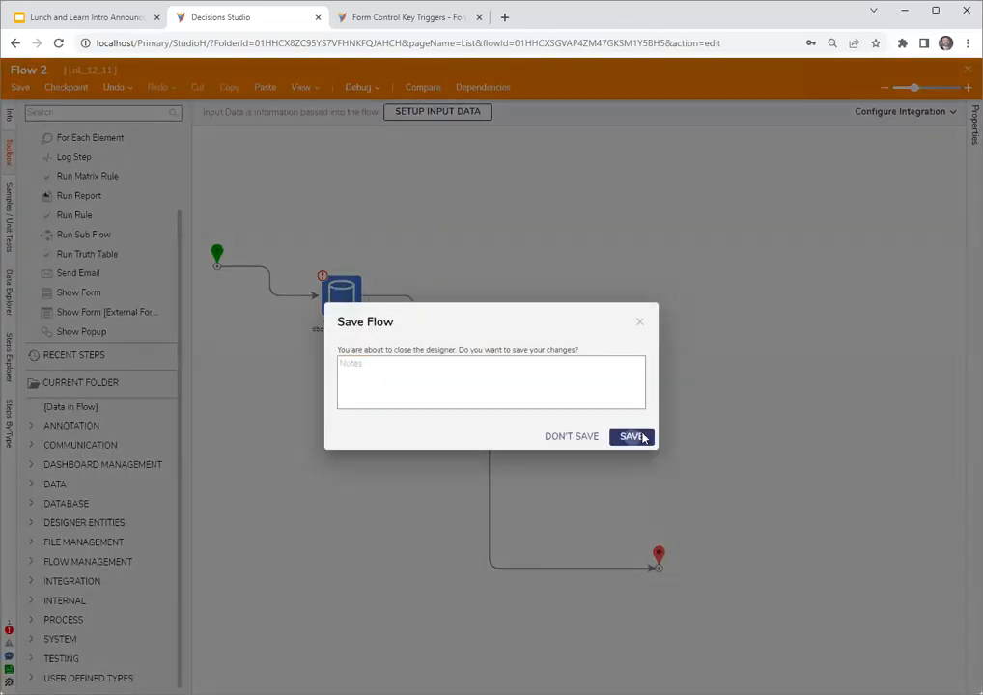
left_click(635, 437)
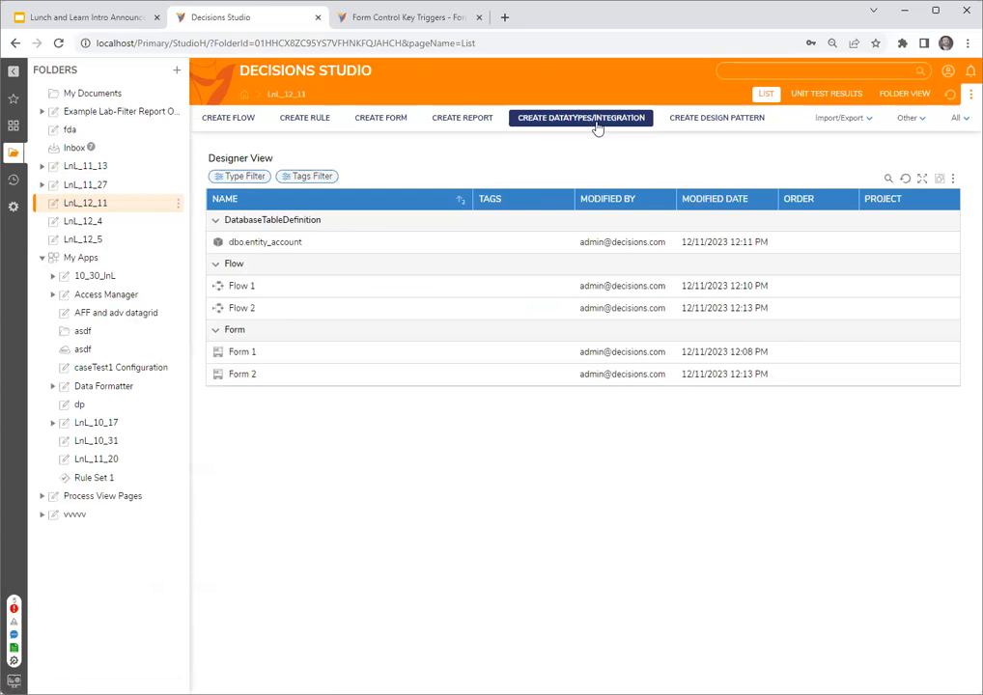
- Create an External Entity named ExtEntityTest1 with a String field str1 in the LnL_12_11 folder, and open its configuration folder
left_click(596, 123)
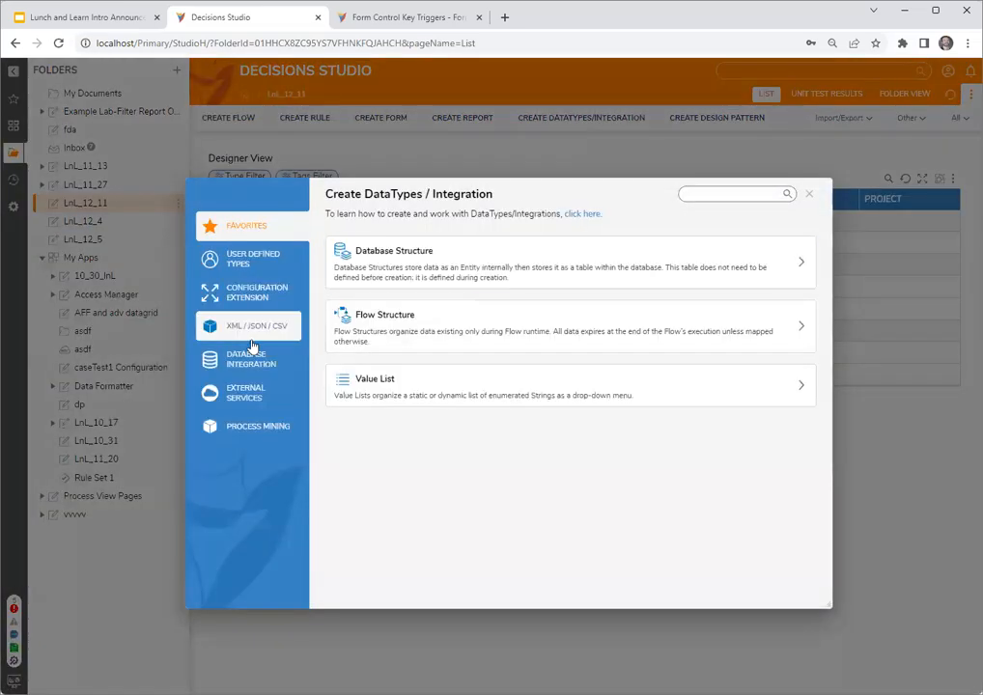
left_click(259, 258)
left_click(423, 505)
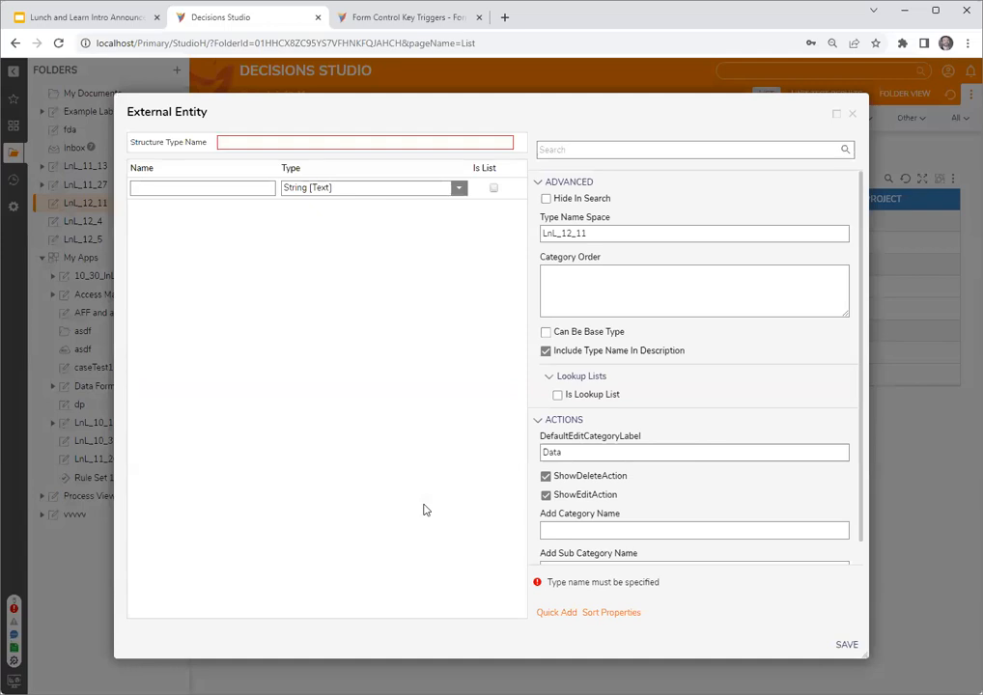
type("ExtEntityTest1")
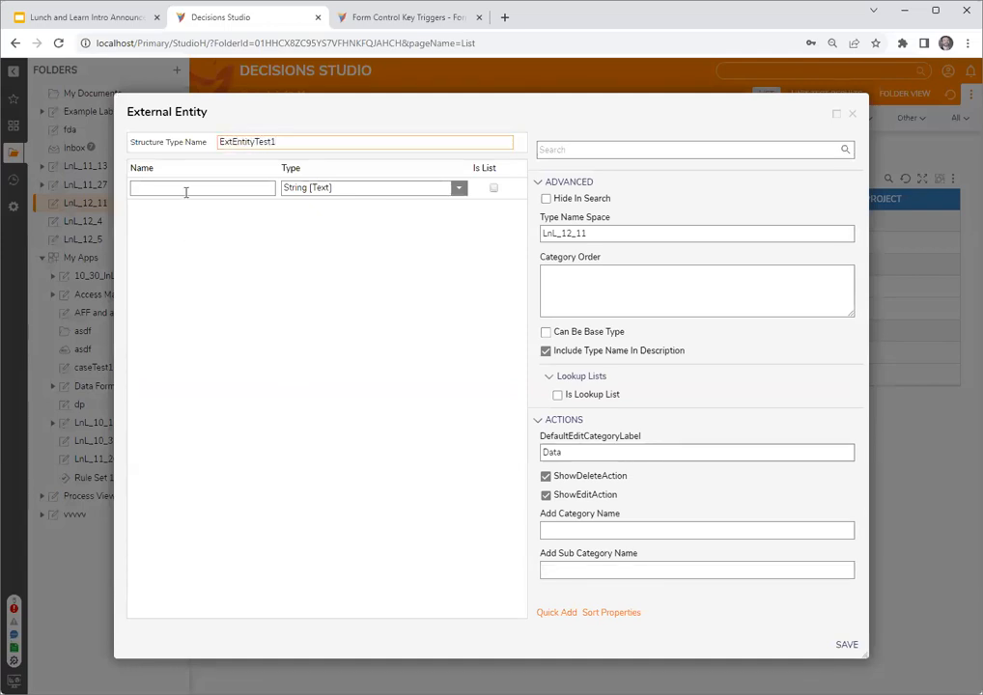
left_click(186, 191)
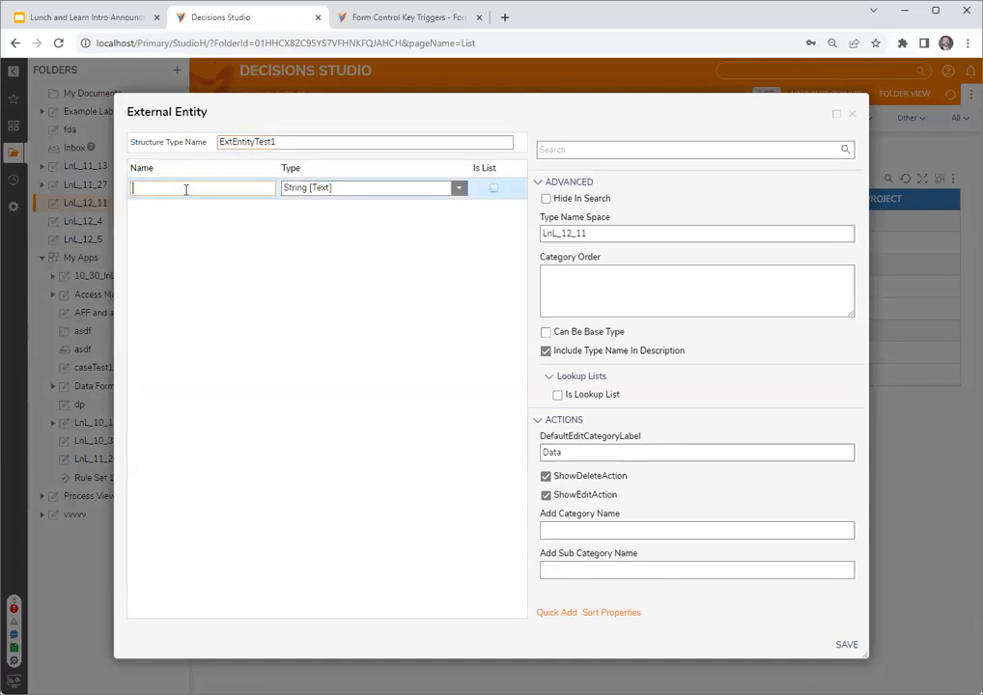
type("str")
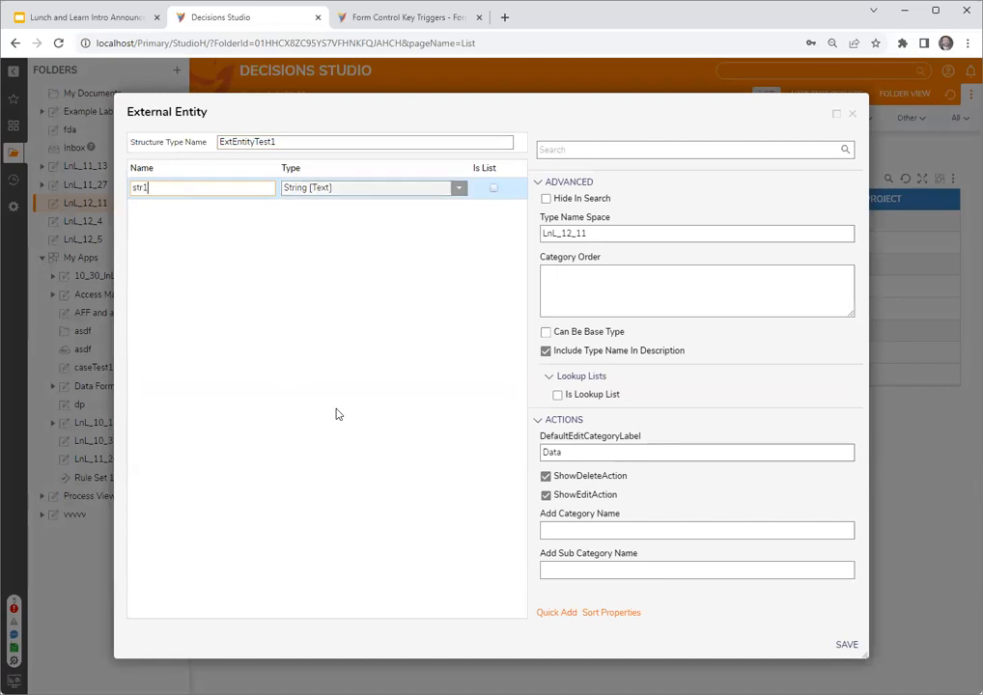
type("1")
key("Tab")
left_click(373, 240)
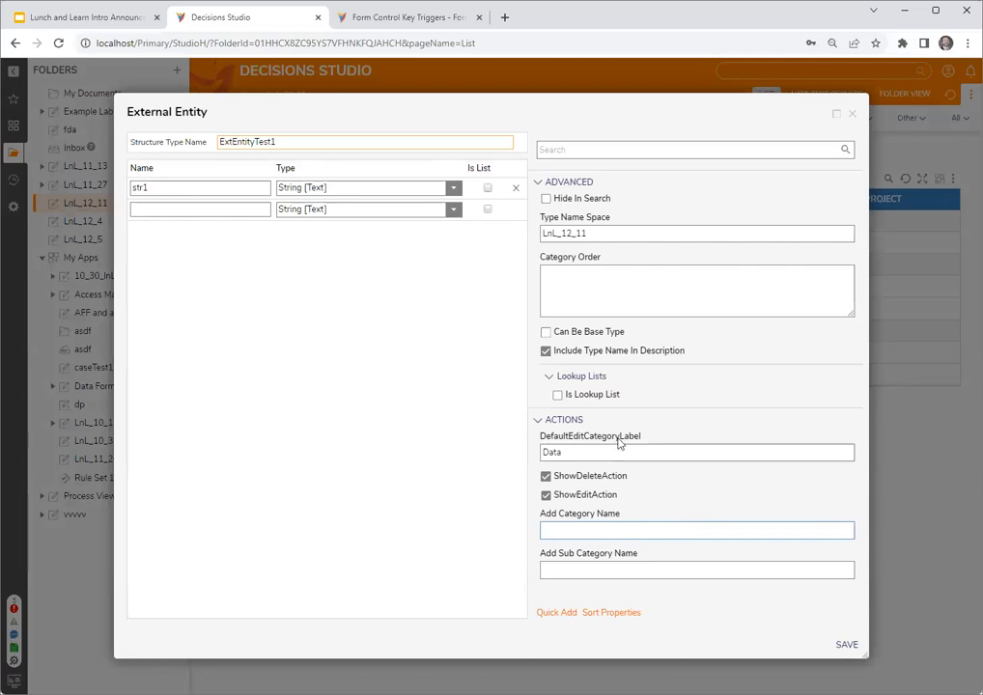
left_click(846, 645)
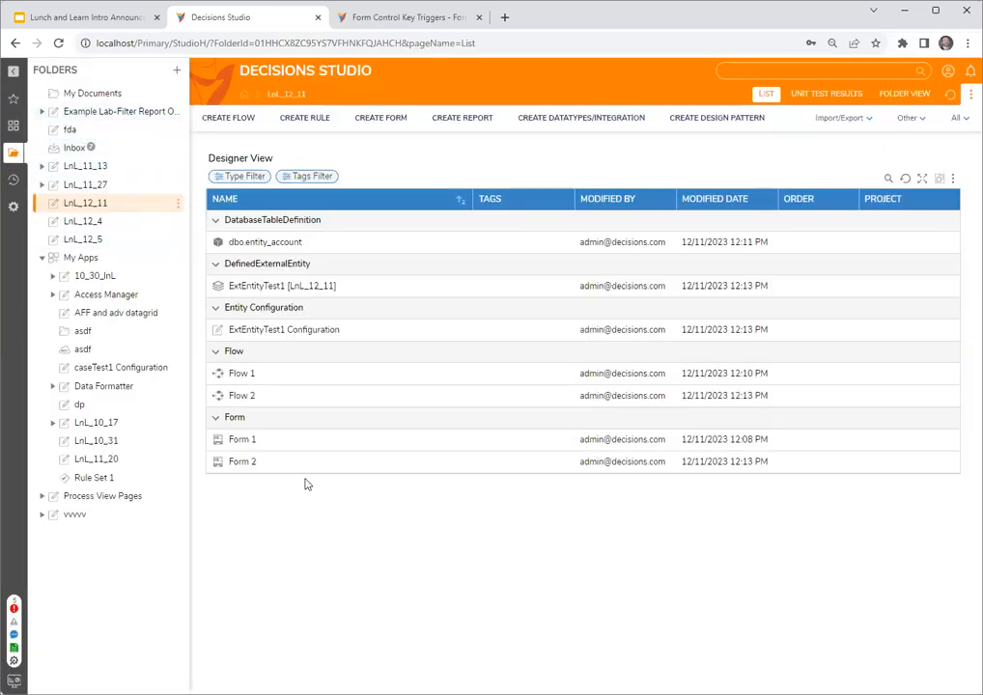
left_click(288, 330)
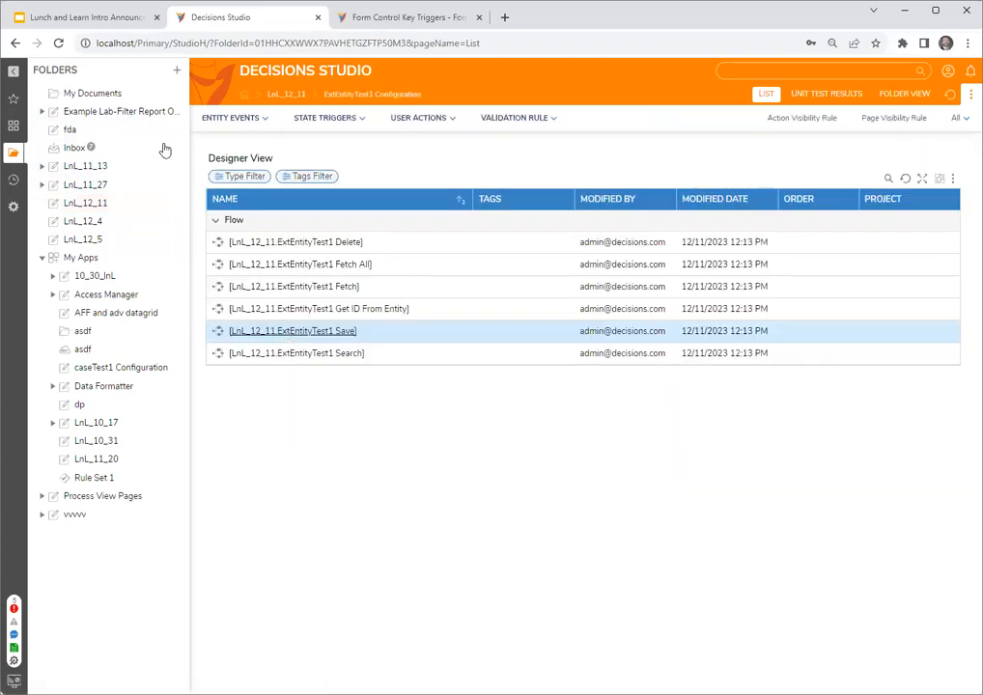
- Reload the studio, open the ExtEntityTest1 Get ID From Entity flow, and connect its start step to the end step
left_click(58, 42)
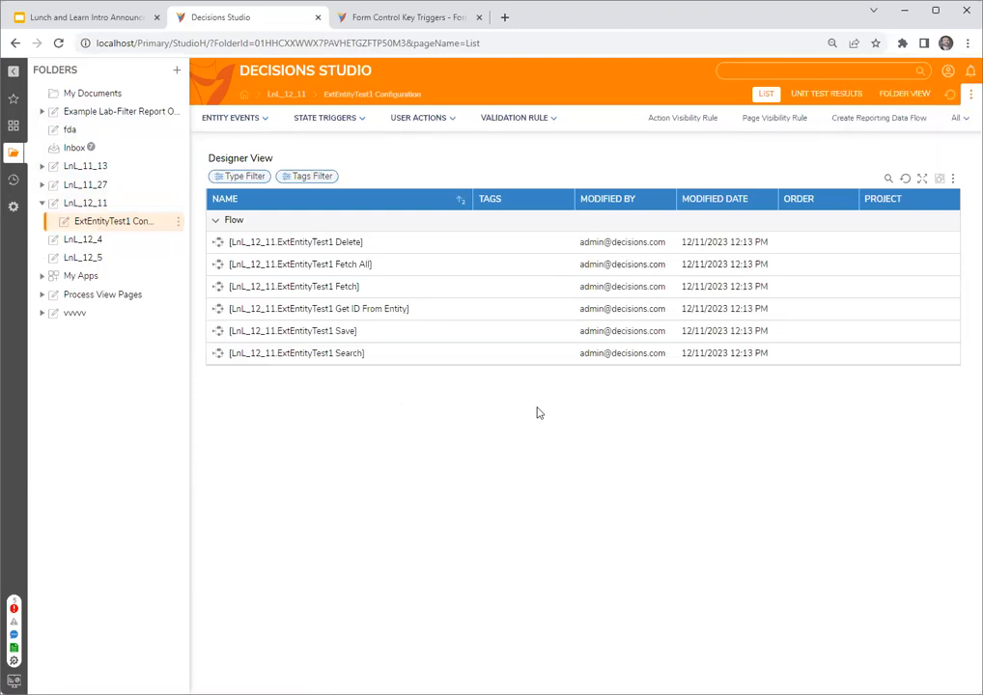
left_click(360, 311)
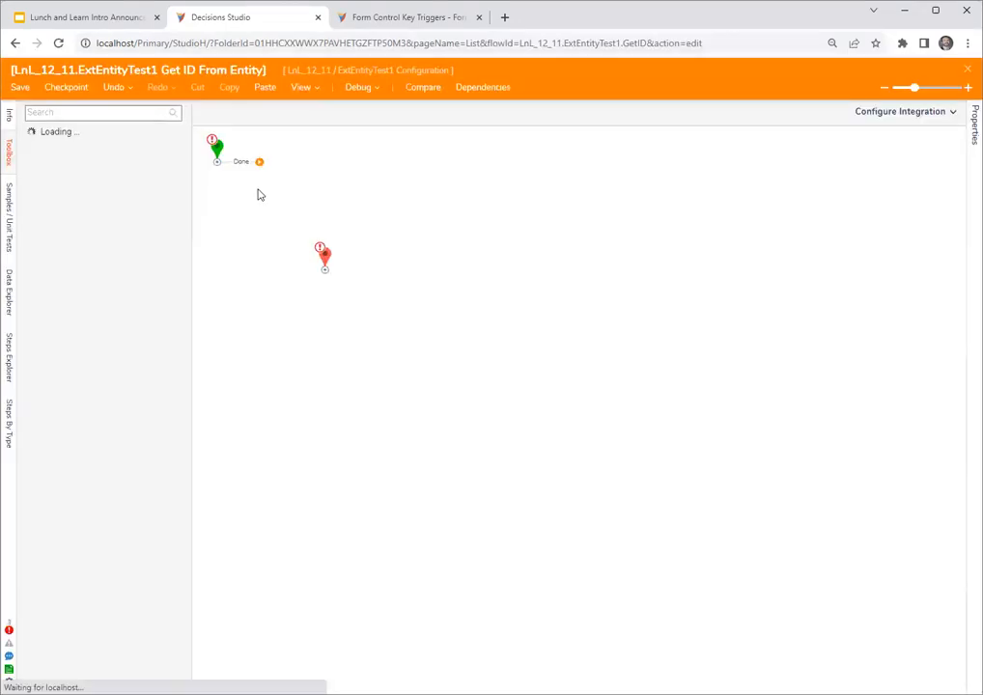
left_click_drag(258, 162, 412, 235)
- Map the end step's Id input to entity.str1 from the flow, and save and close the flow
left_click(867, 433)
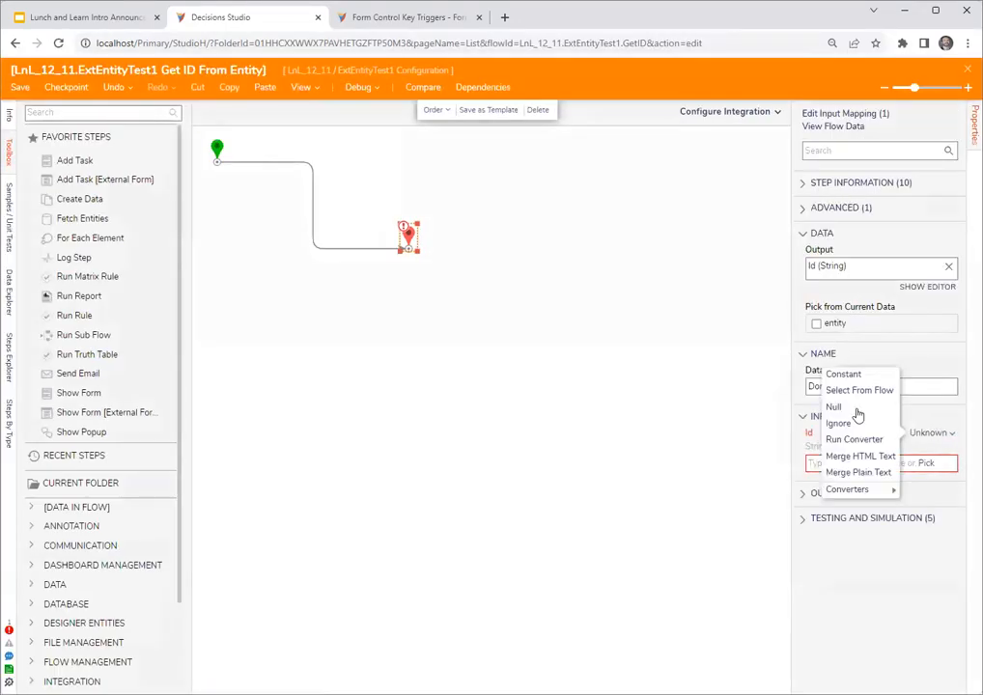
left_click(853, 389)
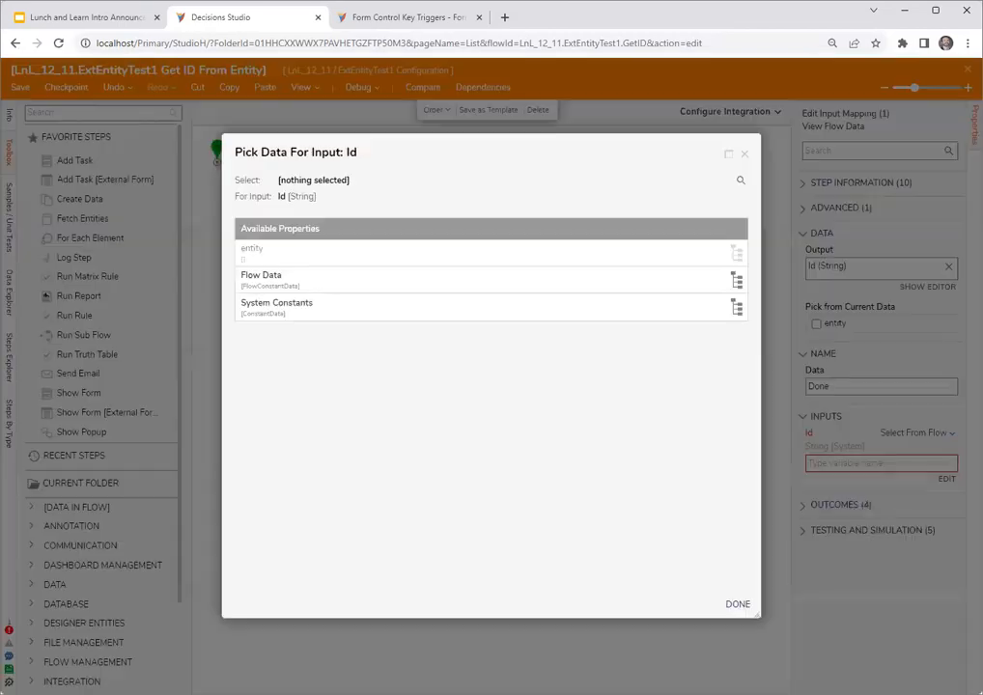
left_click(263, 254)
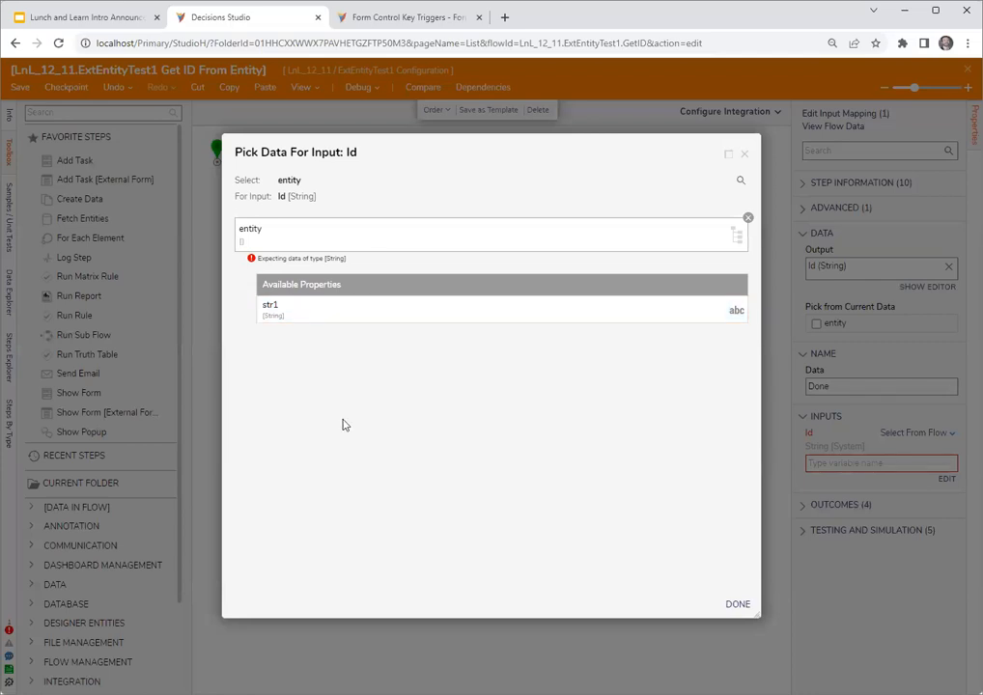
left_click(588, 309)
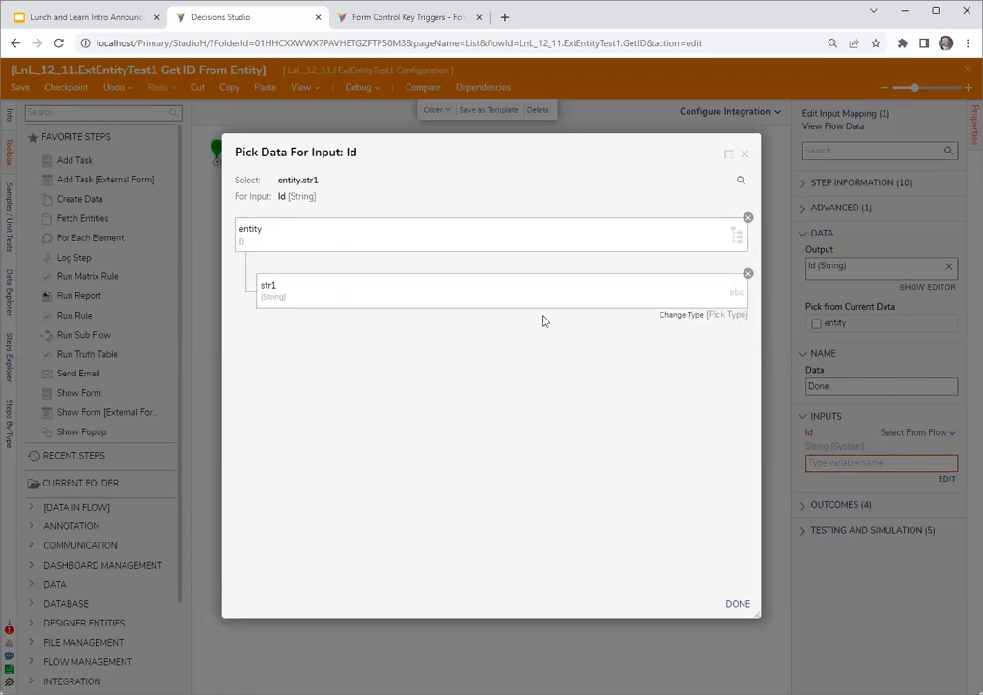
left_click(738, 606)
left_click(970, 128)
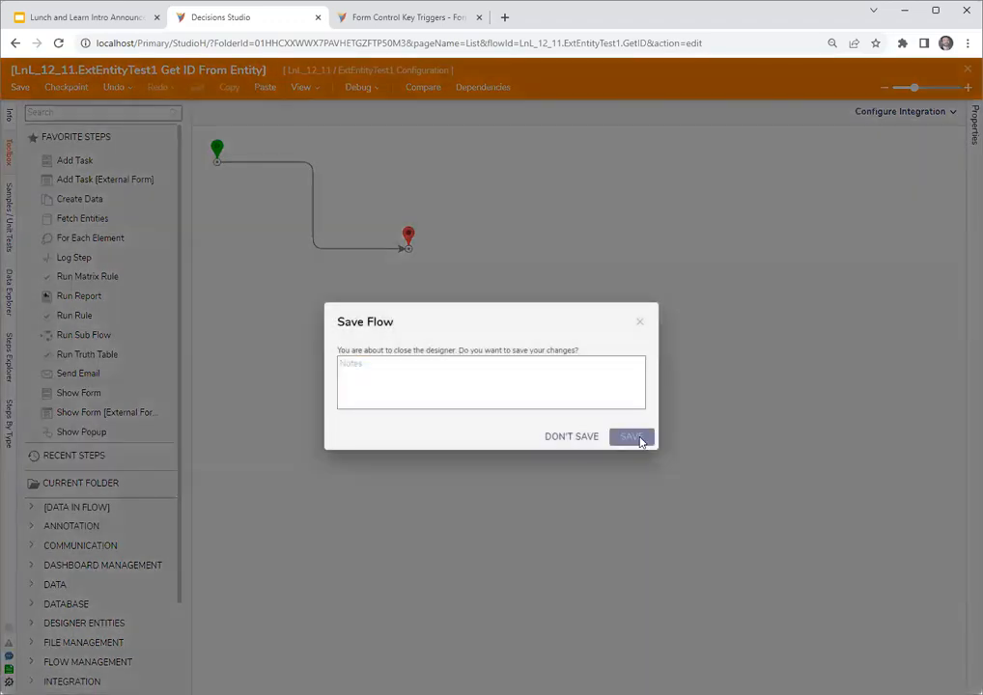
left_click(636, 435)
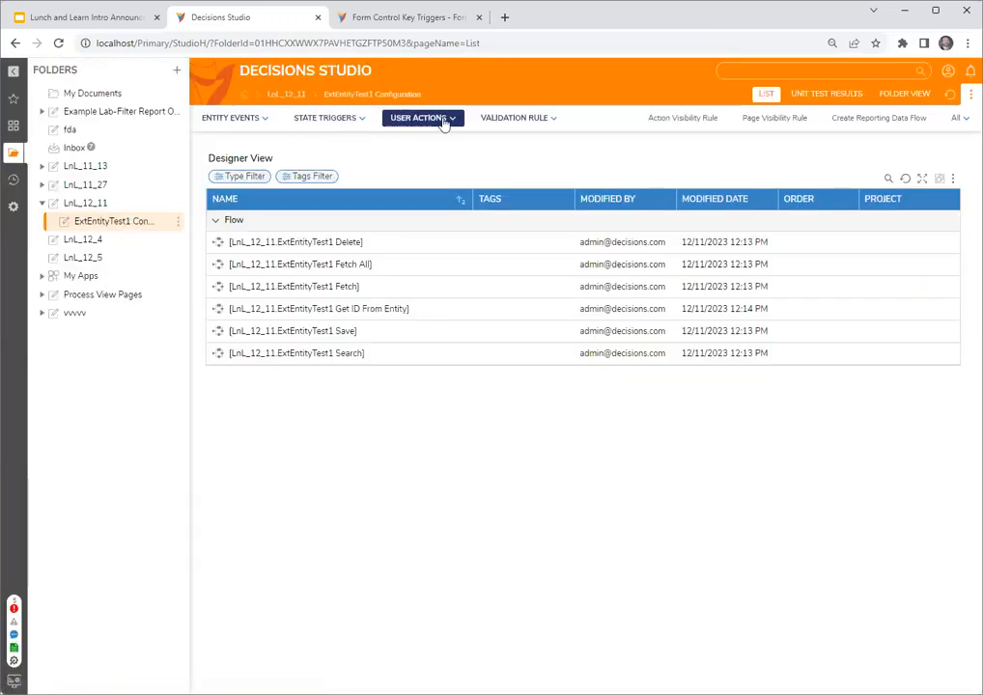
- Create a user action flow named User Action Flow 1, connect its start to its end step, and save and close it
left_click(439, 119)
left_click(410, 160)
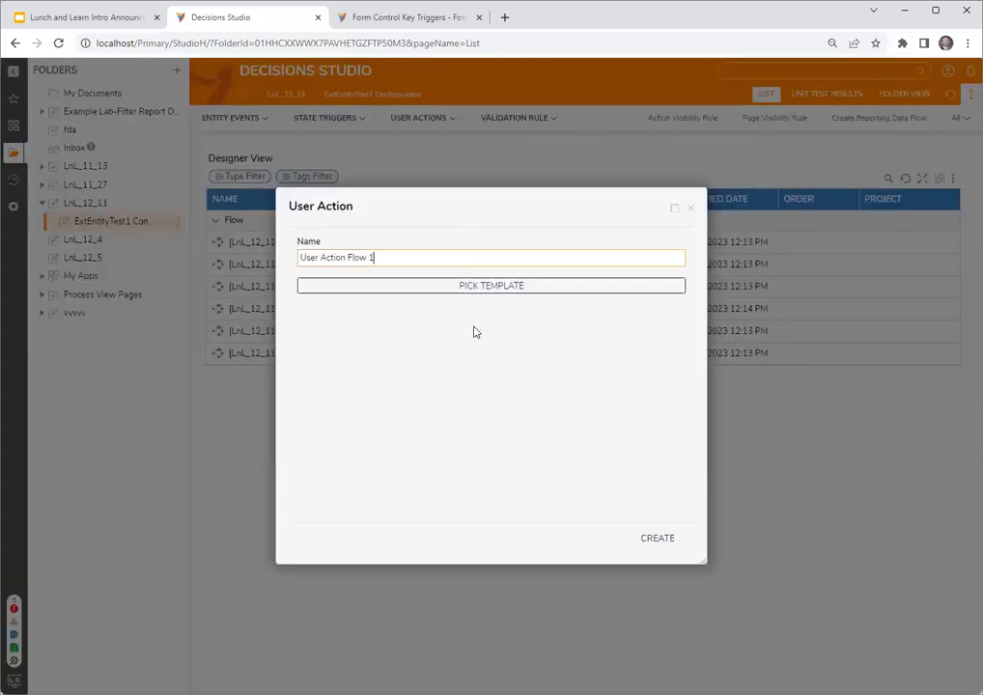
left_click(658, 538)
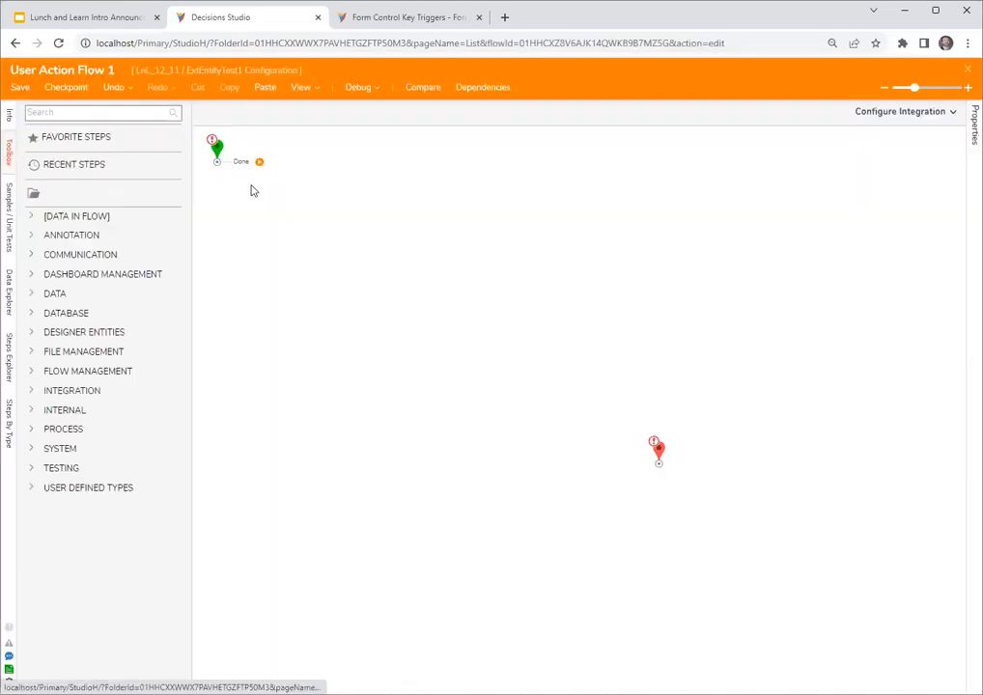
left_click_drag(259, 161, 660, 454)
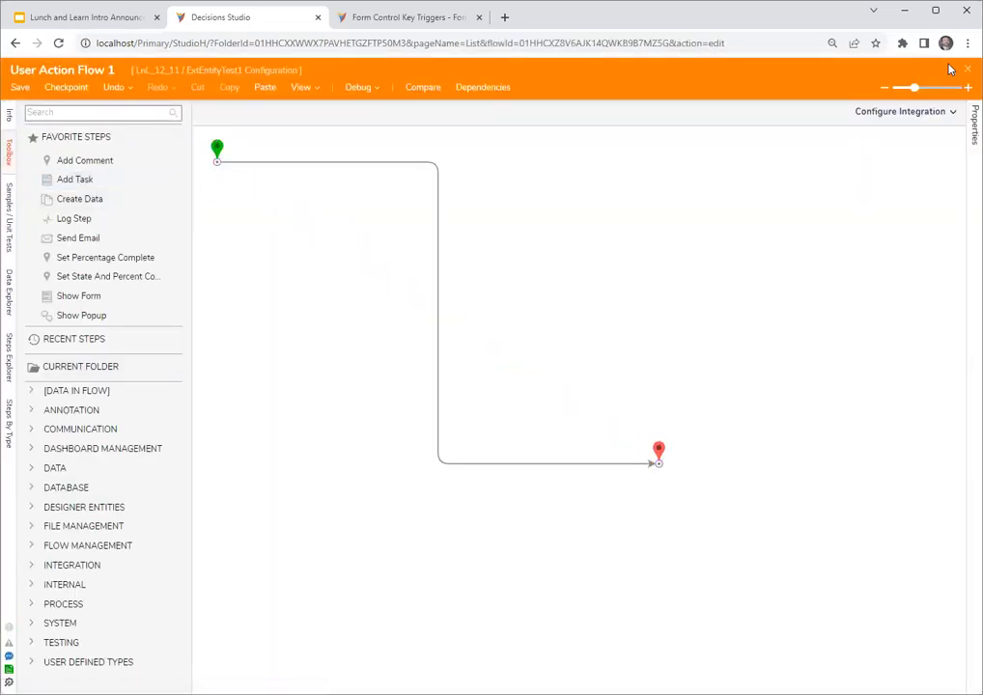
left_click(968, 70)
left_click(633, 439)
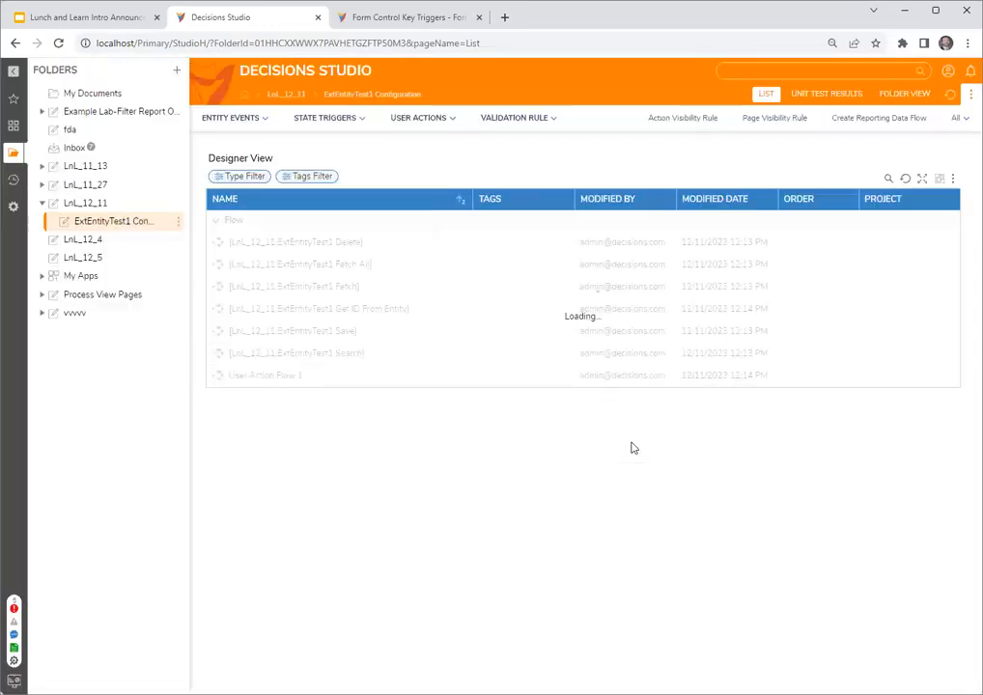
- Create Report 1 in the LnL_12_11 folder with dbo.entity_account from the local connection as its data source
left_click(92, 203)
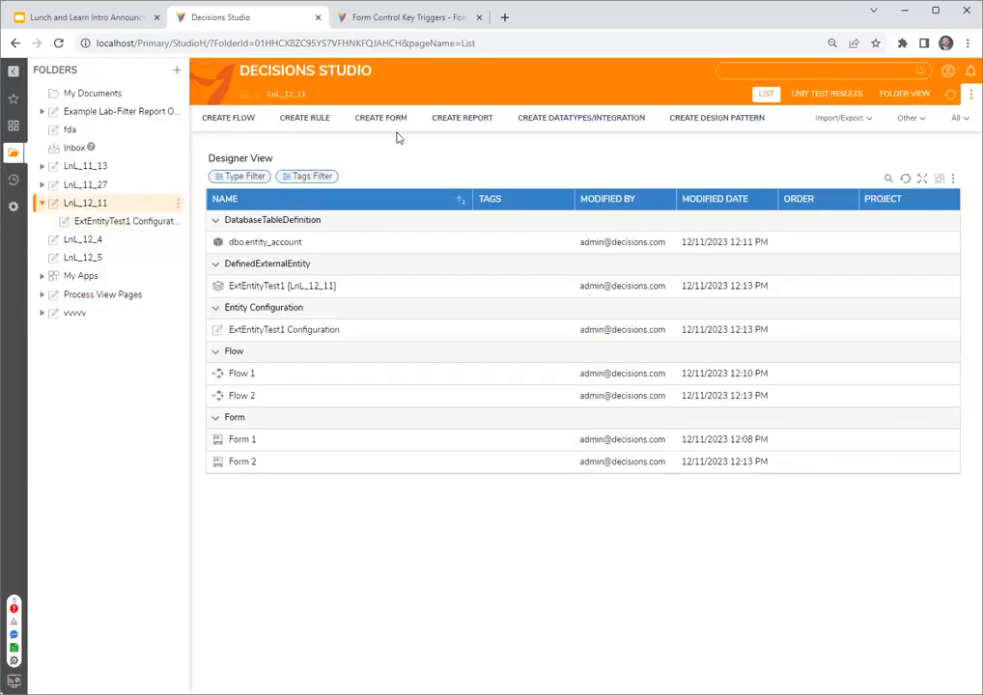
left_click(463, 116)
left_click(493, 261)
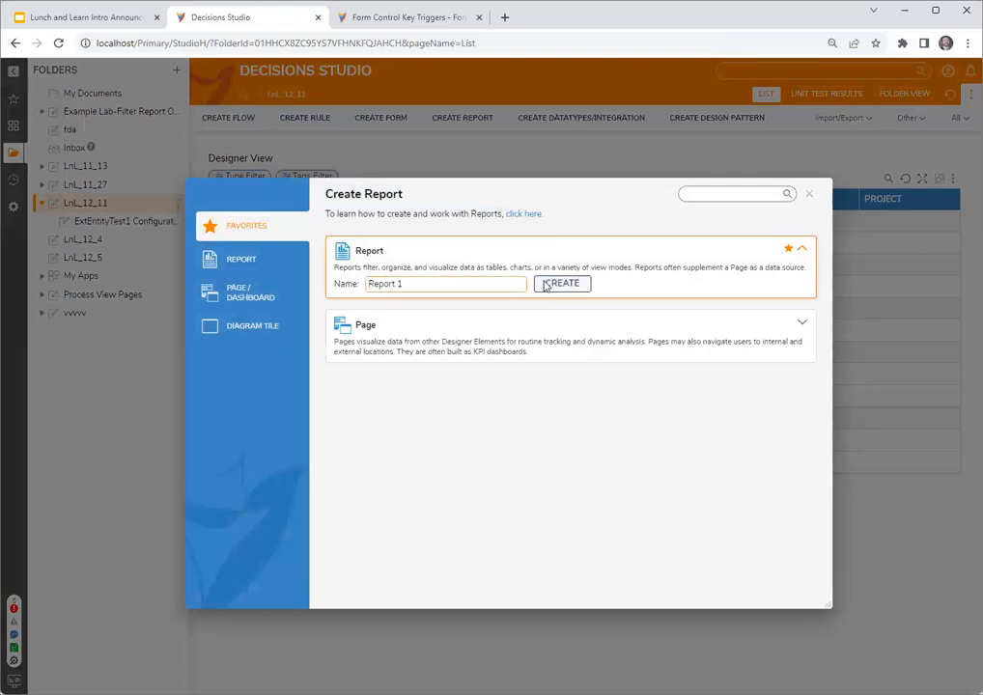
left_click(547, 282)
left_click(88, 159)
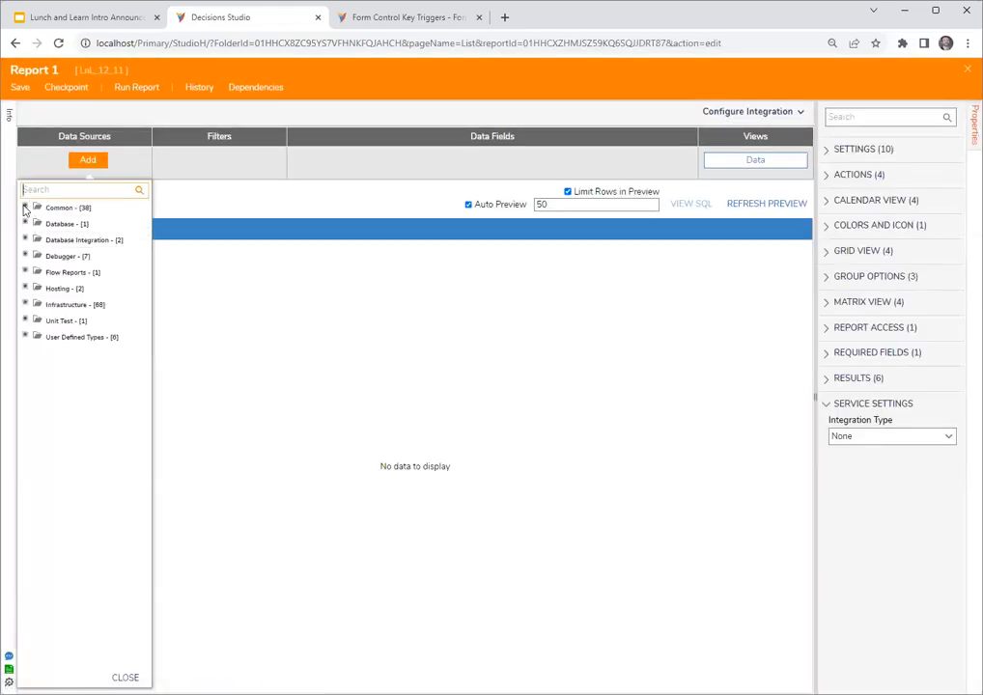
left_click(25, 207)
left_click(38, 272)
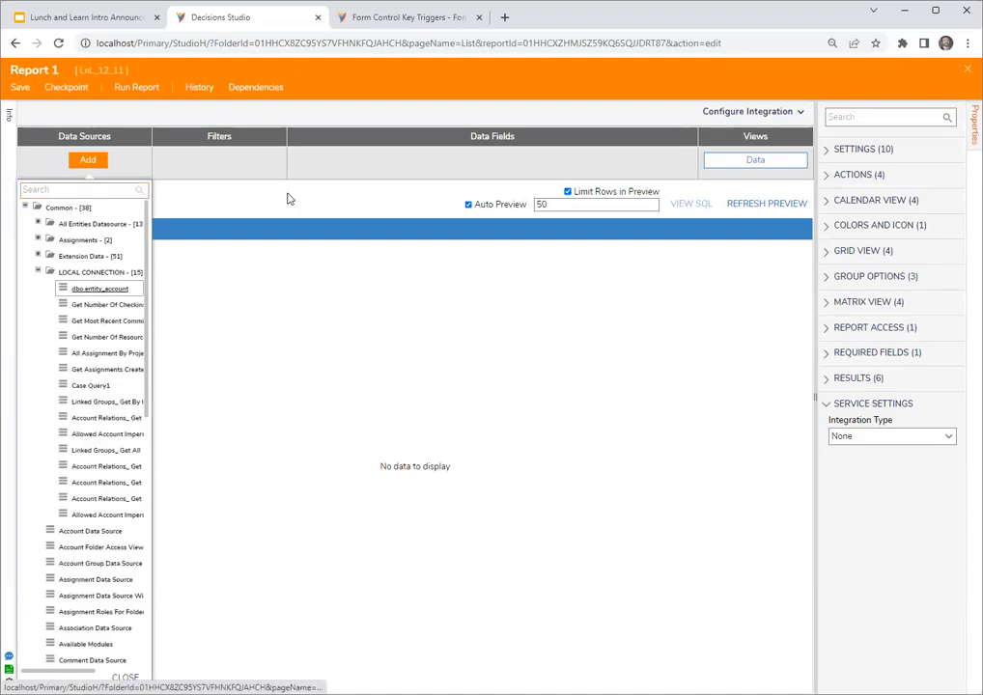
- Add the email_address, employee_id and account_id data fields to Report 1, keeping the report designer open
left_click(320, 161)
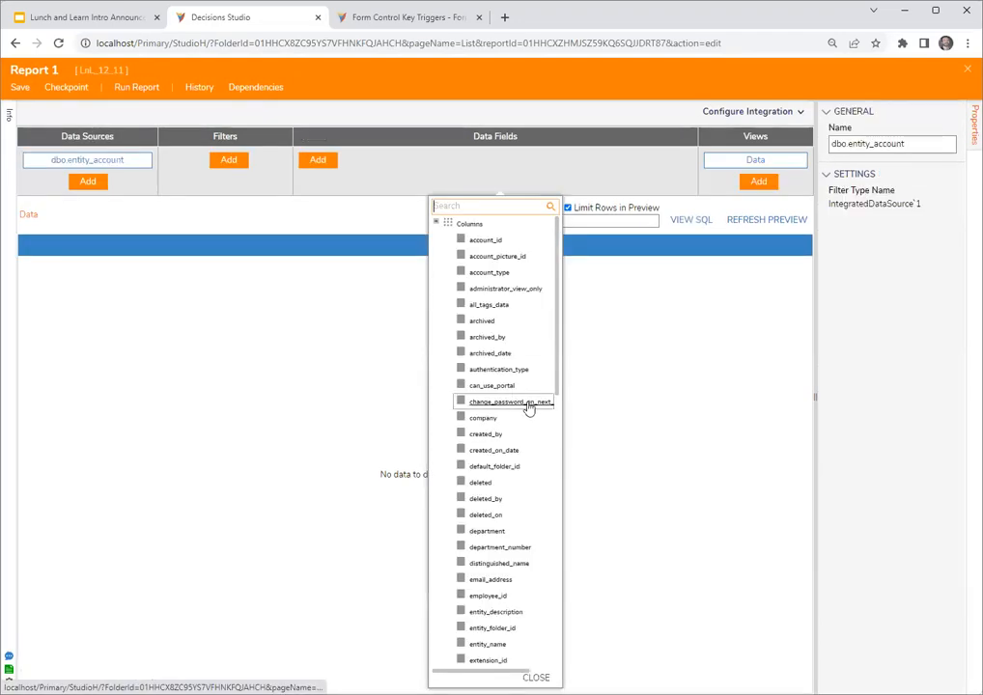
left_click(490, 579)
left_click(489, 596)
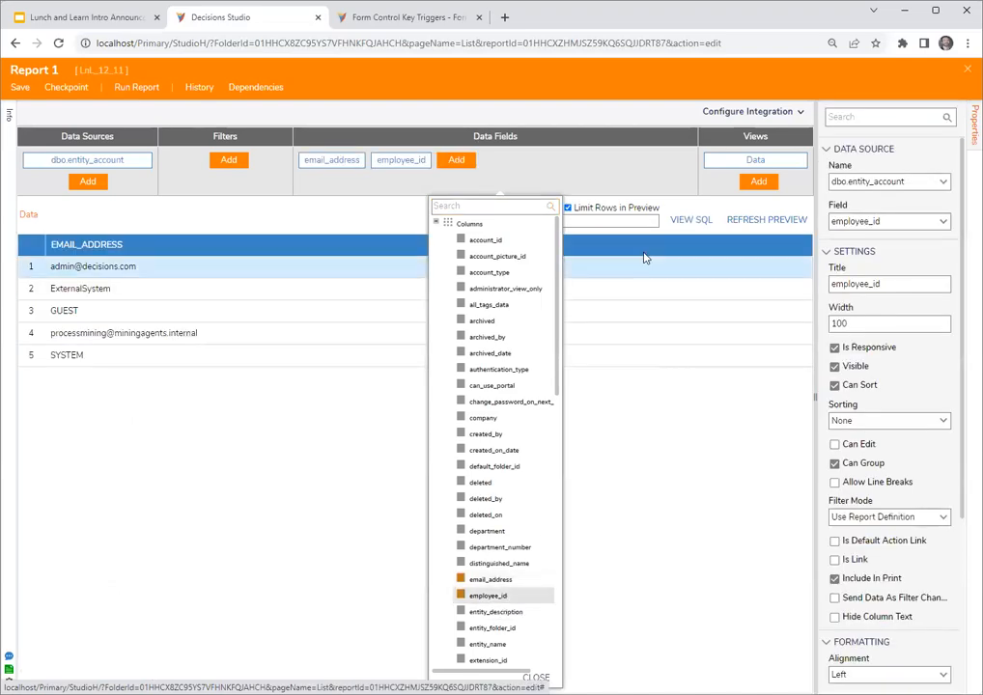
left_click(610, 171)
left_click_drag(807, 389, 757, 390)
left_click(456, 160)
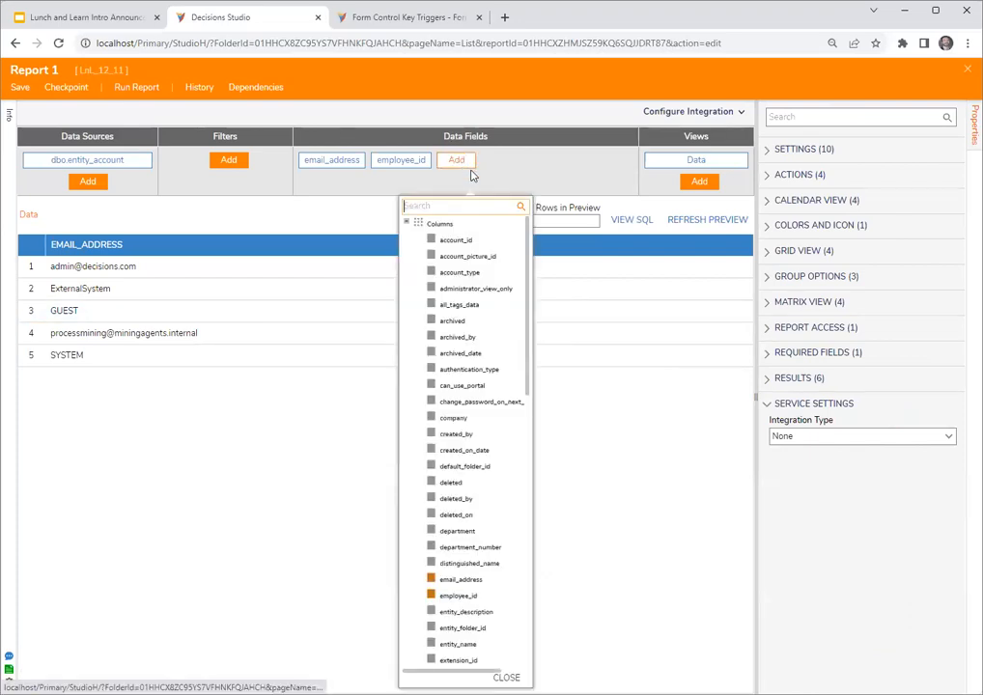
left_click(456, 239)
left_click(566, 169)
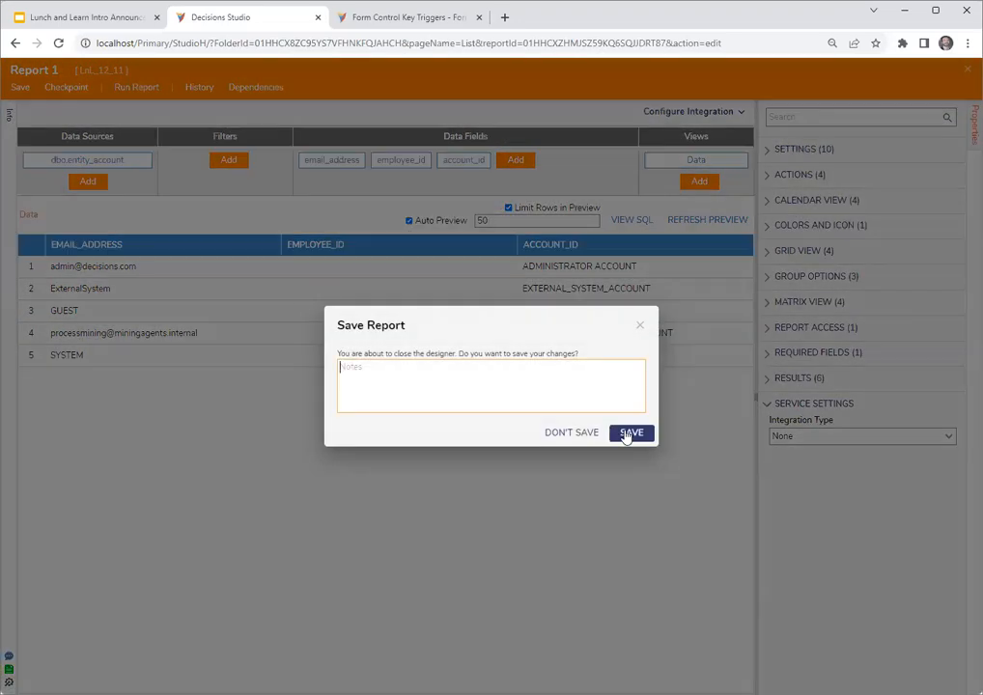
left_click(640, 324)
- Override the report's action context and set the Action Context Type to LnL_12_11.ExtEntityTest1
left_click(804, 176)
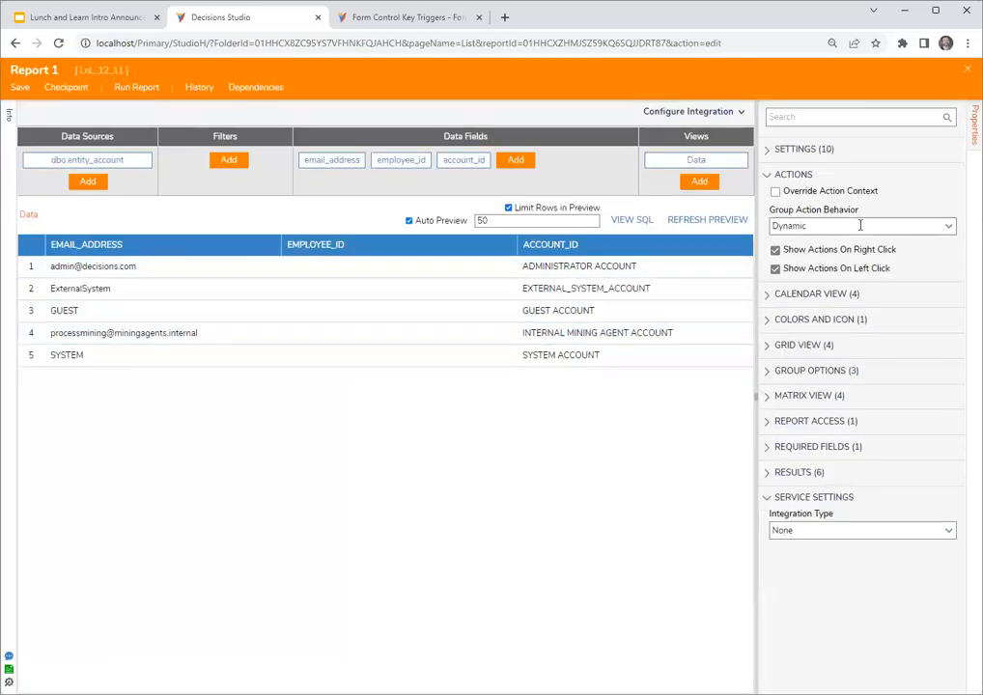
left_click(807, 194)
left_click(900, 225)
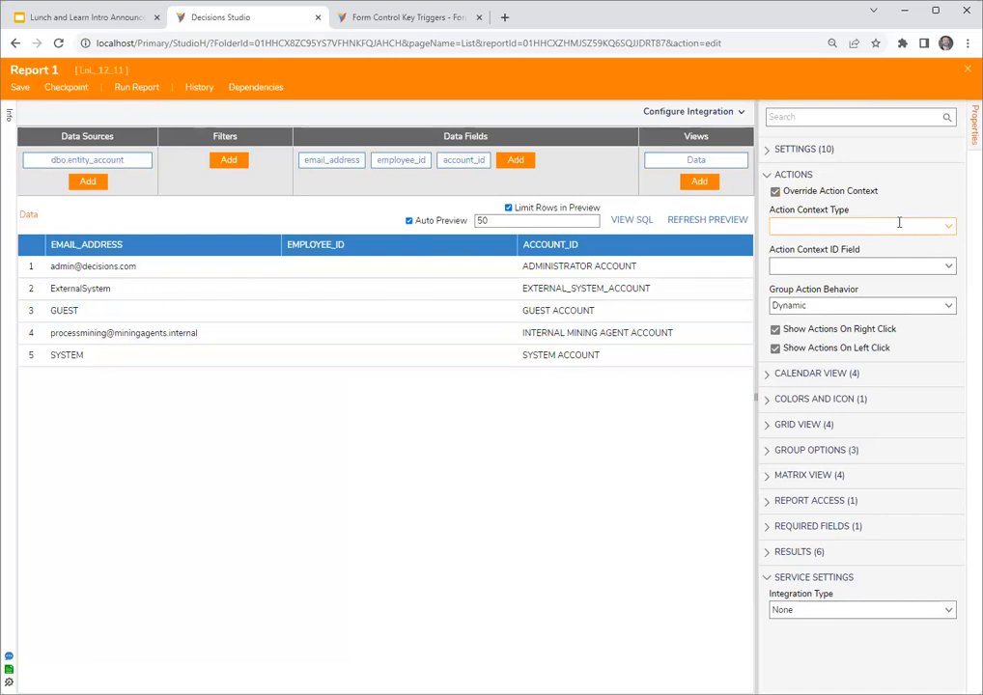
type("external")
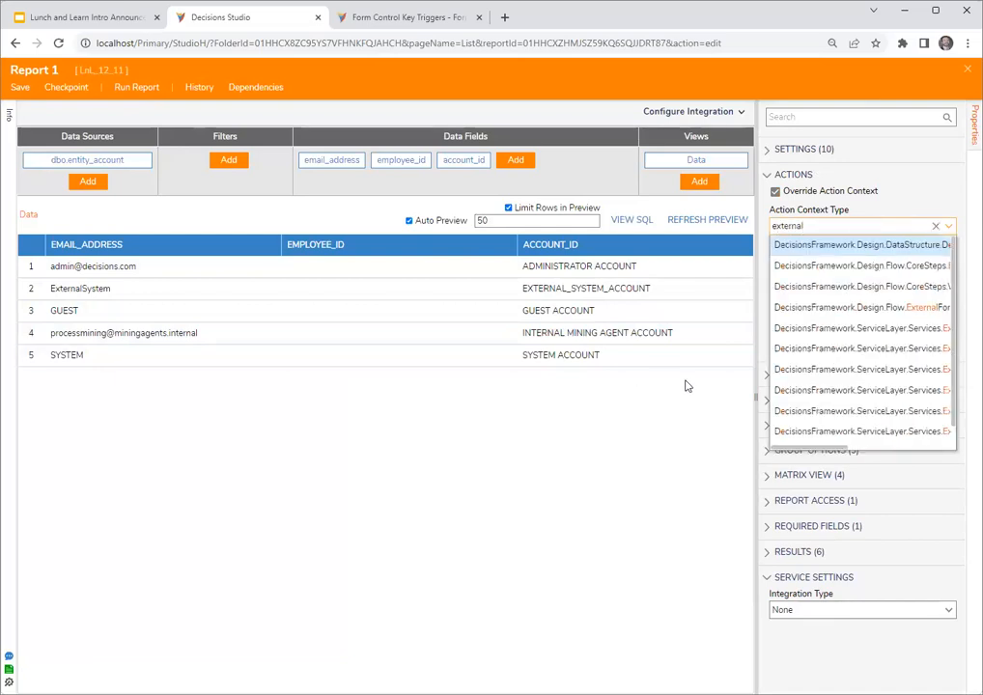
left_click_drag(757, 369, 568, 377)
left_click(722, 233)
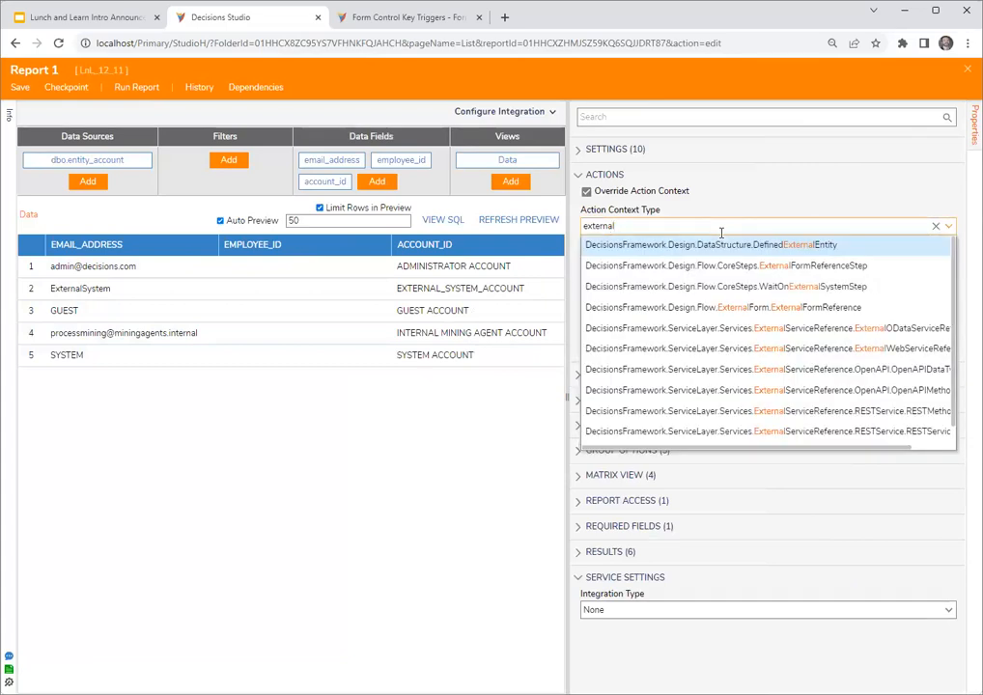
scroll(731, 277, "down", 1)
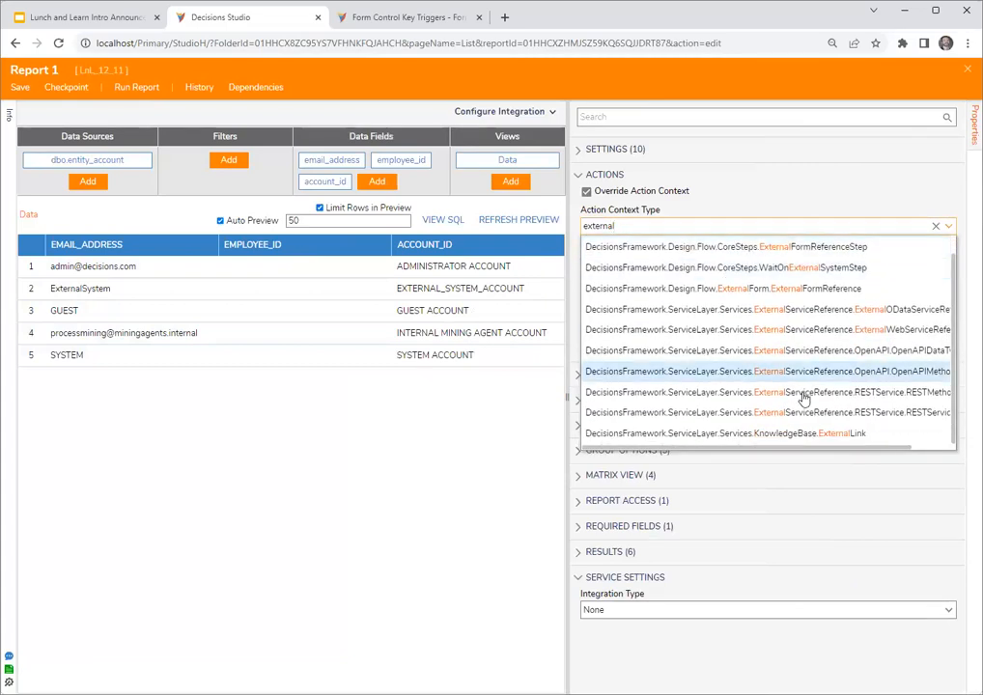
scroll(707, 286, "up", 1)
key("BackSpace")
key("BackSpace")
key("BackSpace")
key("BackSpace")
type("entuity")
key("BackSpace")
key("BackSpace")
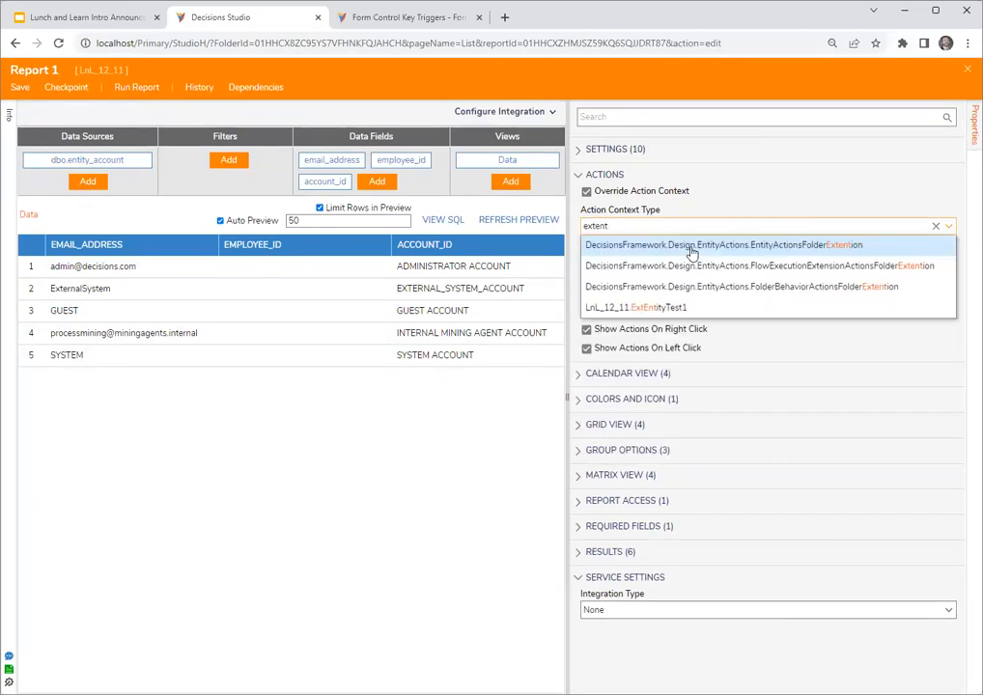
left_click(696, 307)
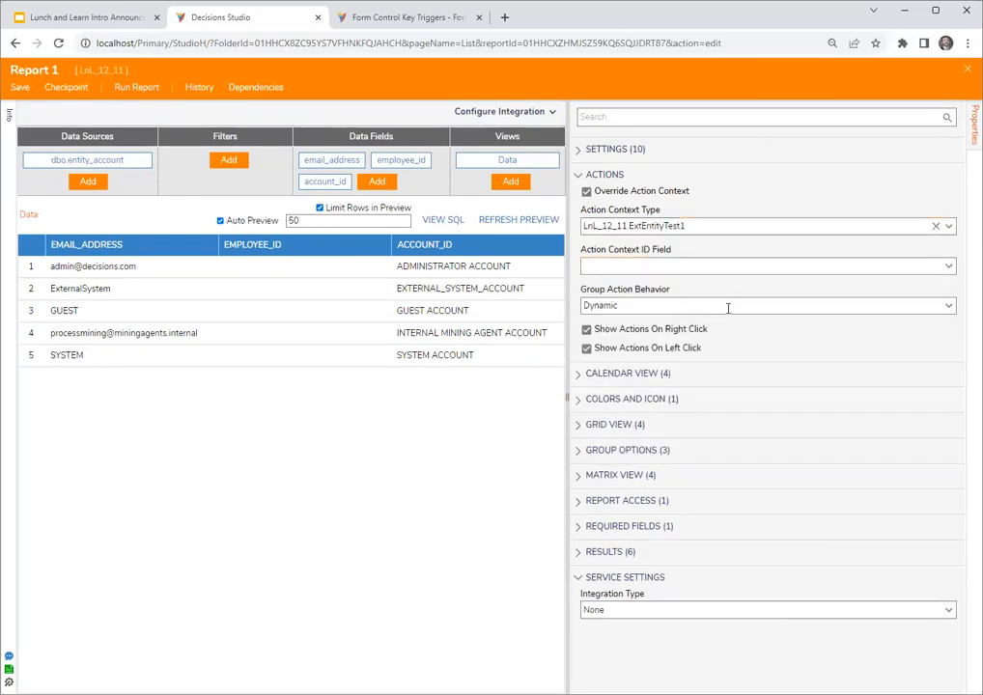
- Set the Action Context ID Field to account_id and save Report 1
left_click(948, 270)
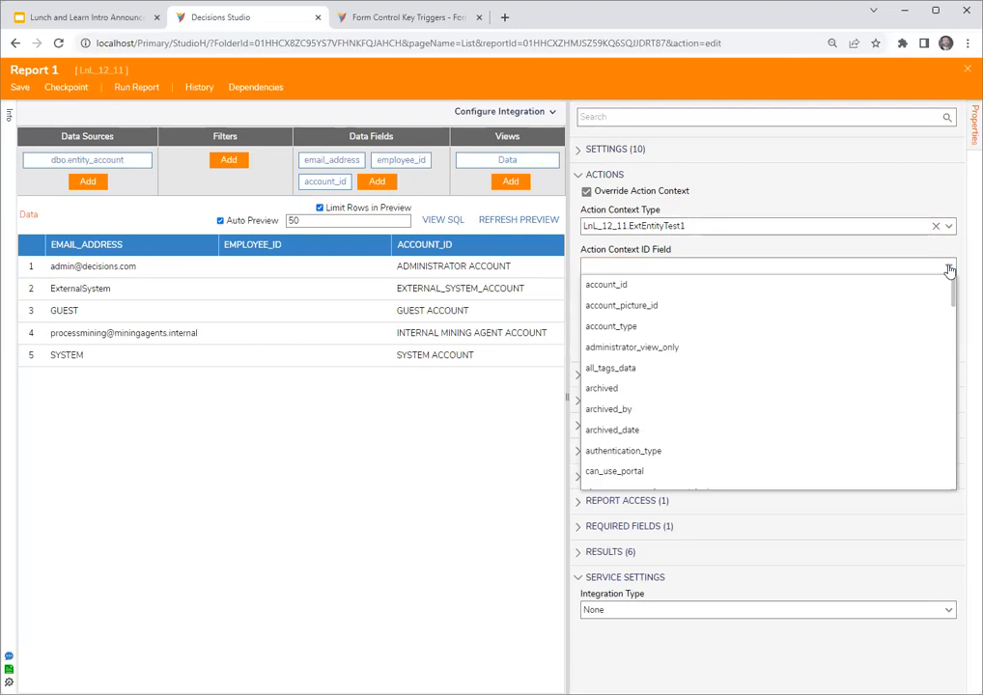
left_click(652, 290)
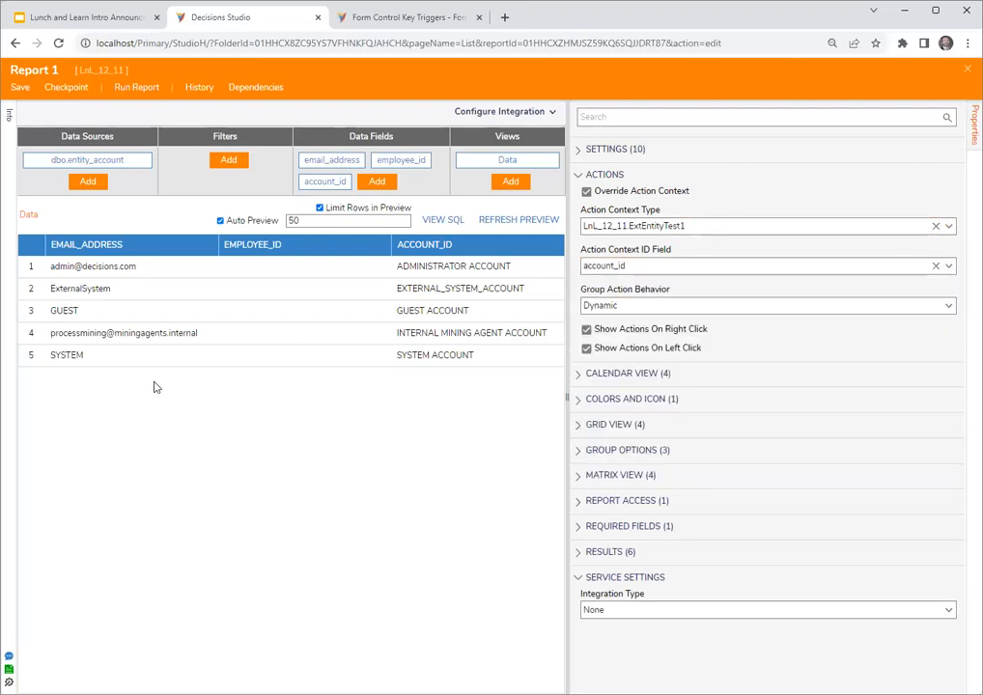
left_click(20, 88)
left_click(633, 427)
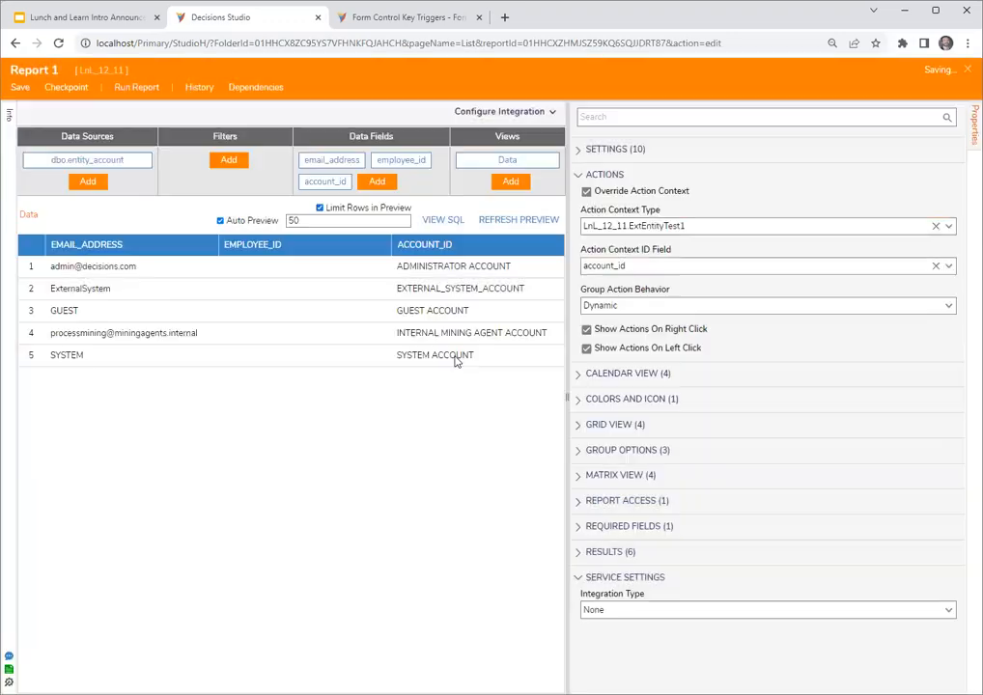
- Run Report 1 to check the actions offered on its rows, and close the preview and report designer
left_click(136, 87)
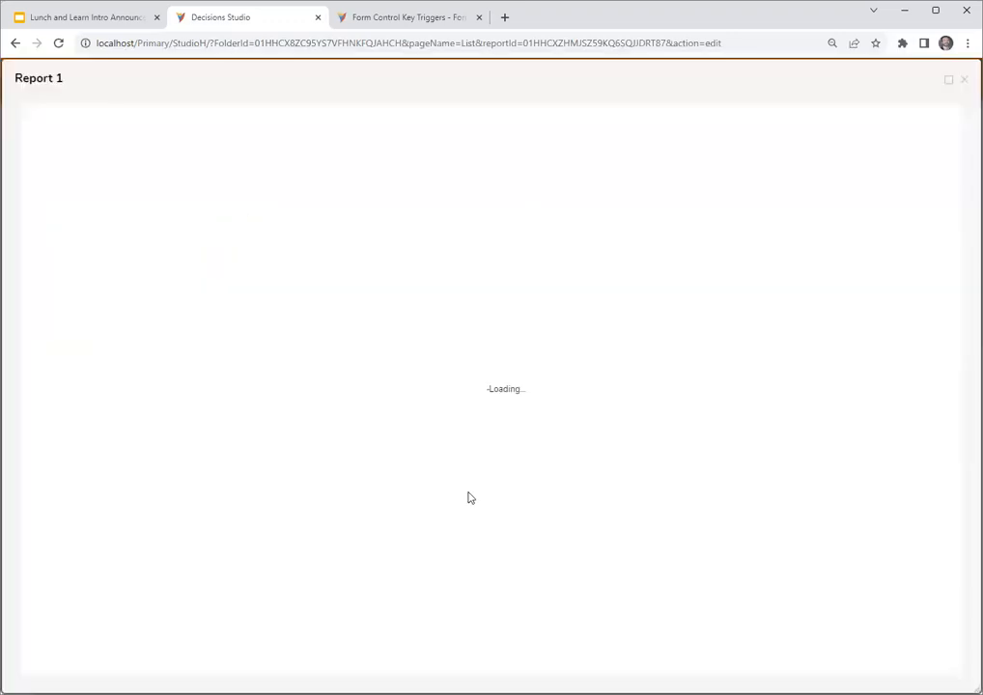
right_click(285, 248)
right_click(239, 203)
left_click(963, 79)
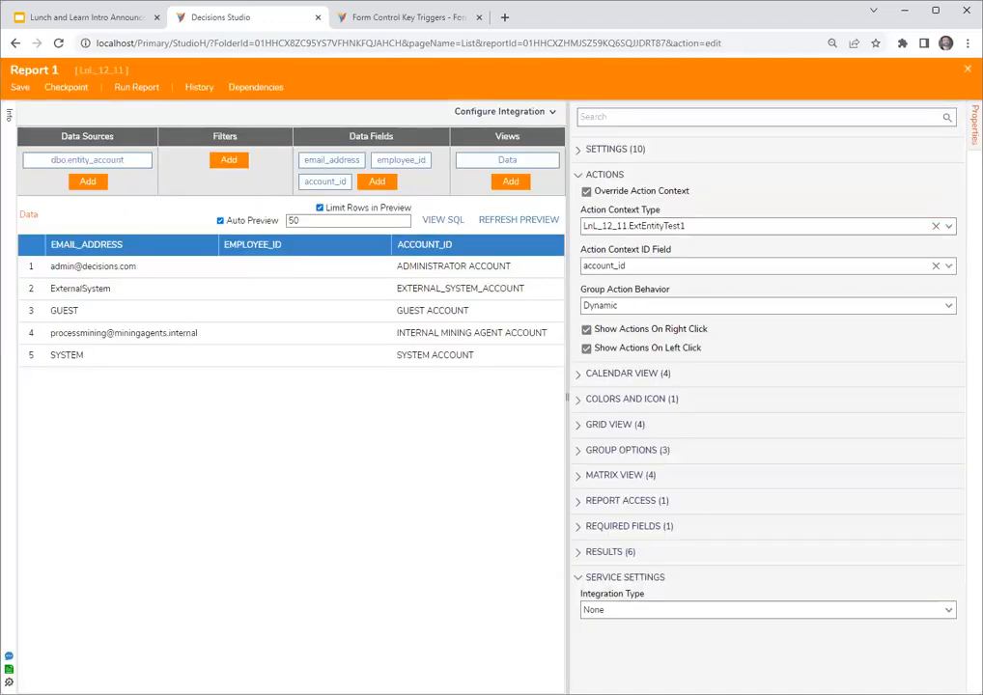
left_click(968, 69)
- Open the ExtEntityTest1 Fetch flow from the entity's configuration folder and add a Fetch Entities step connected to the start step
left_click(101, 225)
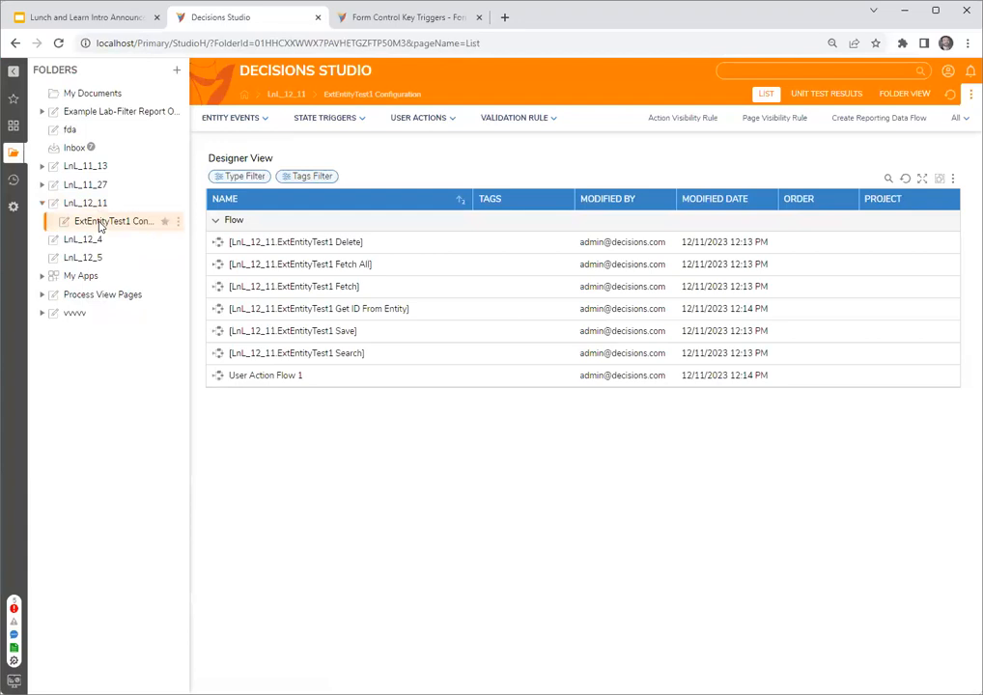
double_click(323, 286)
left_click_drag(82, 218, 276, 183)
left_click(292, 200)
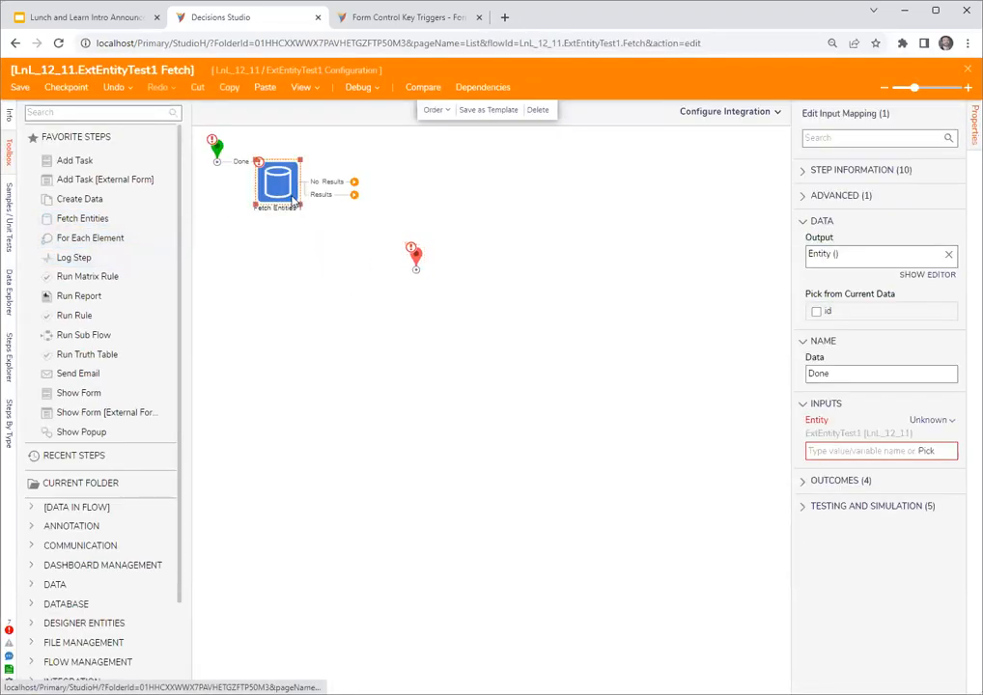
left_click_drag(302, 193, 296, 180)
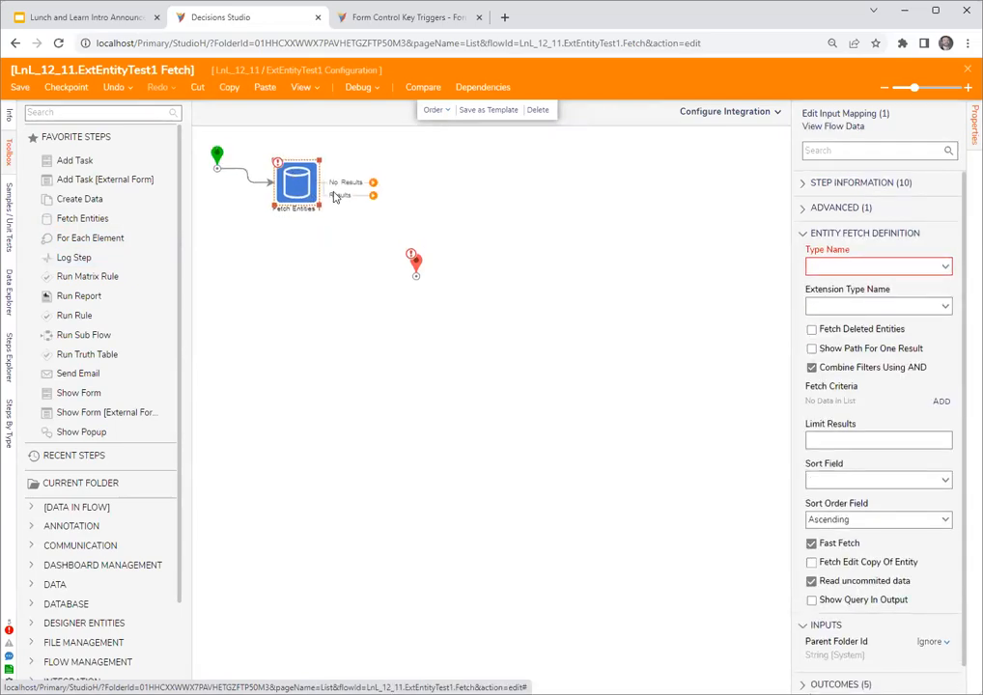
- Delete the Fetch Entities step from the Fetch flow and move the end step farther from the start step, closer to its row
left_click(461, 203)
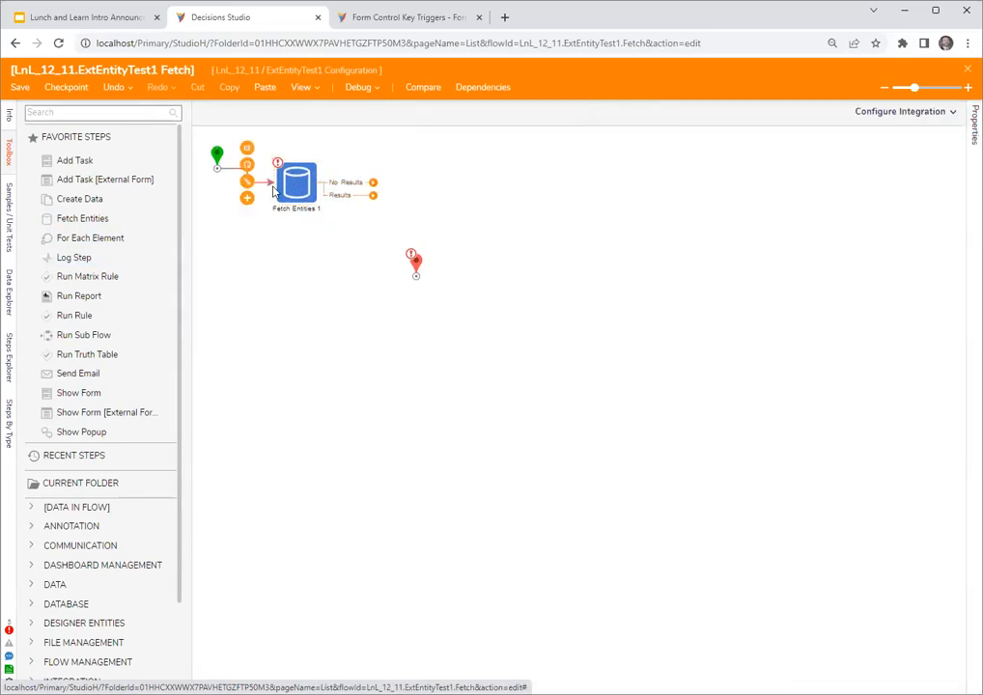
left_click(300, 186)
key("Delete")
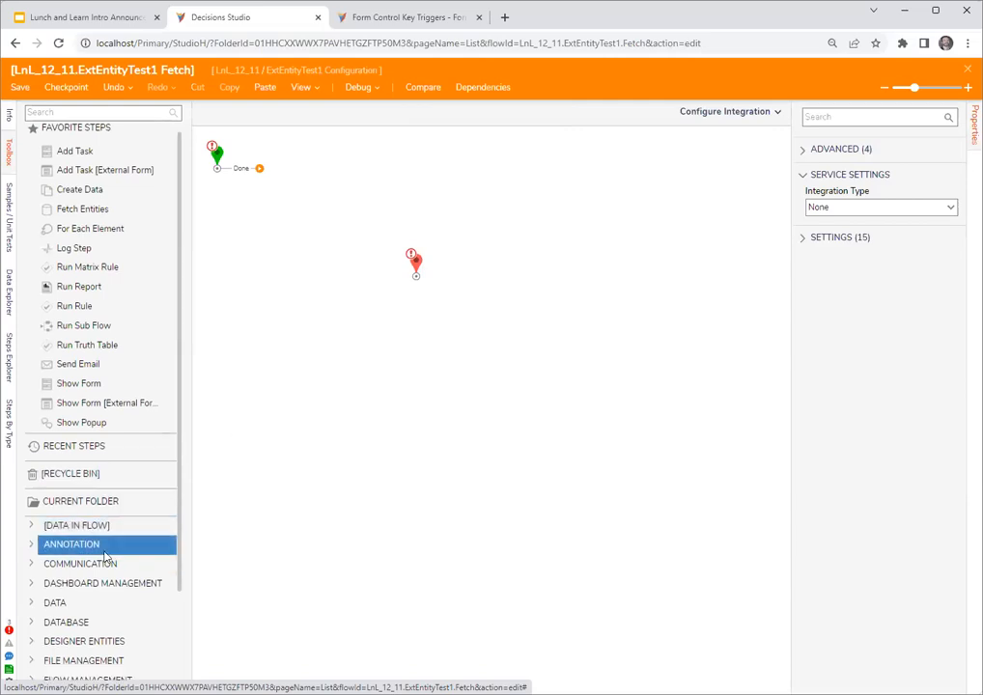
scroll(106, 546, "down", 2)
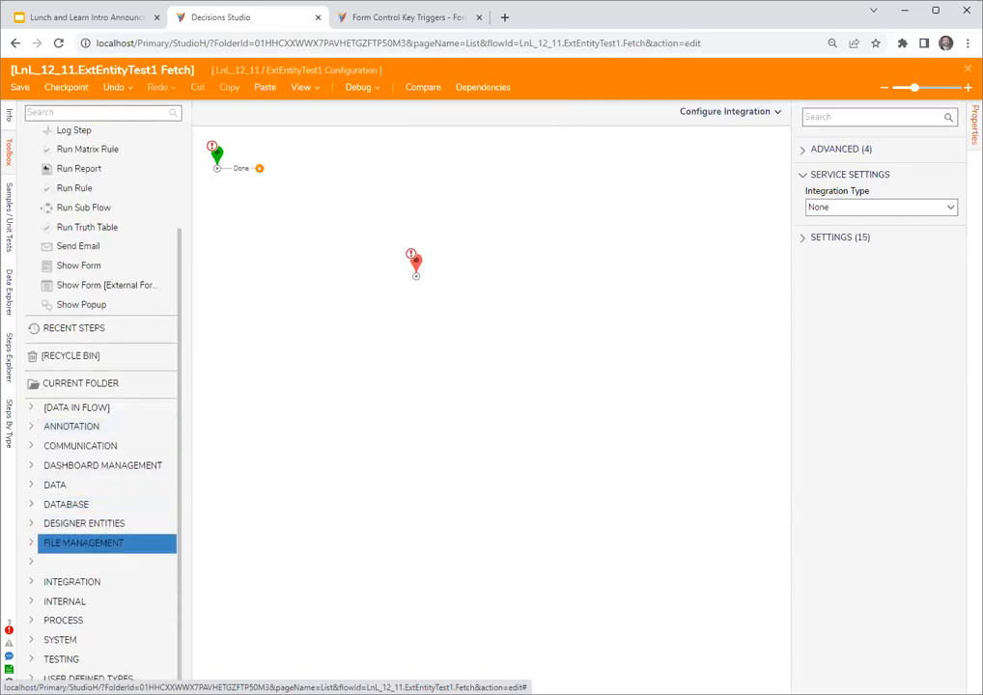
left_click(32, 679)
scroll(33, 618, "down", 3)
left_click(32, 391)
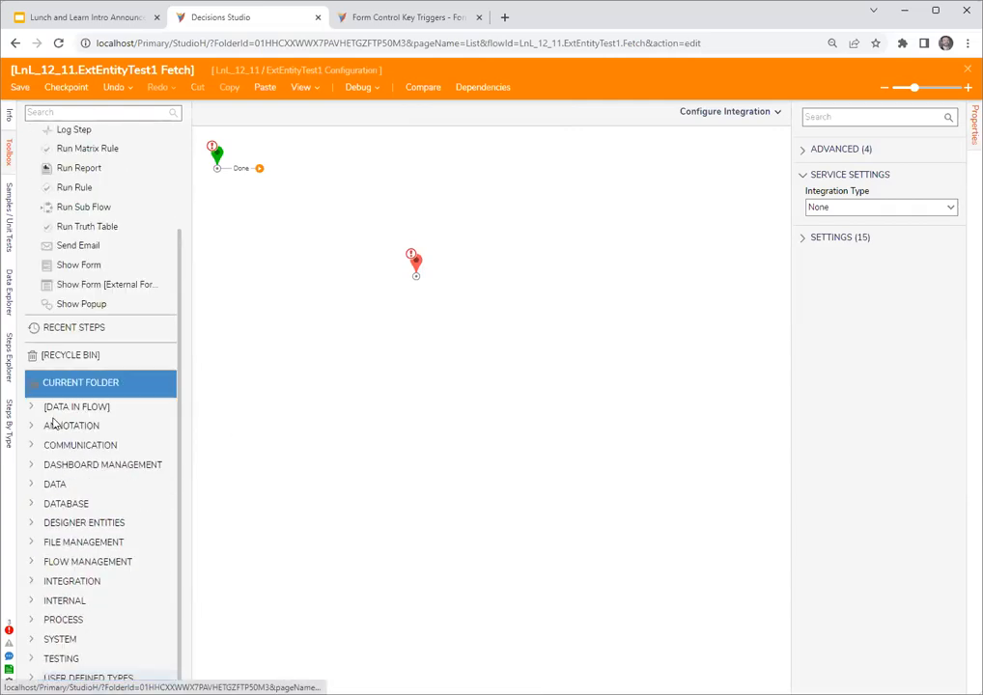
scroll(54, 434, "up", 3)
left_click_drag(425, 259, 464, 201)
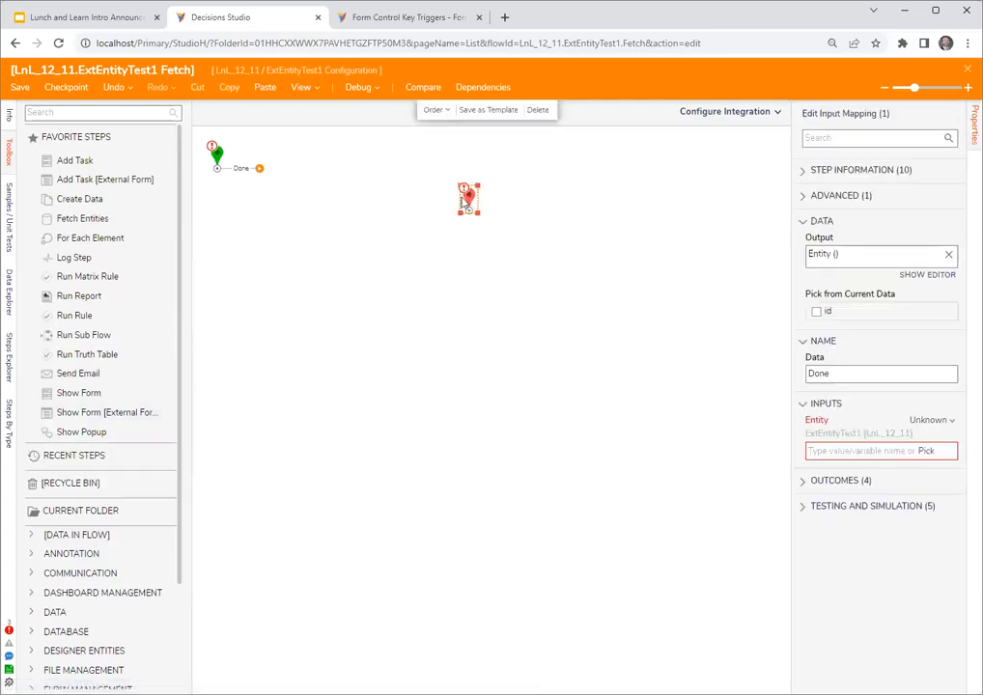
- Close the Fetch flow and save its changes
left_click(100, 116)
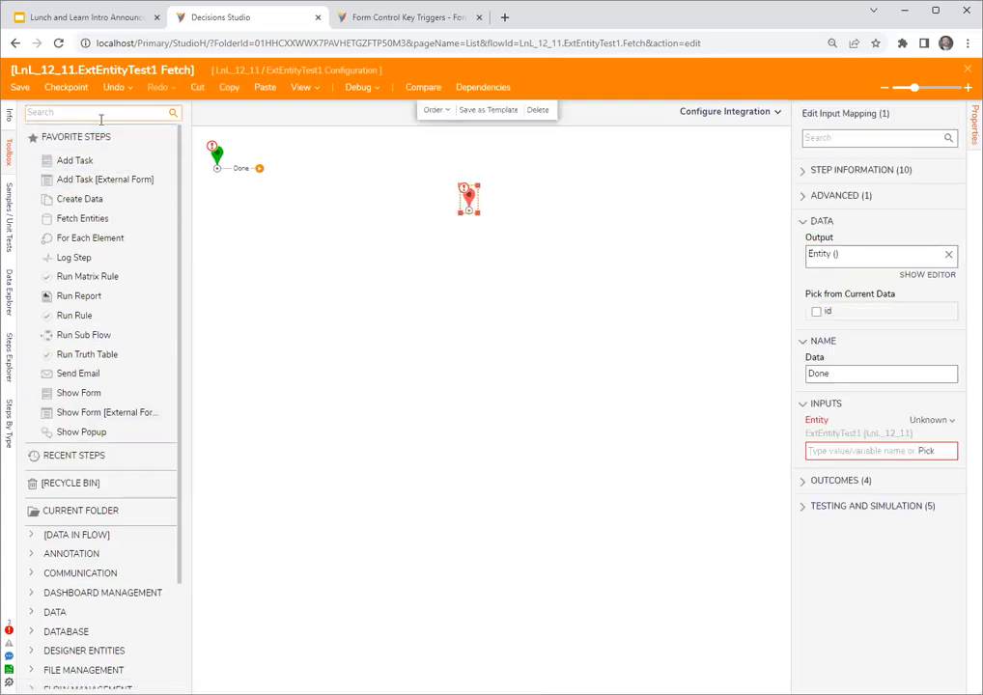
scroll(106, 593, "down", 2)
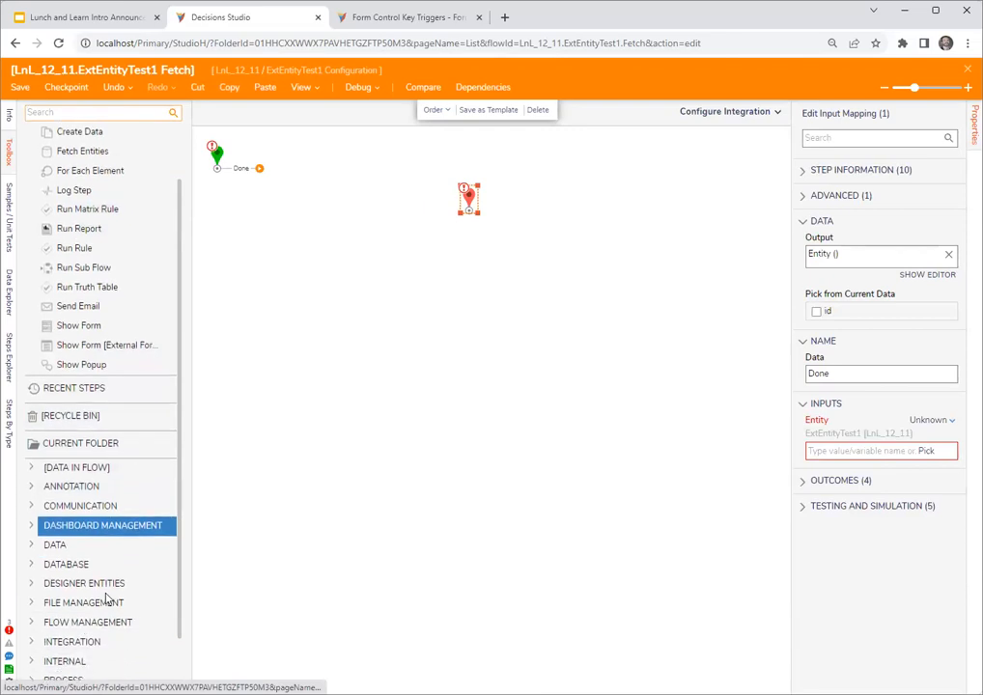
left_click(968, 70)
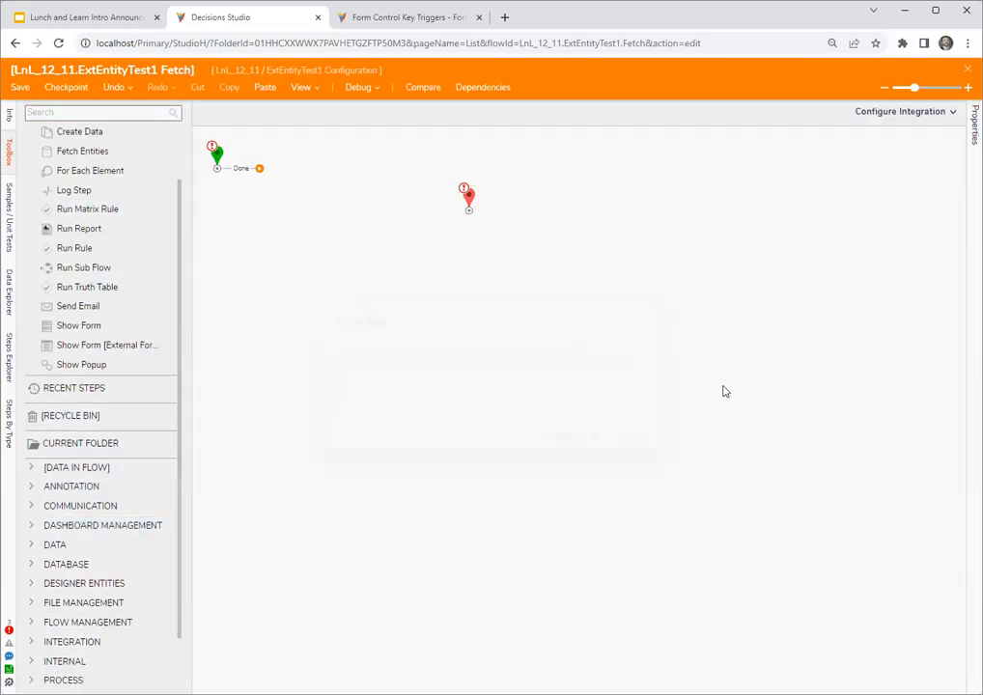
left_click(587, 436)
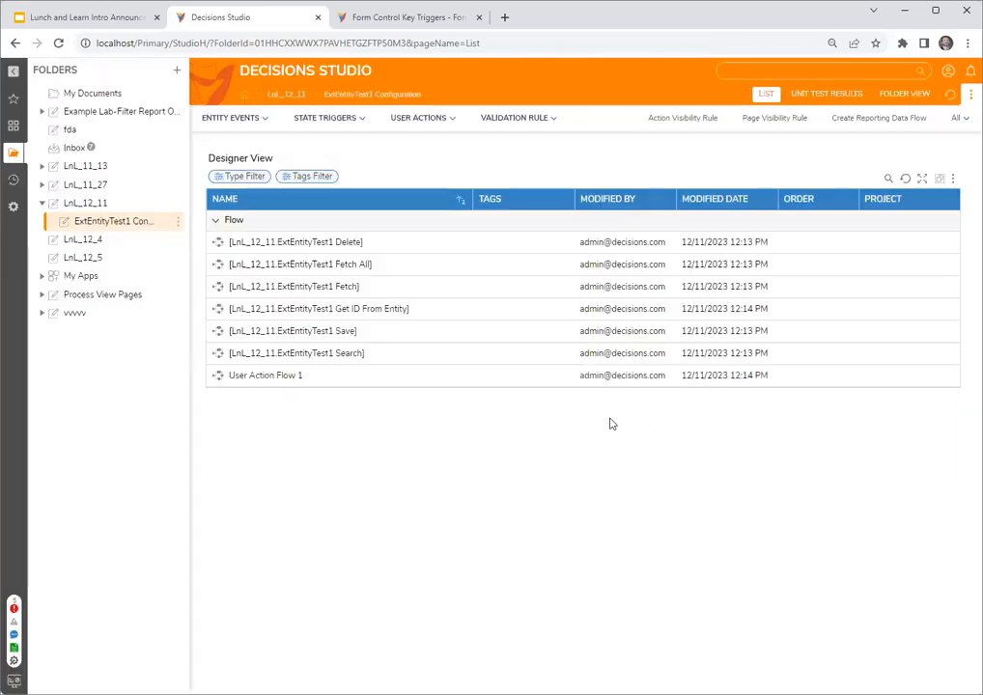
- View the additional access settings of dbo.entity_account in the LnL_12_11 folder and close that page
left_click(84, 202)
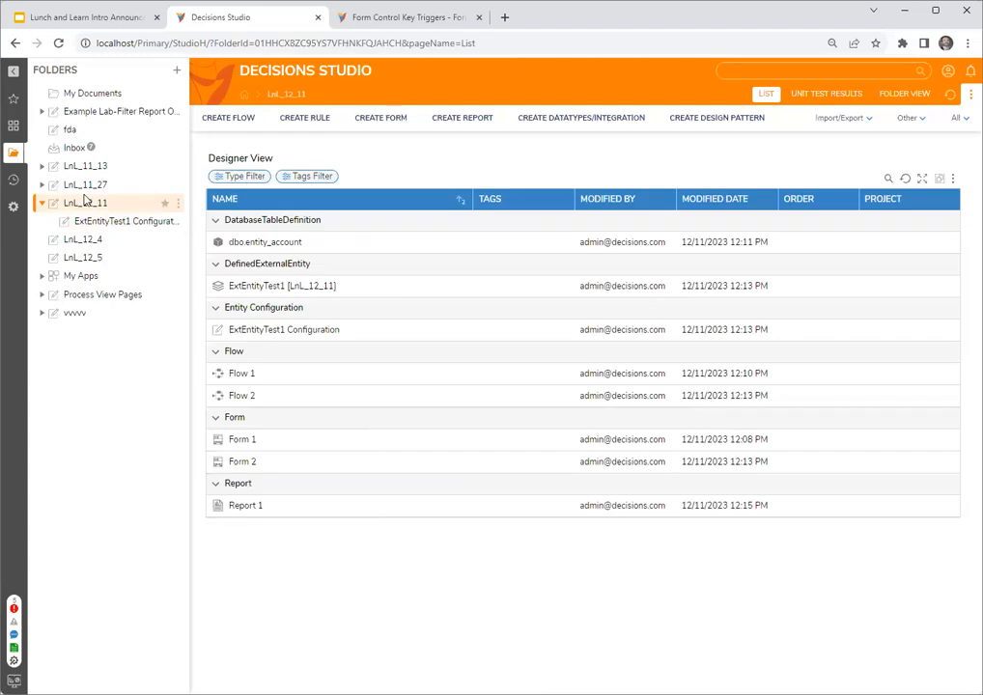
right_click(232, 245)
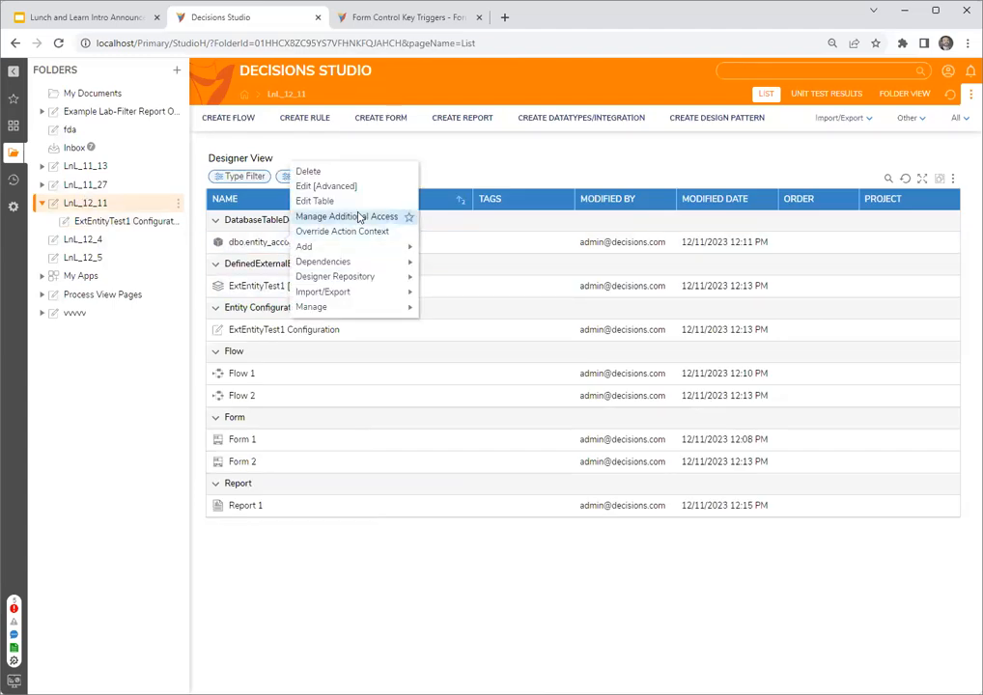
left_click(359, 217)
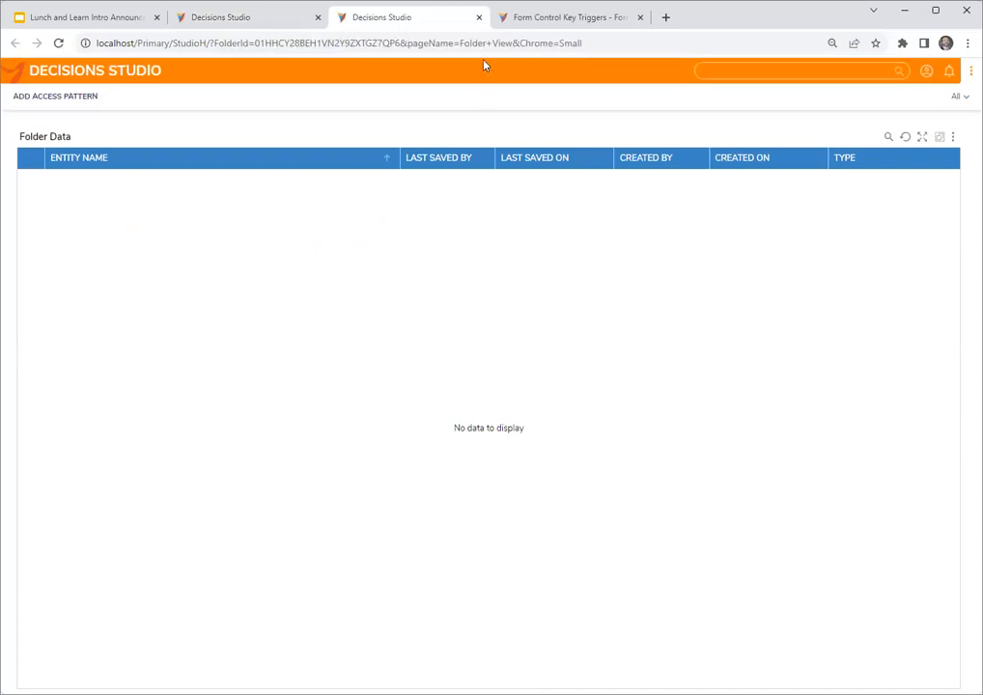
left_click(479, 18)
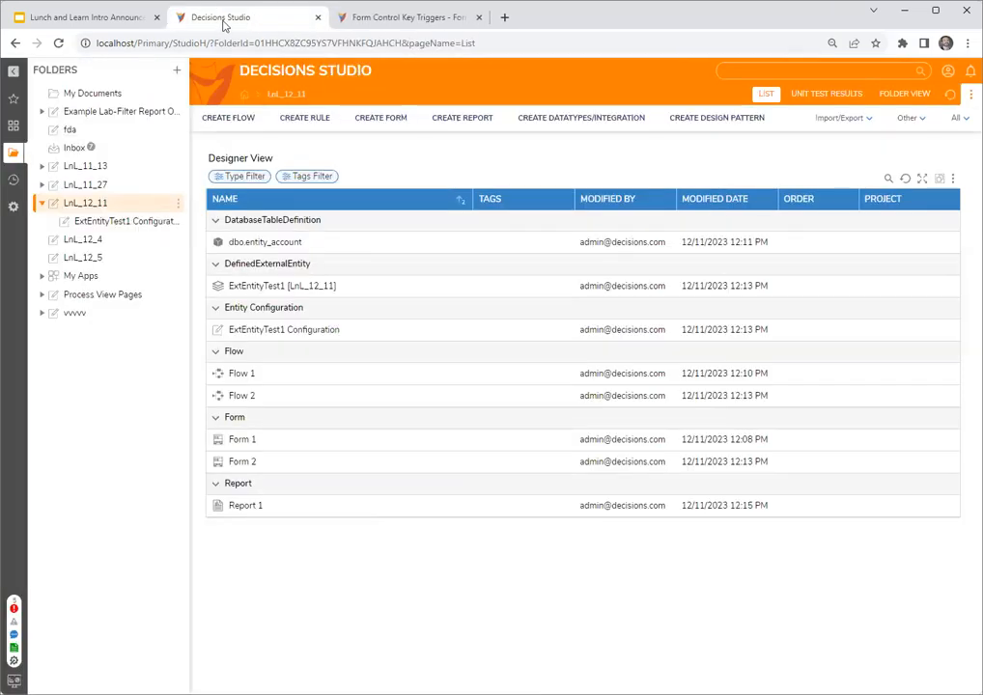
- Reopen the ExtEntityTest1 Fetch flow and add the database integration step Get by Id from dbo.entity_account, connected to the start step
left_click(112, 224)
double_click(292, 289)
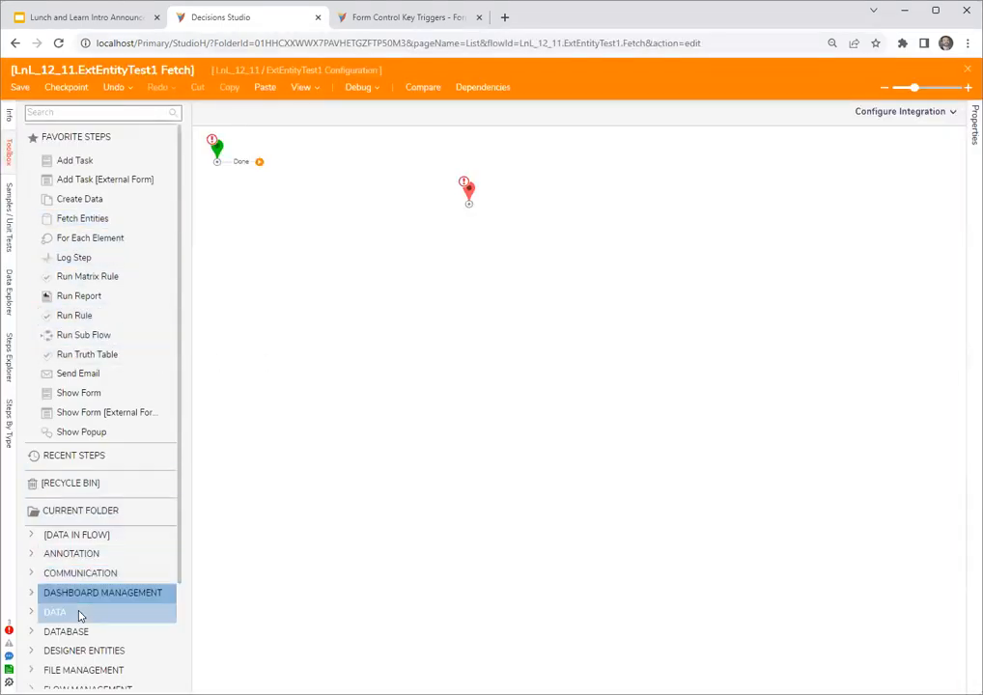
scroll(64, 613, "down", 3)
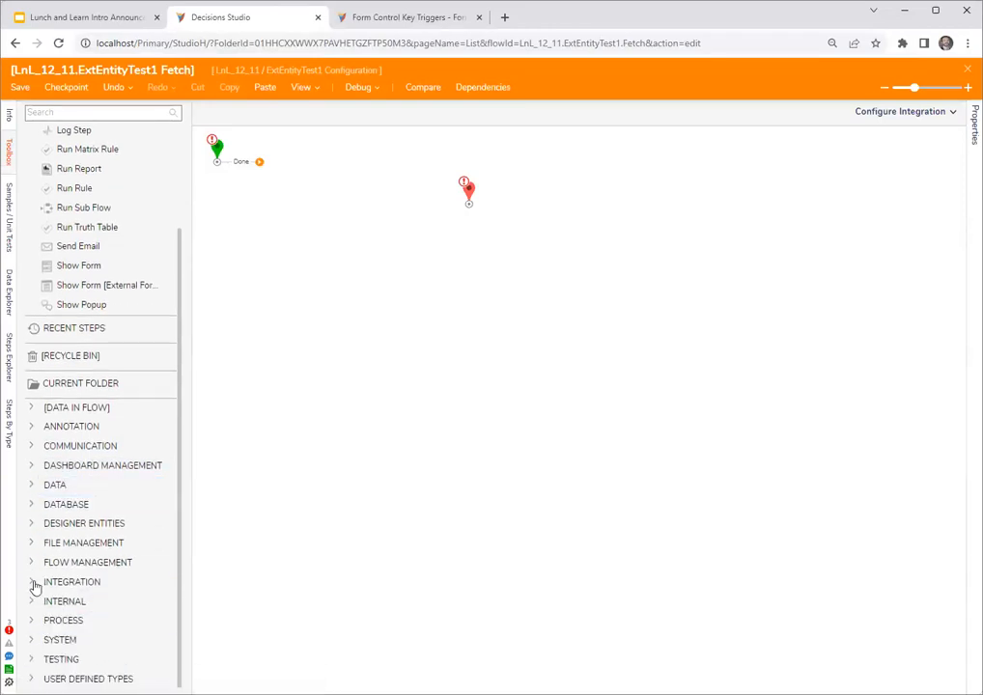
left_click(32, 582)
left_click(43, 348)
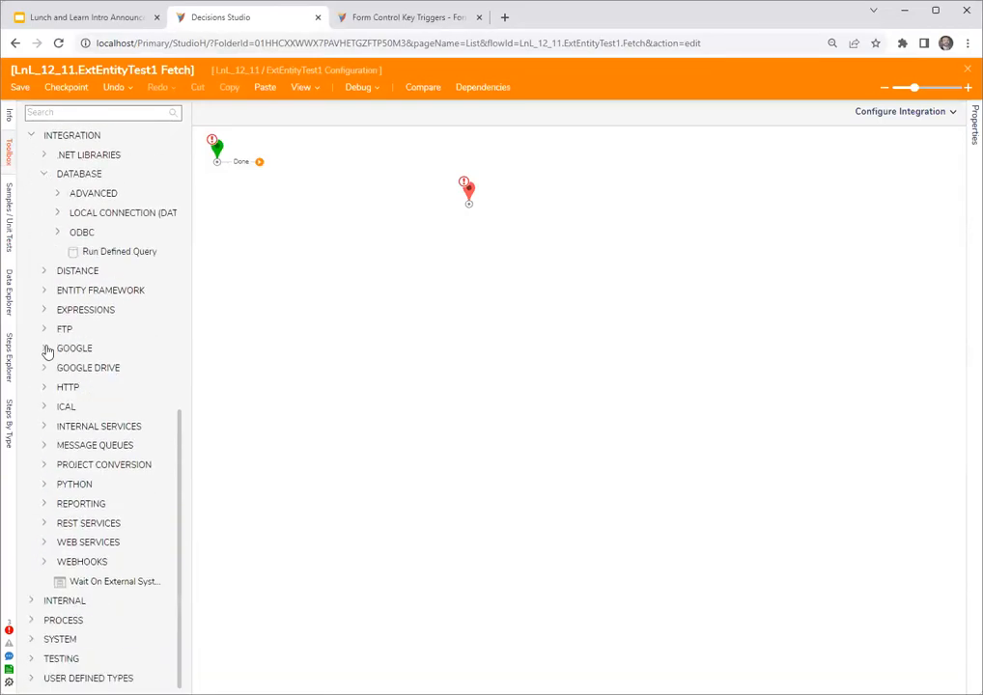
left_click(55, 216)
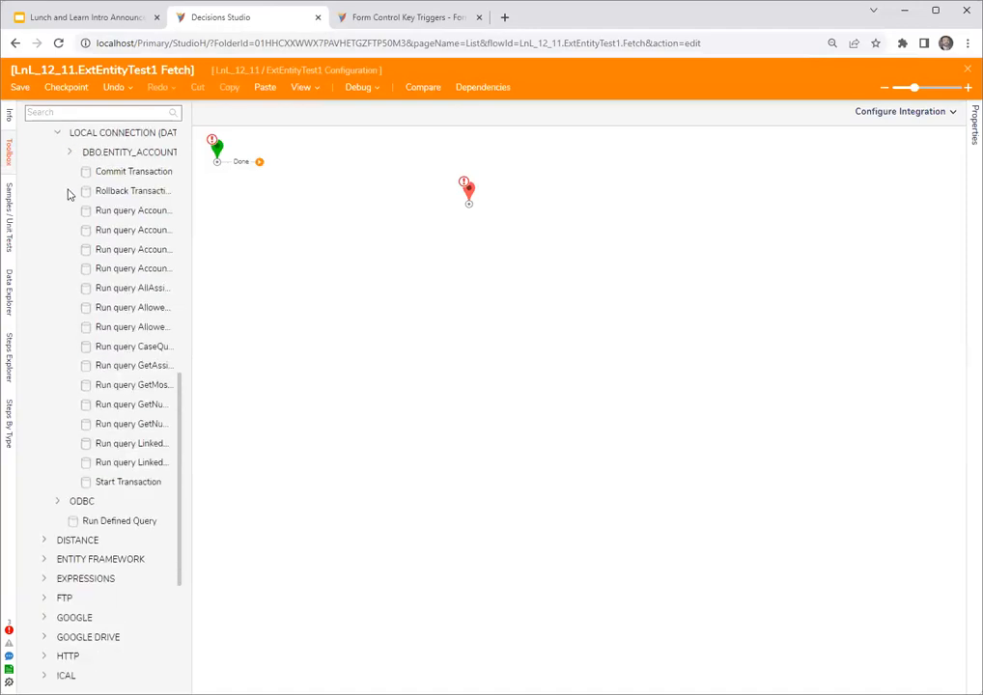
left_click(69, 150)
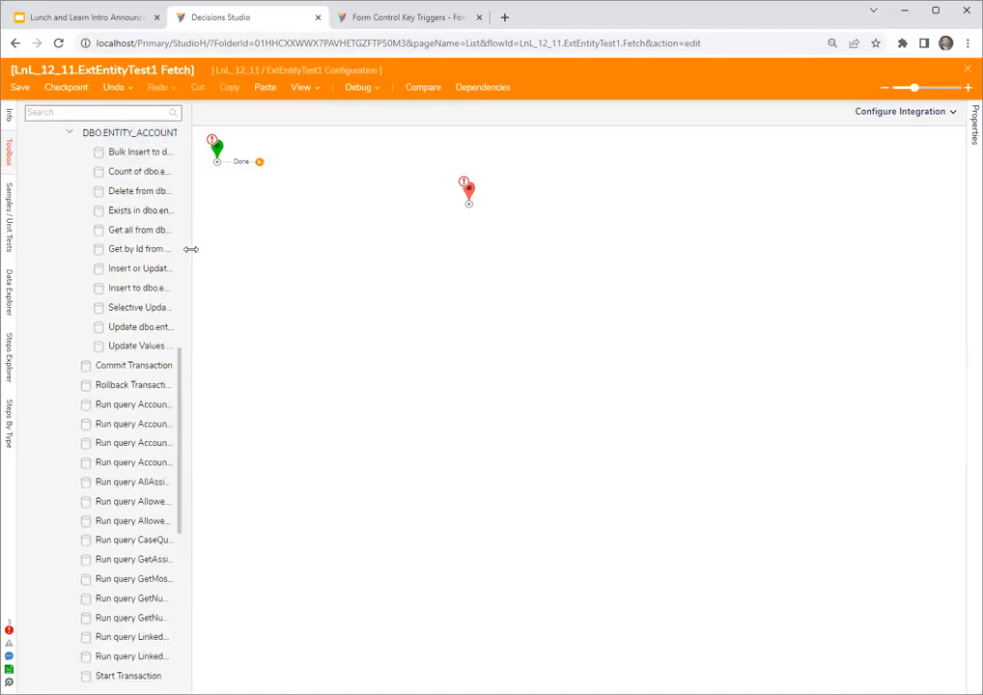
left_click_drag(191, 249, 288, 250)
left_click_drag(174, 249, 424, 182)
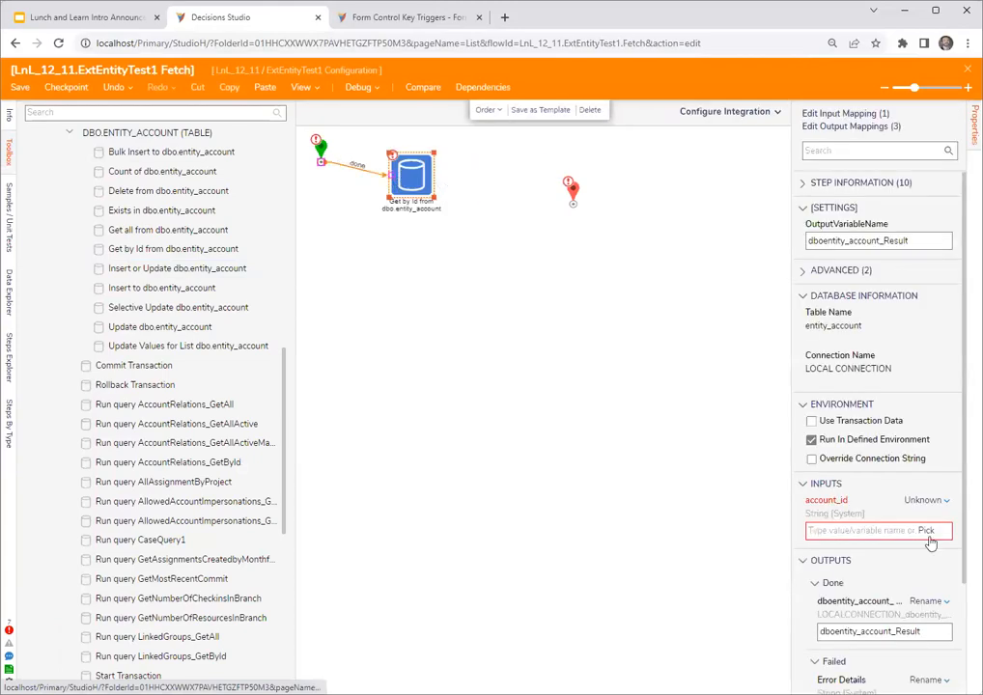
- Map the account_id input of the Get by Id step to the flow's id value using Select From Flow
left_click(926, 500)
left_click(847, 471)
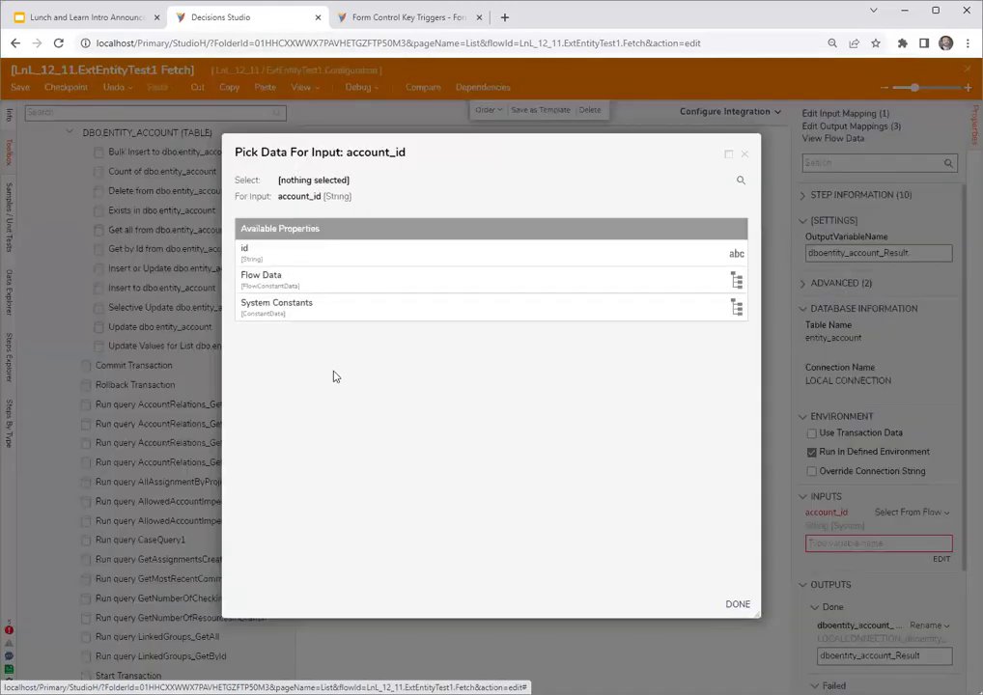
left_click(245, 253)
left_click(737, 604)
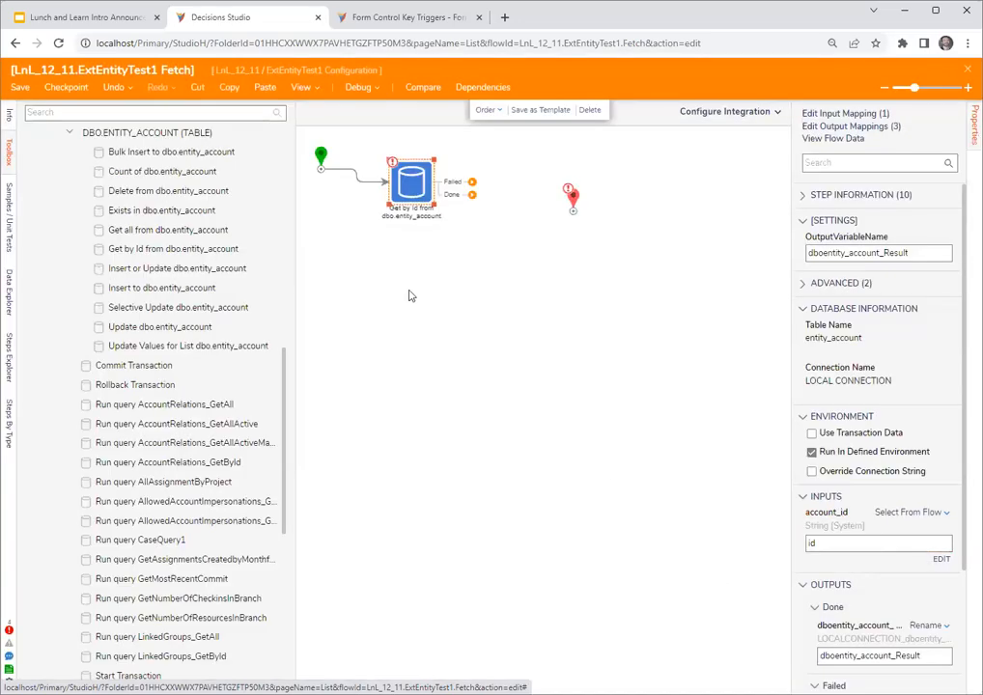
- Connect the Done outcome of the Get by Id step to the end step and set its Entity input to Build Data
left_click(412, 452)
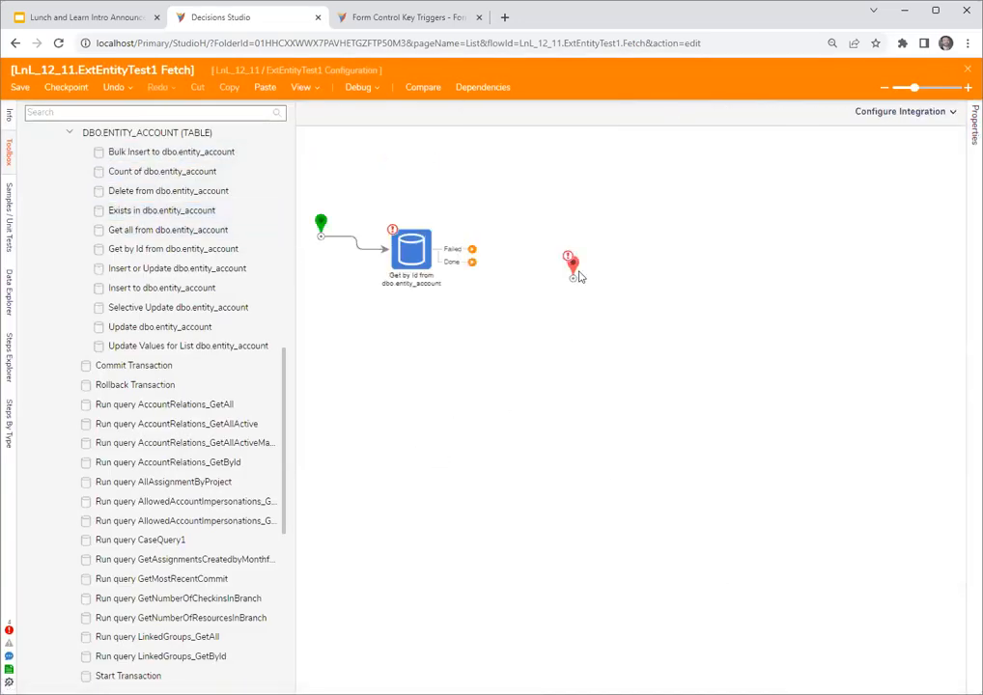
left_click_drag(580, 278, 568, 257)
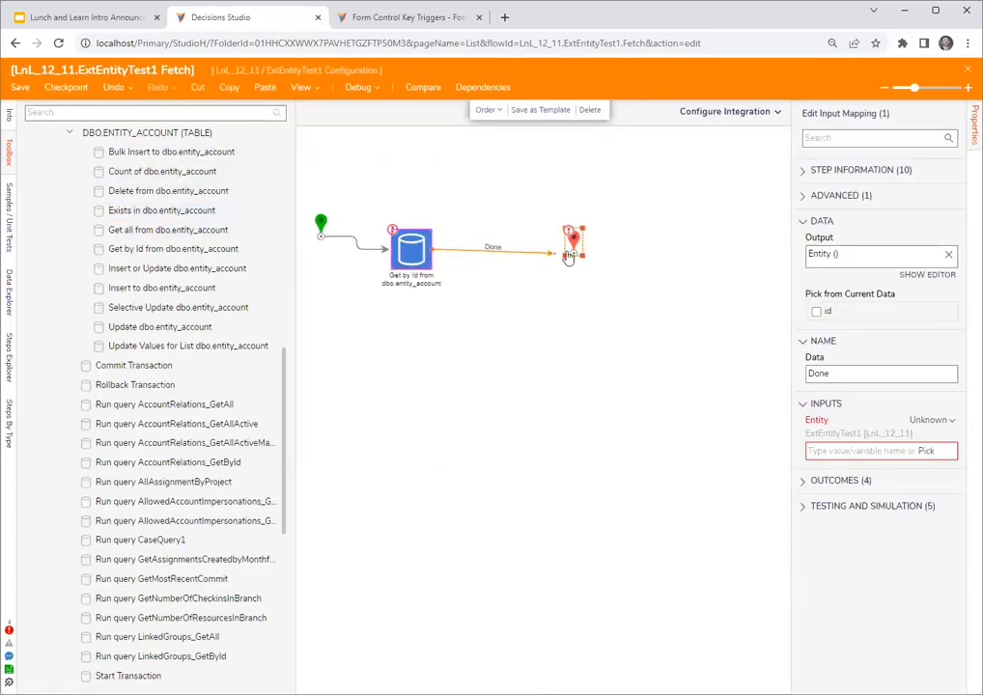
left_click(929, 433)
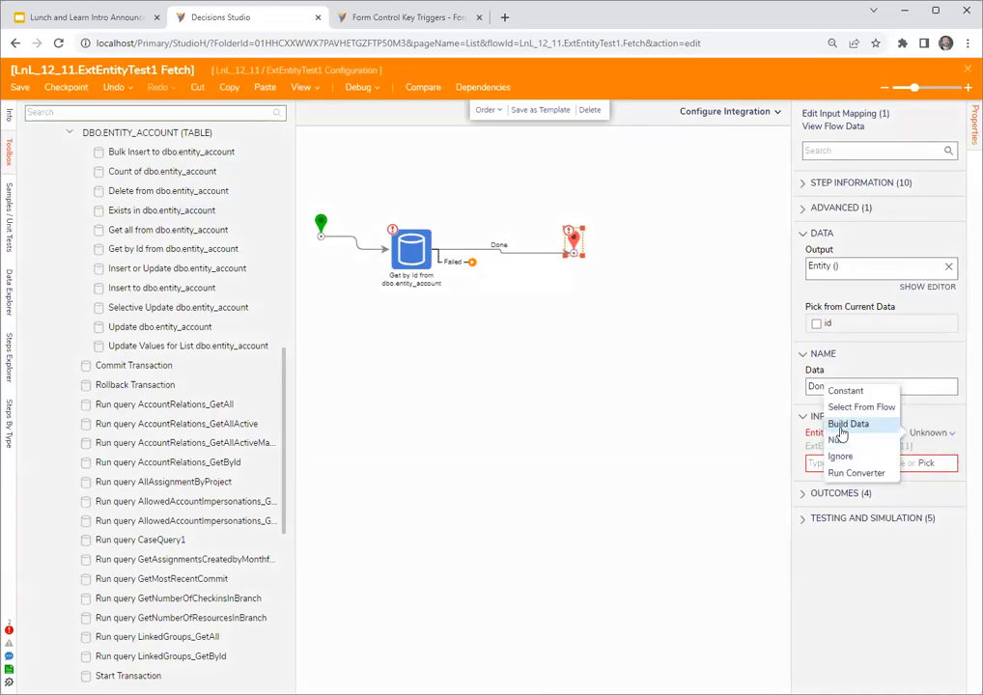
left_click(841, 425)
- Map the entity's str1 field to dboentity_account_Result.email_address and close the Fetch flow
left_click(937, 465)
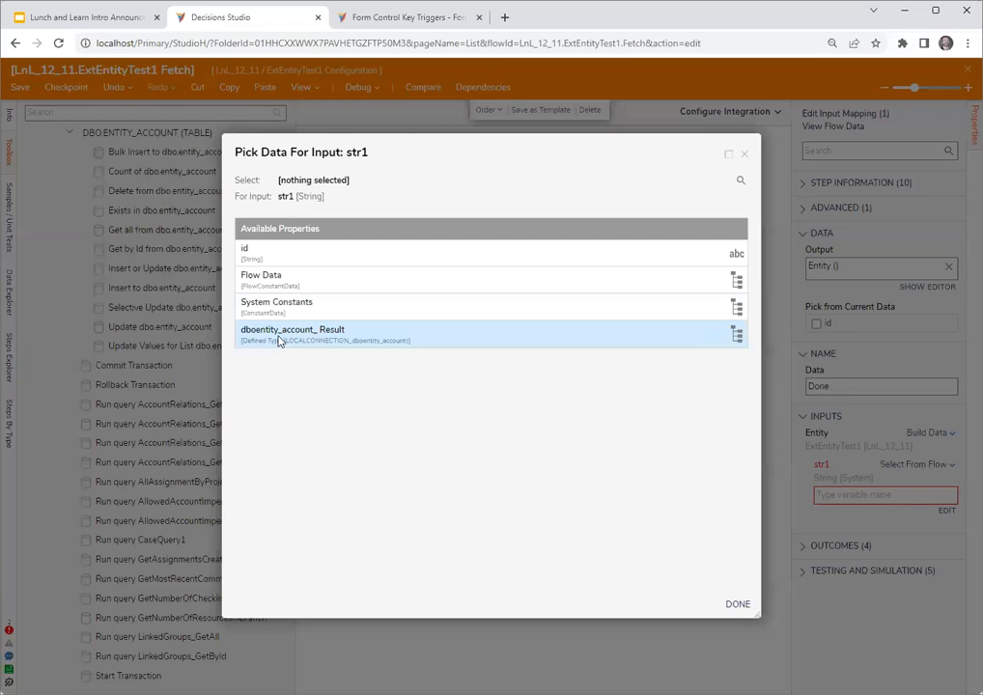
left_click(279, 340)
scroll(397, 487, "down", 5)
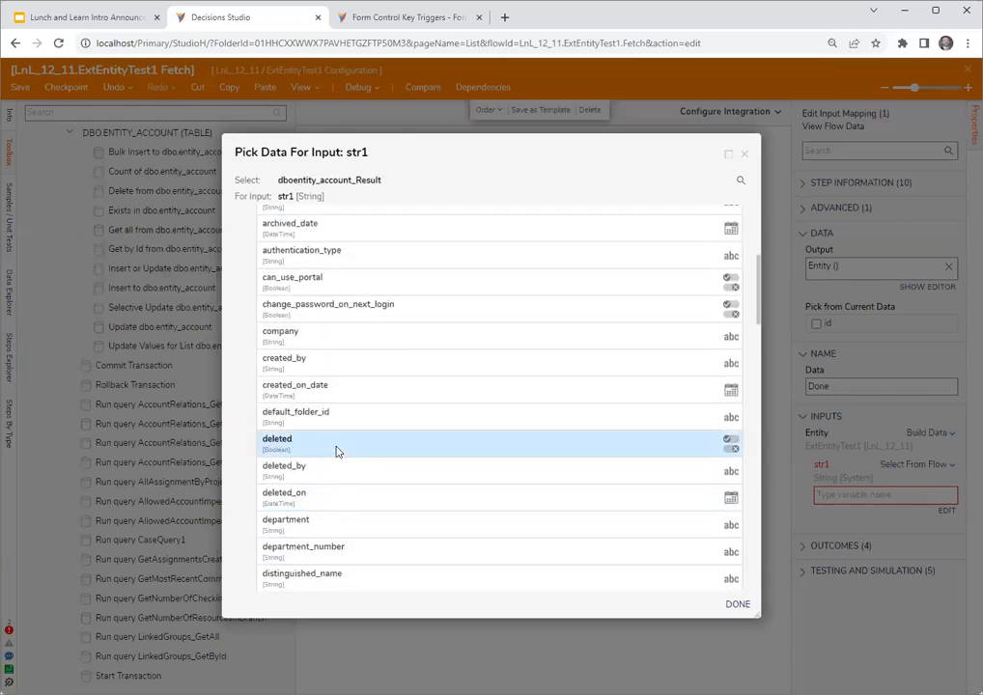
scroll(337, 451, "down", 3)
left_click(345, 483)
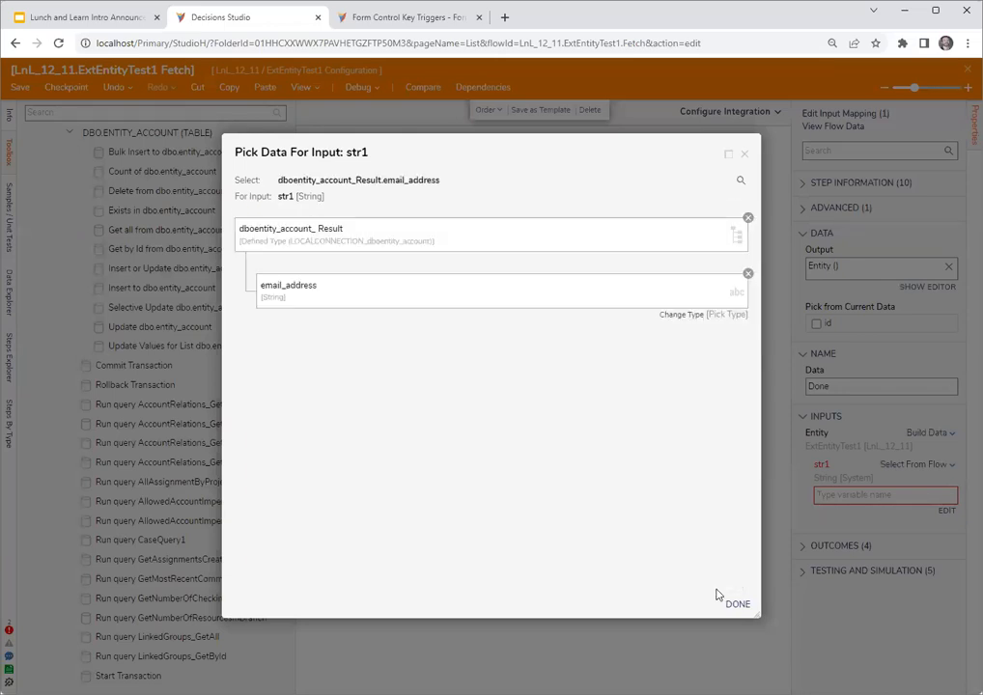
left_click(738, 604)
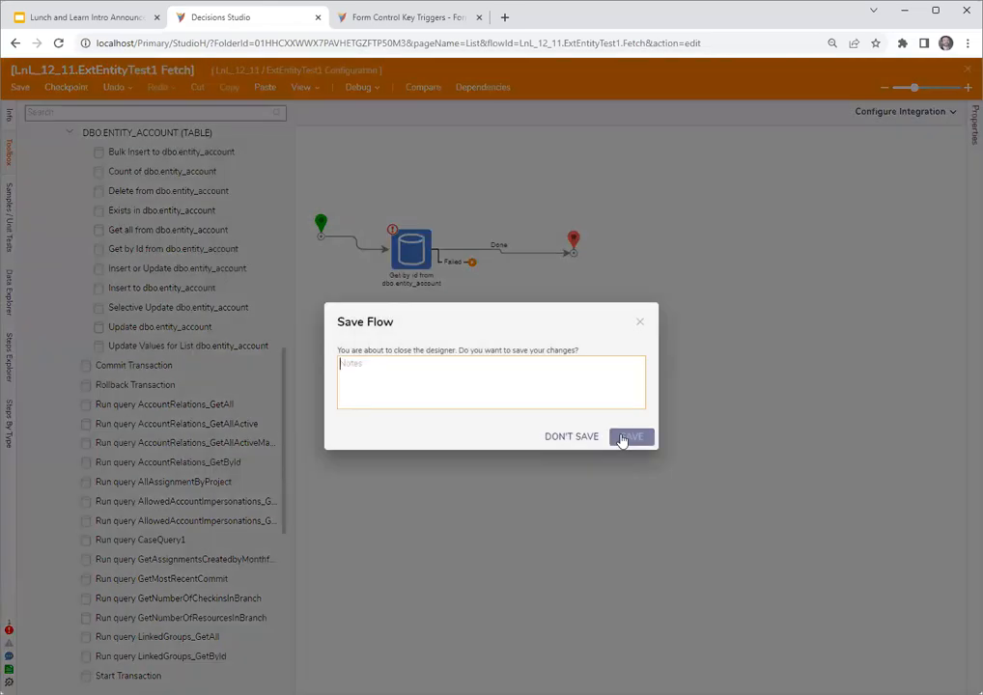
left_click(628, 436)
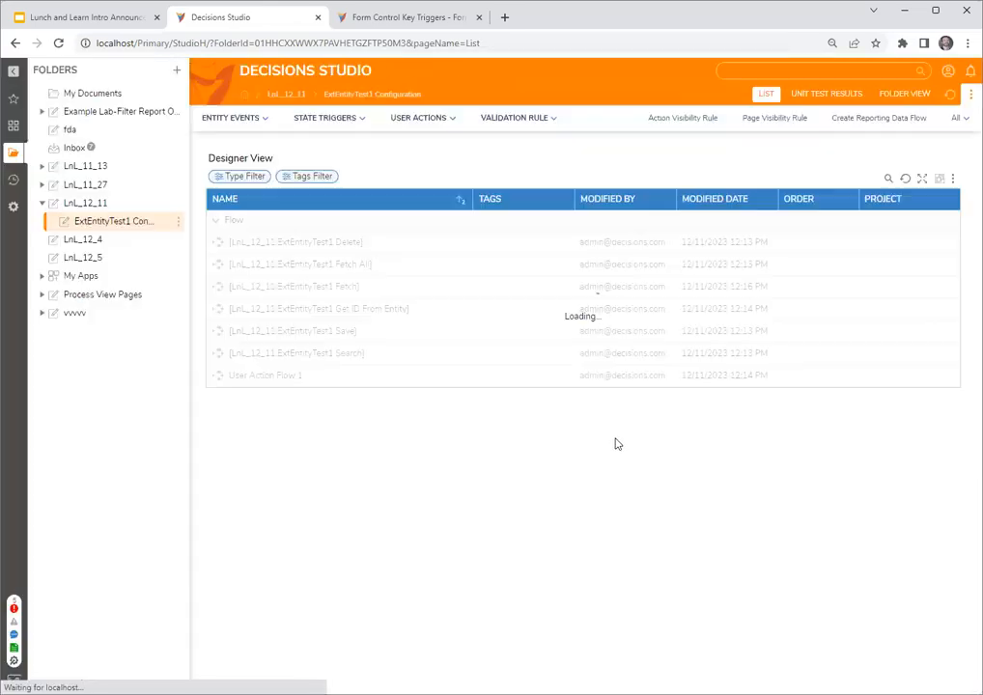
- Run Report 1 from the LnL_12_11 folder to check the actions offered on the ExternalSystem row, and close the report
left_click(95, 203)
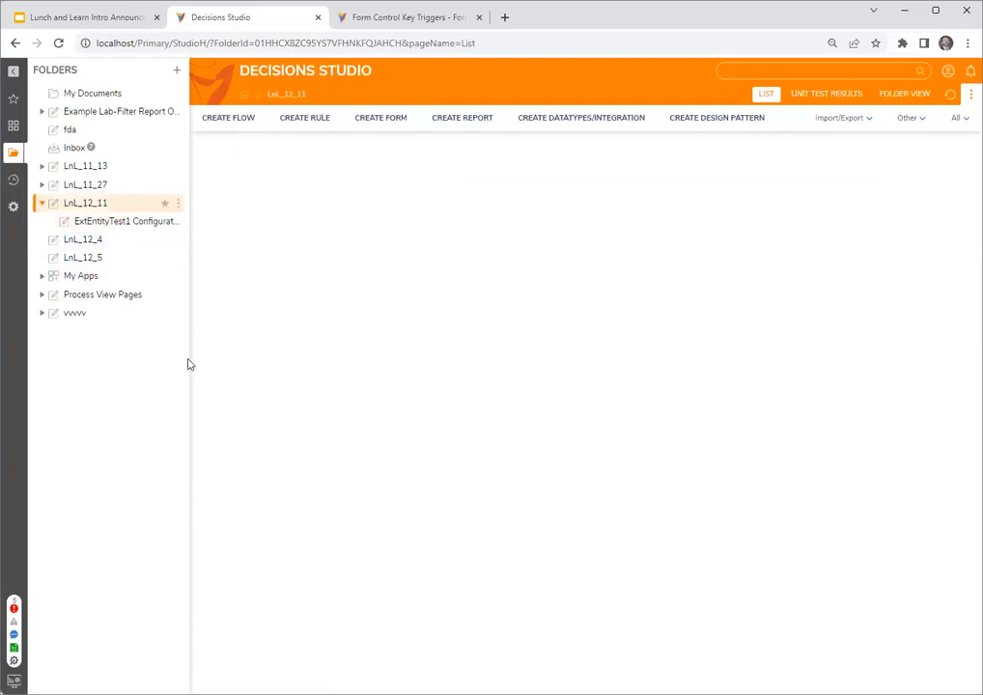
left_click(245, 509)
right_click(245, 509)
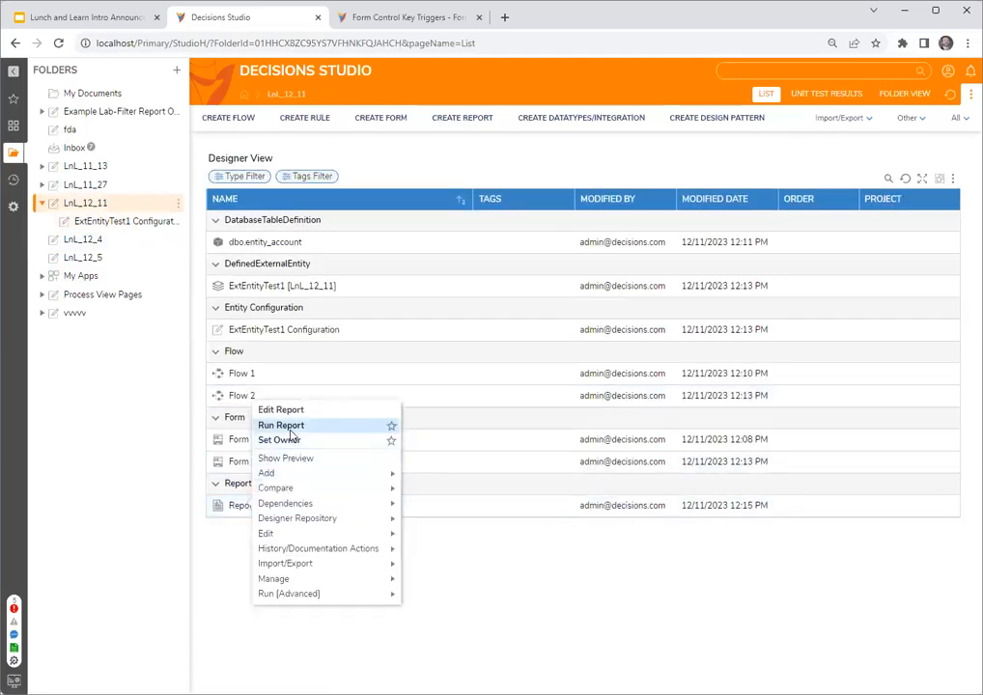
left_click(278, 424)
right_click(118, 182)
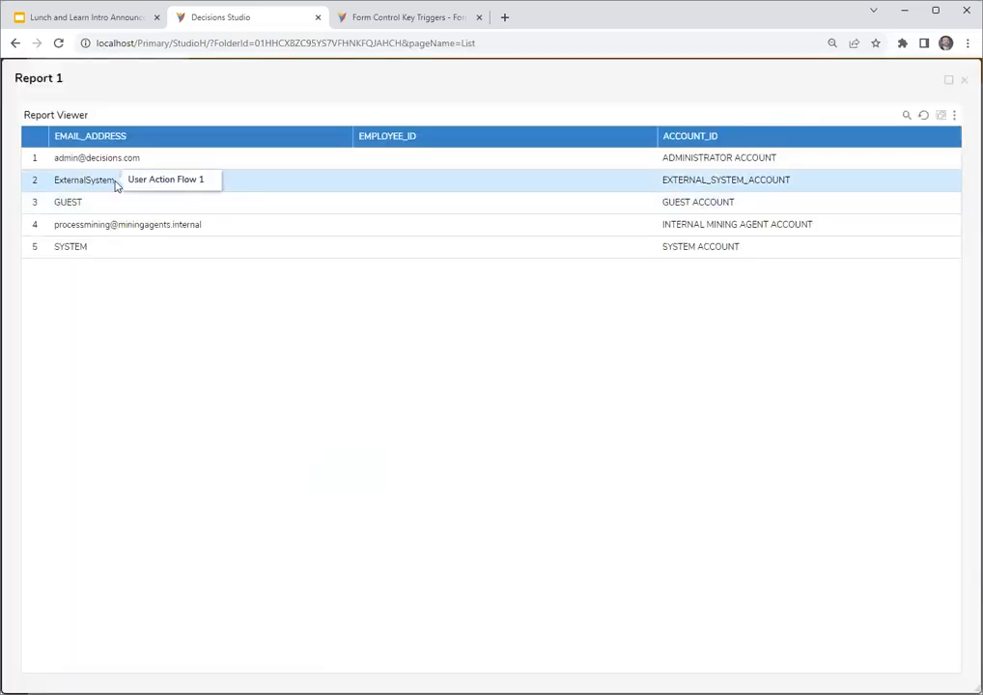
left_click(243, 446)
right_click(173, 183)
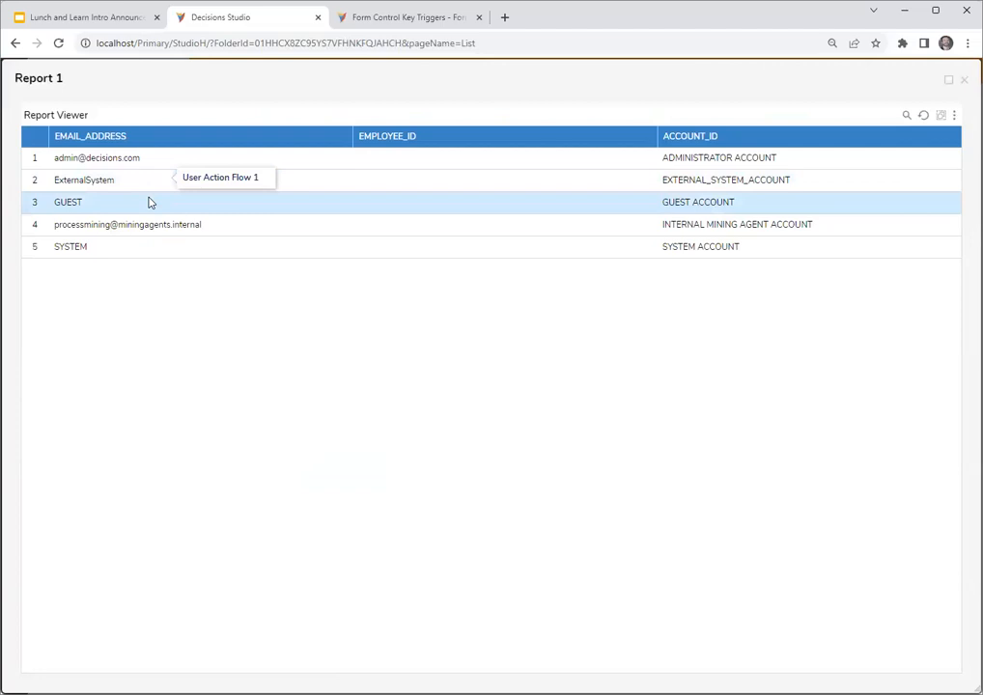
left_click(831, 93)
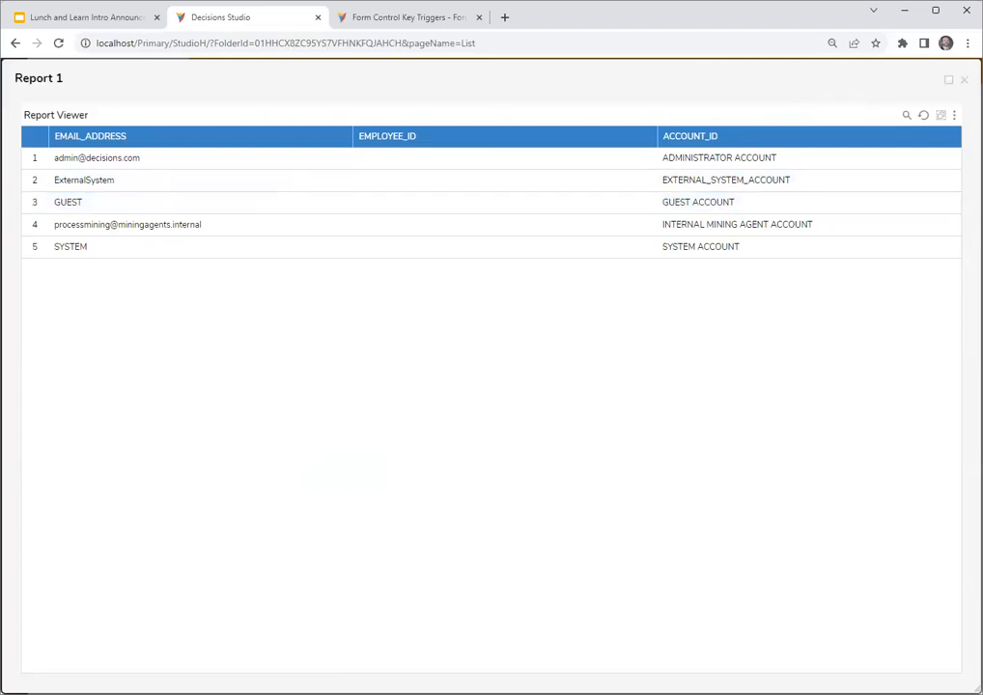
left_click(964, 81)
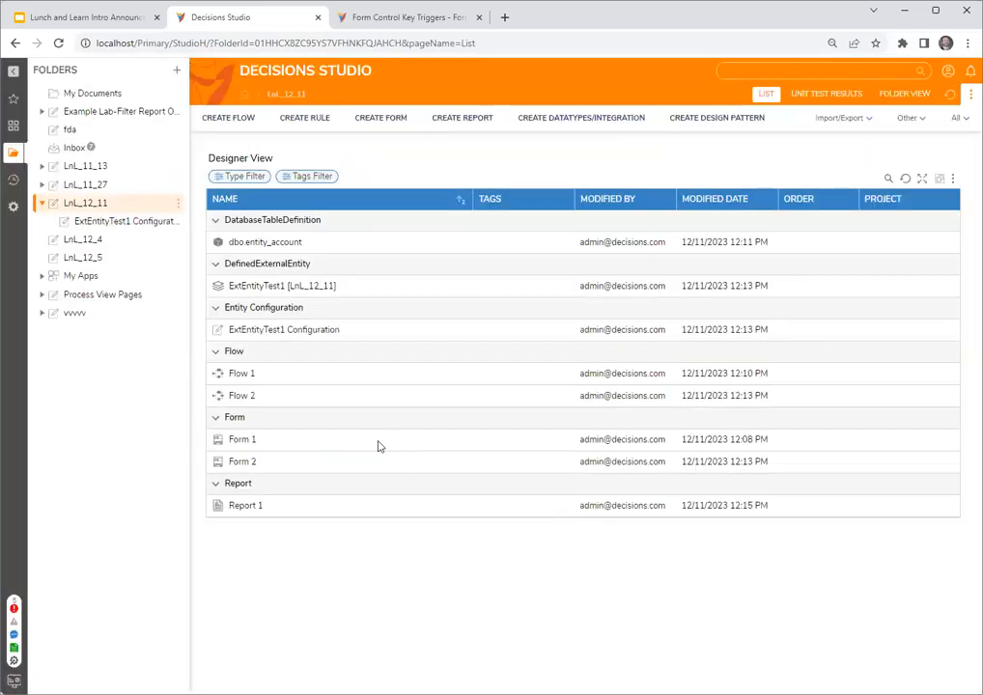
- Open Flow 2 in the LnL_12_11 folder, edit its Form 2, and open the advanced data grid's source report
double_click(242, 396)
left_click(859, 117)
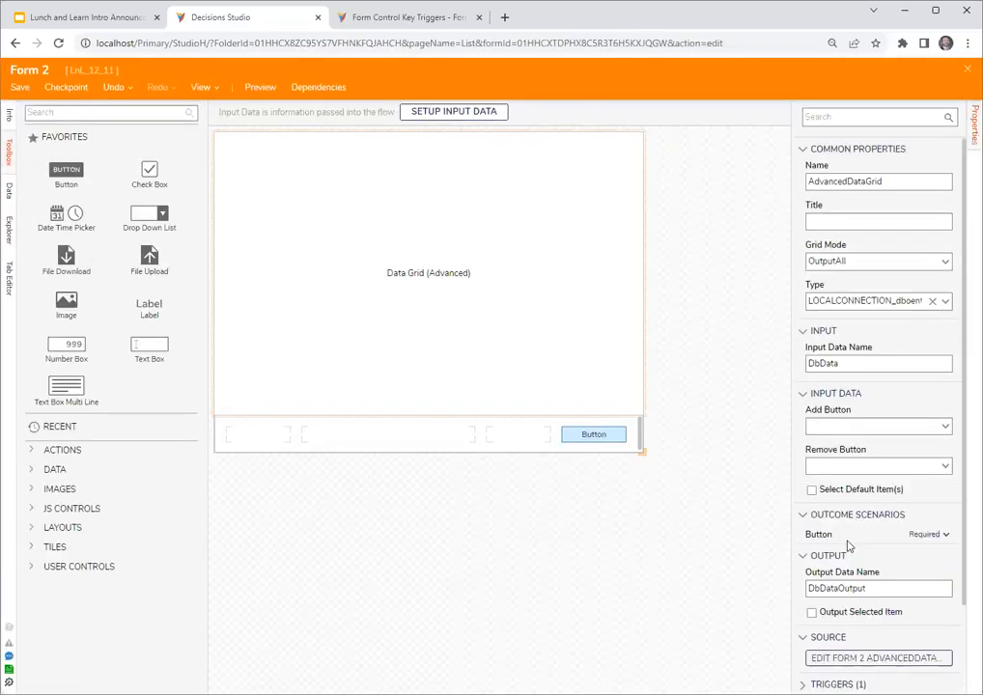
scroll(935, 556, "down", 2)
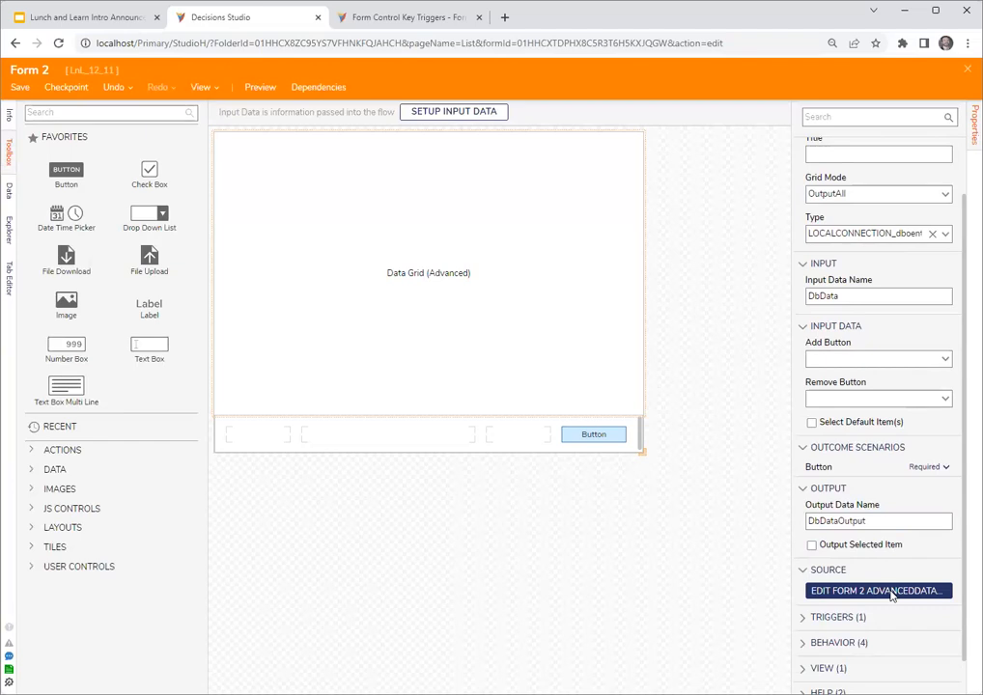
left_click(896, 593)
- Override the report's action context with type LnL_12_11.ExtEntityTest1 and ID field Account_id, and save and close the report
left_click(837, 175)
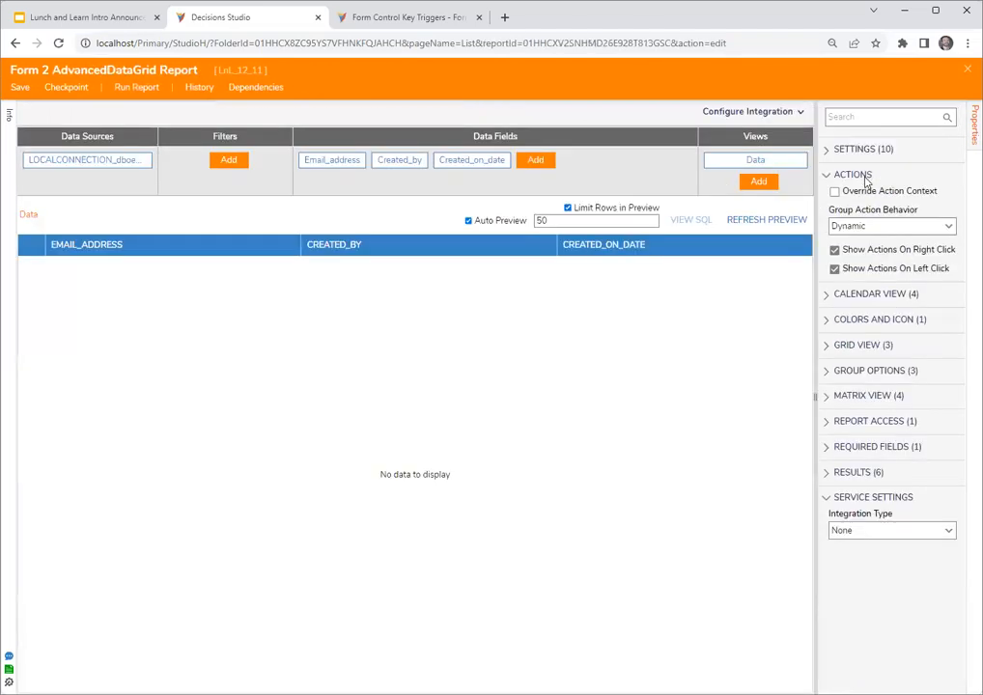
left_click_drag(812, 246, 676, 245)
left_click(695, 191)
left_click(740, 226)
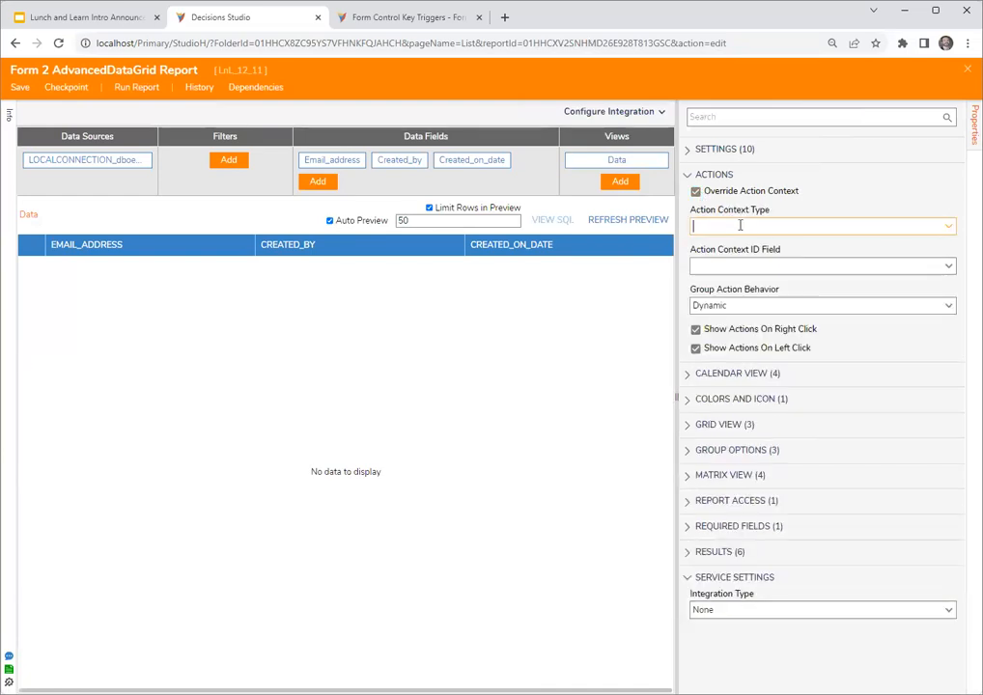
type("extent")
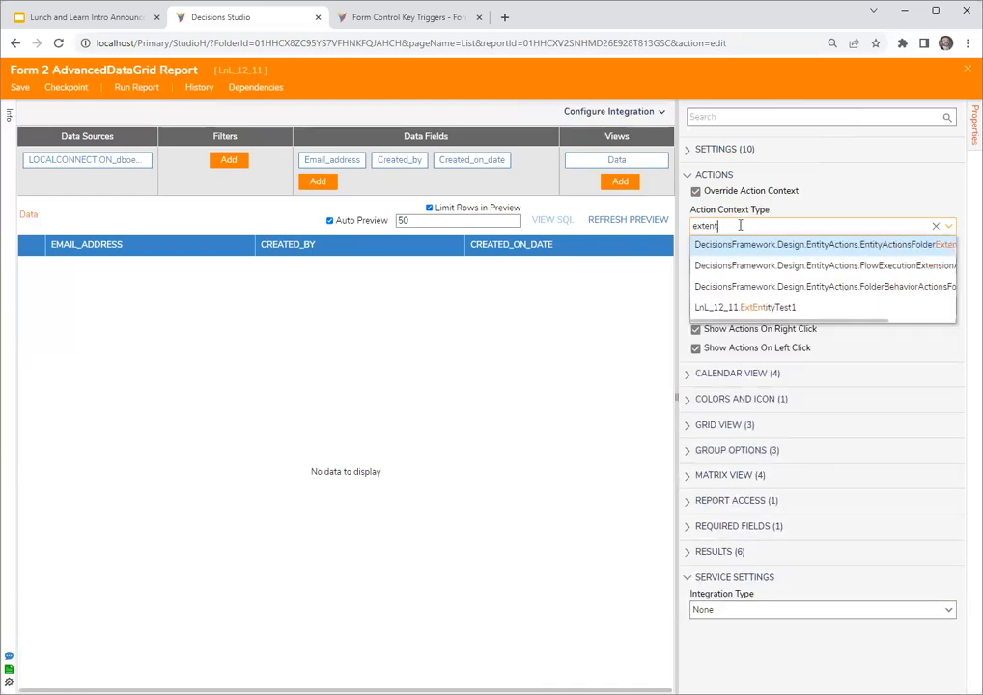
left_click(765, 307)
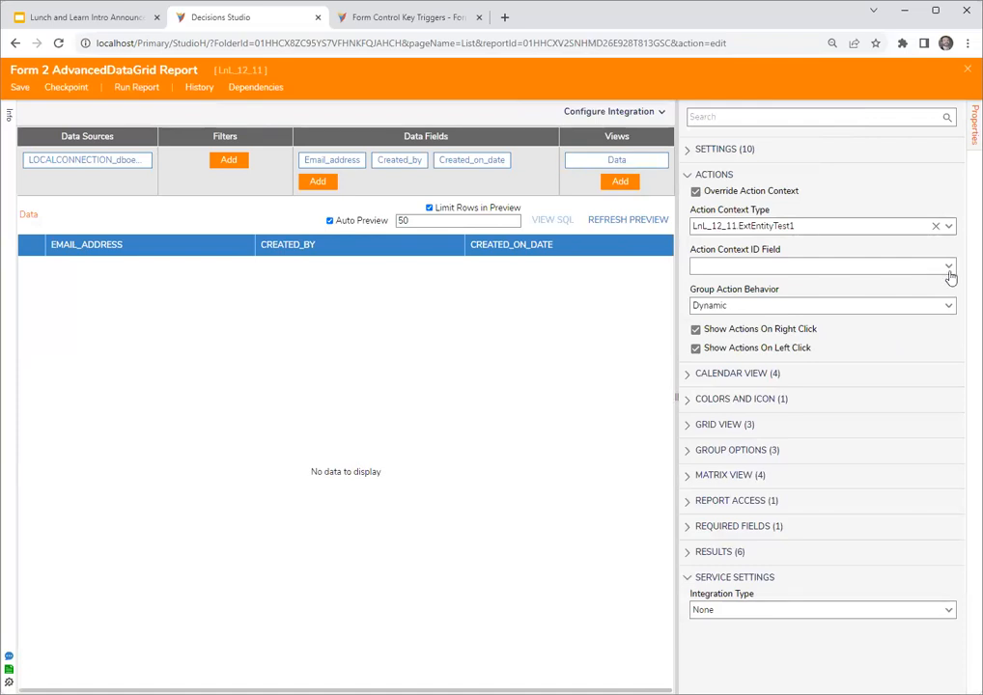
left_click(943, 264)
left_click(799, 284)
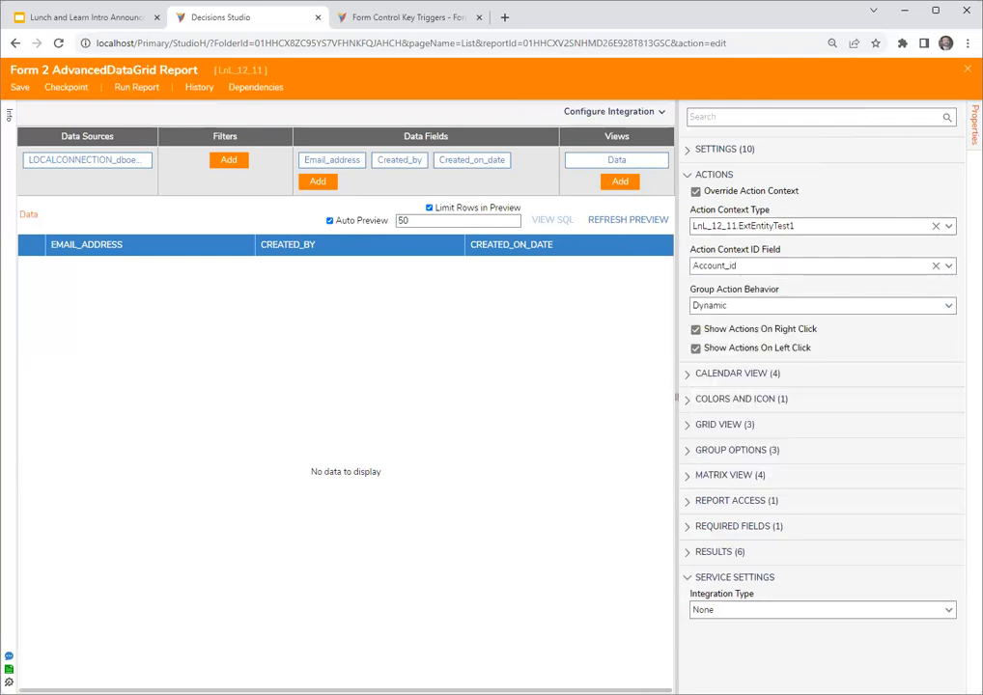
key("ctrl+s")
left_click(631, 434)
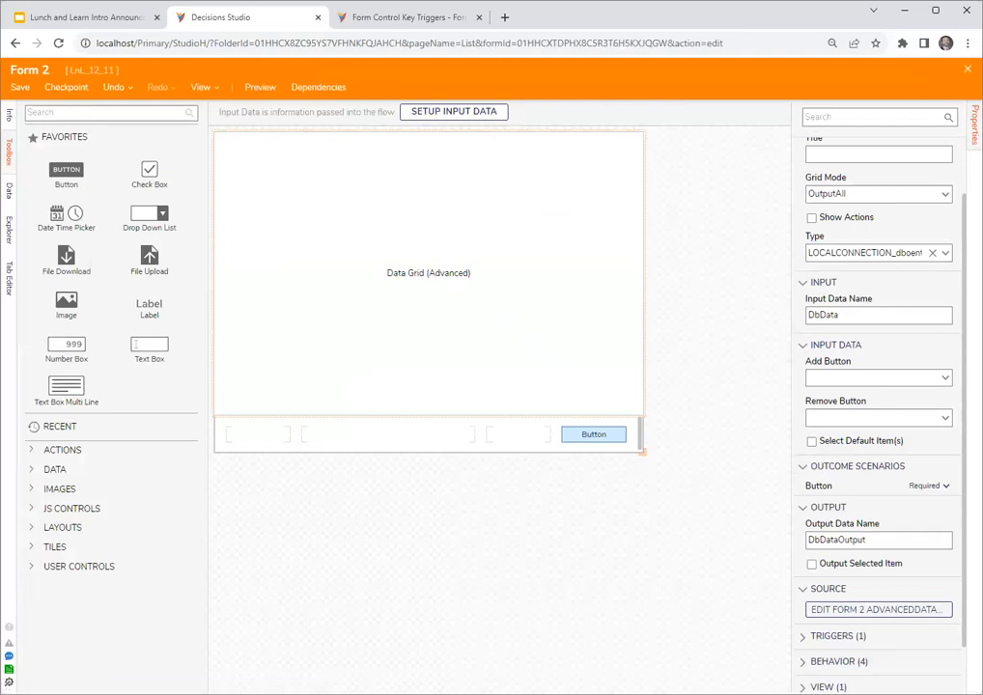
- Enable Show Actions on the advanced data grid, and save and close Form 2
left_click(842, 219)
left_click(454, 285)
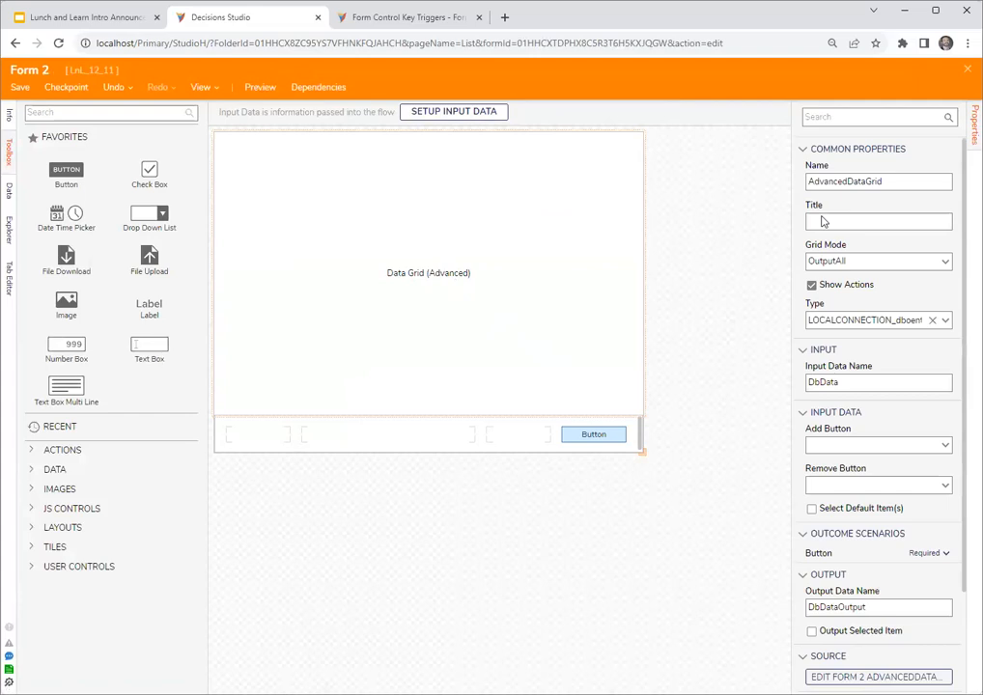
left_click(968, 68)
left_click(639, 441)
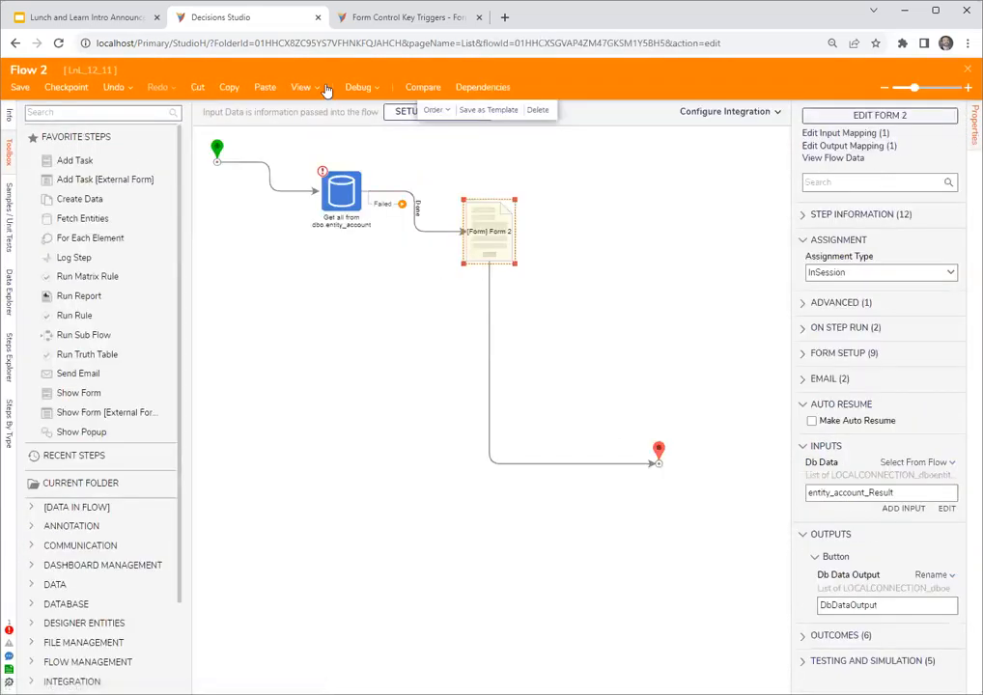
- Debug Flow 2 to check the actions offered on the processmining row of the form's grid, and close the debugger
left_click(358, 87)
left_click(492, 292)
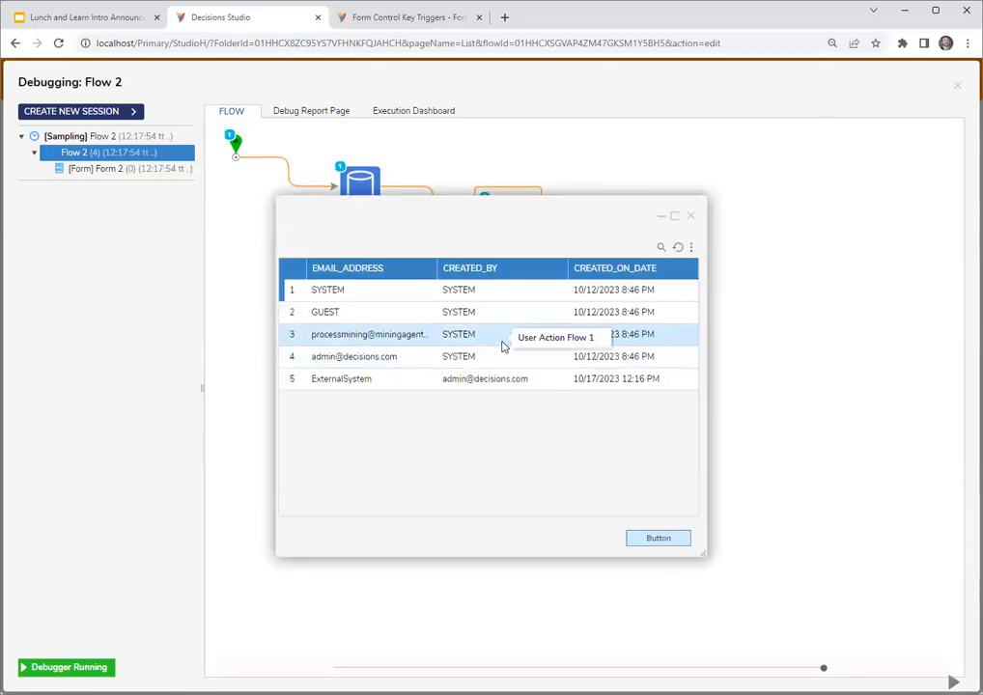
left_click_drag(500, 212, 598, 306)
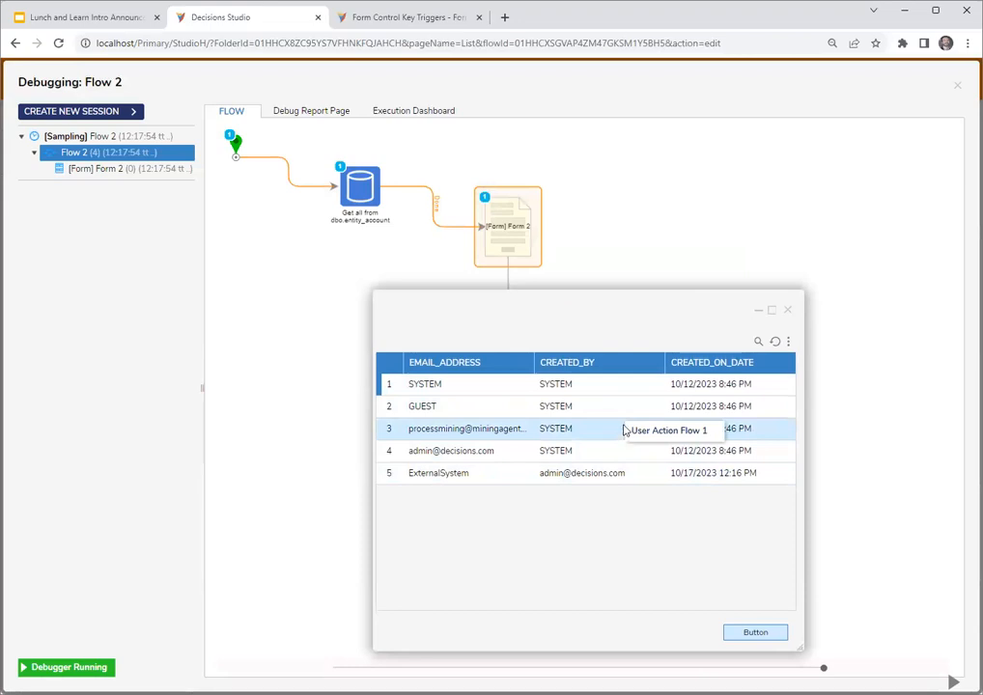
left_click_drag(630, 308, 668, 287)
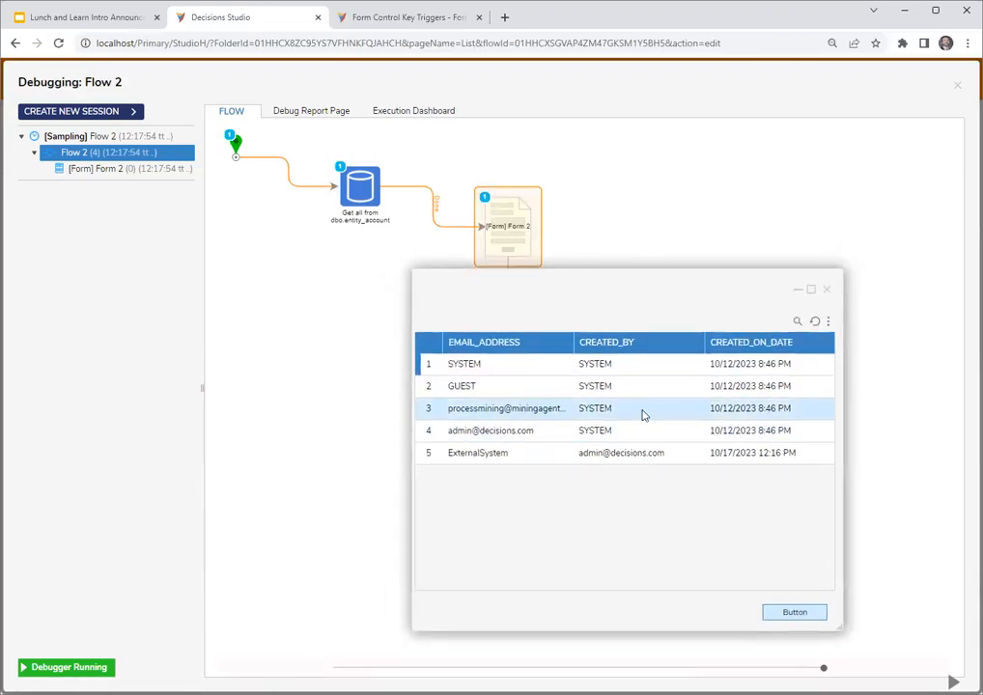
left_click_drag(671, 293, 648, 319)
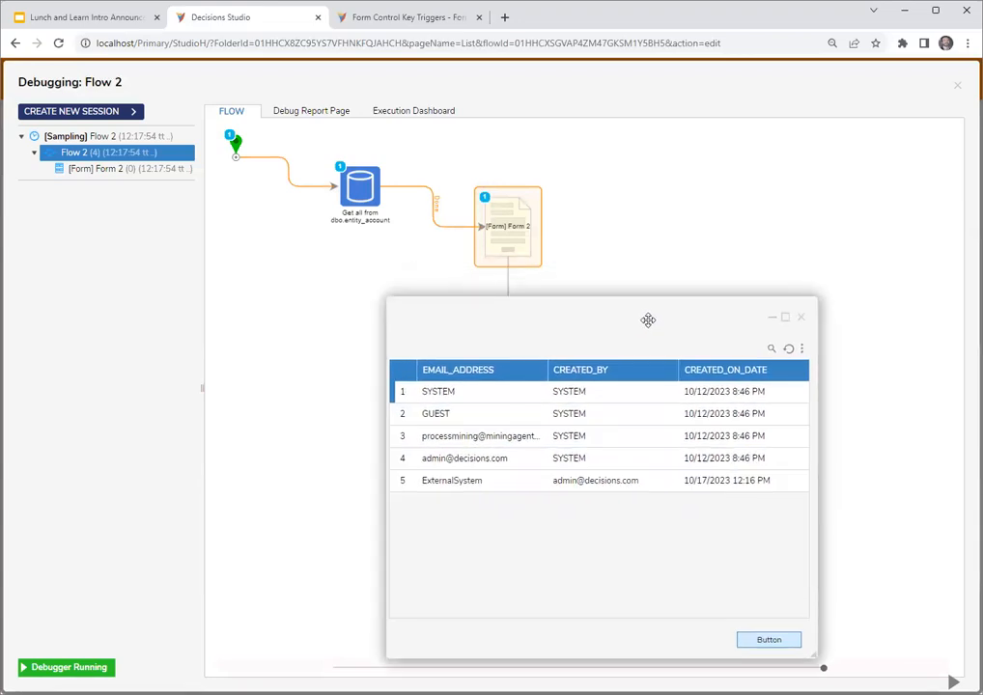
left_click(801, 317)
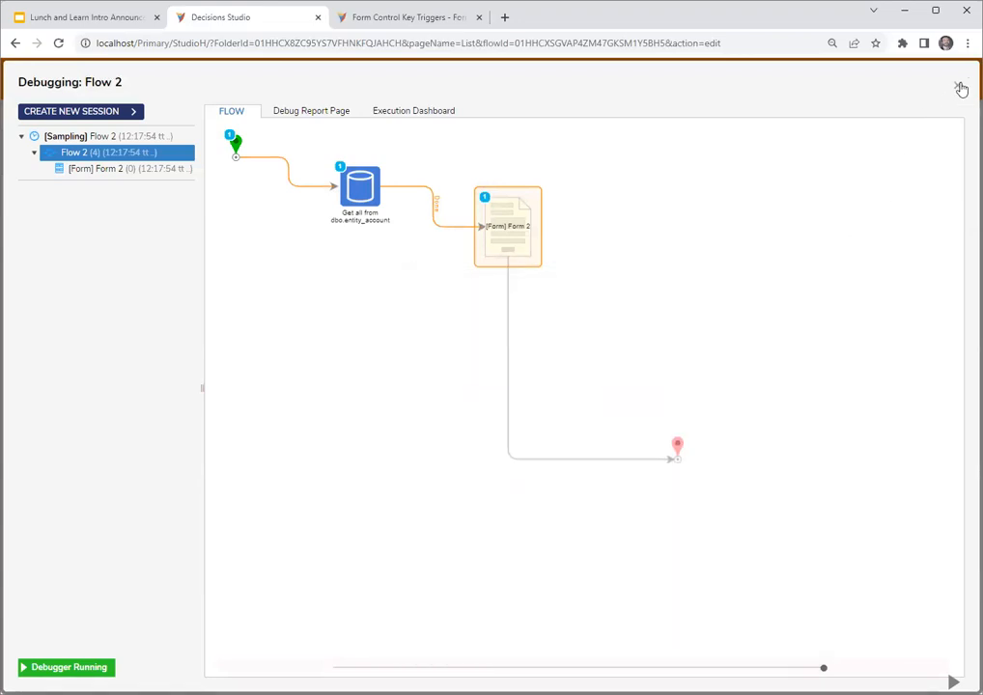
left_click(960, 88)
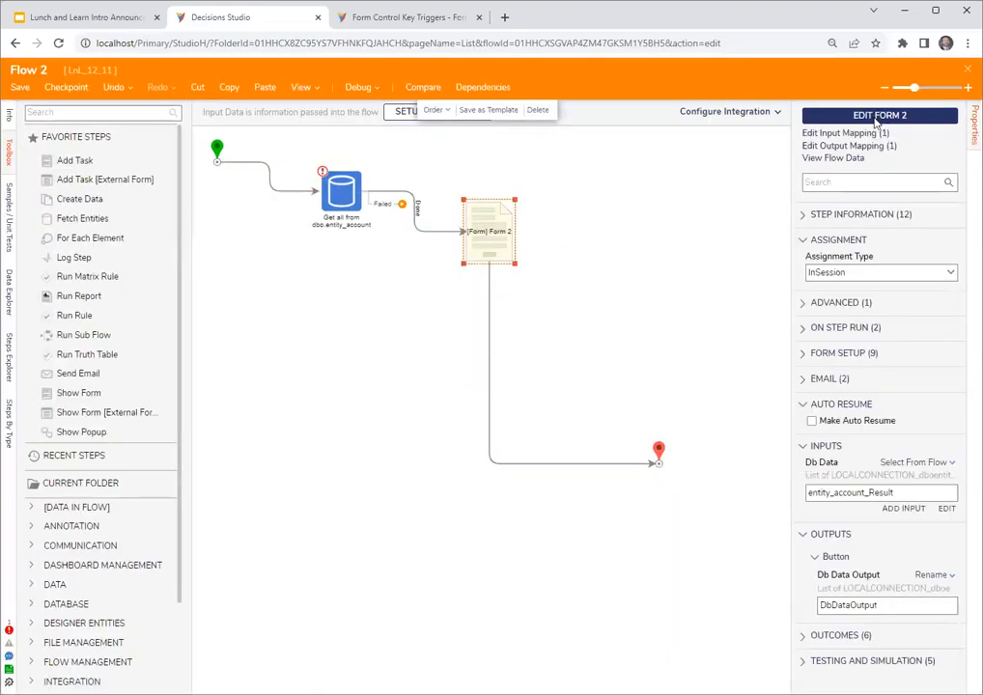
- Review the action context settings in Form 2's advanced data grid report, and close the report, the form and Flow 2
left_click(876, 117)
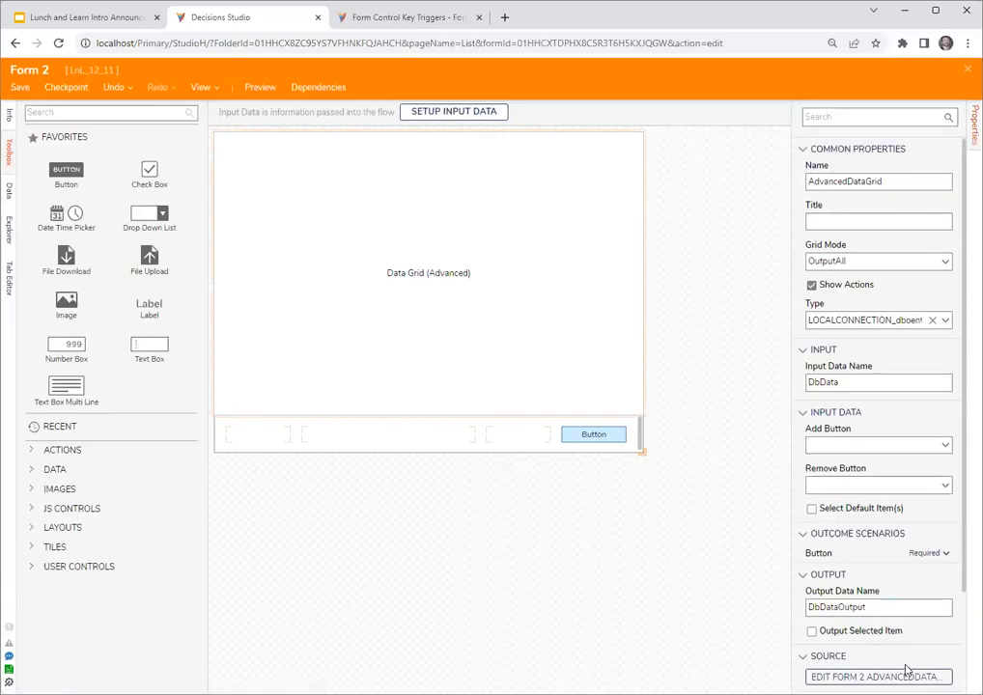
left_click(906, 673)
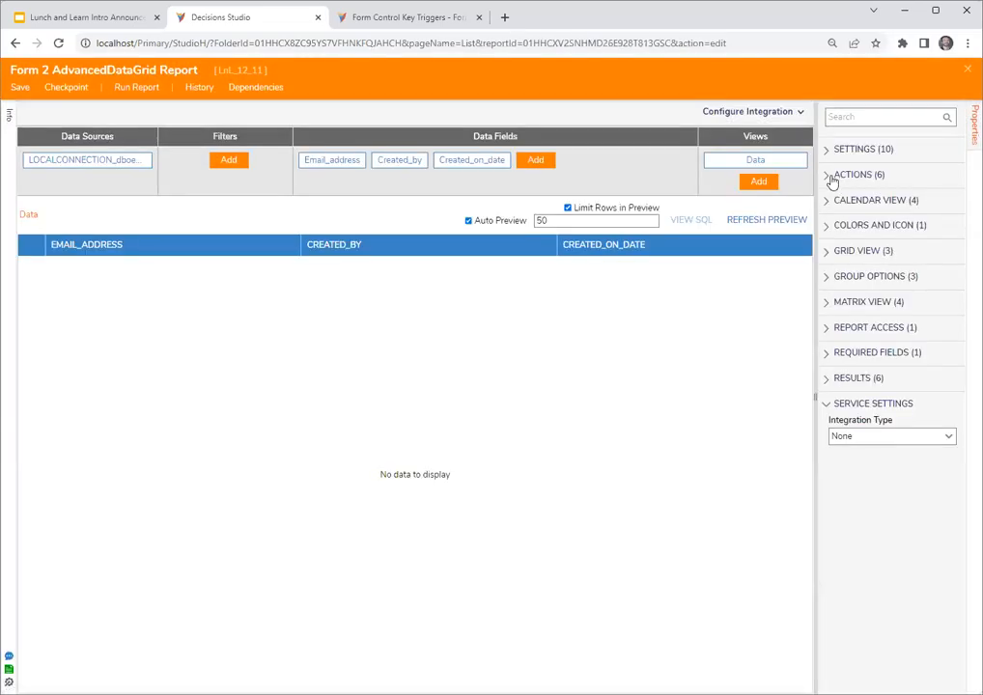
left_click(831, 177)
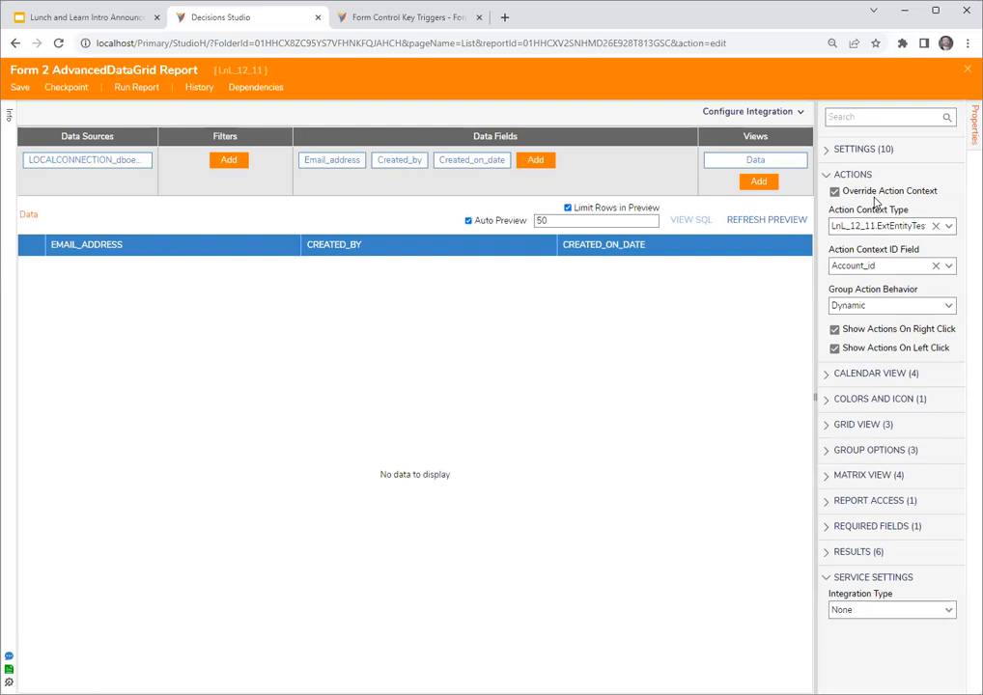
left_click(877, 265)
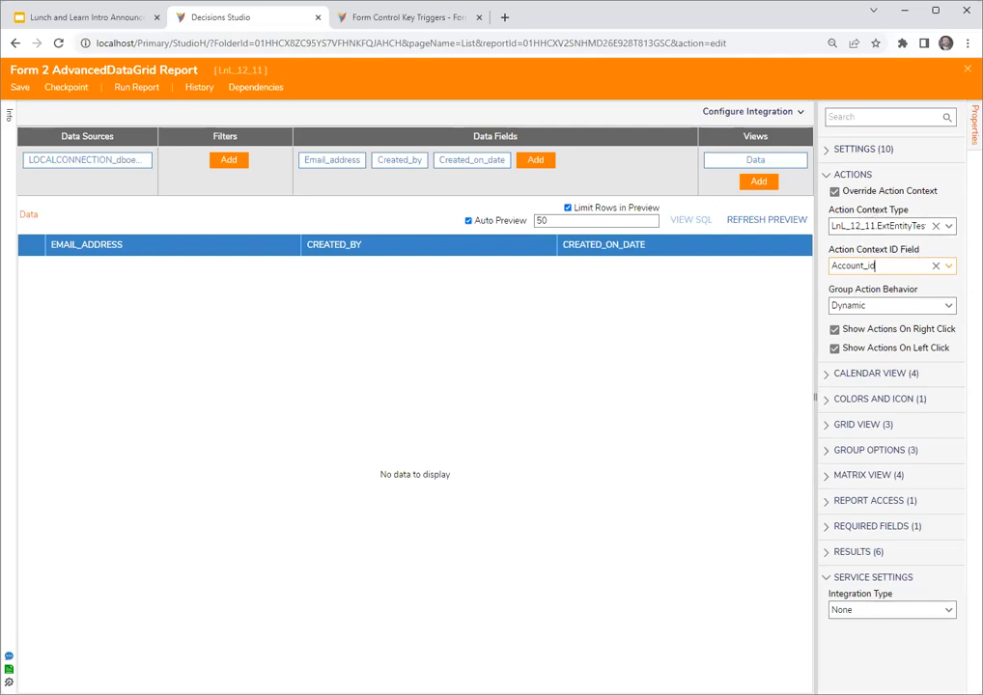
left_click(968, 69)
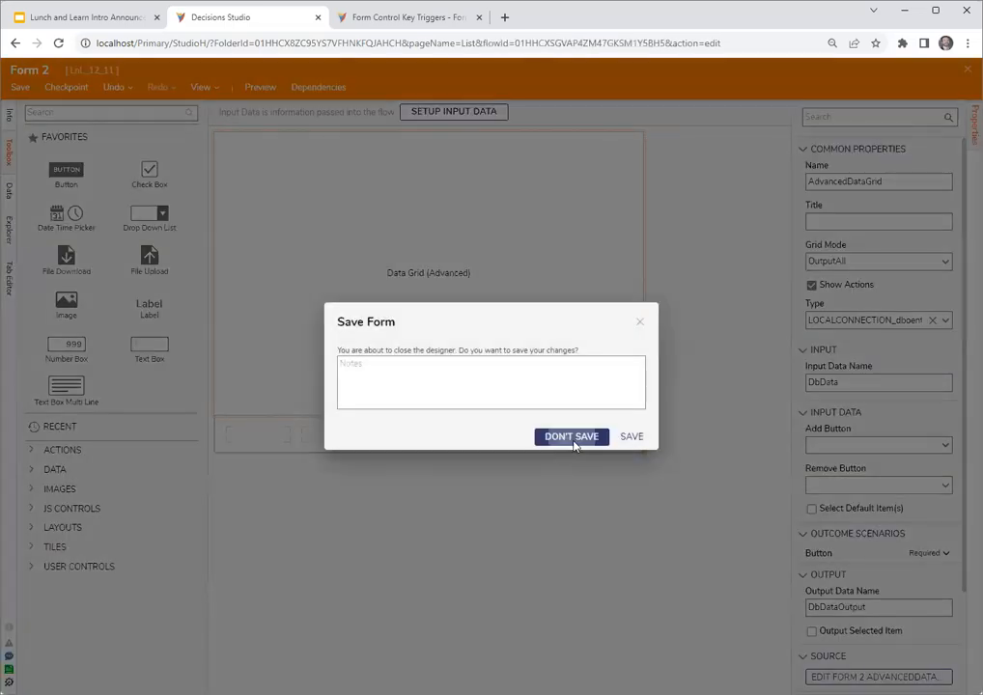
left_click(570, 437)
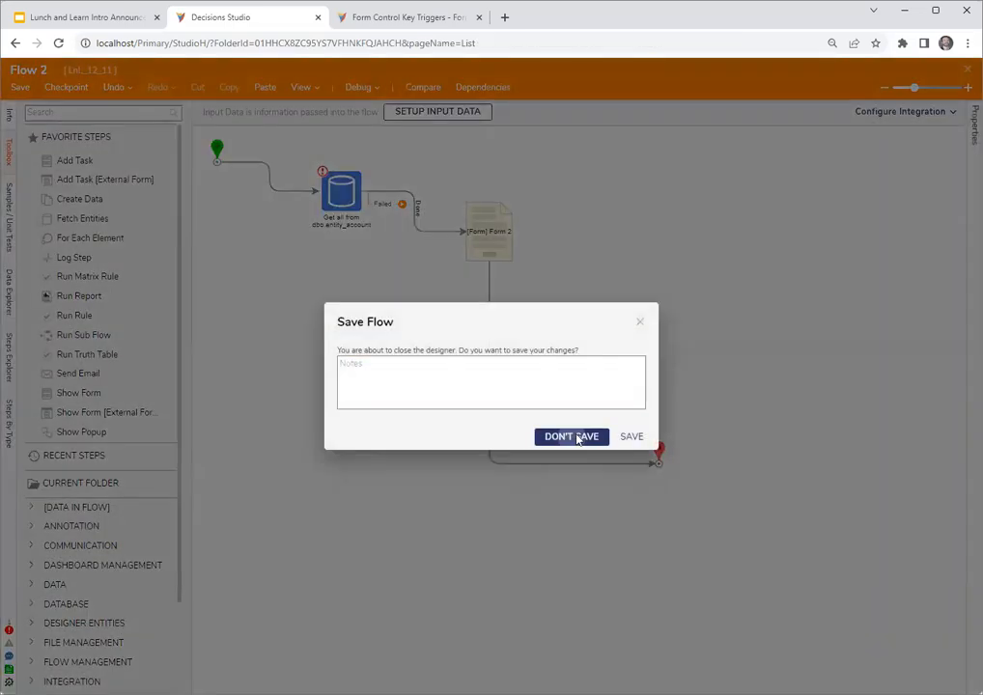
left_click(578, 436)
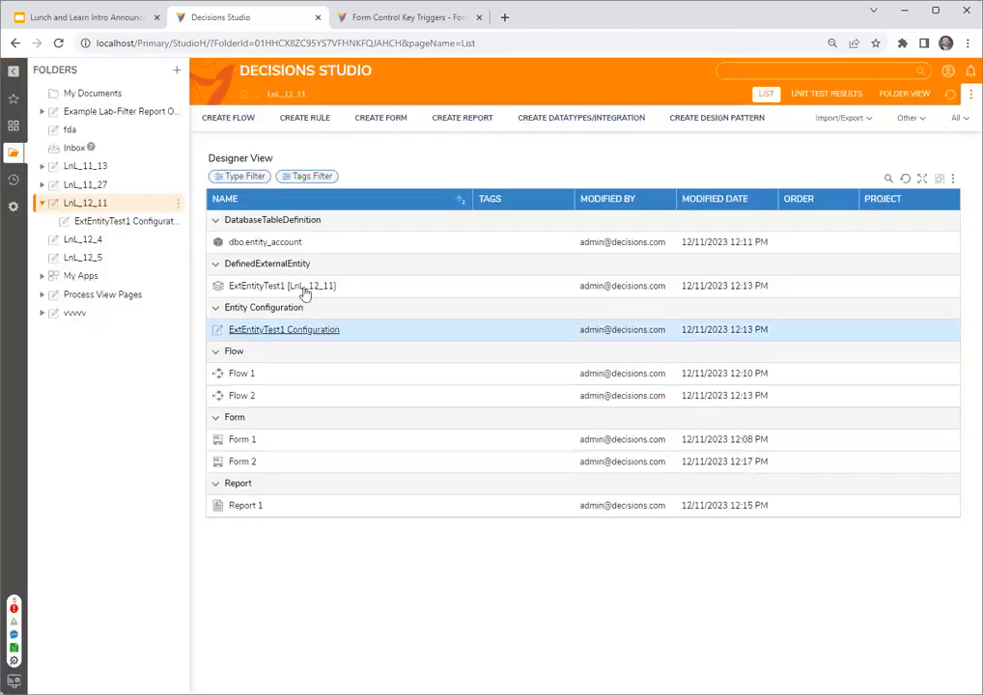
- Open the ExtEntityTest1 Configuration folder under LnL_12_11 to view the entity's flows
left_click(128, 223)
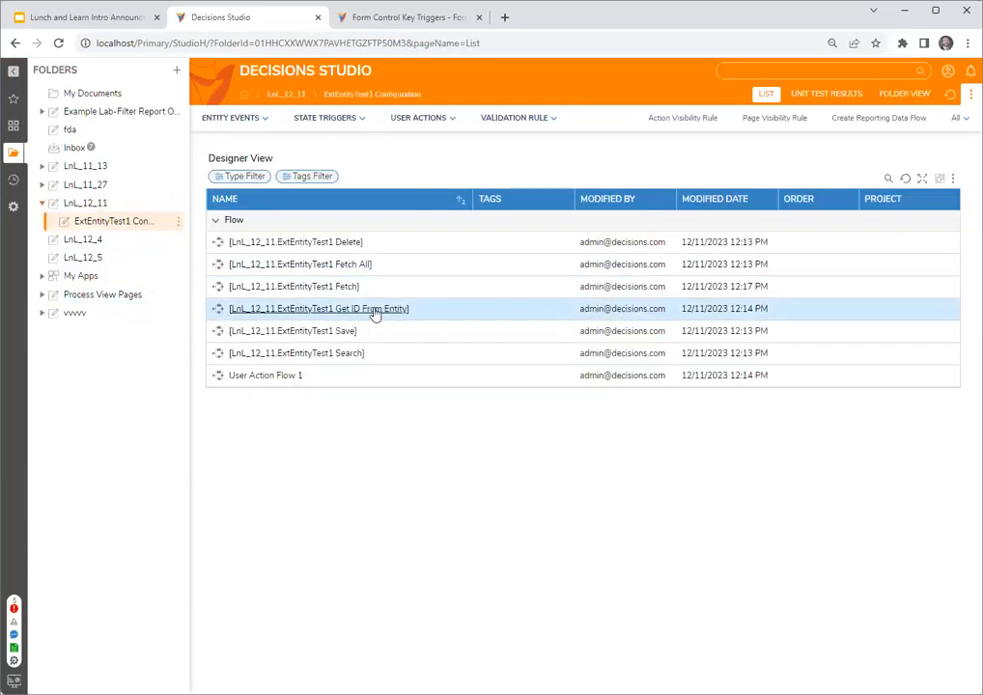
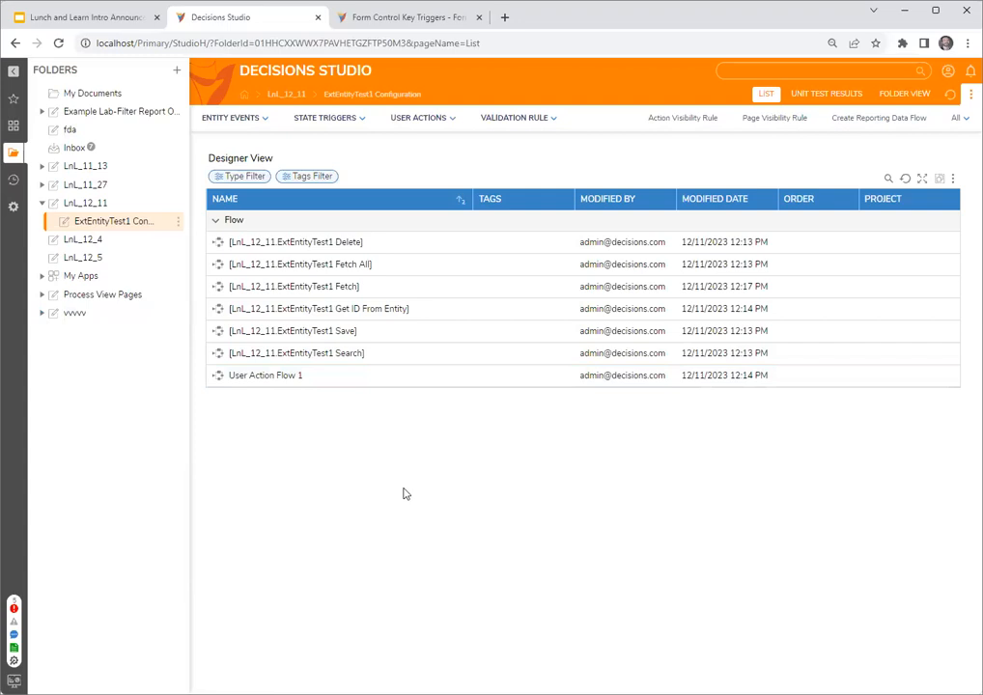
- Start a new database structure in the LnL_12_11 folder, named dbtest1, with a String field str1
left_click(113, 204)
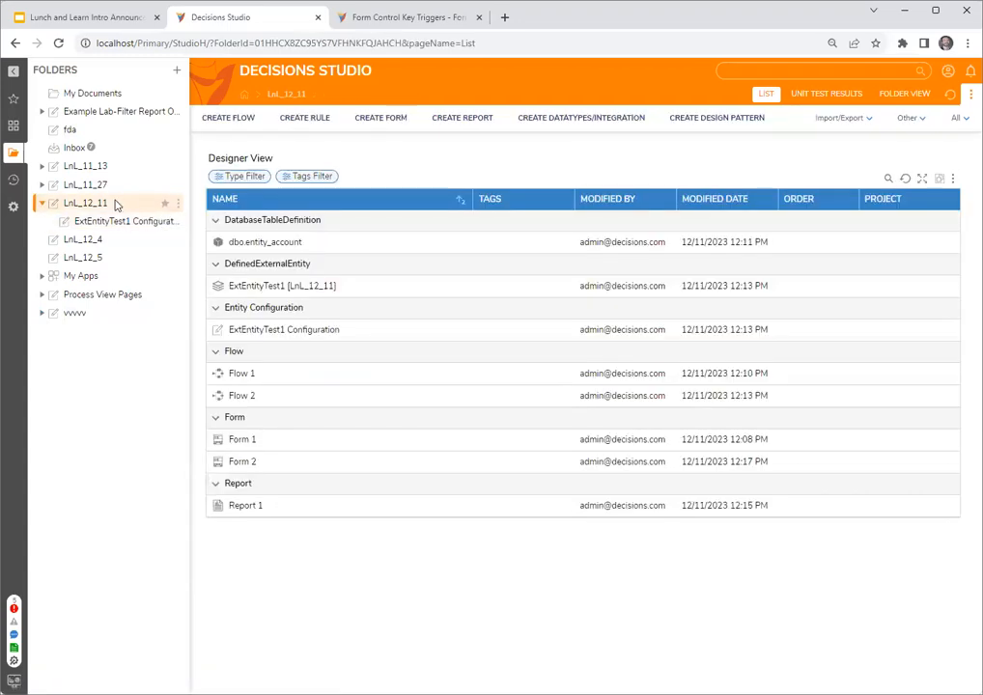
left_click(566, 117)
left_click(359, 254)
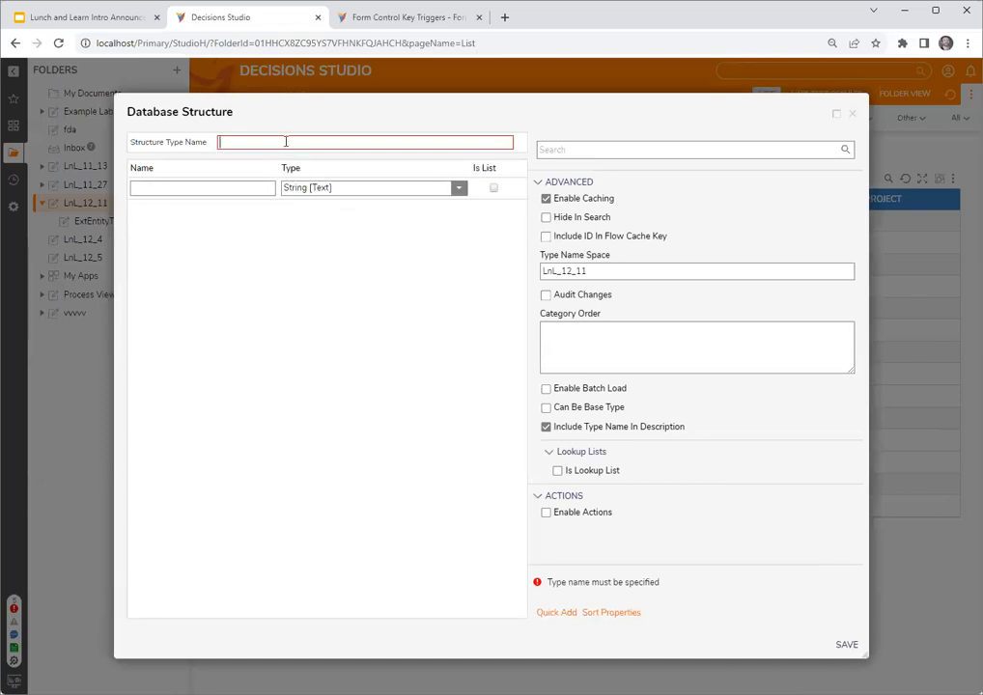
type("dbtest1")
key("Tab")
type("str1")
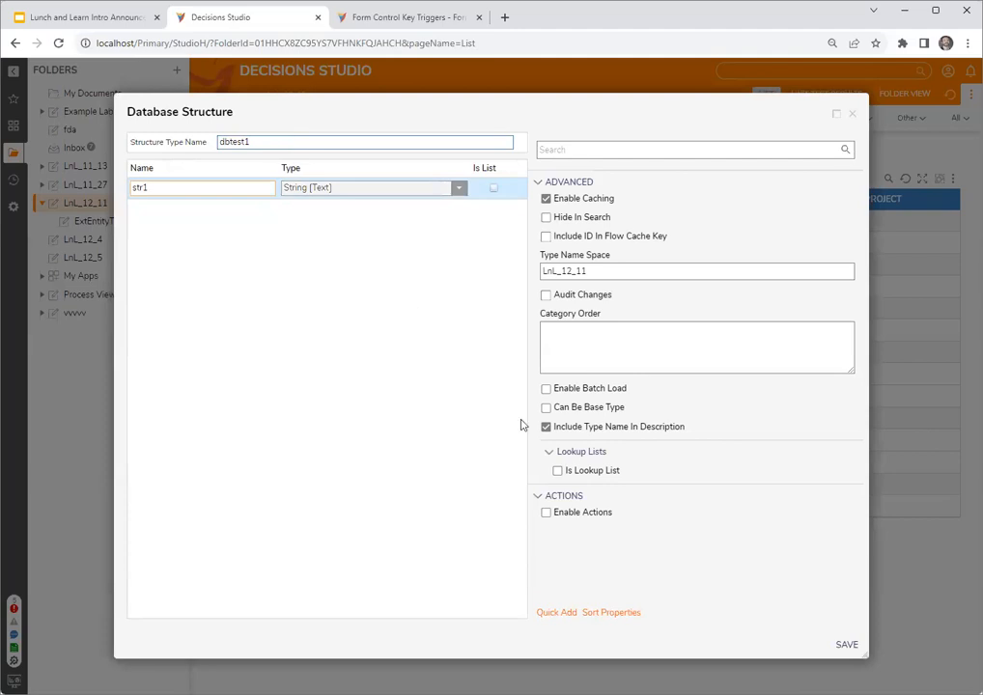
- Enable actions on the dbtest1 structure and save it
left_click(361, 146)
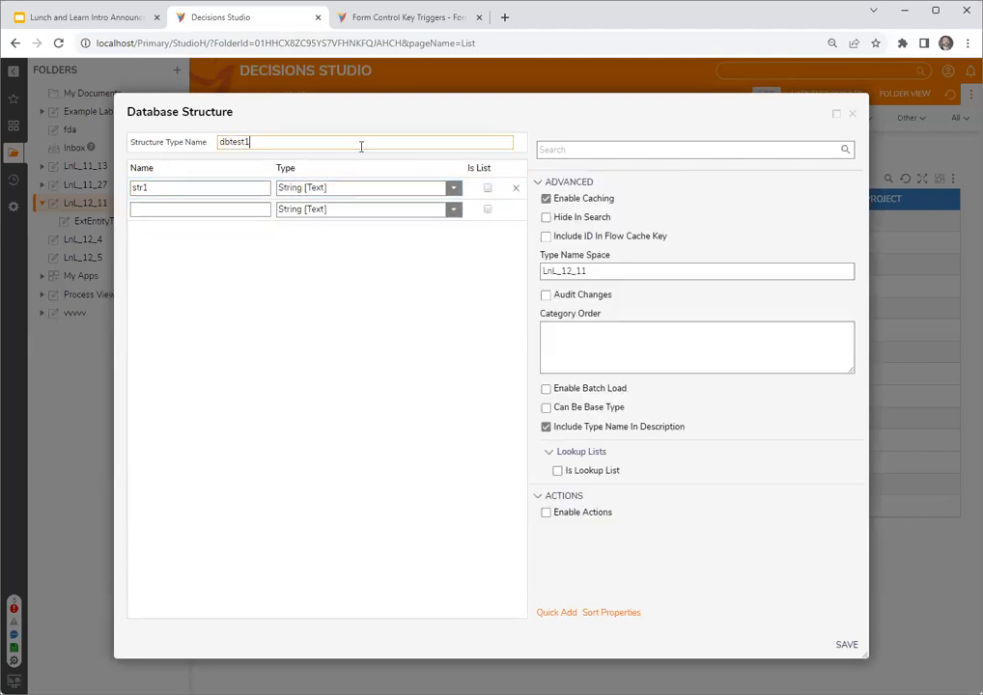
left_click(570, 519)
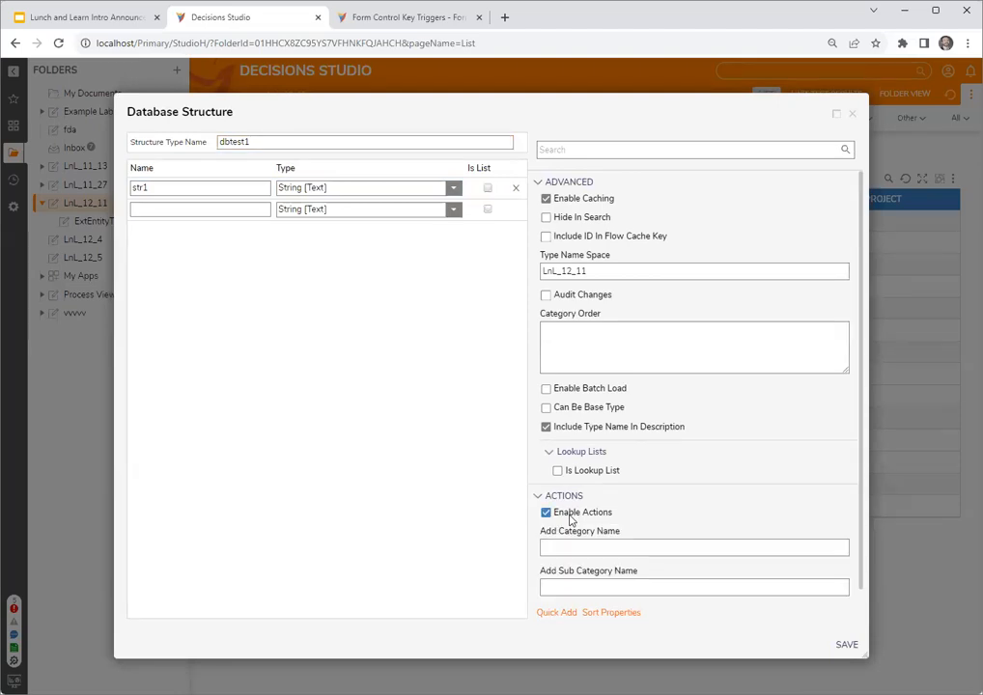
scroll(662, 494, "down", 1)
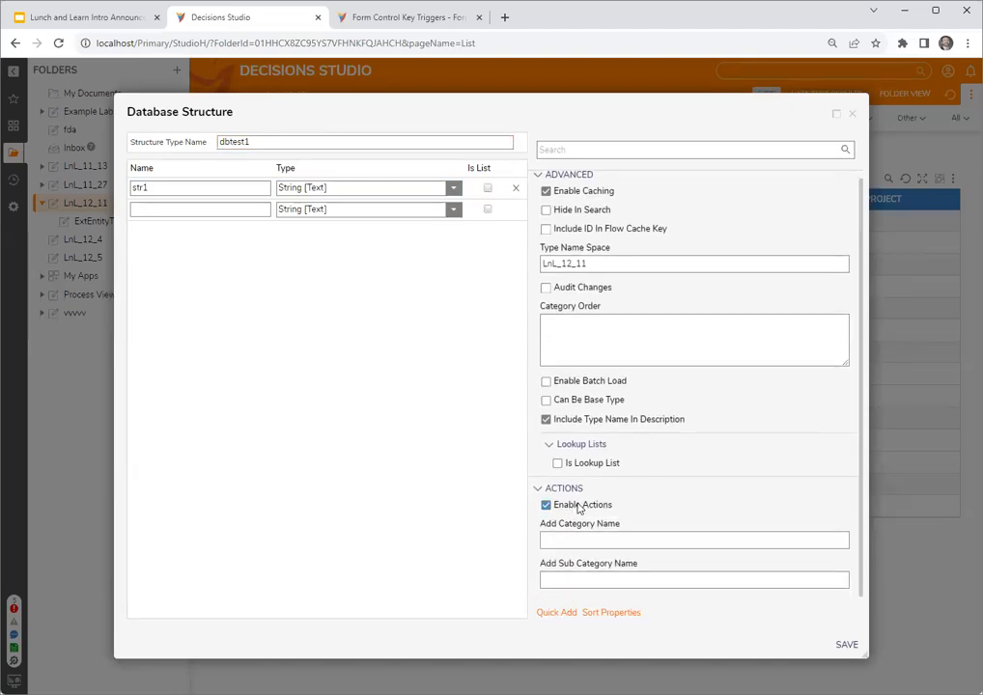
left_click(846, 643)
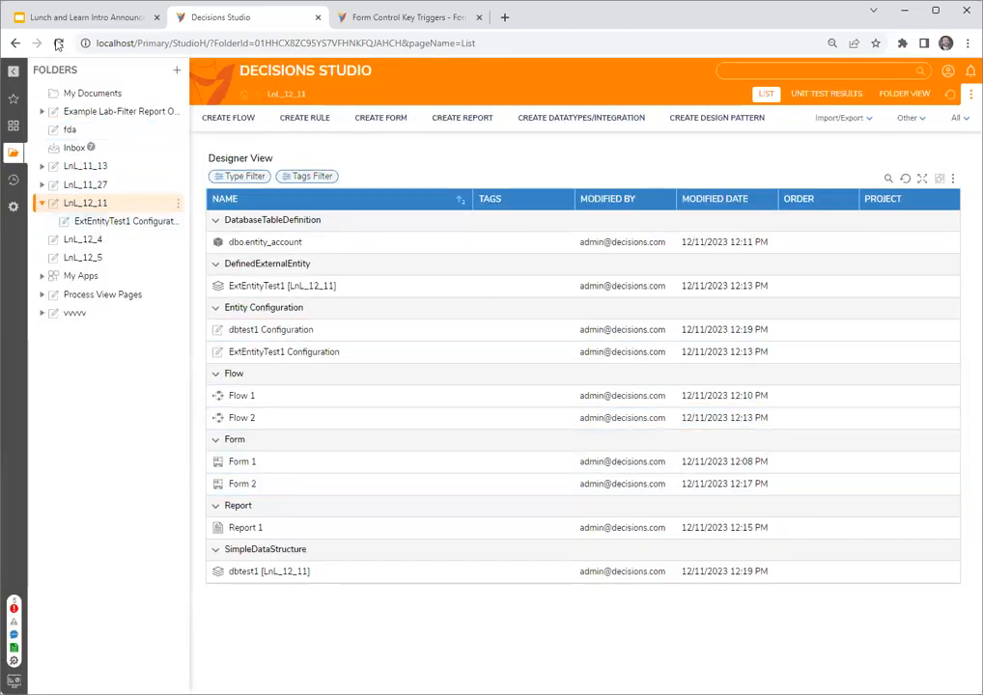
- Reload the studio and compare the user action options of the dbtest1 Configuration folder with the ExtEntityTest1 Configuration folder
left_click(59, 43)
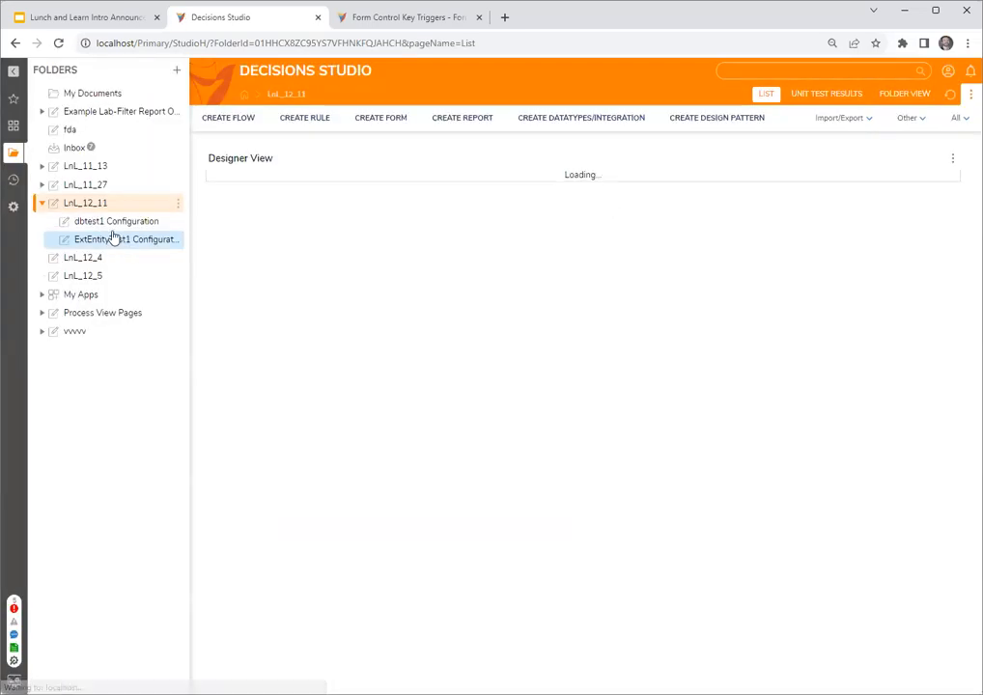
left_click(114, 223)
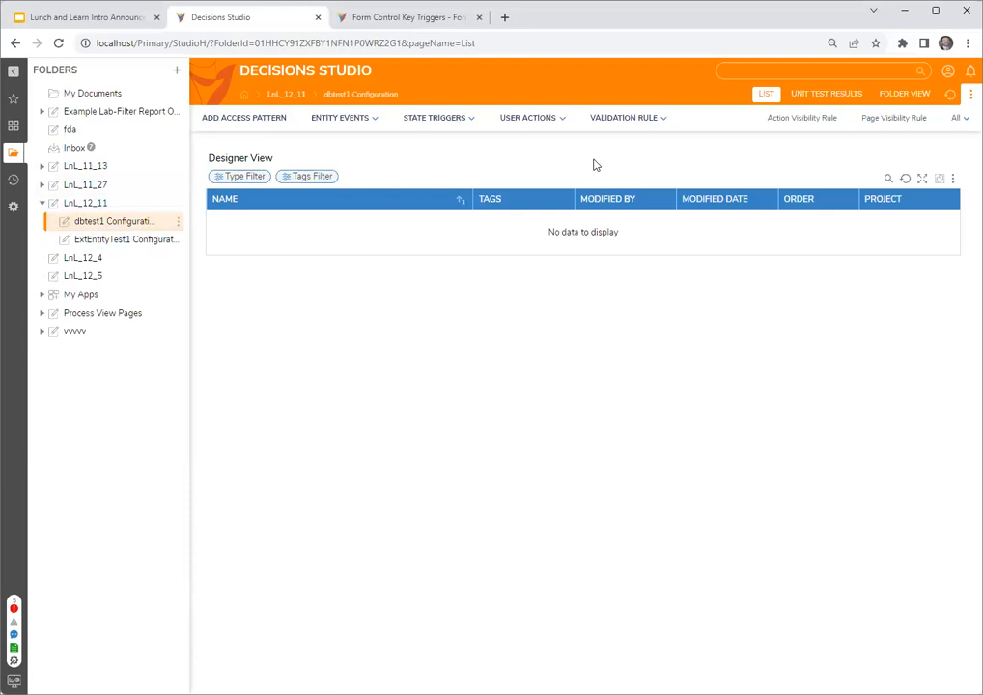
left_click(561, 119)
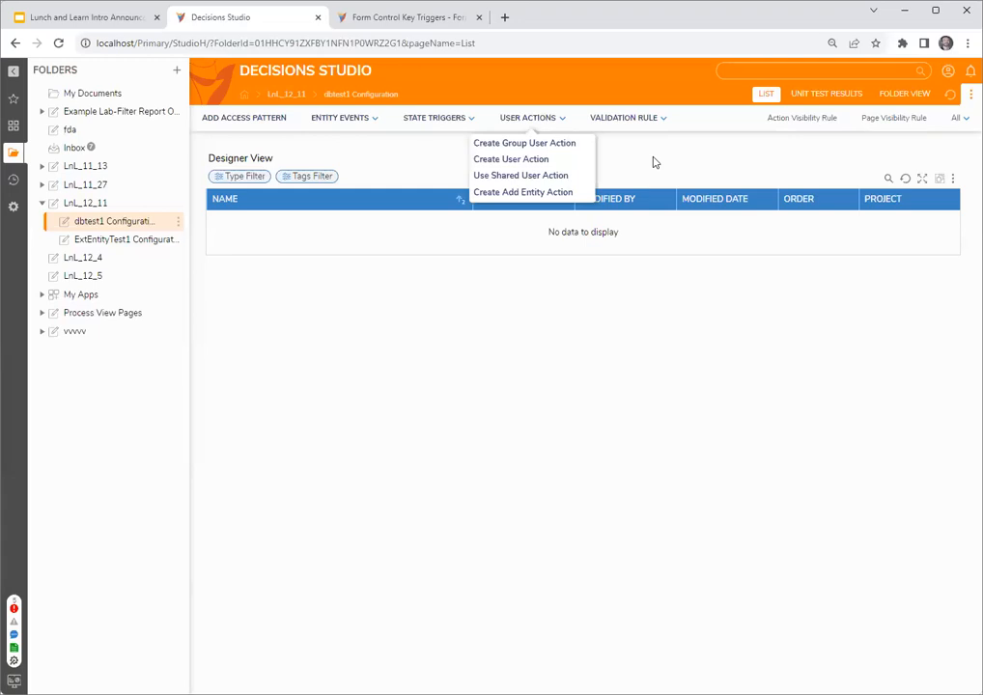
left_click(109, 242)
left_click(109, 243)
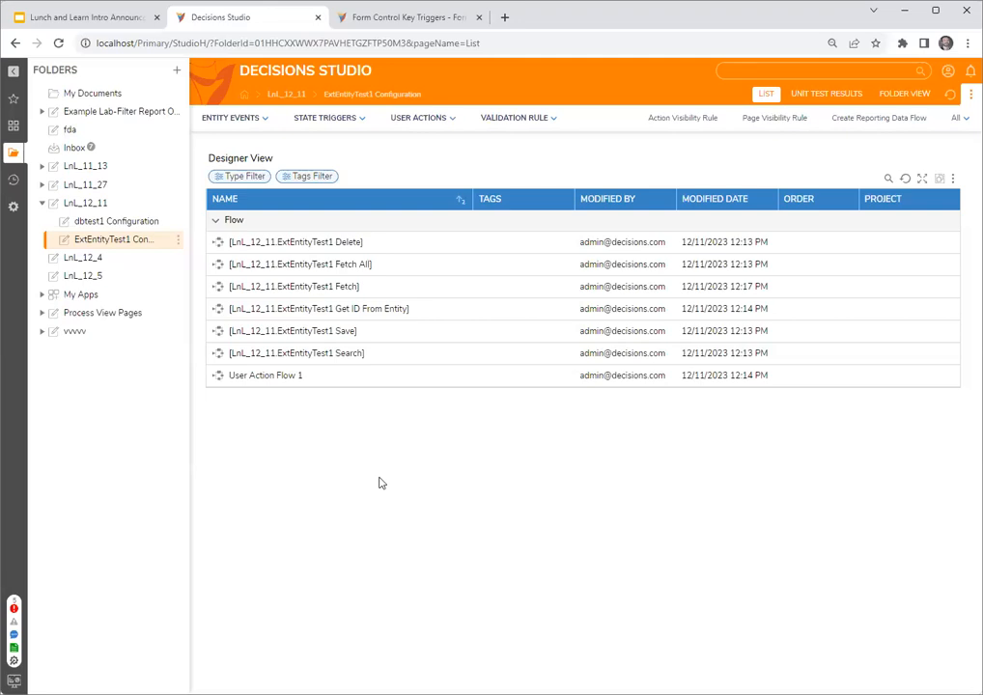
- Review the type-level settings of the dbtest1 structure in the LnL_12_11 folder, and close its editor
left_click(85, 203)
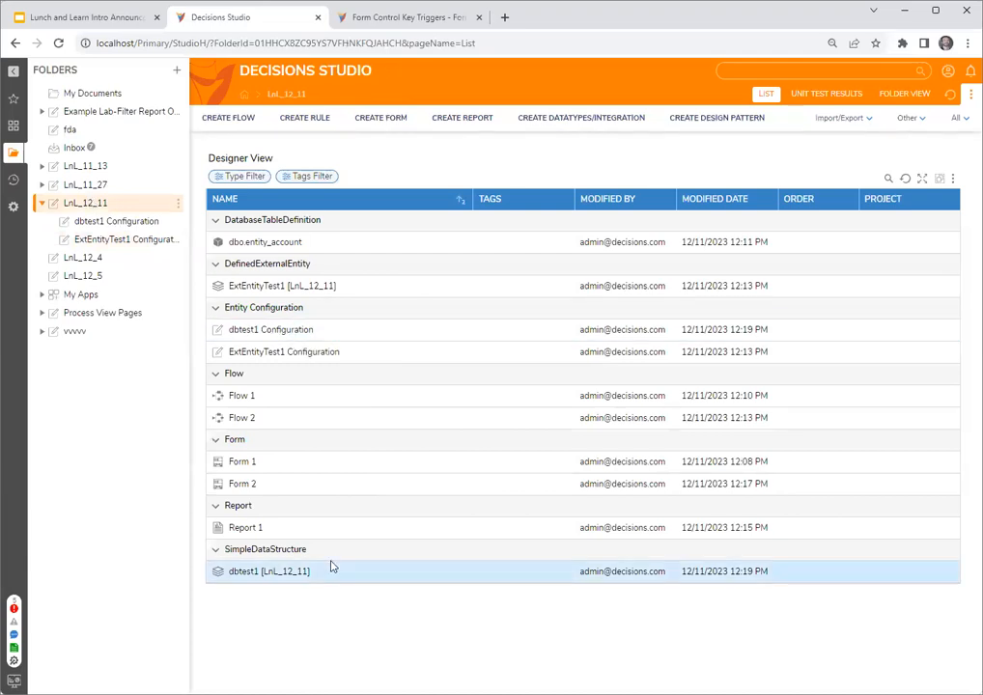
right_click(300, 572)
left_click(338, 494)
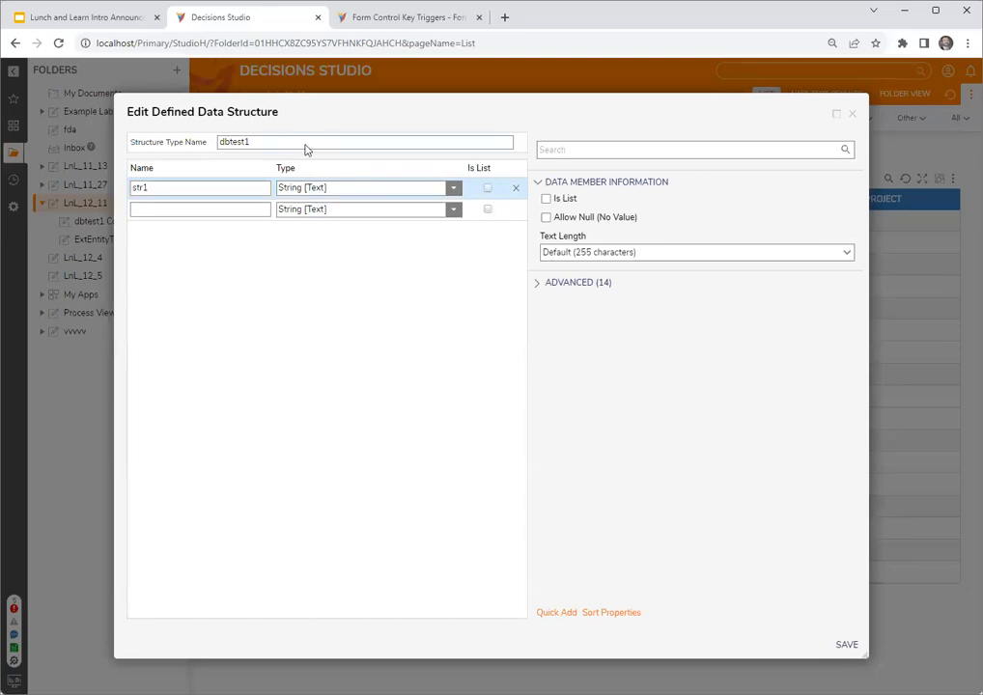
left_click(204, 146)
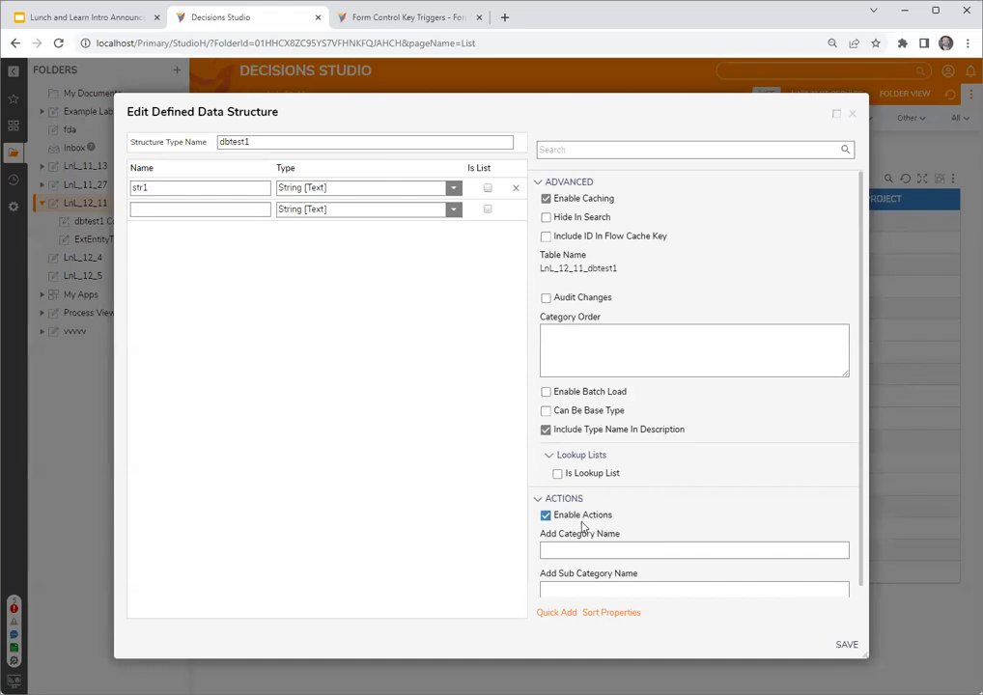
left_click(852, 114)
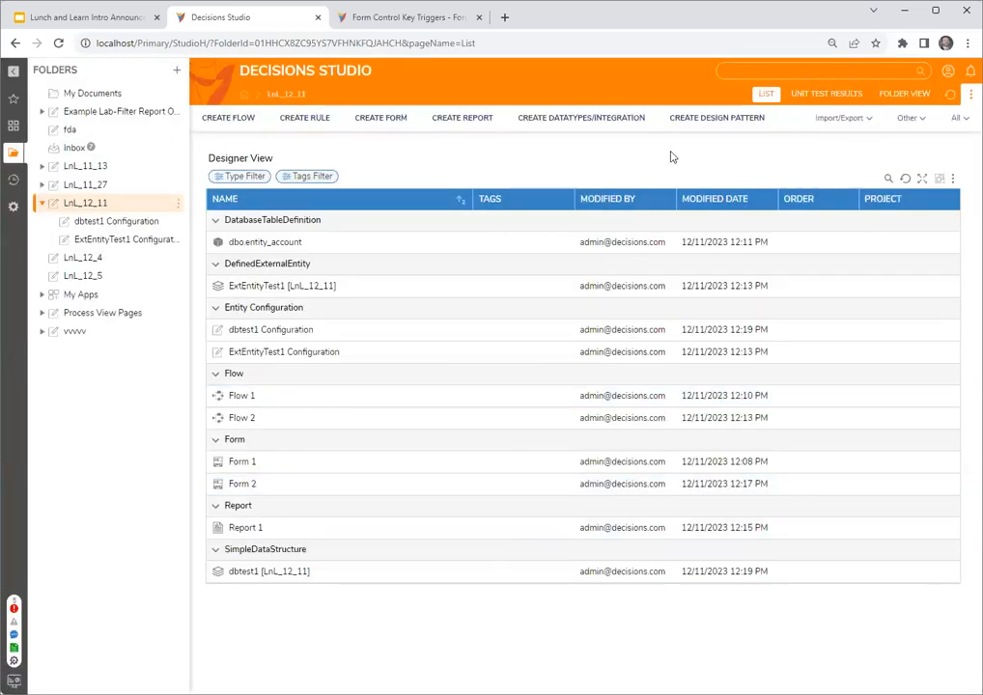
- Create a database structure named test123 with a String field asdf, leaving actions disabled, and reload the studio
left_click(608, 124)
left_click(424, 277)
type("test123")
left_click(228, 188)
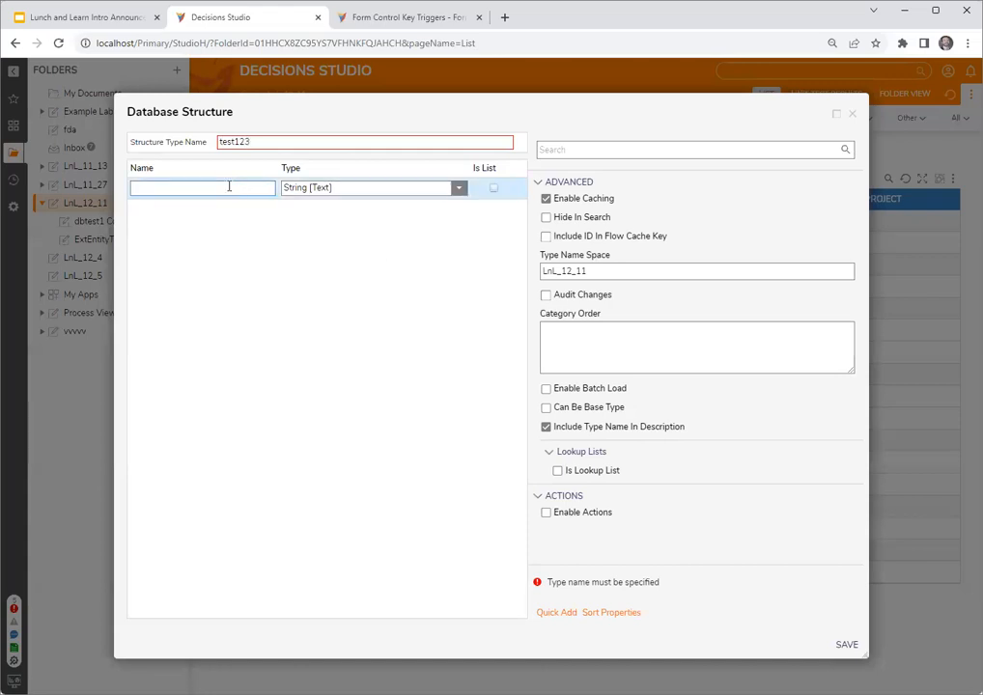
type("asdf")
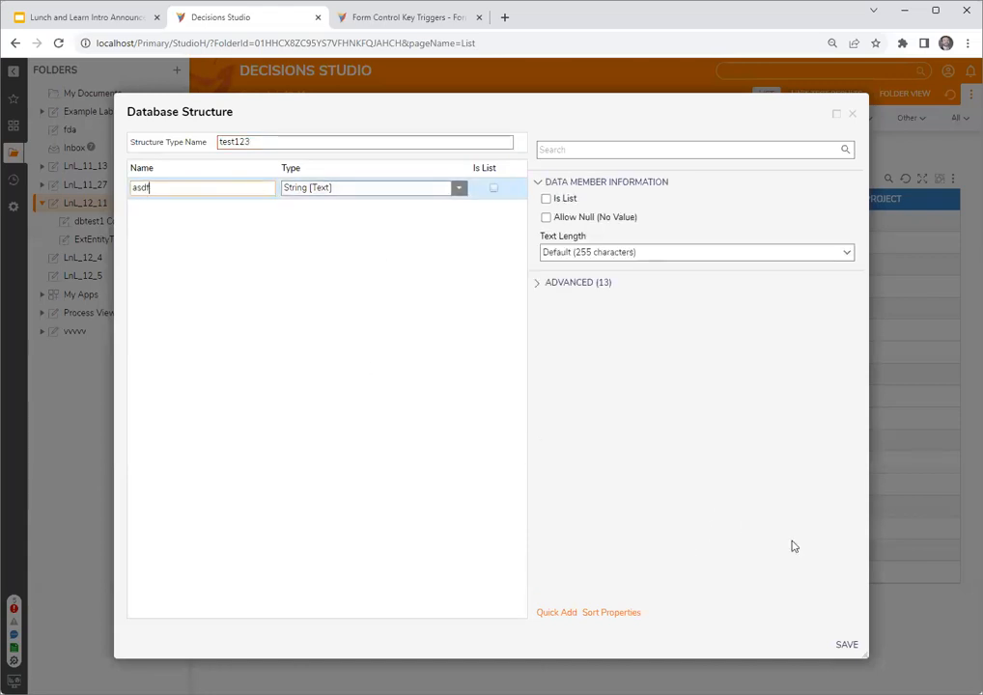
left_click(850, 645)
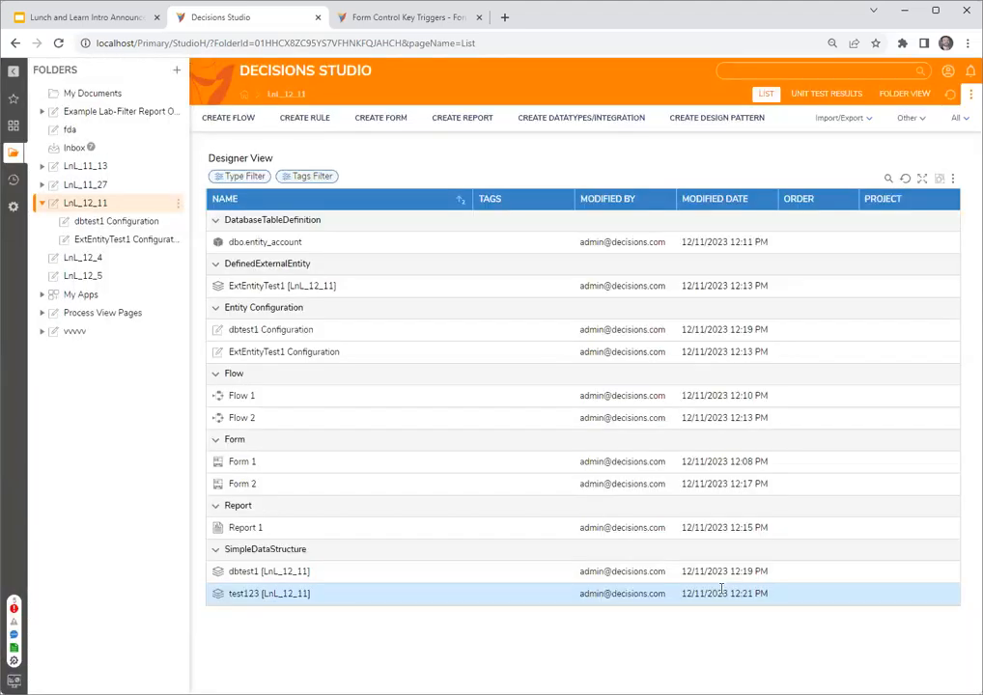
left_click(59, 43)
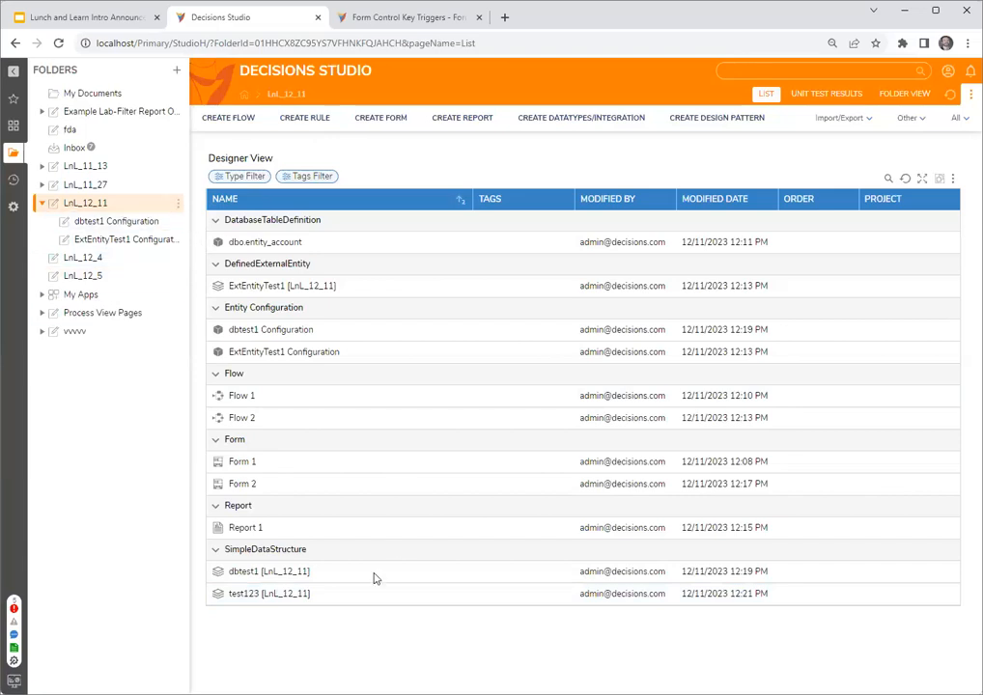
right_click(259, 574)
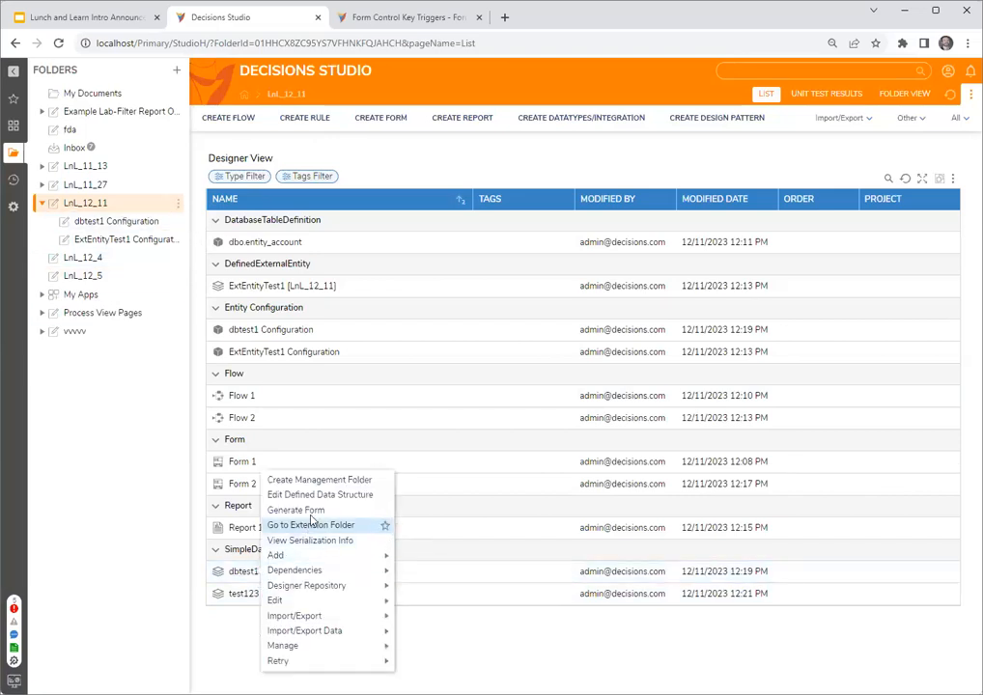
left_click(320, 494)
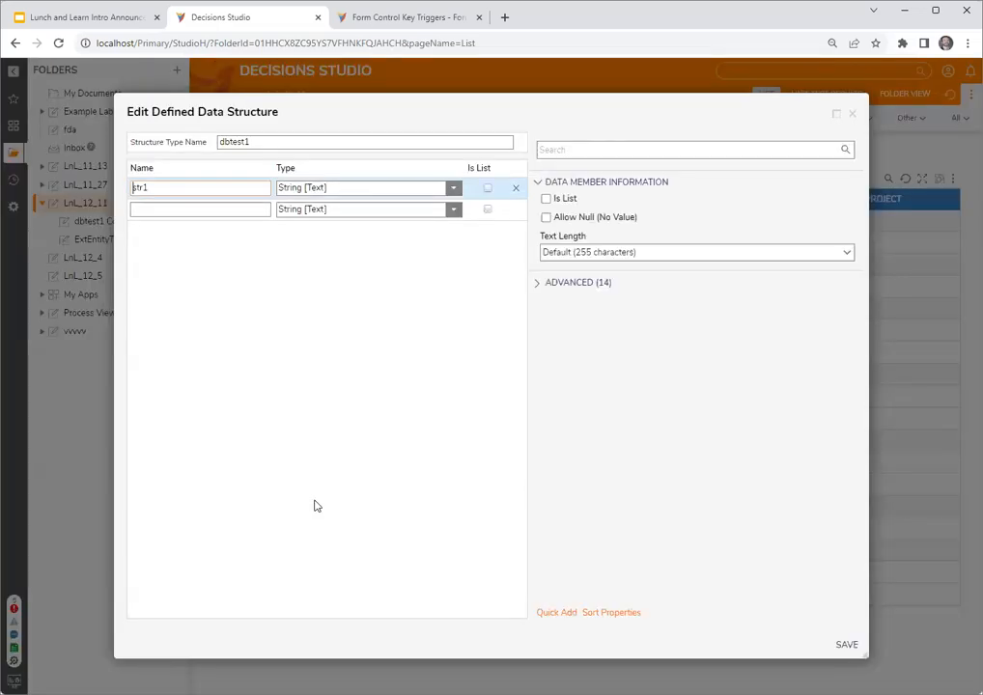
left_click(853, 117)
- Enable actions on the existing test123 structure, save it, and reload the studio
right_click(253, 593)
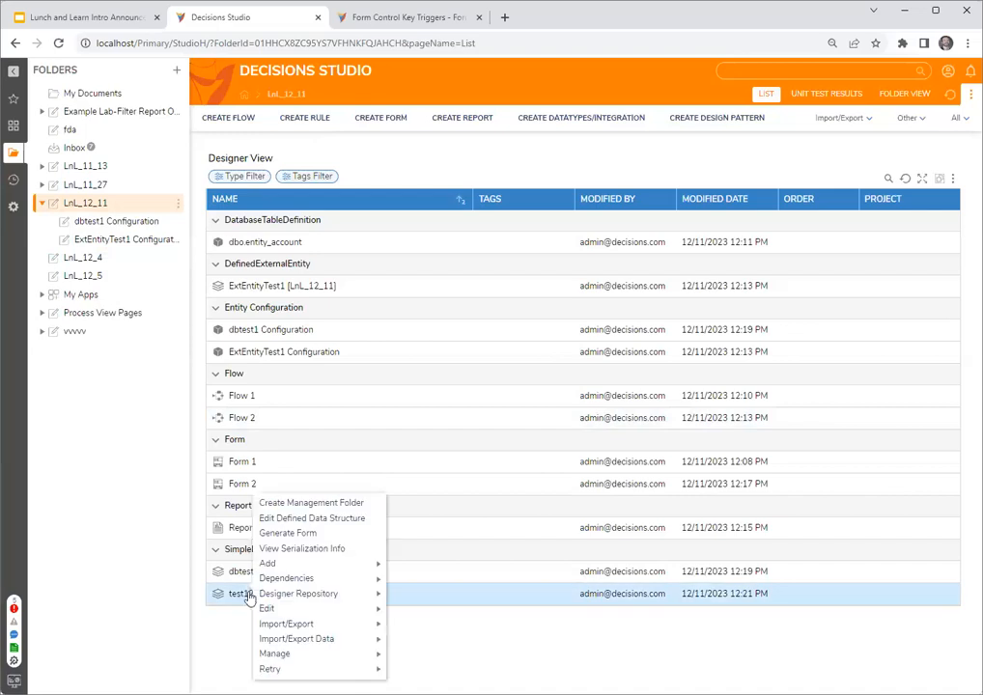
left_click(286, 522)
left_click(184, 151)
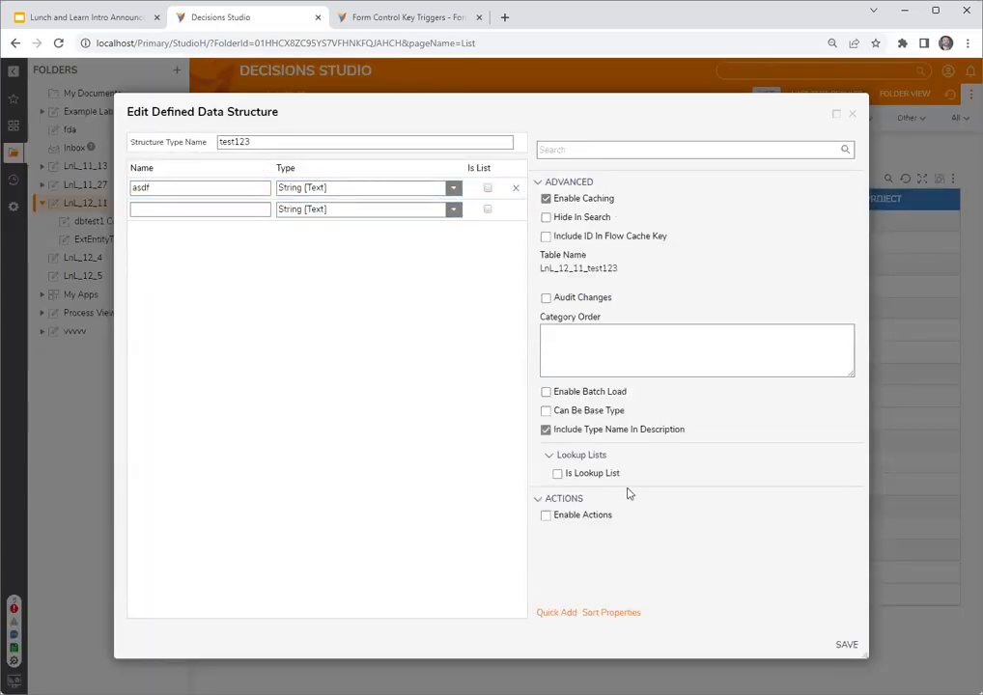
left_click(574, 515)
left_click(846, 644)
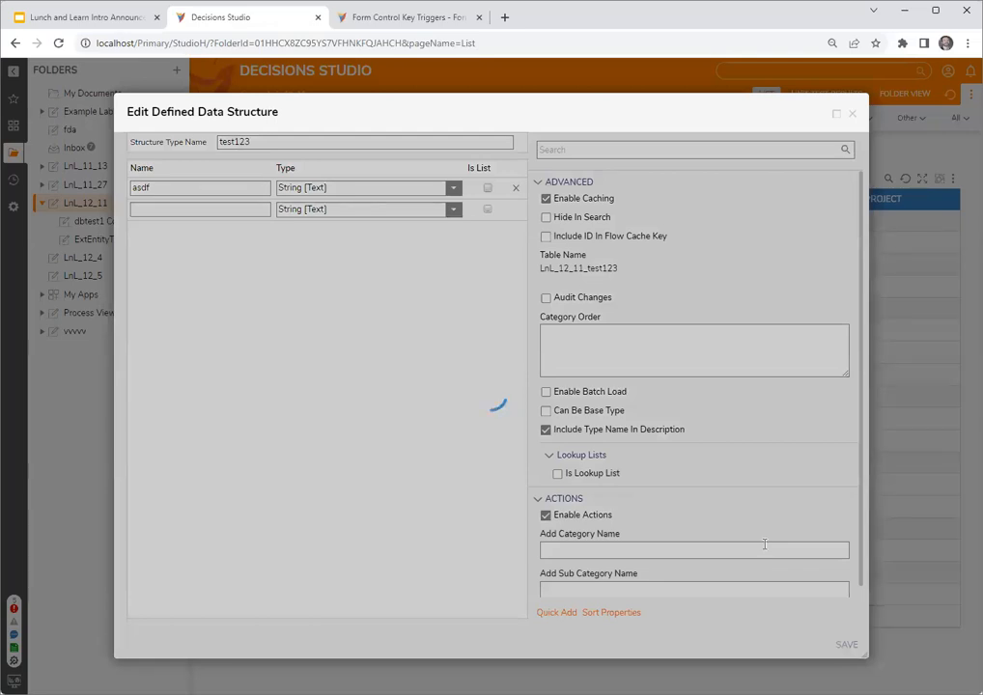
key("F5")
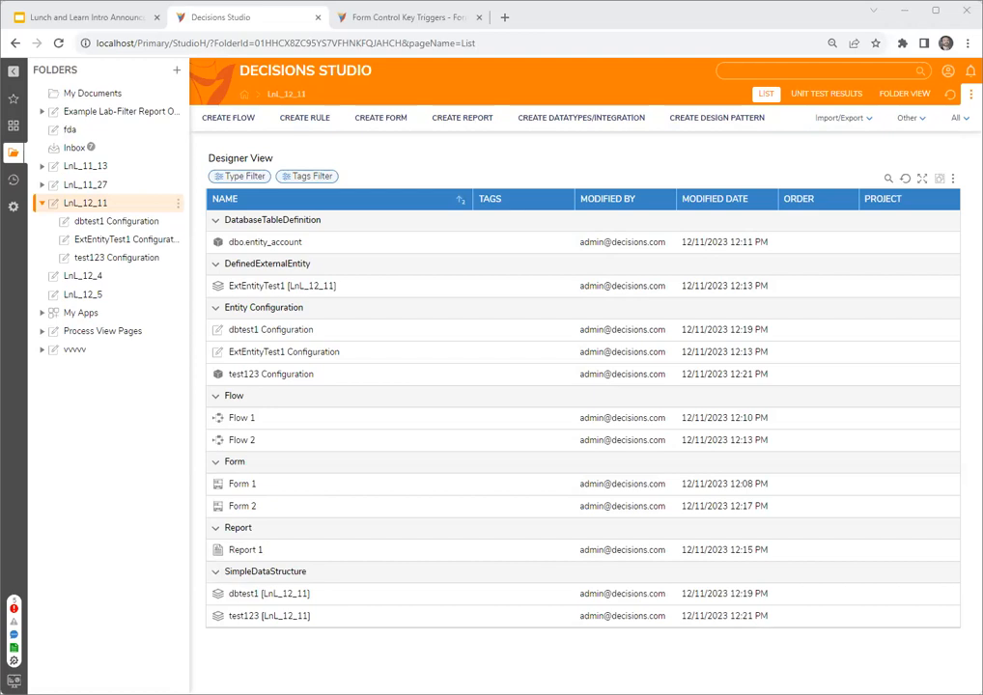
- Open Form 2 from Flow 2 and open the source report of its advanced data grid
double_click(247, 447)
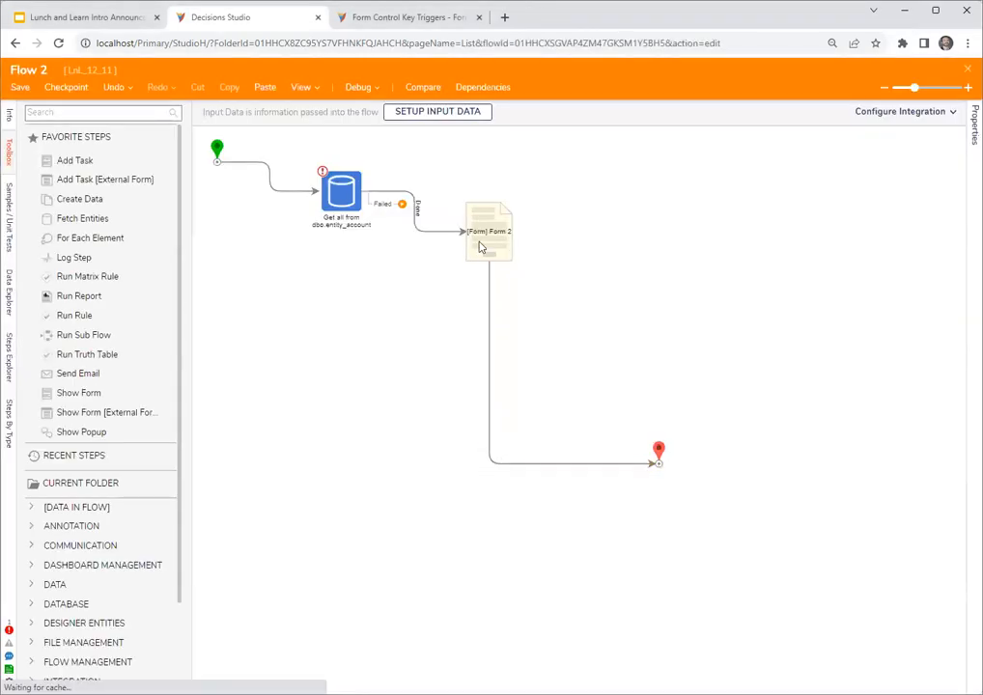
left_click(480, 247)
left_click(897, 119)
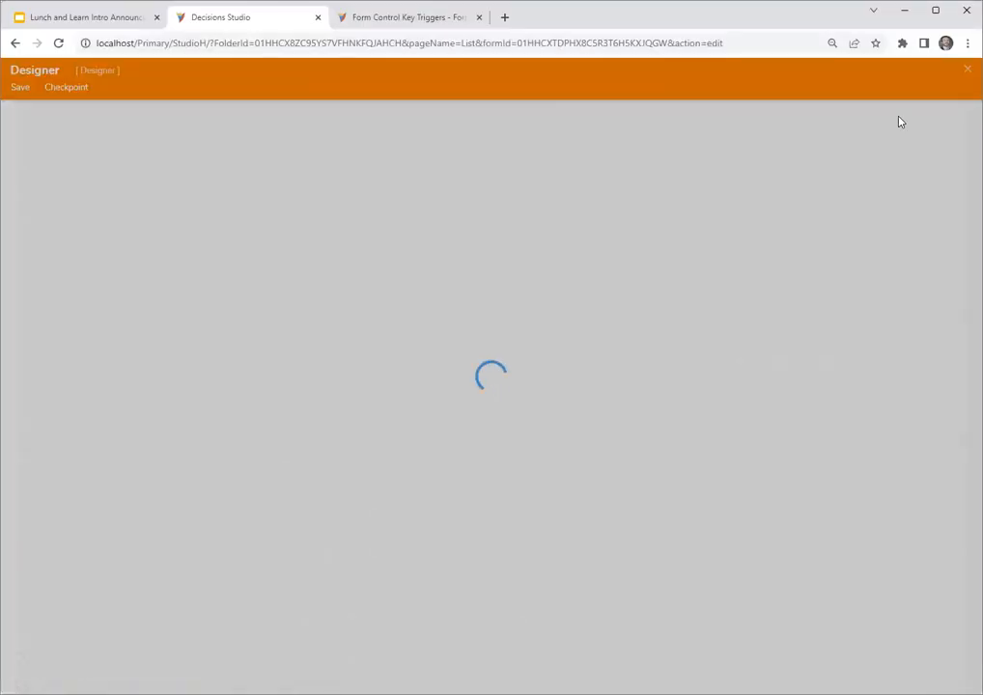
left_click(477, 281)
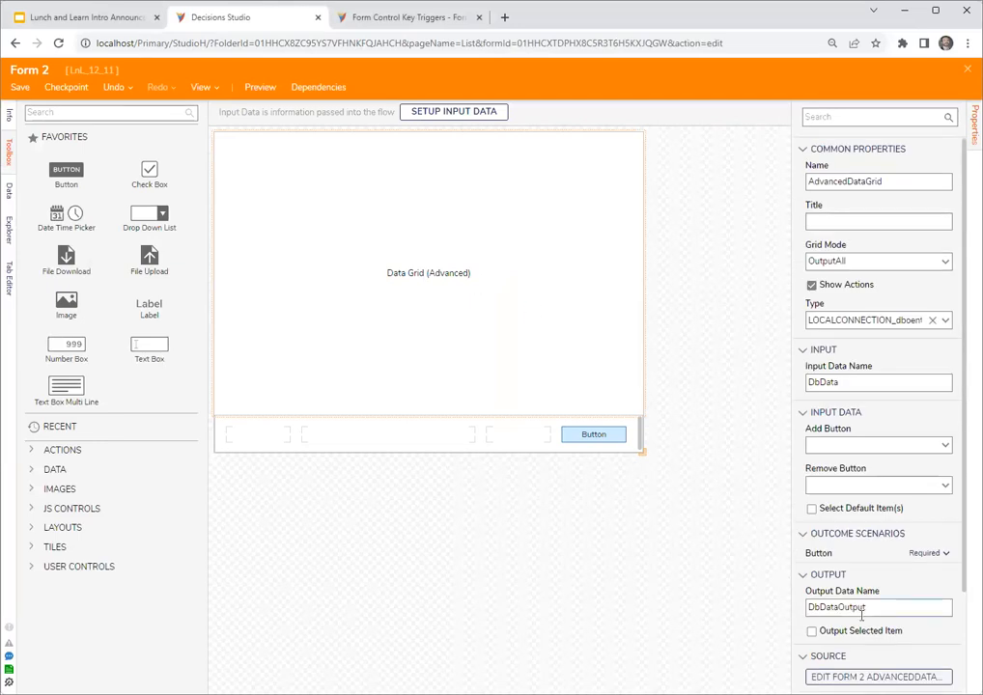
scroll(862, 614, "down", 2)
left_click(886, 556)
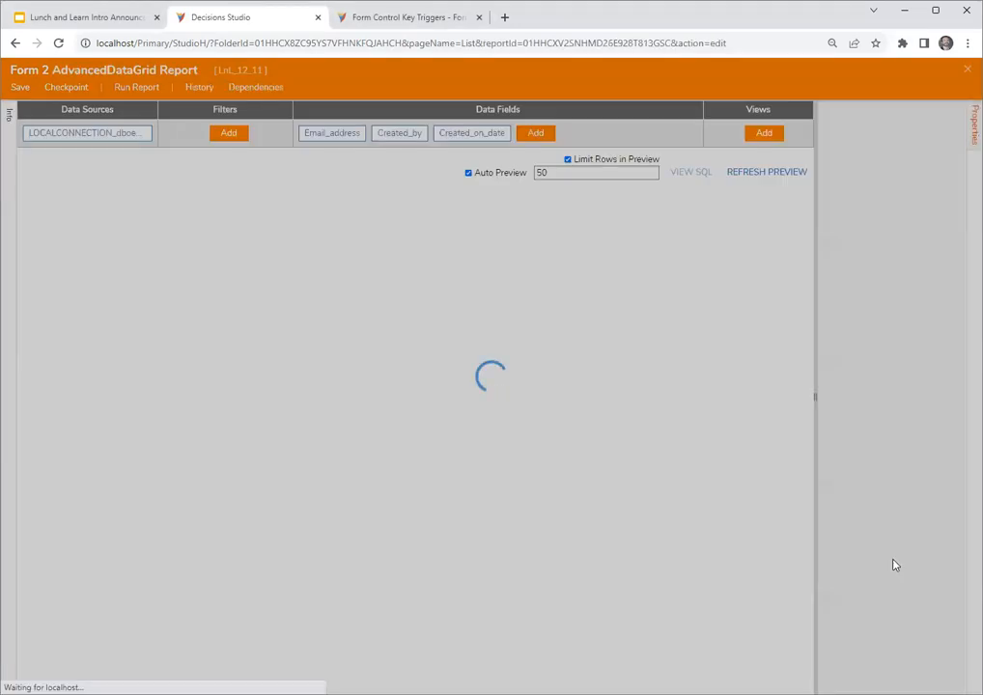
- Add a color rule to the report's Email_address field and create a new statement rule for it
left_click(334, 161)
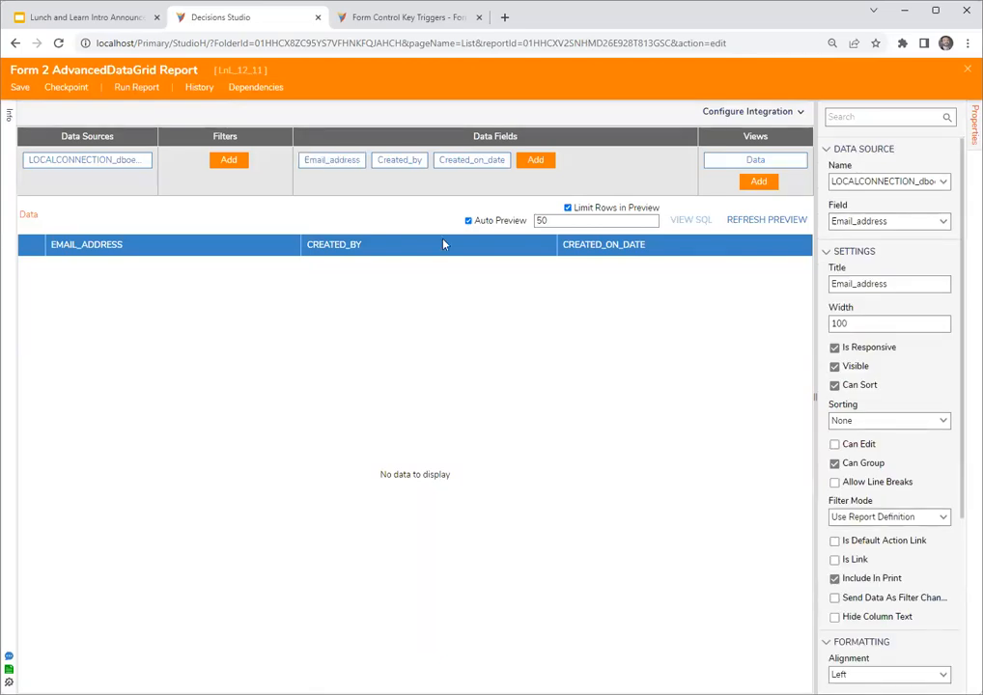
left_click_drag(816, 399, 779, 402)
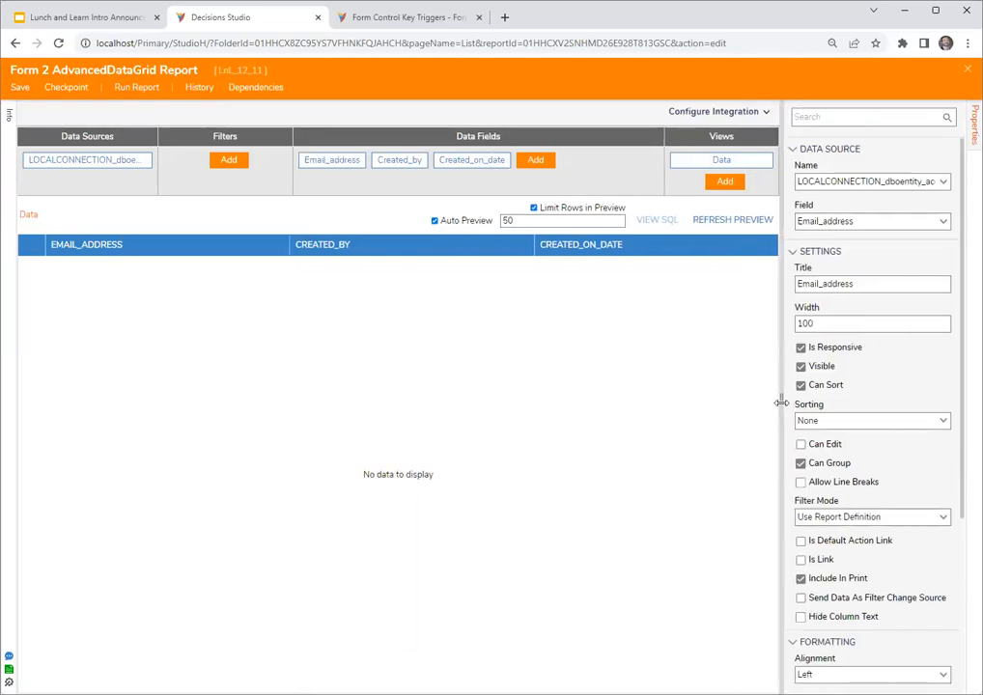
scroll(846, 406, "down", 3)
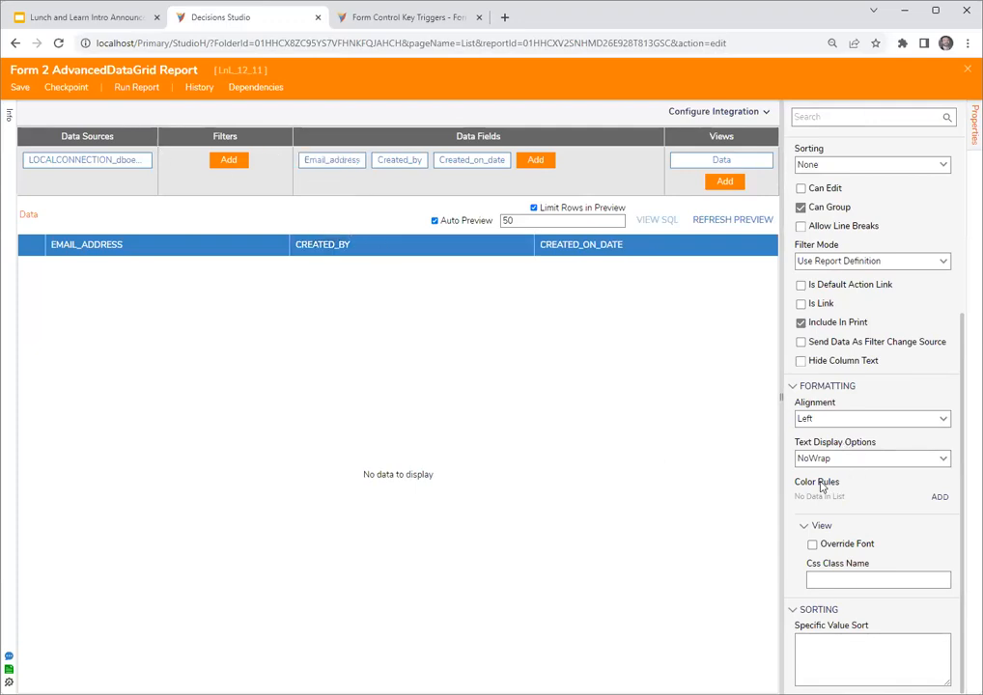
left_click(939, 500)
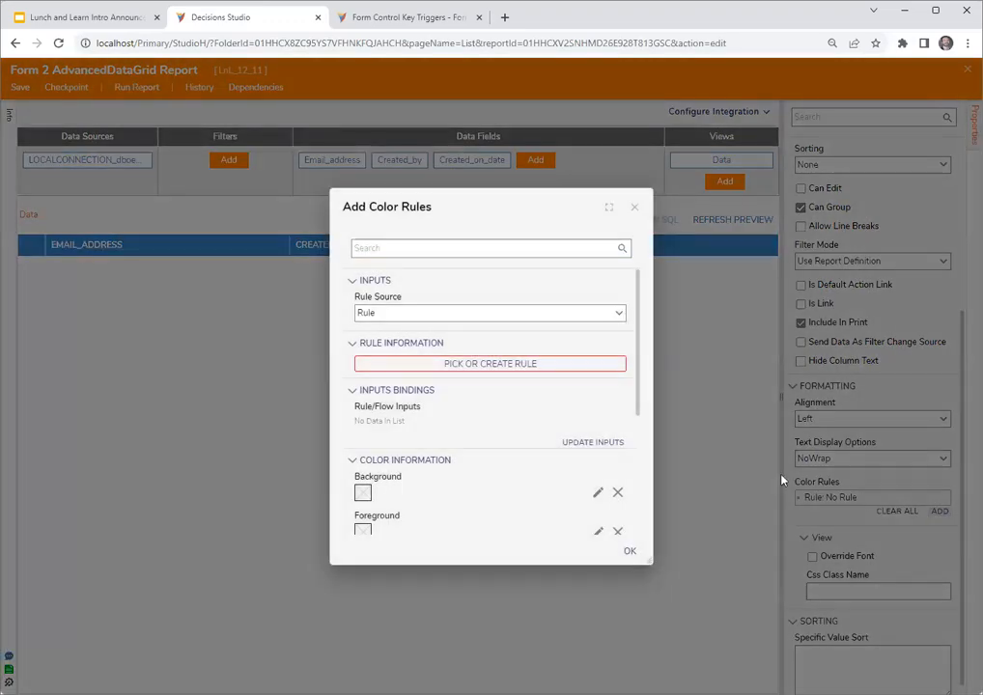
left_click(500, 368)
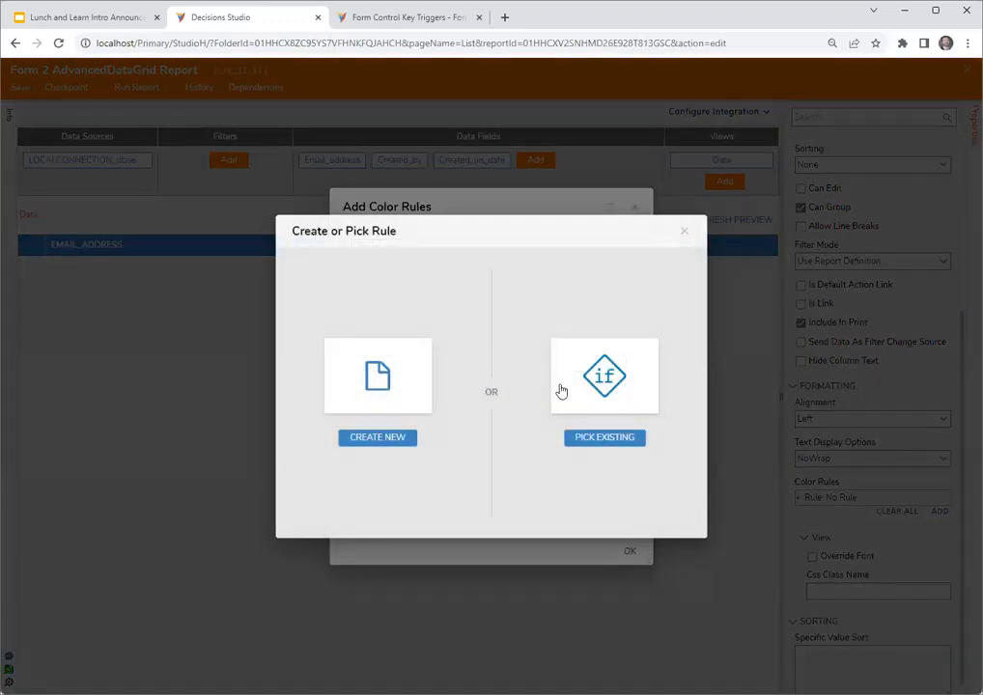
left_click(378, 375)
left_click(377, 238)
left_click(532, 287)
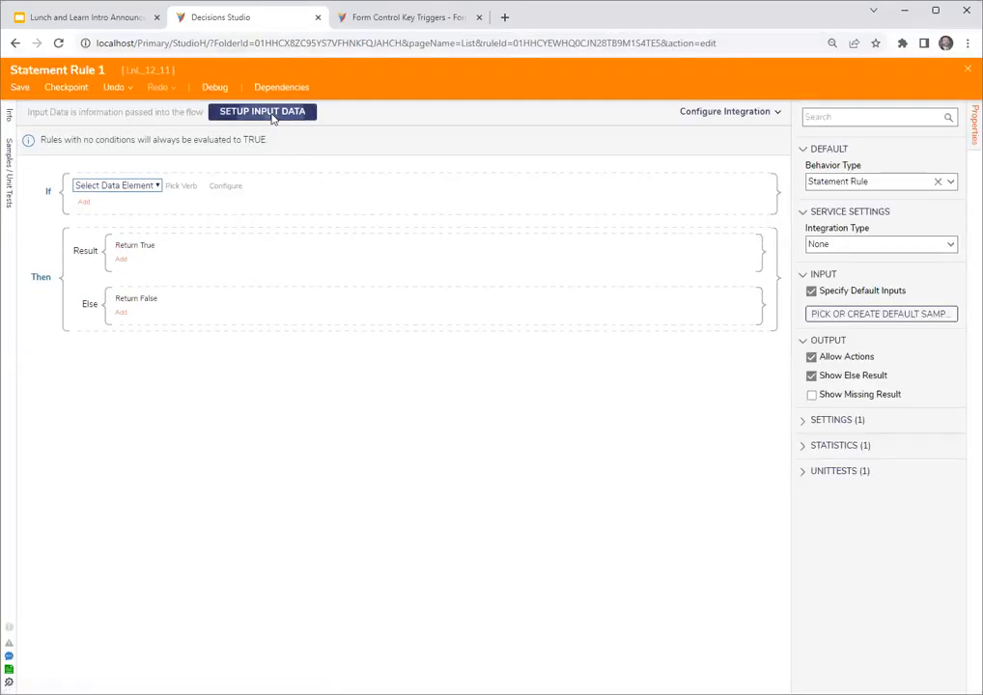
- Define a String input named emailAddress for the statement rule and save the input data
left_click(273, 117)
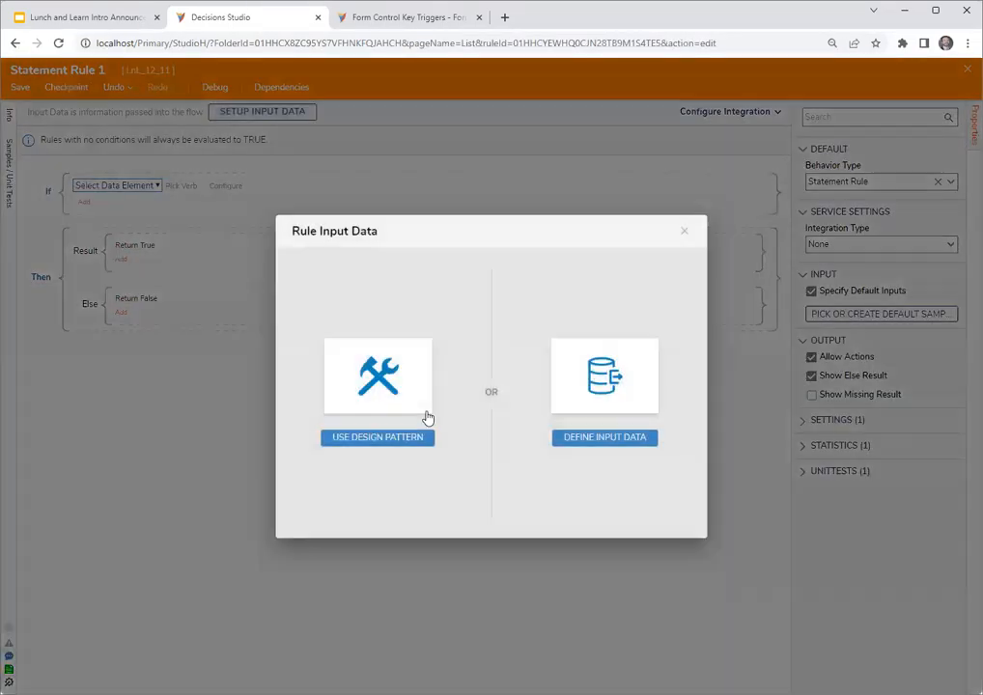
left_click(614, 394)
left_click(234, 189)
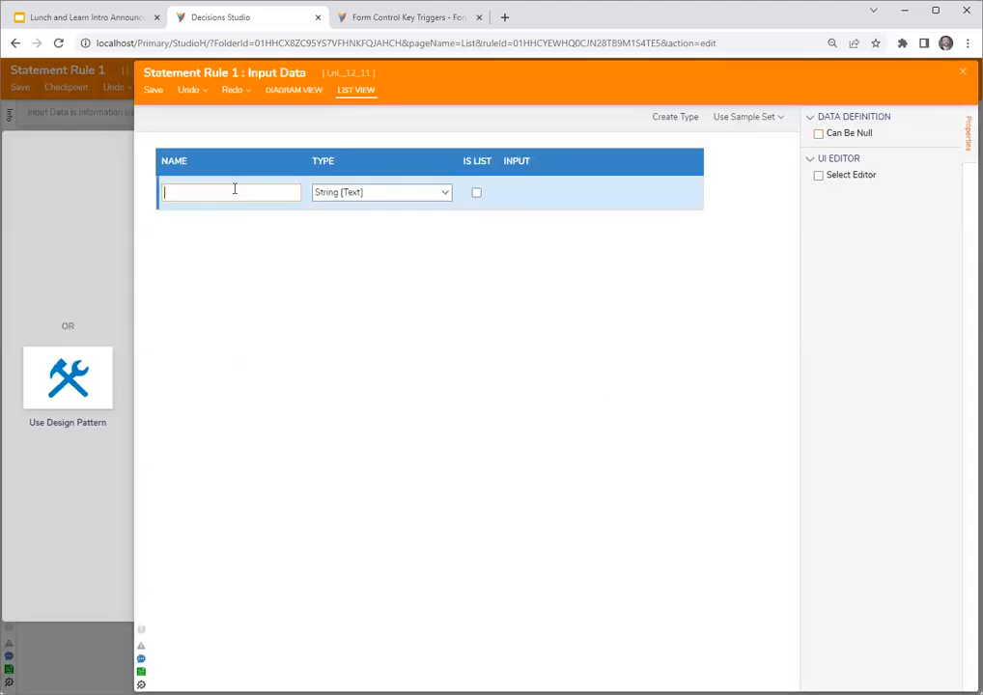
type("emailAdder")
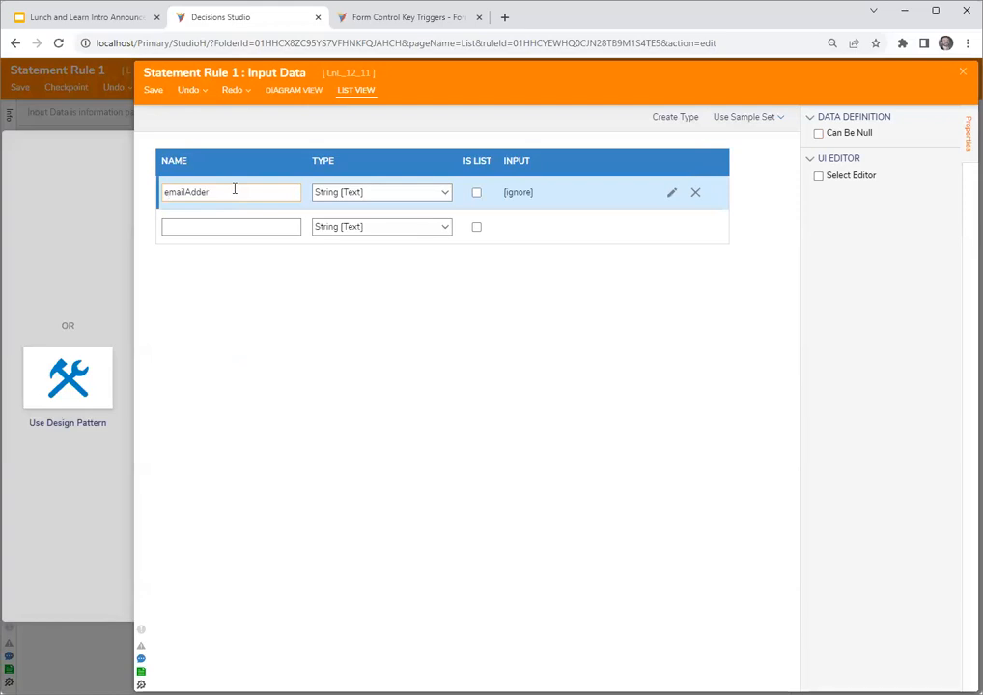
left_click(963, 71)
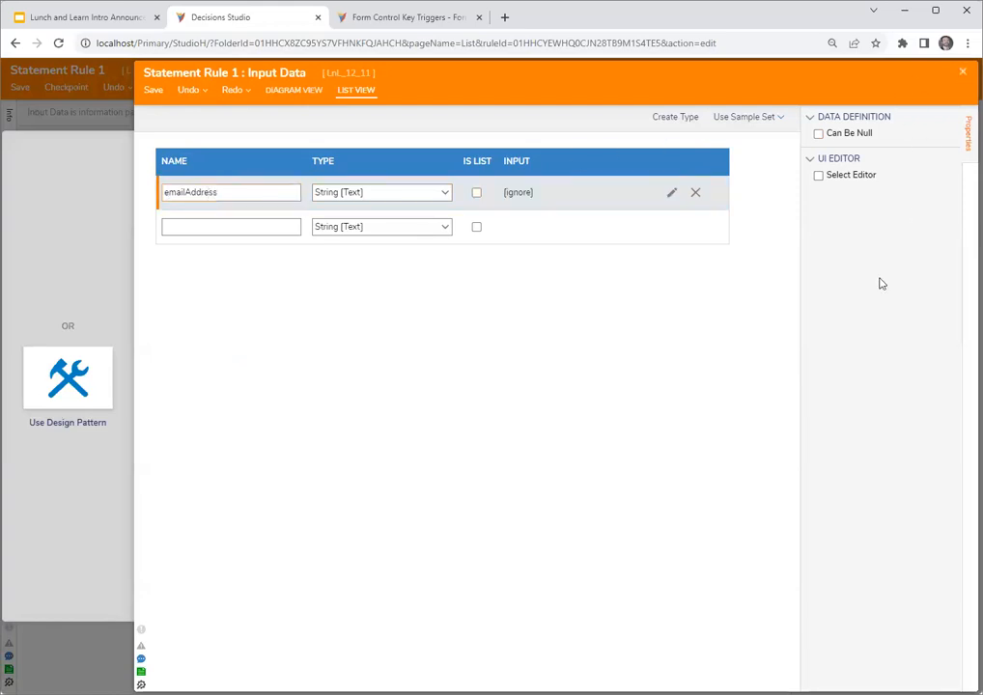
left_click(633, 405)
- Begin the rule's condition with the emailAddress input and a negated Equals comparison
left_click(96, 187)
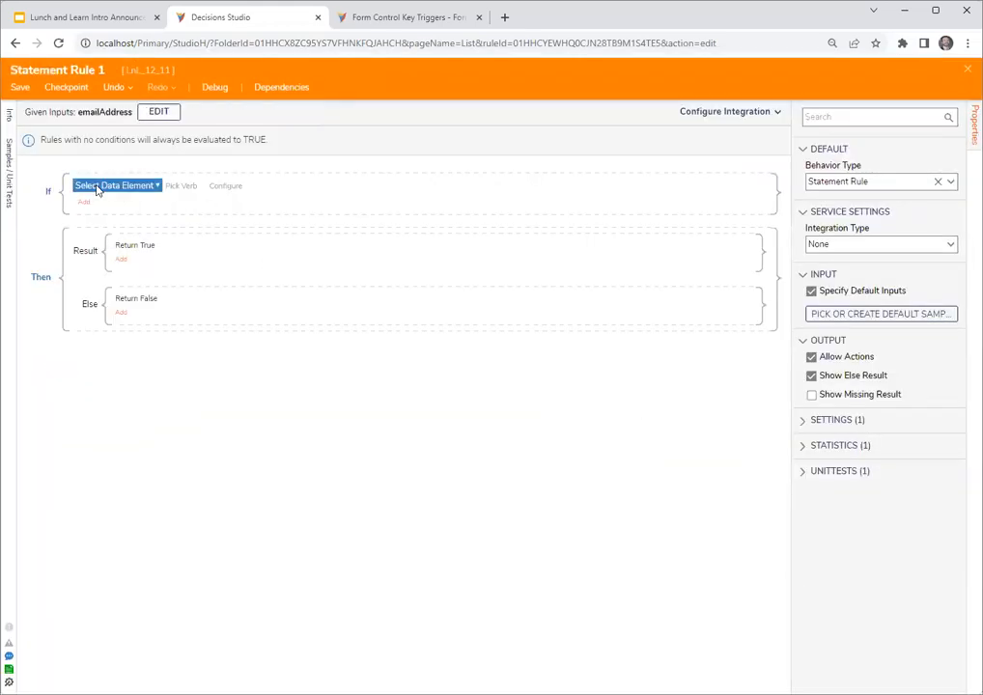
left_click(279, 285)
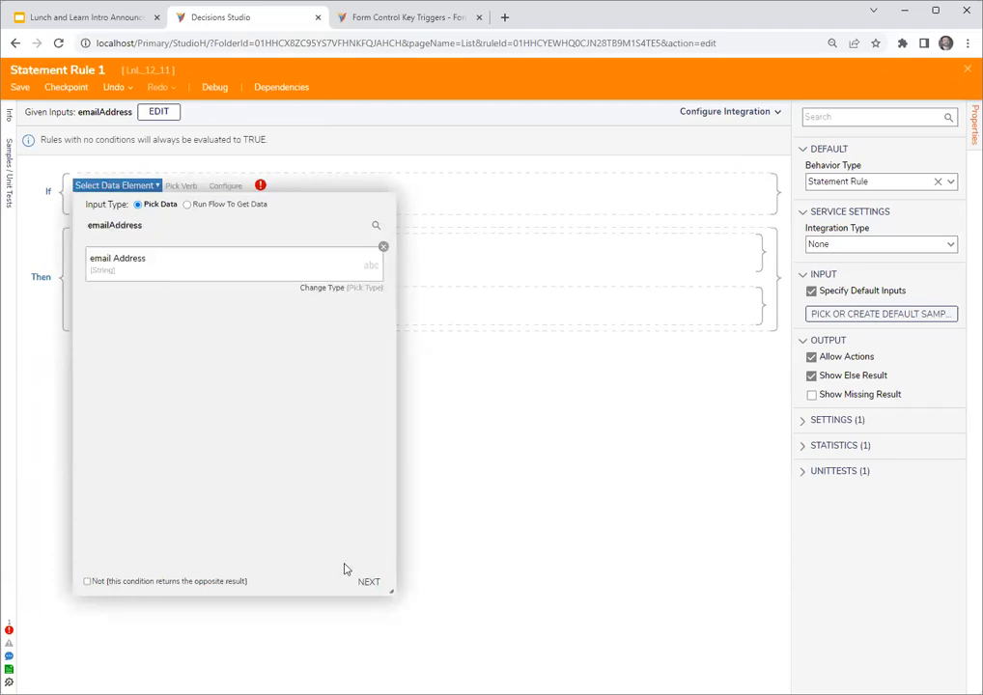
left_click(369, 581)
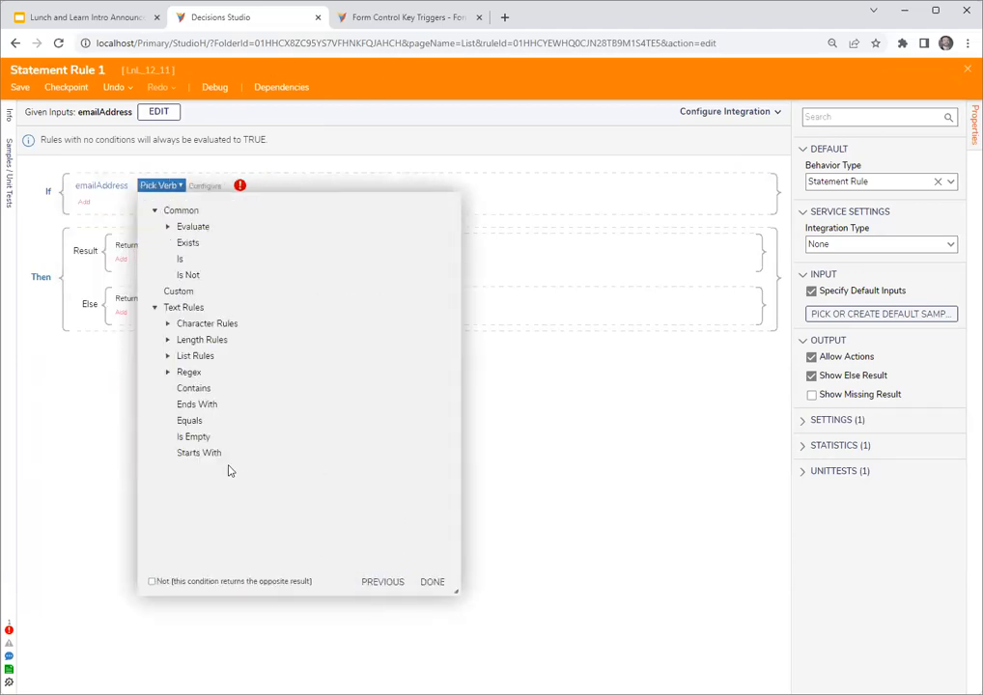
left_click(151, 582)
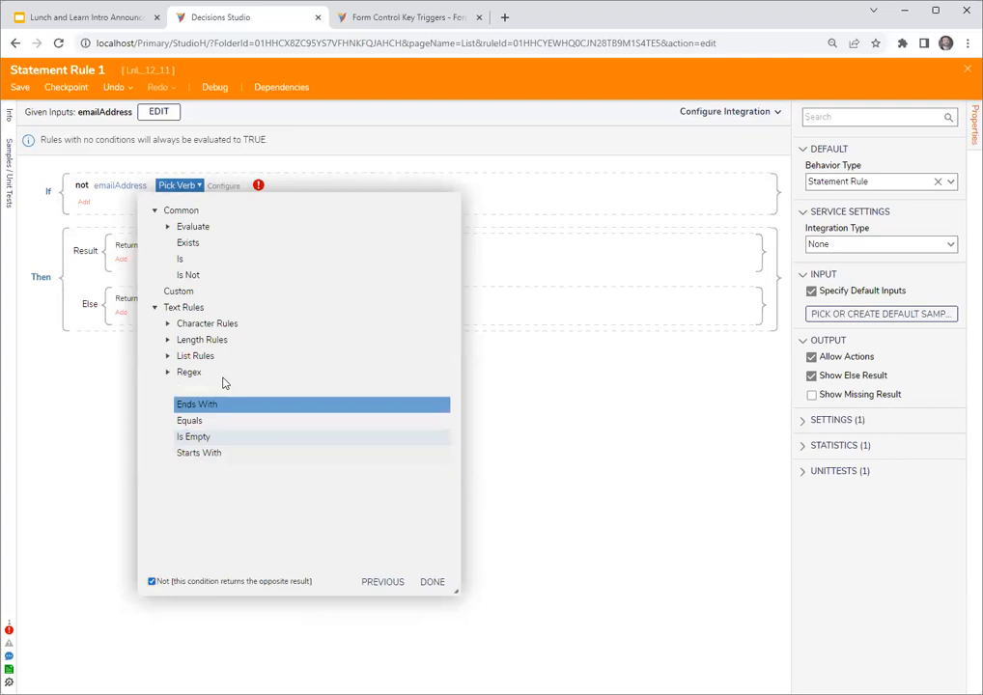
left_click(217, 423)
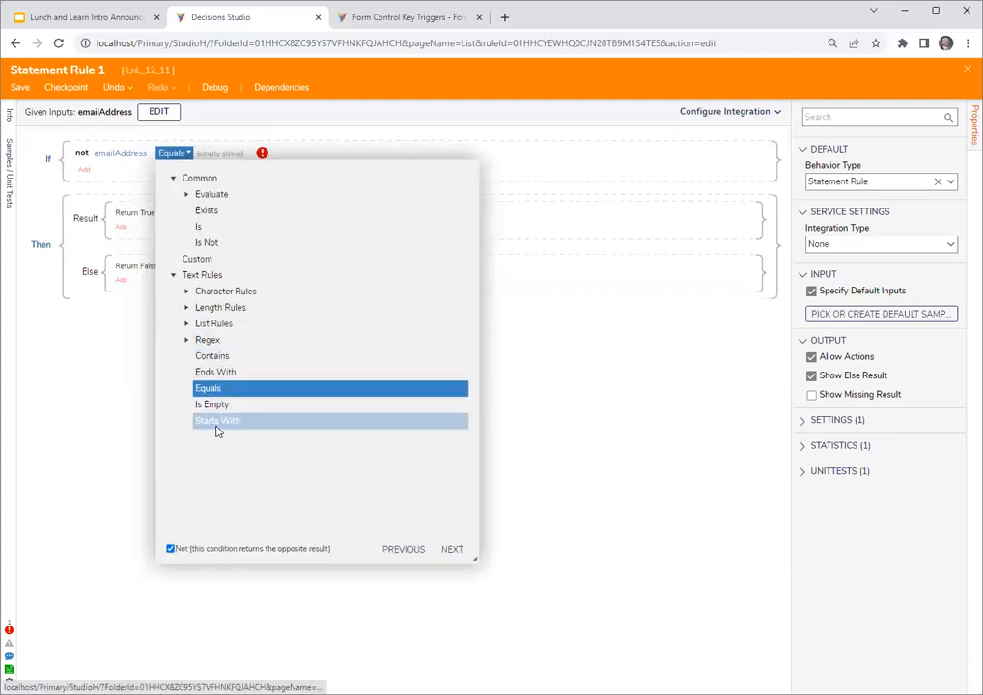
- Set the Equals comparison to the administrator's e-mail address as a constant, finish the condition, and save and close the rule
left_click(454, 551)
left_click(294, 307)
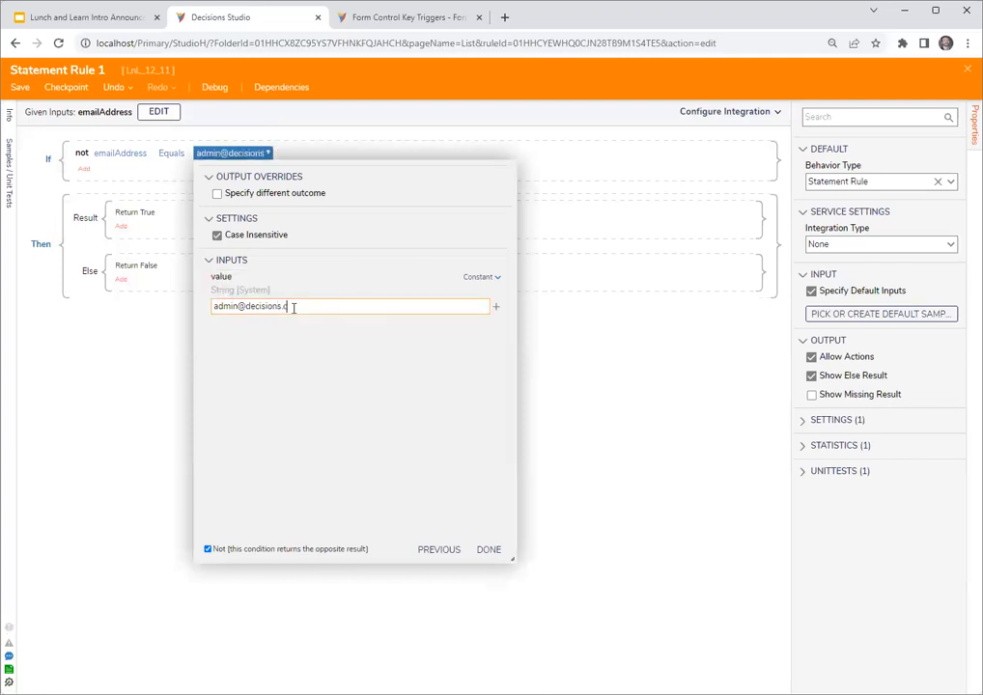
left_click(491, 550)
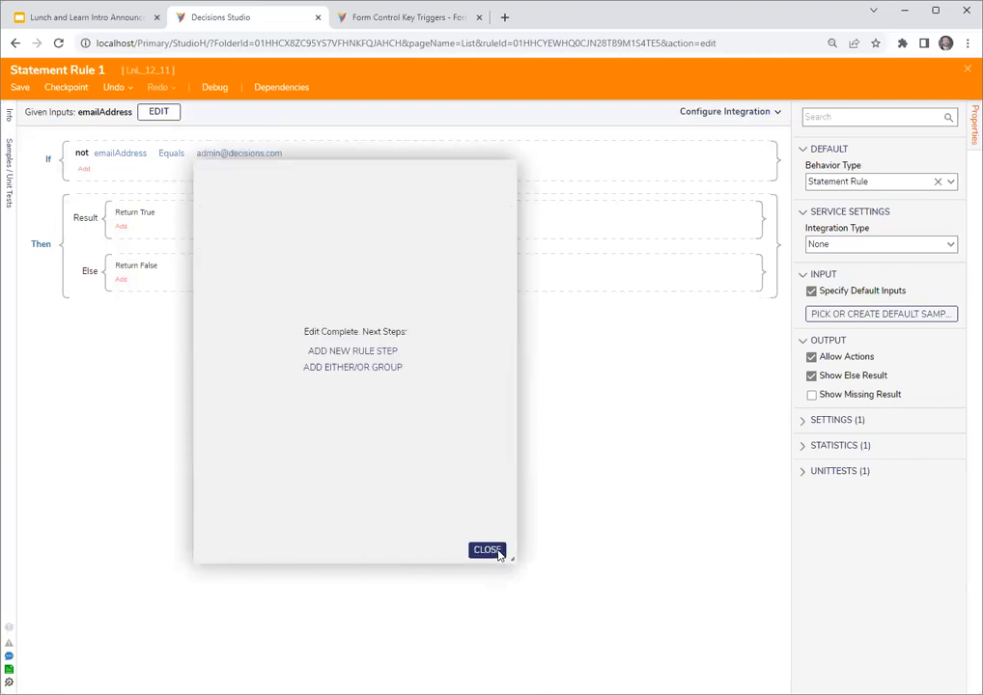
left_click(486, 551)
left_click(968, 69)
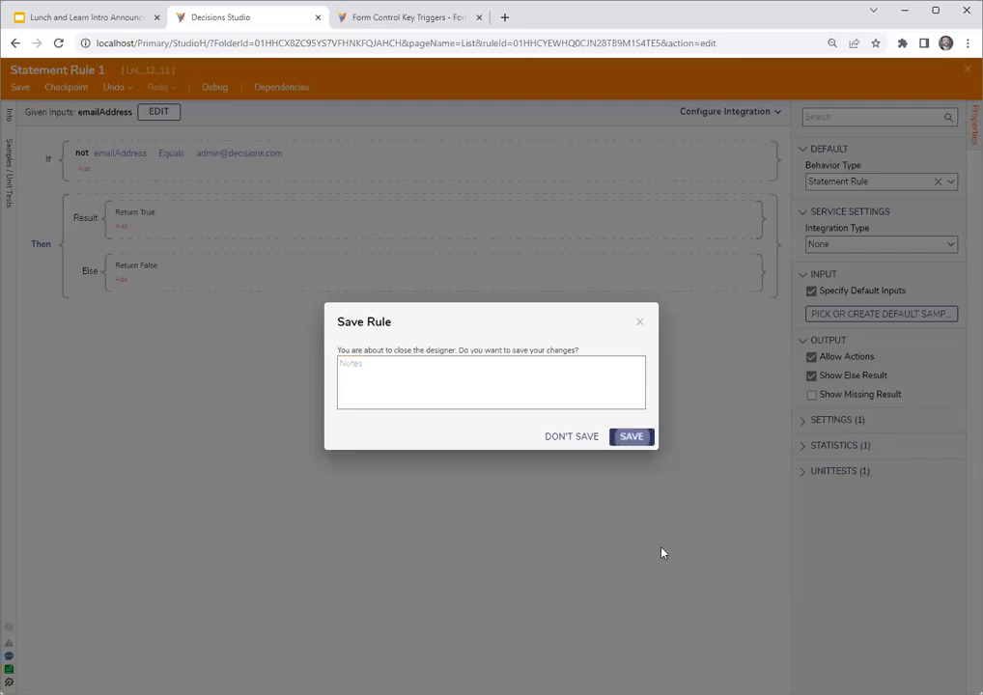
left_click(625, 437)
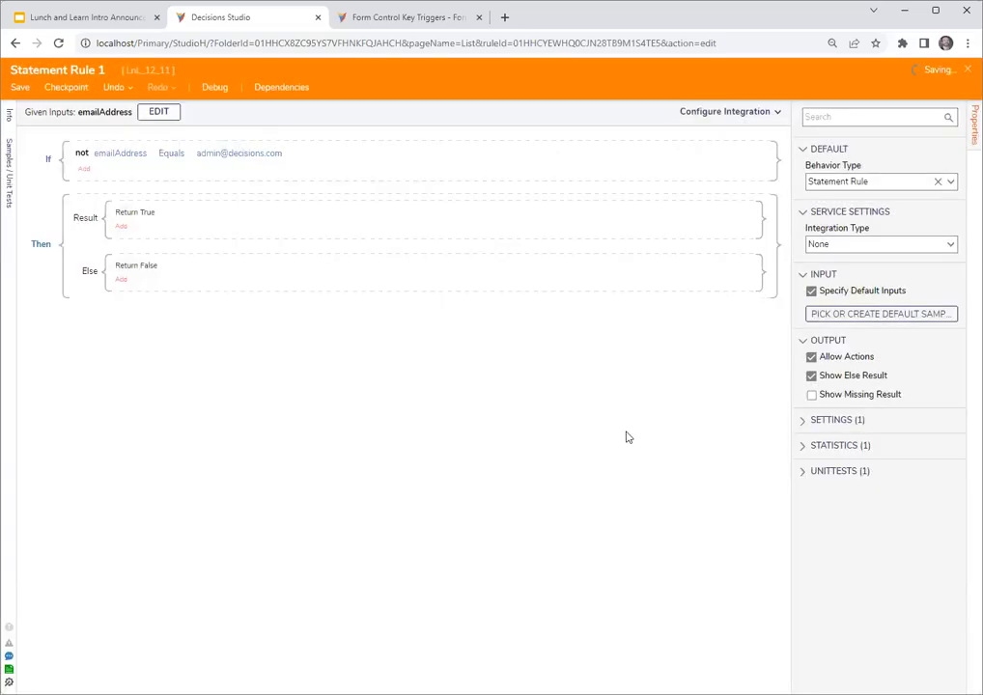
- Update the color rule's input bindings and map emailAddress to the email_address report field
left_click(596, 464)
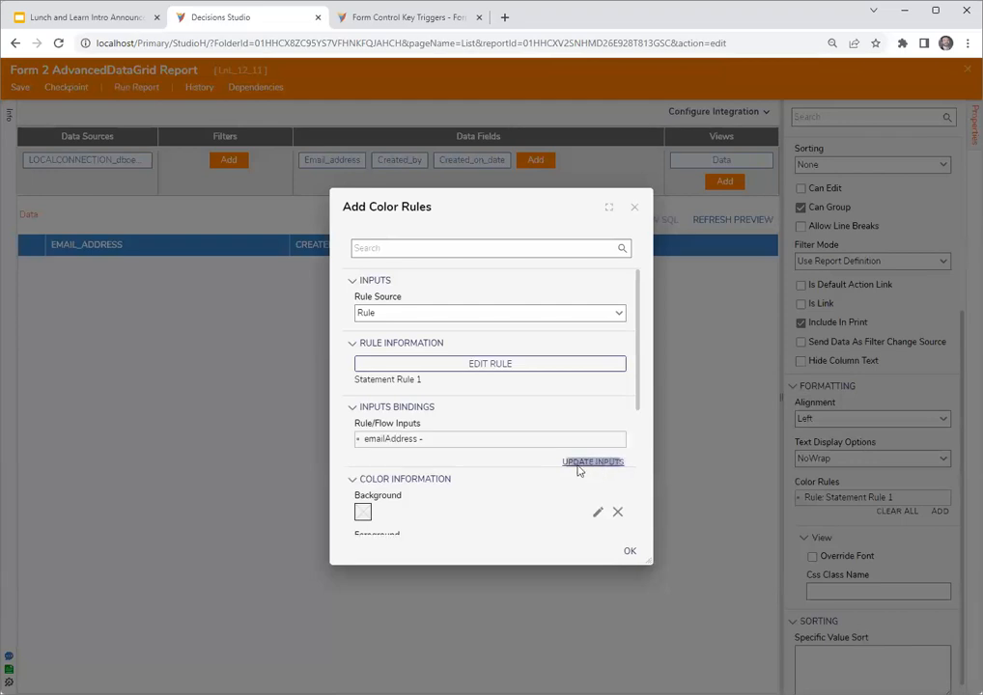
left_click(622, 442)
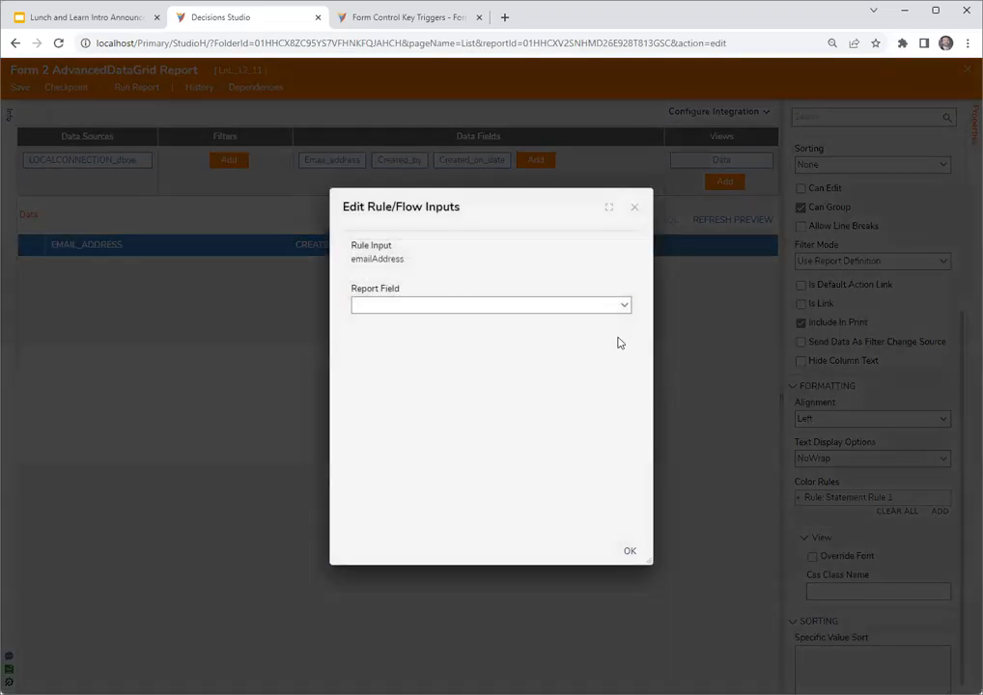
left_click(625, 306)
left_click(451, 366)
left_click(630, 551)
- Enlarge the color rule dialog, set the rule's background to a solid mint green, and accept the rule
left_click_drag(474, 218, 426, 162)
left_click_drag(601, 505, 674, 609)
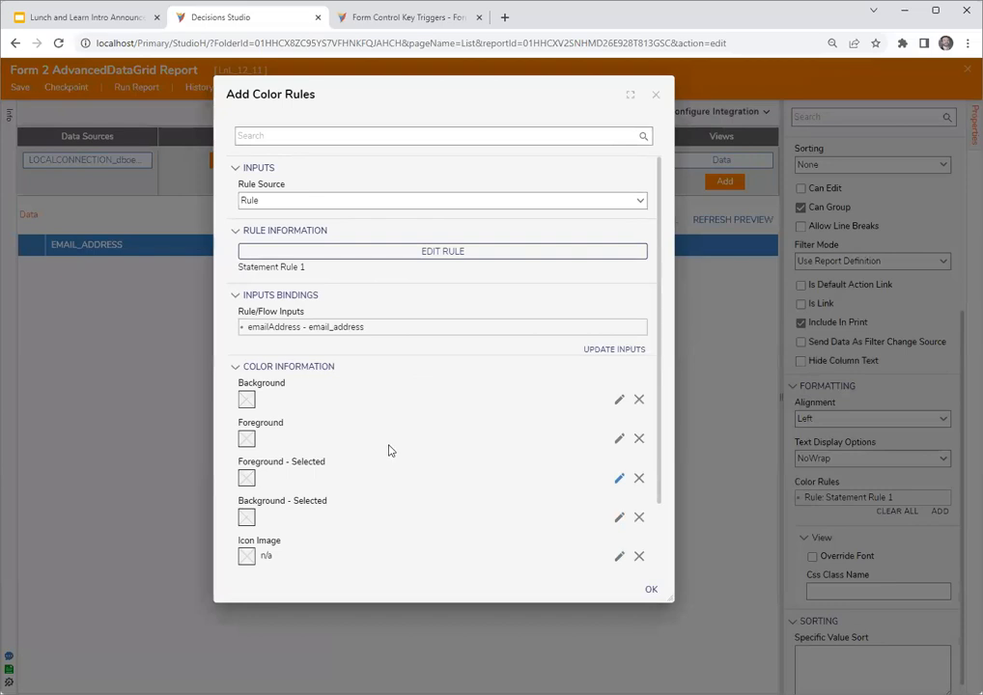
left_click(618, 399)
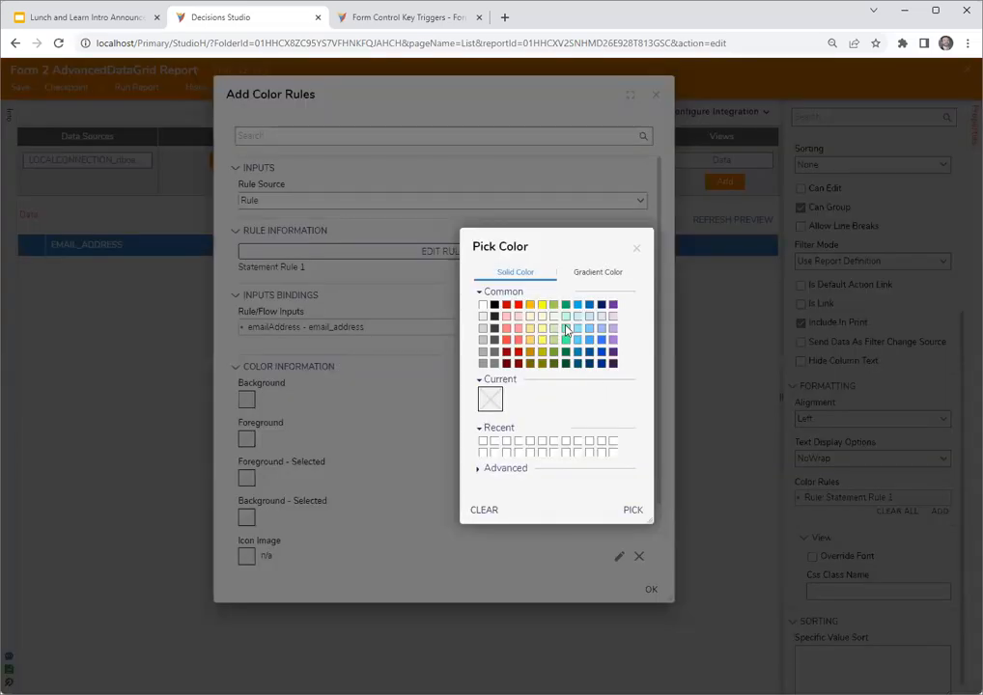
left_click(566, 339)
left_click(633, 510)
left_click(652, 589)
- Save and close the advanced data grid report and Form 2
left_click(965, 74)
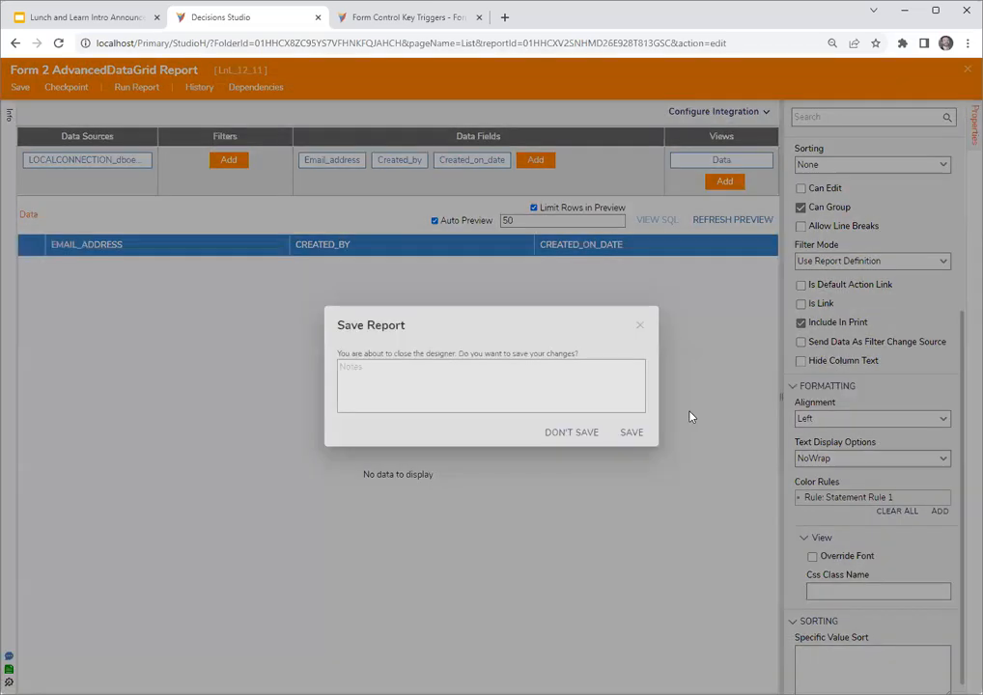
left_click(630, 435)
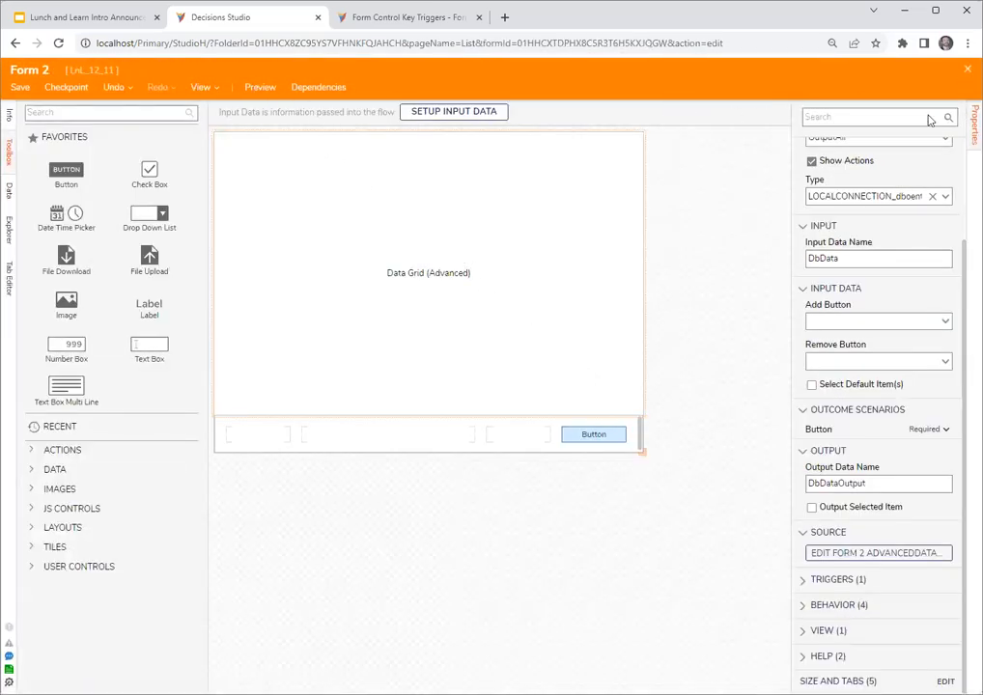
left_click(968, 69)
left_click(627, 437)
- Debug Flow 2 and enlarge the running form to examine the coloring of its email_address cells
left_click(353, 88)
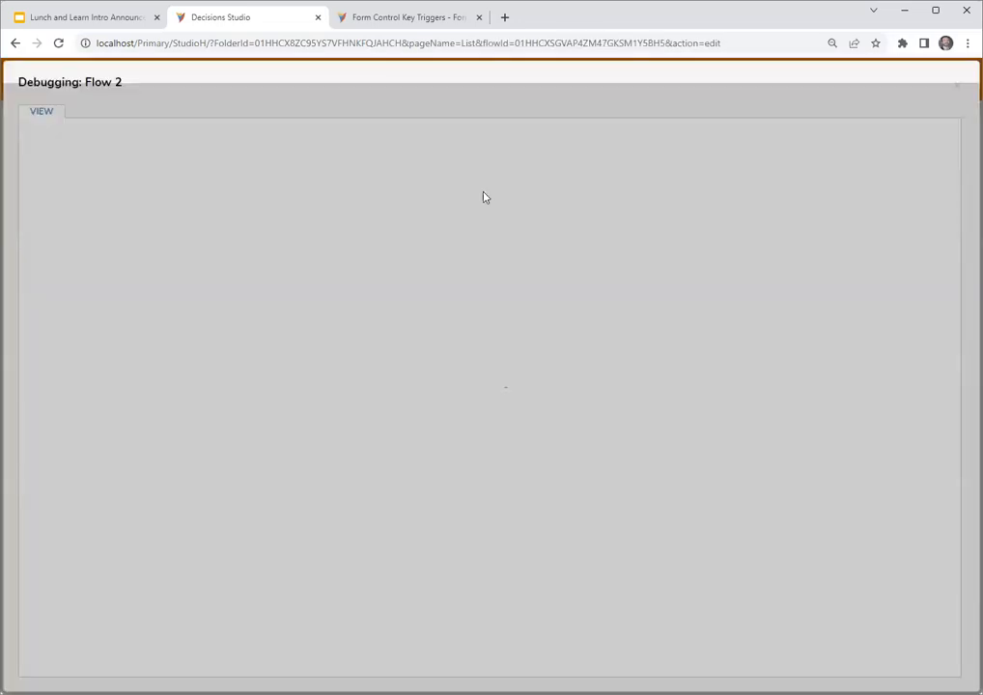
left_click(507, 298)
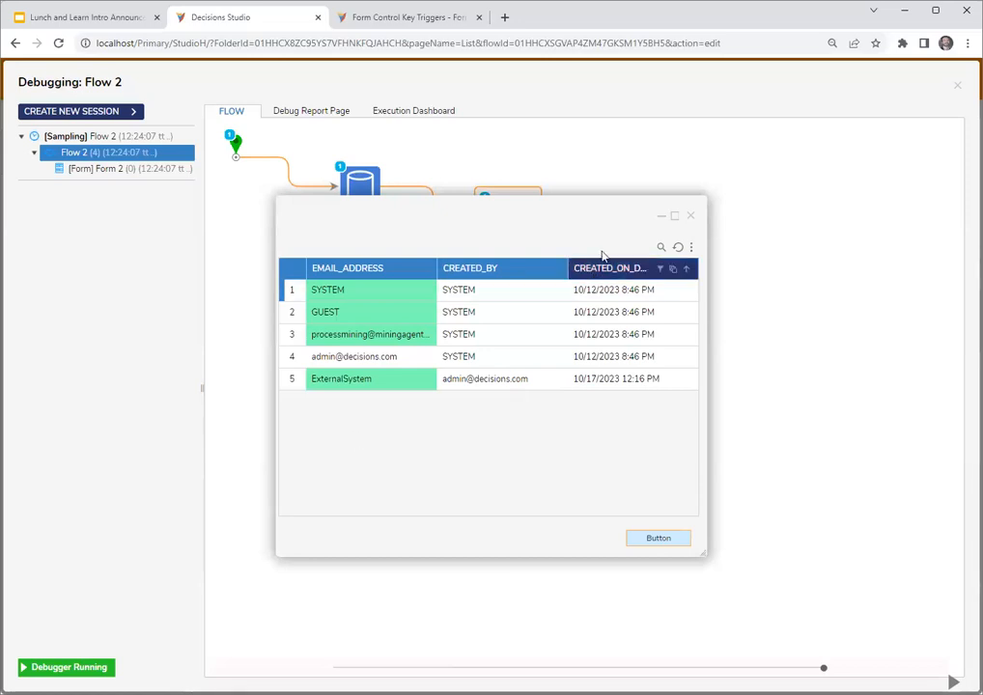
left_click_drag(538, 206, 495, 152)
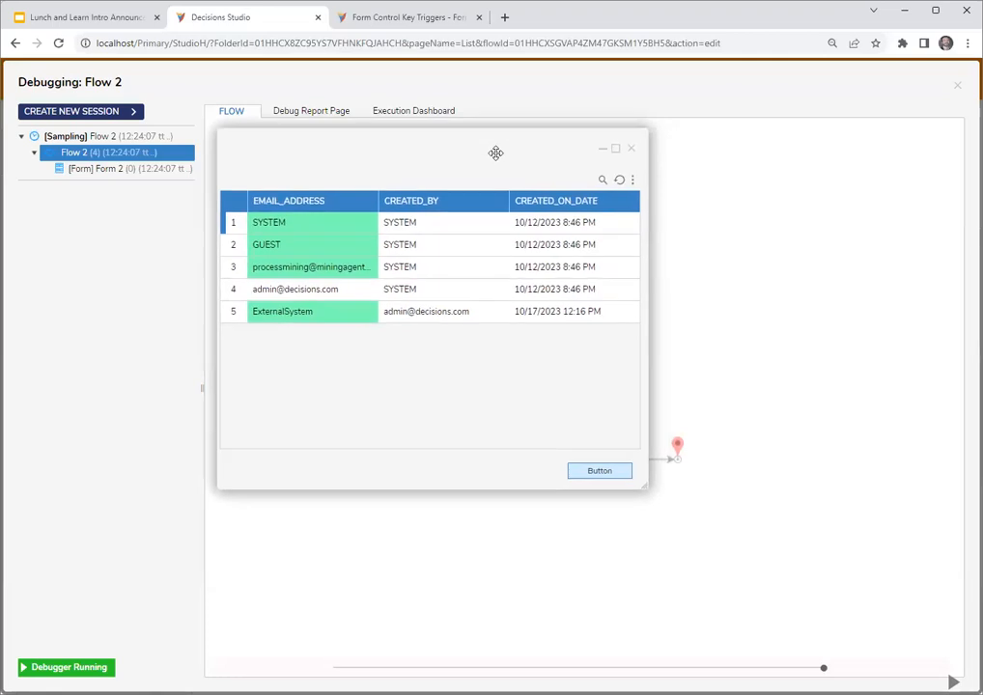
left_click_drag(648, 494, 880, 629)
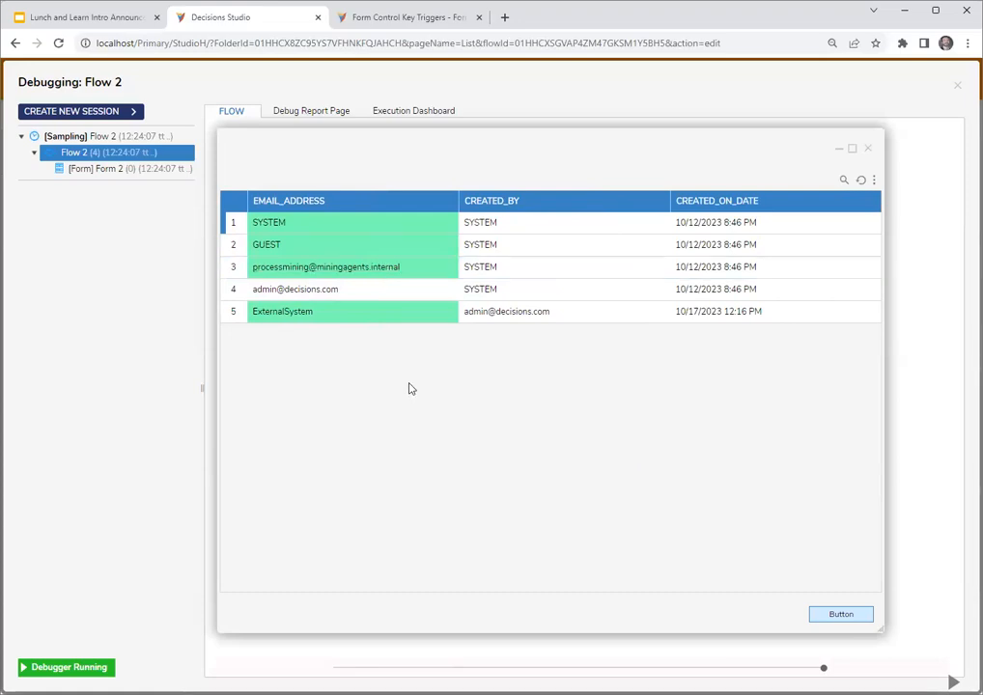
left_click_drag(564, 158, 488, 134)
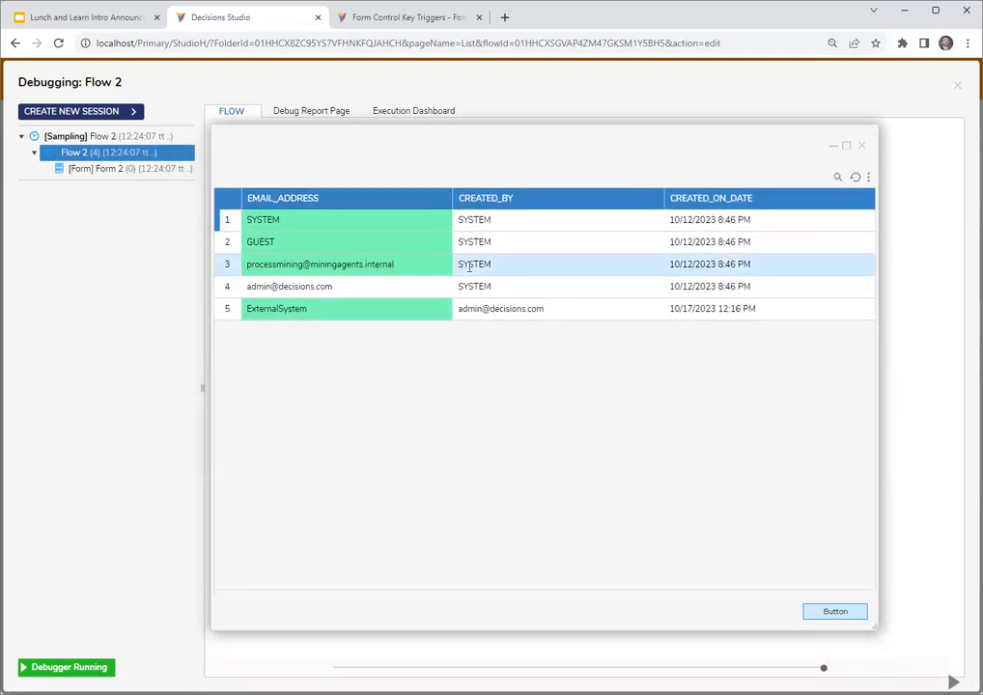
left_click_drag(548, 140, 546, 135)
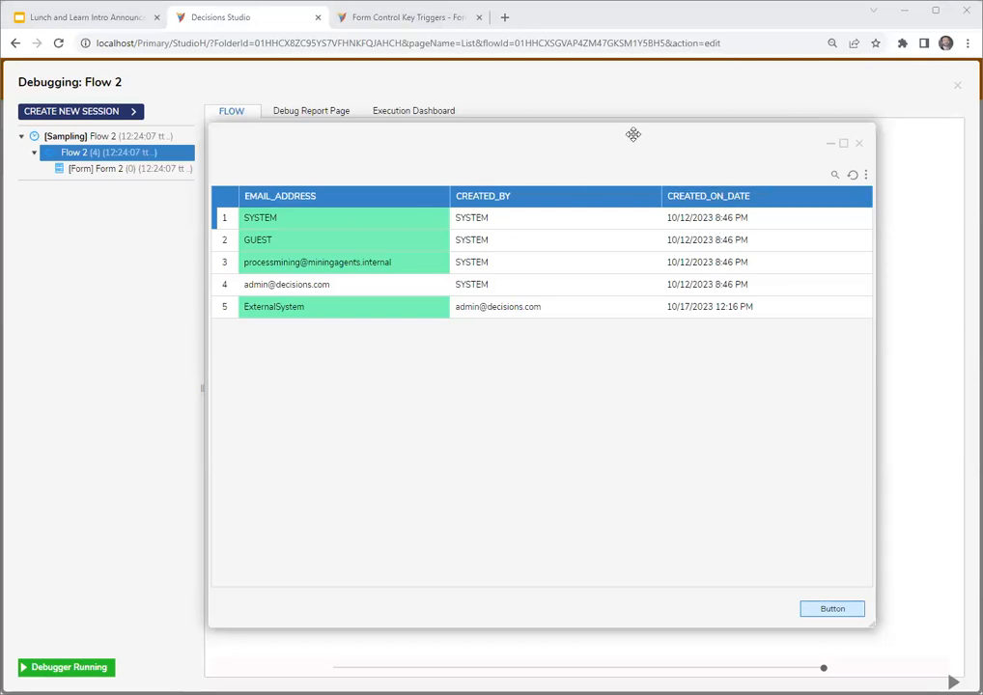
left_click_drag(632, 135, 636, 137)
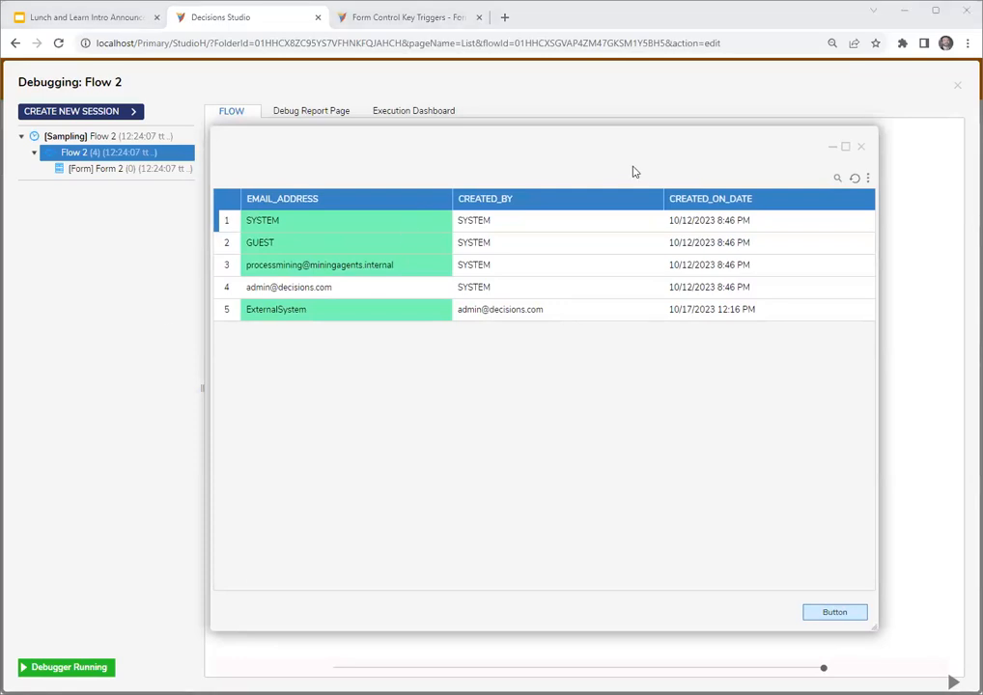
left_click_drag(578, 139, 580, 141)
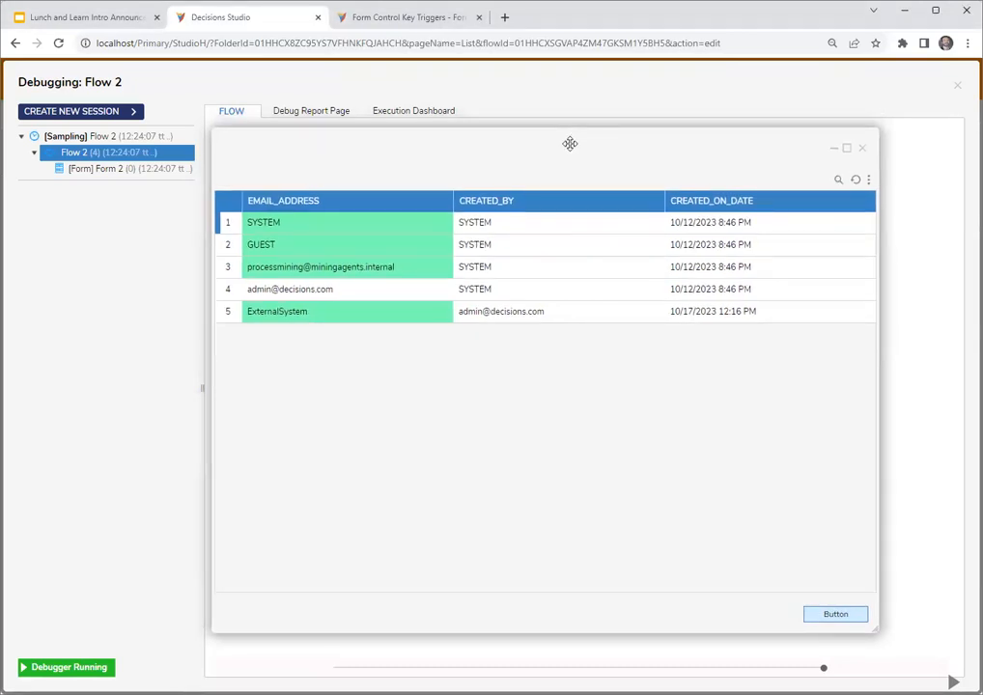
left_click_drag(567, 145, 565, 142)
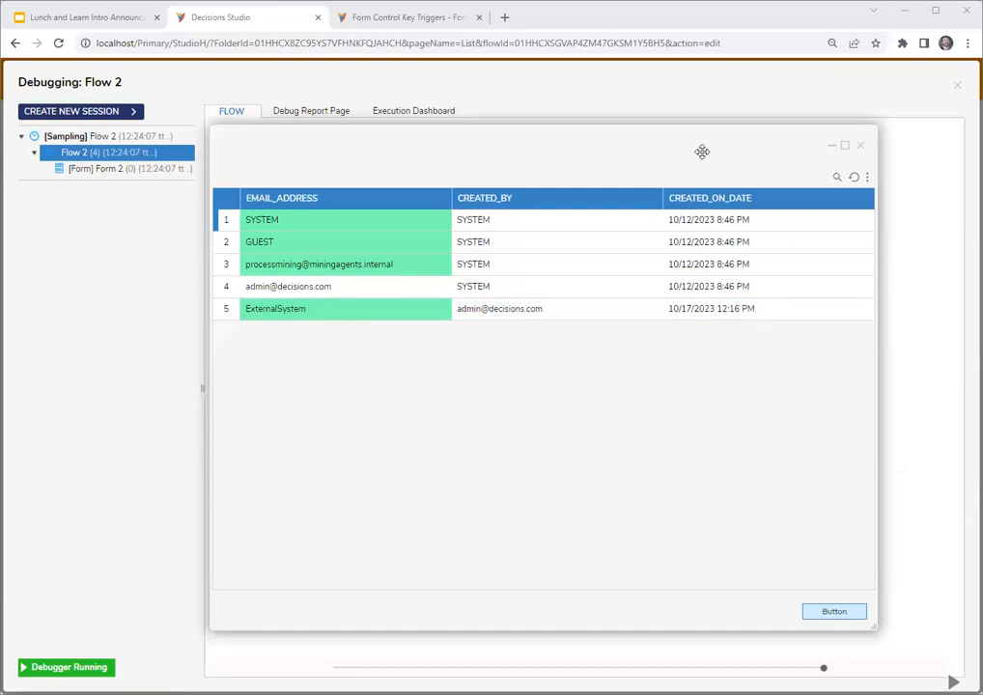
left_click_drag(702, 152, 704, 154)
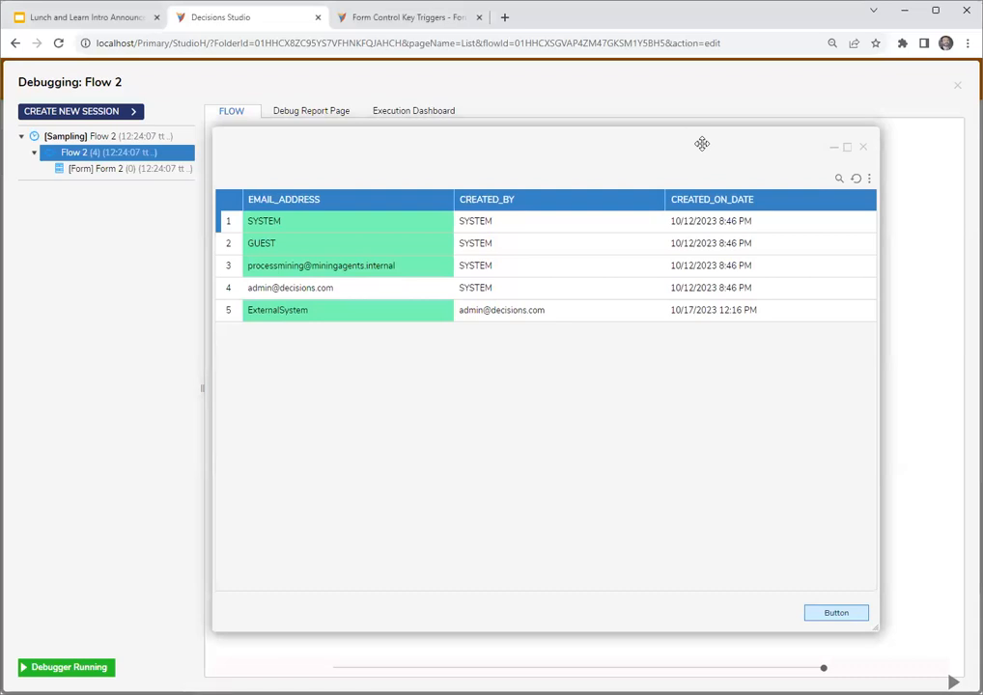
- Close the running form and the debugger, and select the Form 2 step in Flow 2
left_click(863, 147)
left_click(958, 90)
left_click(493, 253)
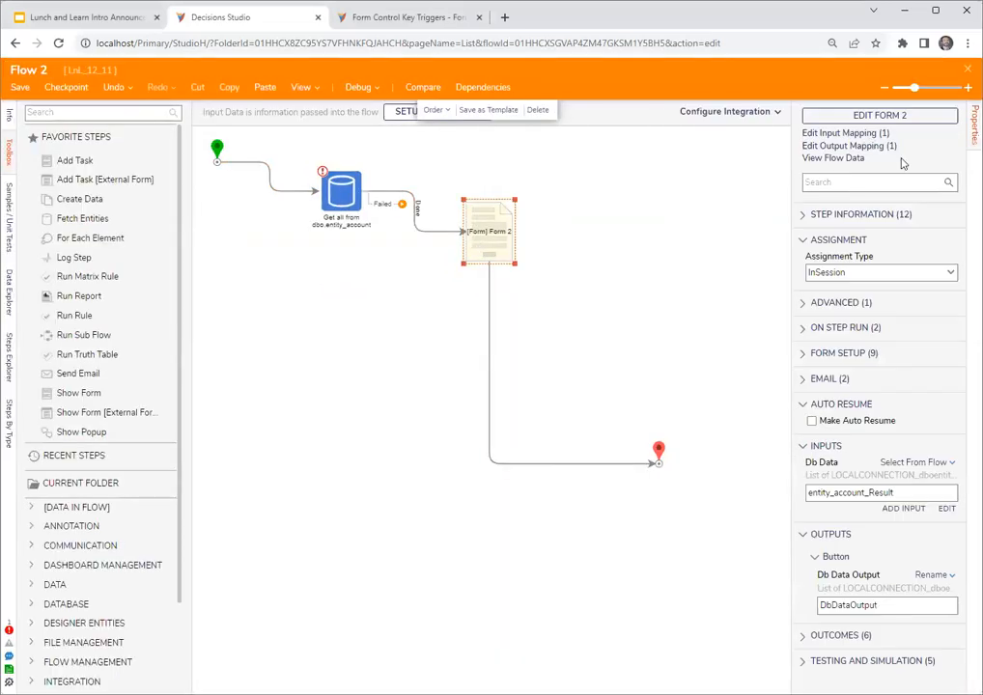
- Open Form 2 for editing and review the button controls available in the toolbox
left_click(870, 118)
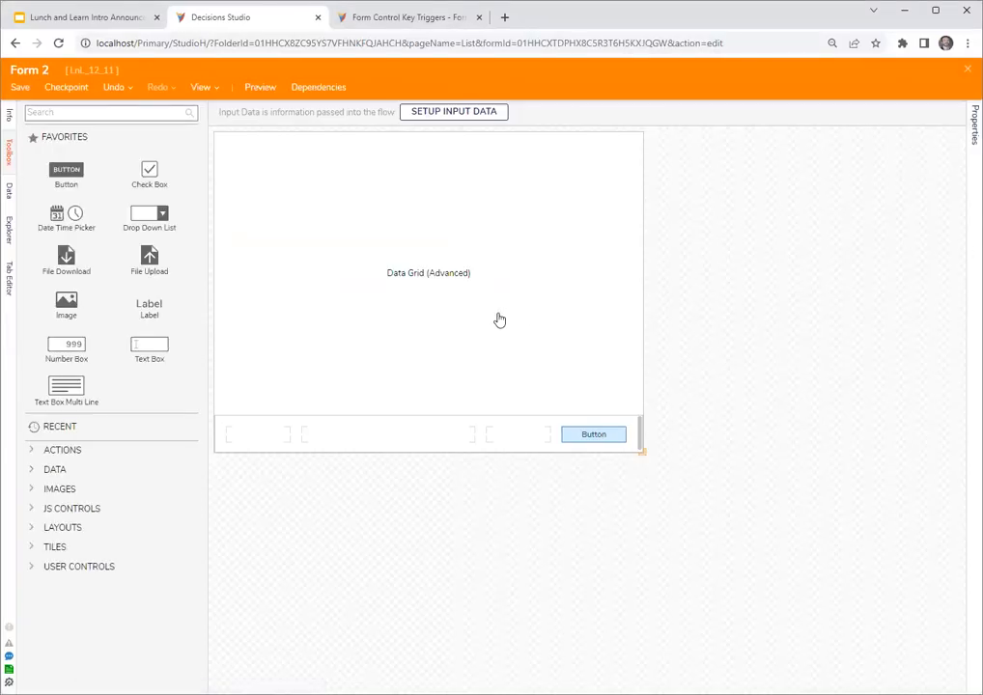
left_click(97, 111)
type("button")
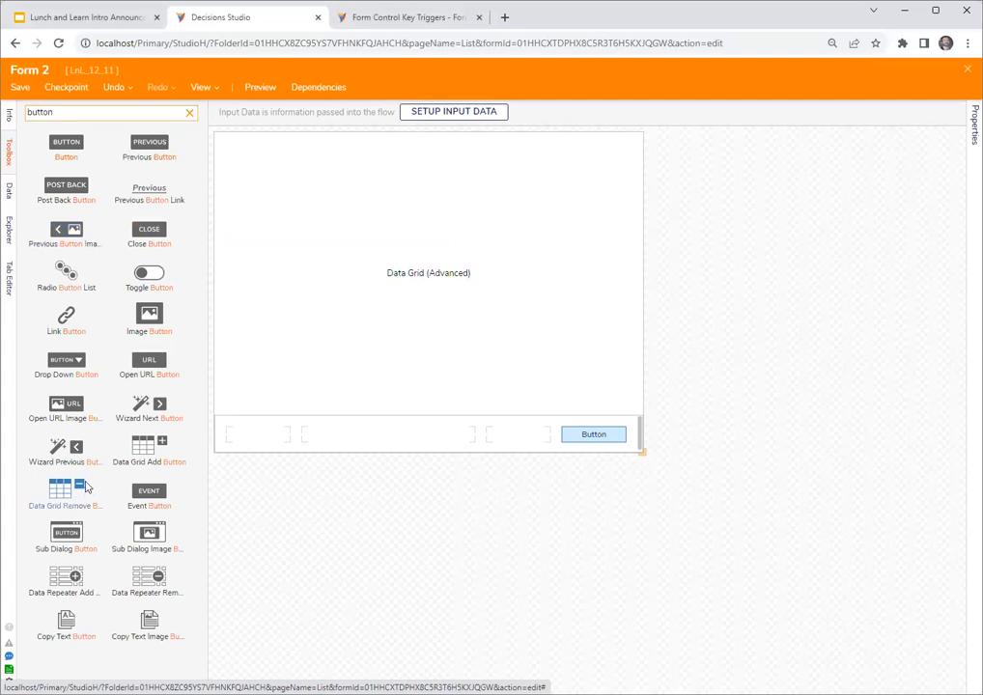
left_click(595, 437)
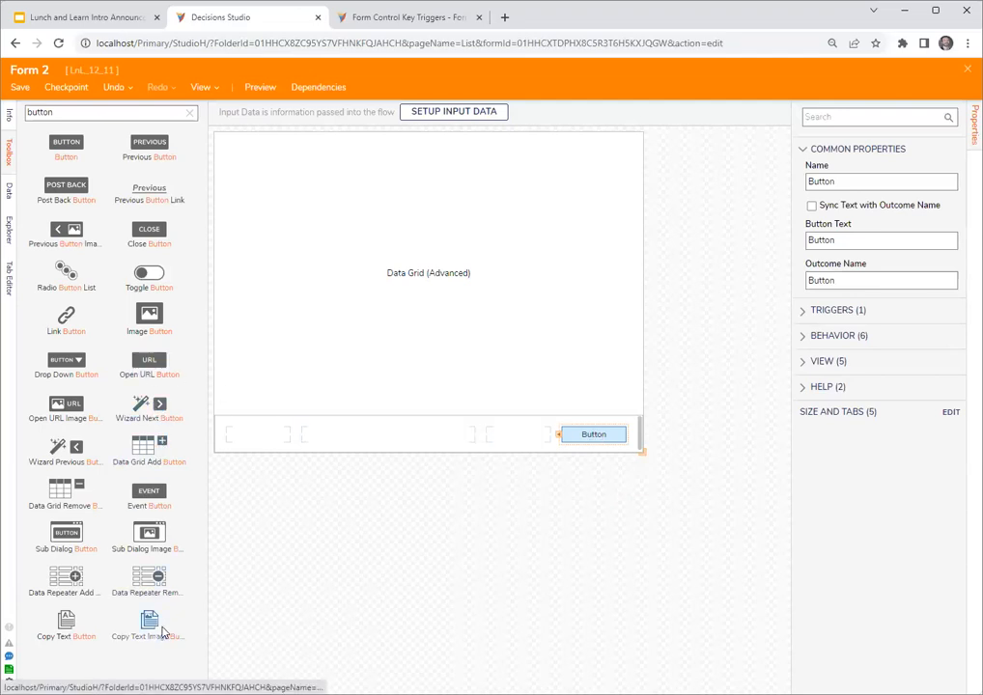
left_click(190, 113)
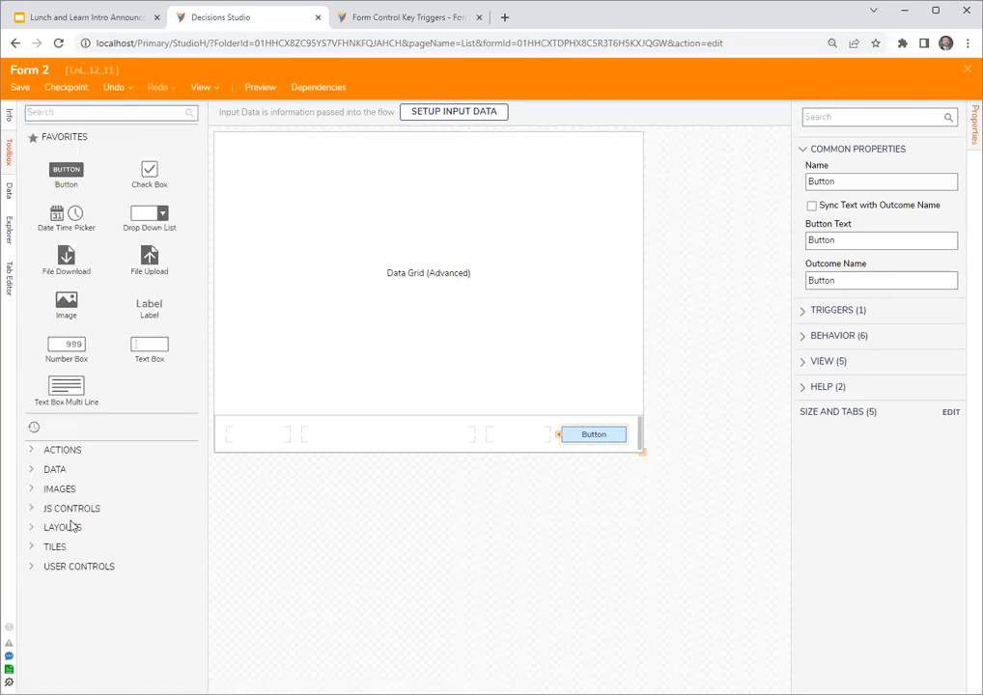
- Add an Image Button control to the first empty slot of Form 2's footer row
left_click(30, 450)
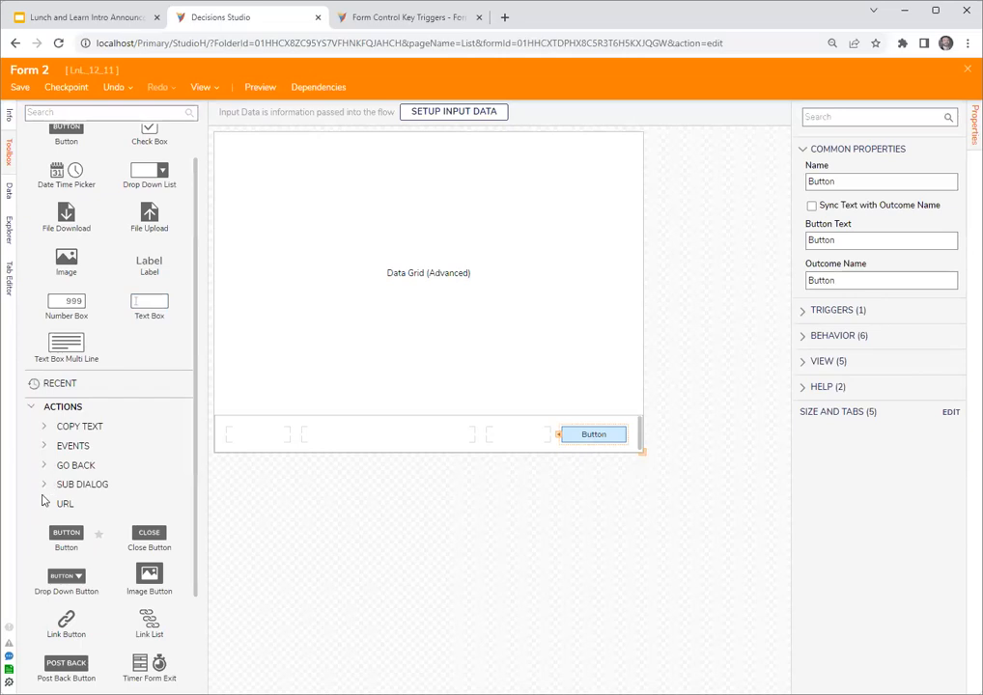
scroll(39, 499, "down", 2)
left_click_drag(43, 500, 256, 435)
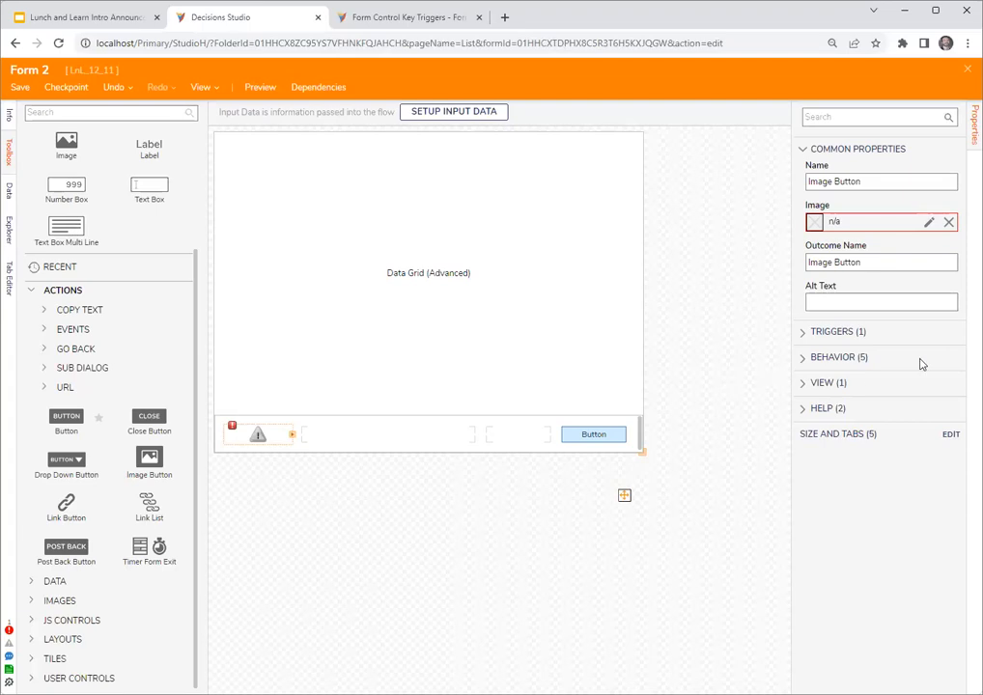
- Save and close Form 2 and Flow 2
key("Escape")
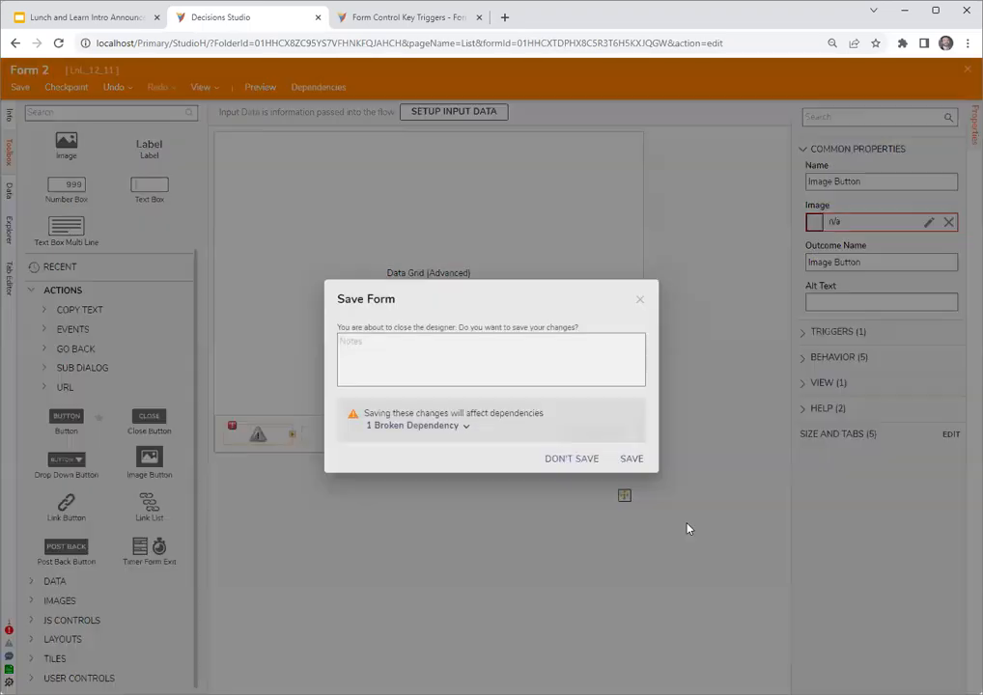
left_click(629, 460)
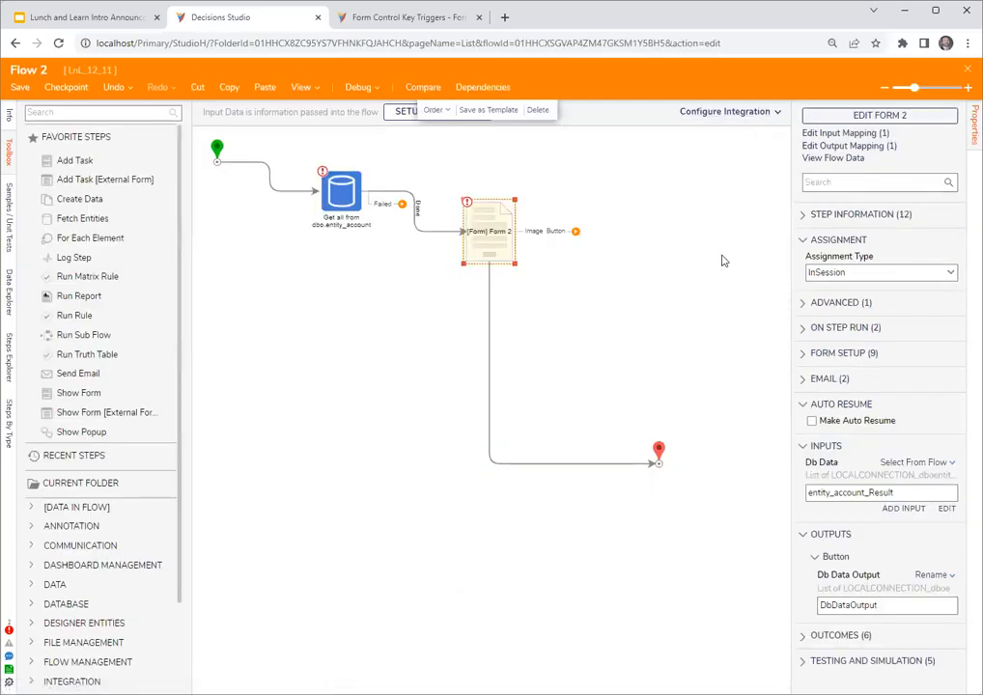
left_click(967, 70)
left_click(630, 456)
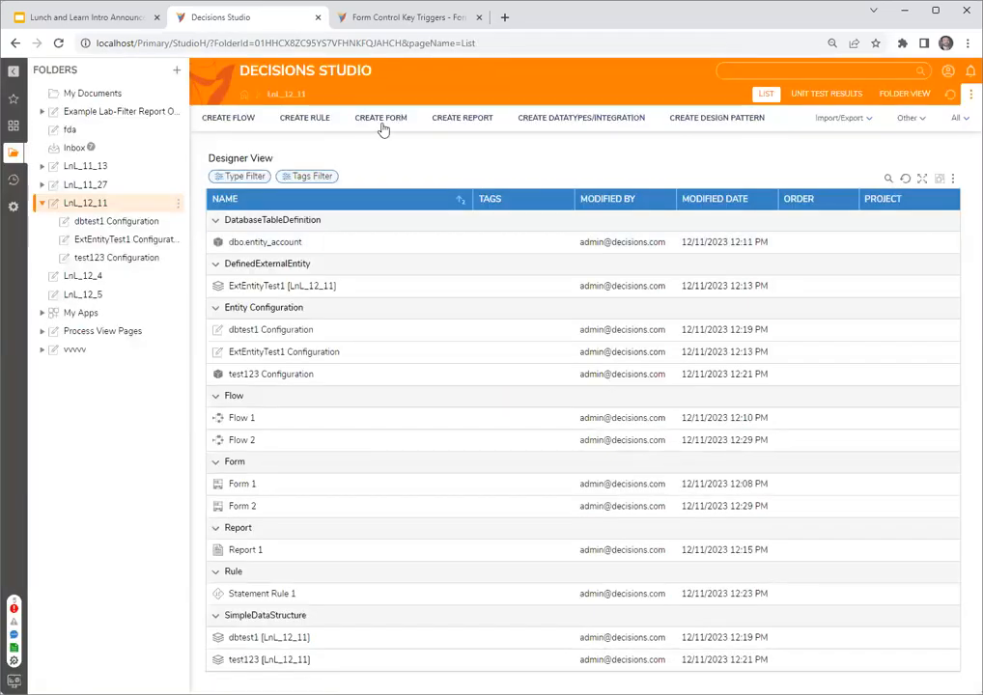
- Create a simple form in the LnL_12_11 folder and place a Button control on it
left_click(381, 121)
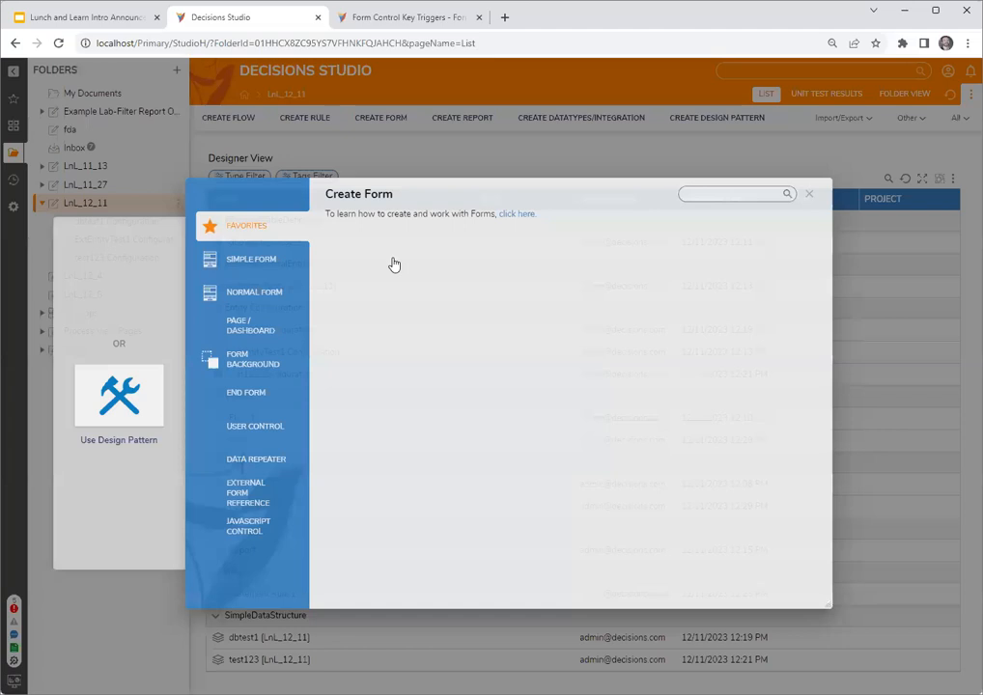
left_click(562, 294)
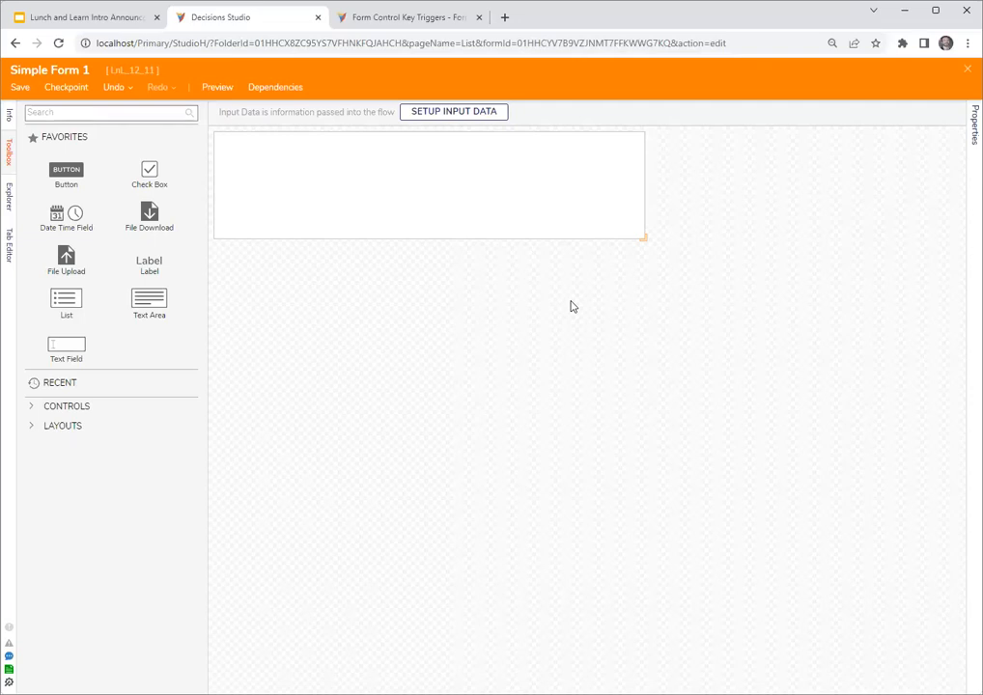
left_click_drag(92, 170, 590, 242)
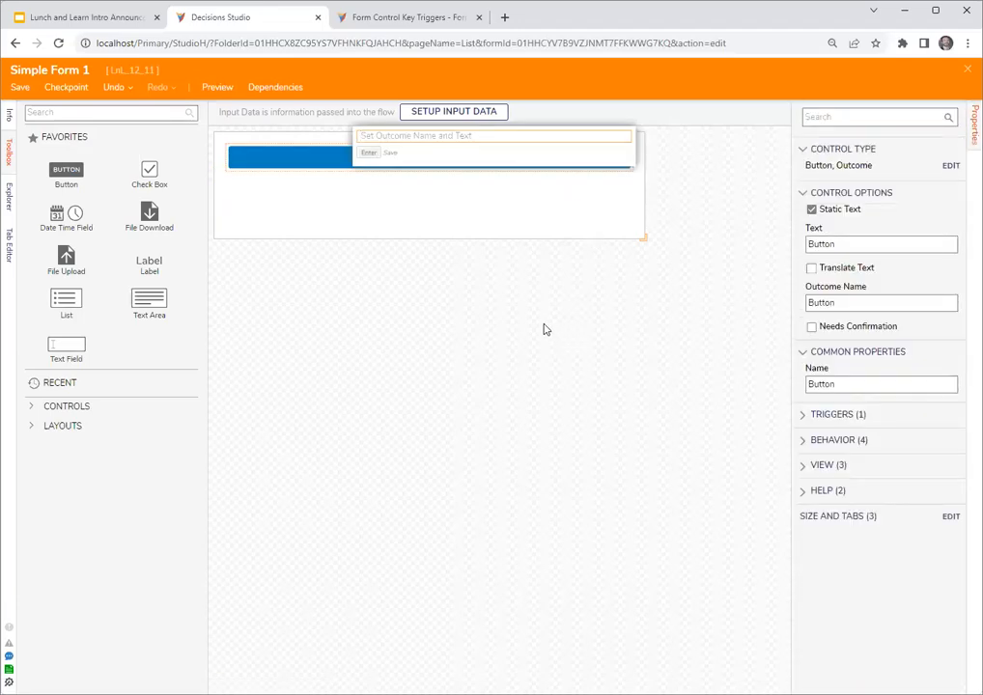
- Change the button's control type so that it displays as an Image Button, keeping the Outcome behavior
left_click(952, 168)
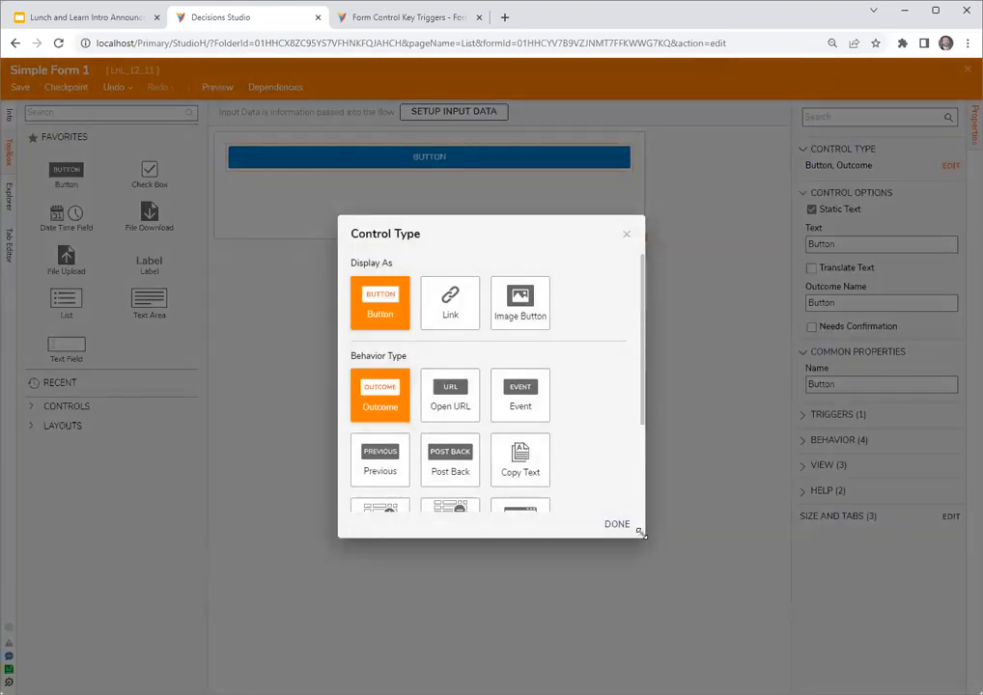
left_click_drag(664, 566, 727, 619)
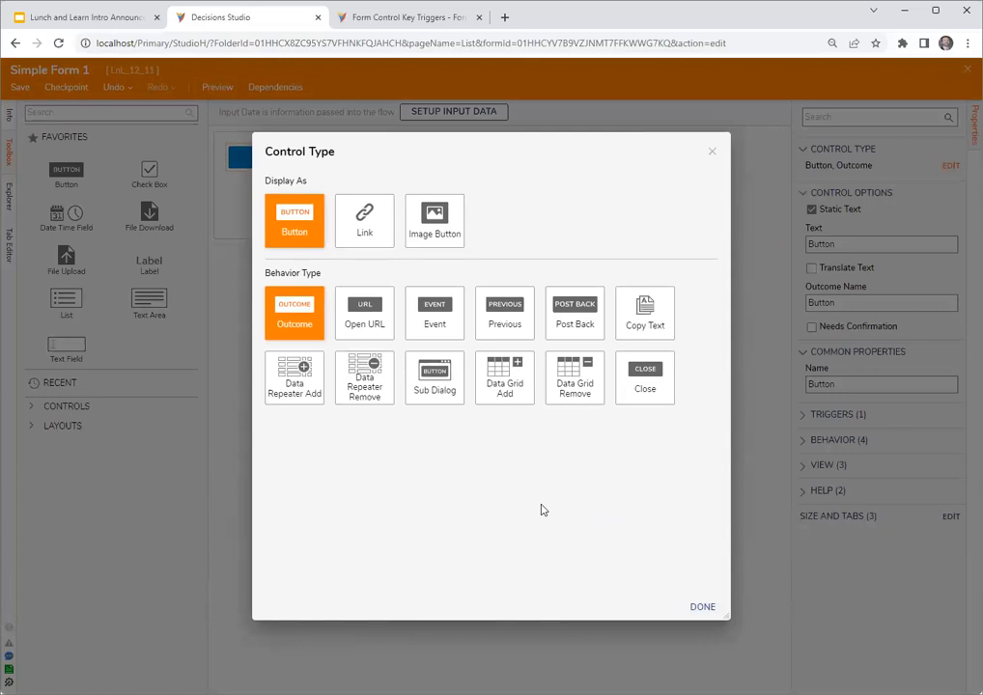
left_click(449, 216)
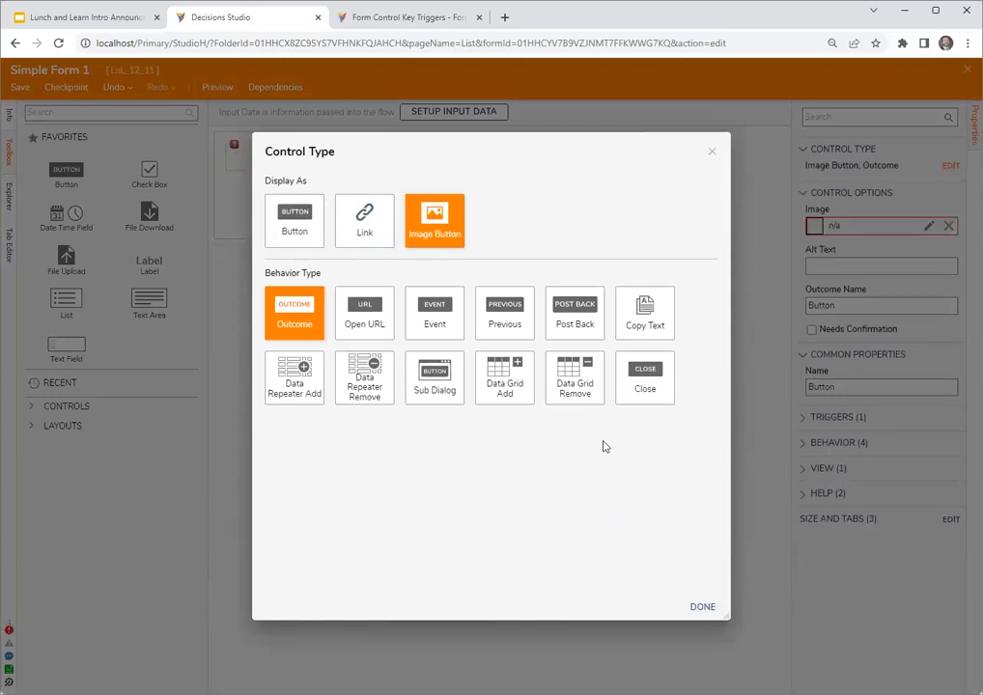
left_click(699, 608)
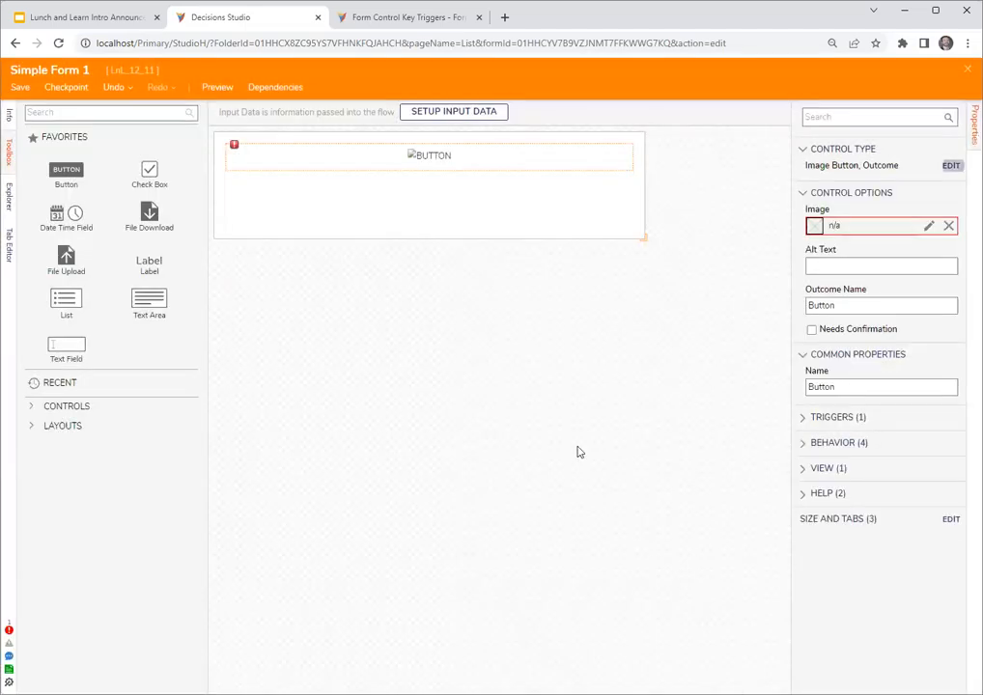
- Assign the 001-scarf.svg picture from the adventure library to the image button
left_click(928, 225)
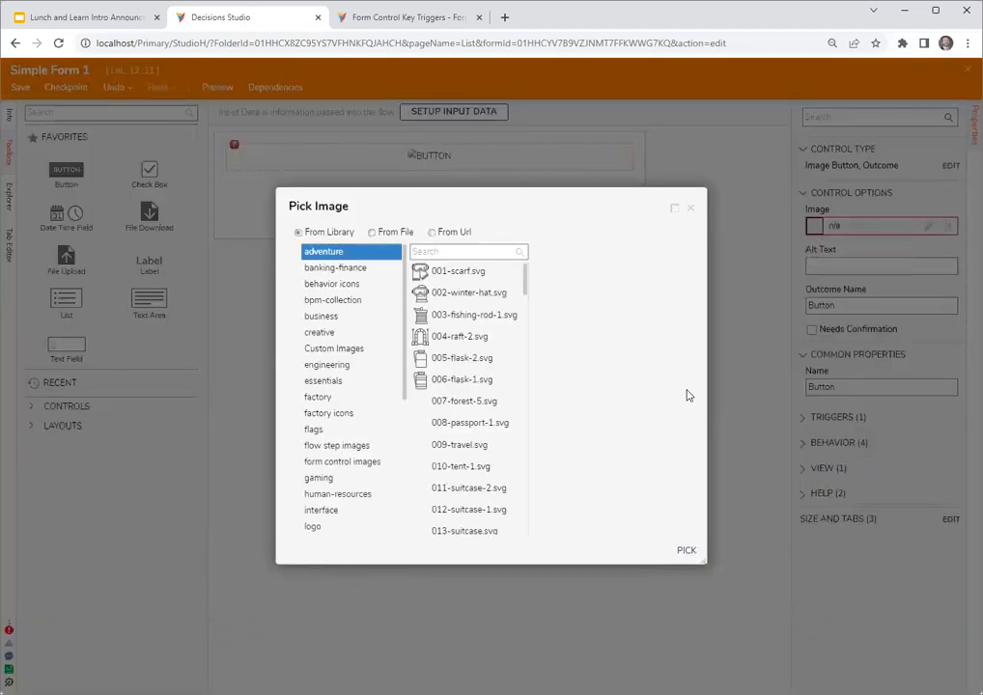
left_click(446, 273)
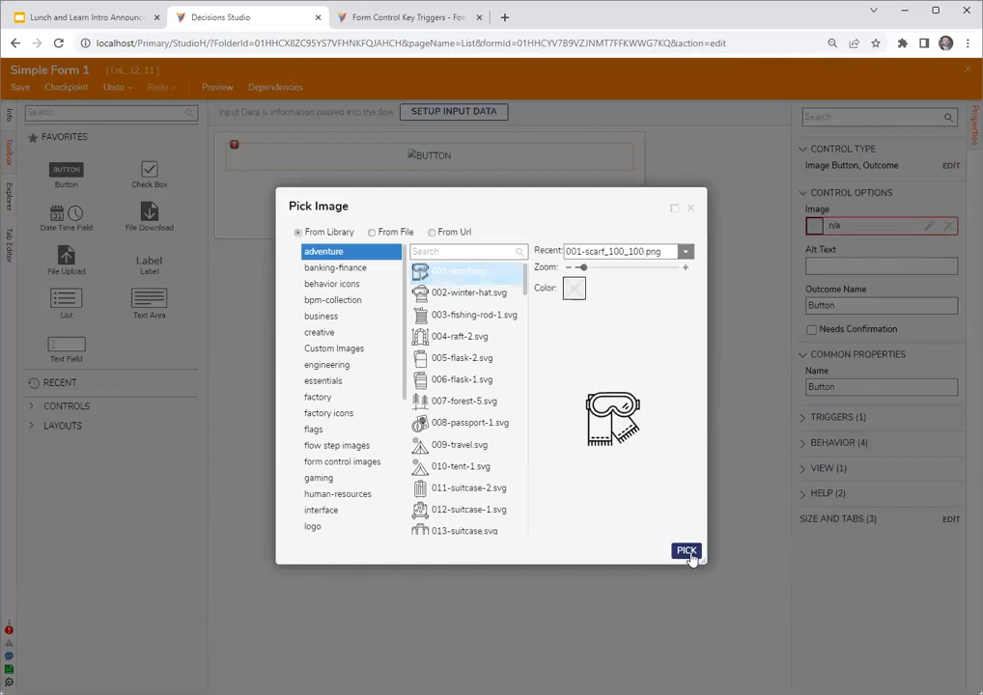
left_click(690, 553)
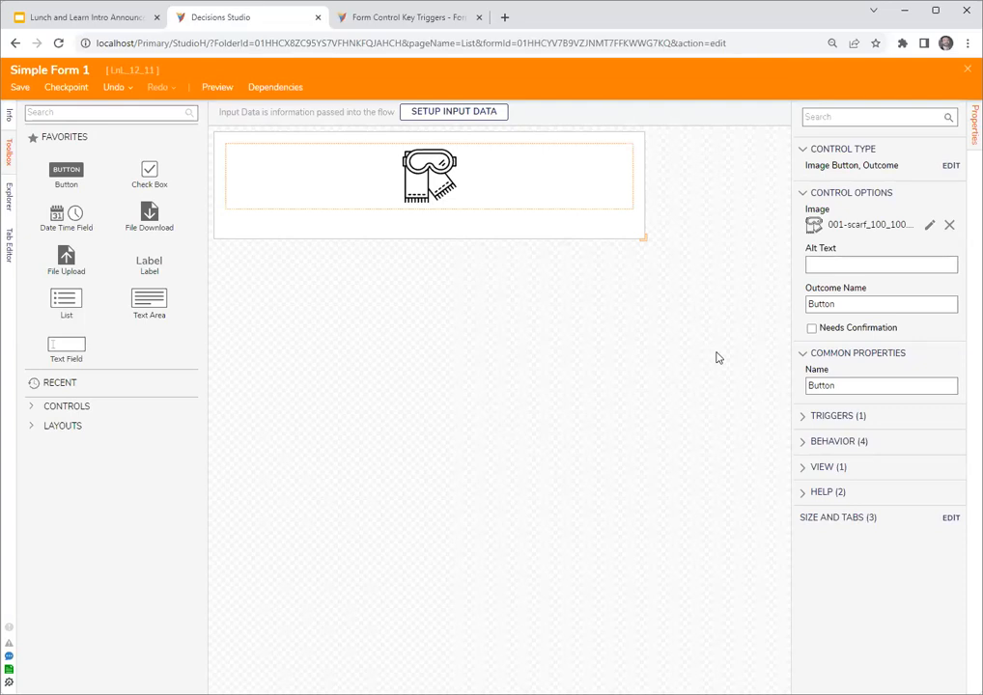
- Save and close Simple Form 1
left_click(359, 322)
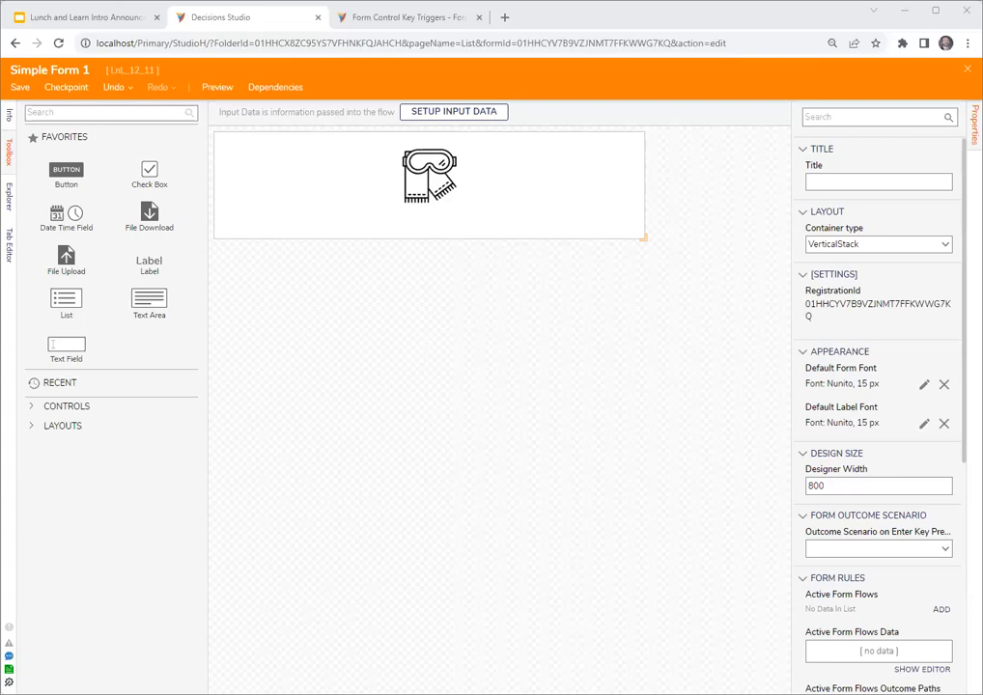
left_click(968, 70)
left_click(627, 439)
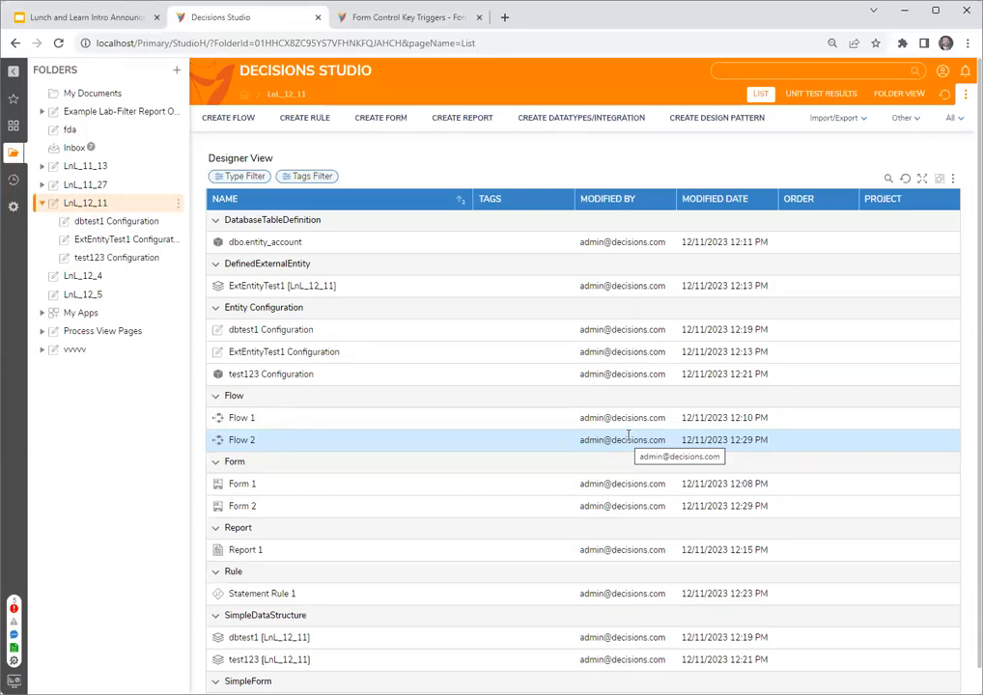
left_click(965, 72)
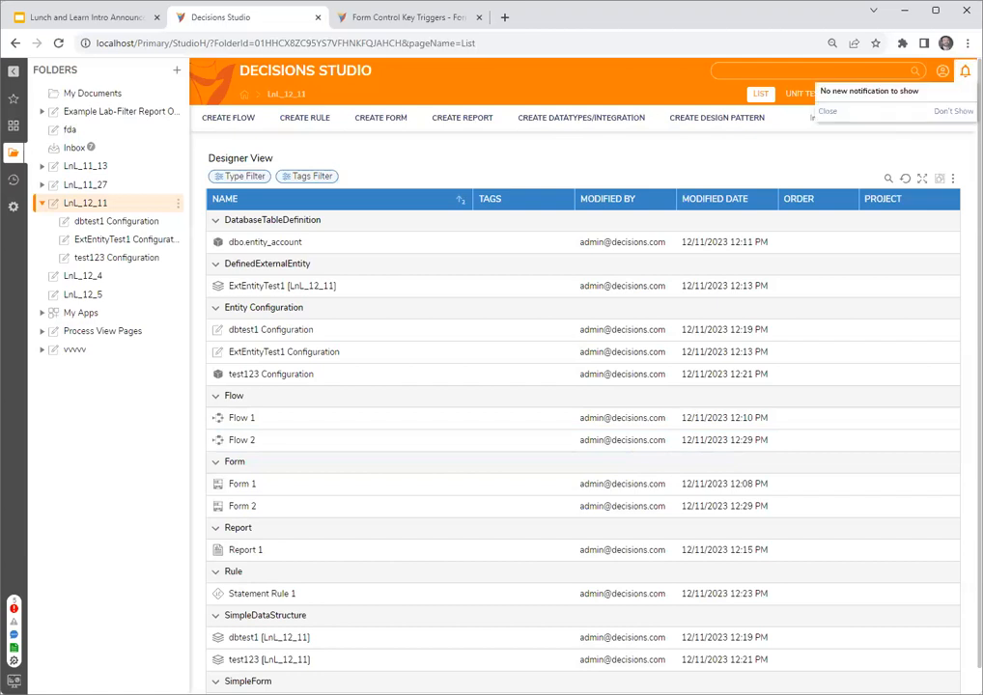
left_click(666, 82)
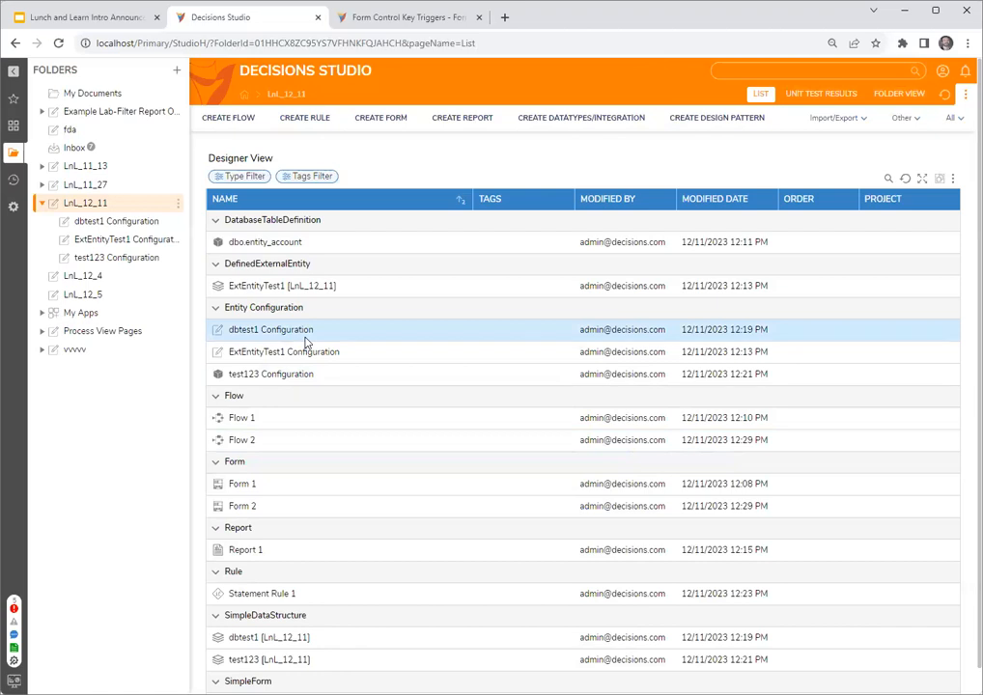
- Create a diagram tile in LnL_12_11 from the Empty Diagram Tile template
left_click(480, 120)
left_click(249, 327)
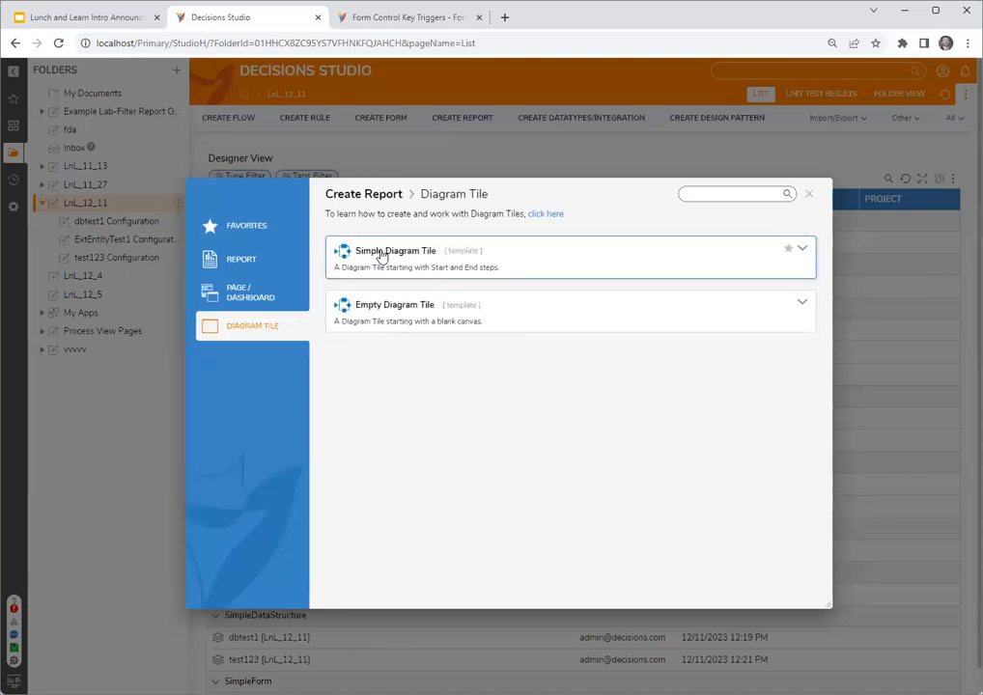
left_click(388, 323)
left_click(557, 340)
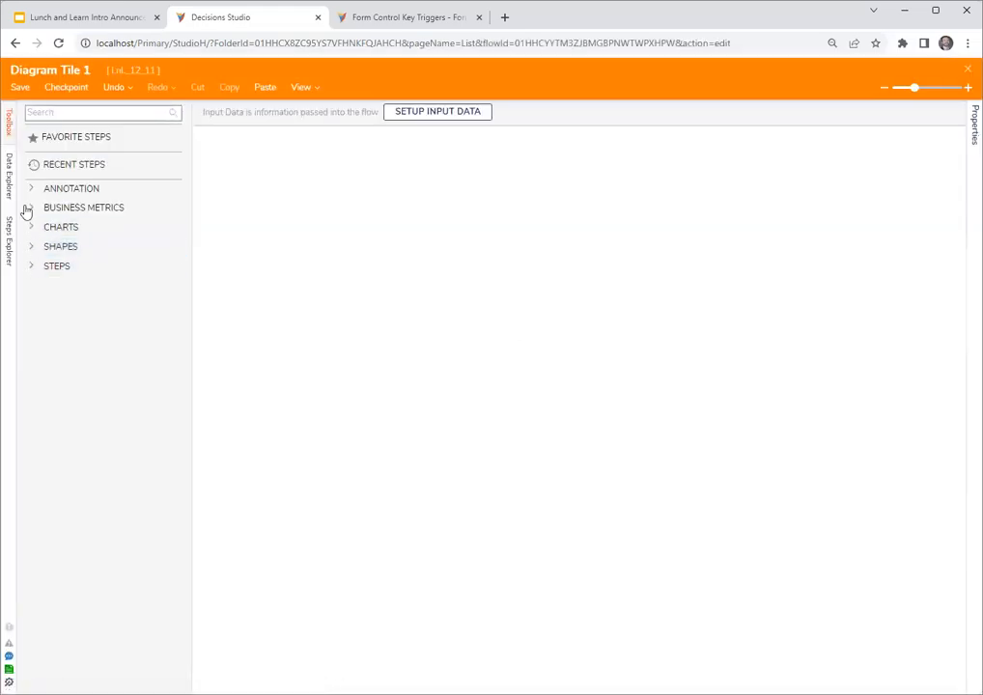
- Place a Cube shape on the diagram tile and a Circle overlapping the cube's lower-right corner
left_click(27, 250)
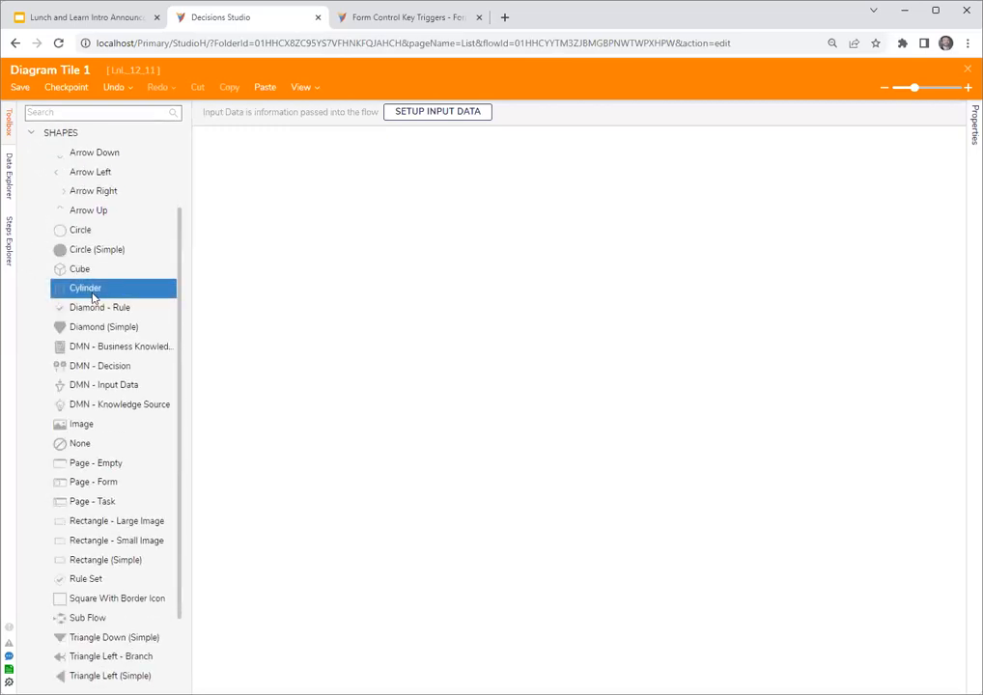
scroll(91, 337, "up", 1)
left_click_drag(92, 336, 372, 289)
left_click_drag(80, 298, 401, 320)
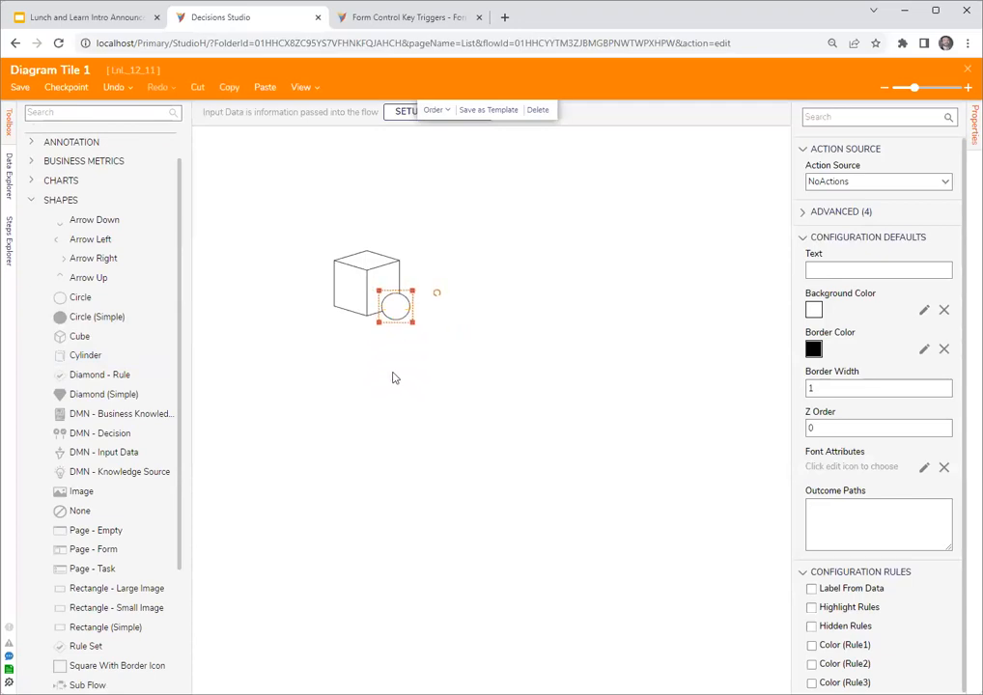
- Enable Label From Data for the circle and set its Text input mapping to Constant
left_click(874, 591)
scroll(875, 593, "down", 2)
left_click(943, 647)
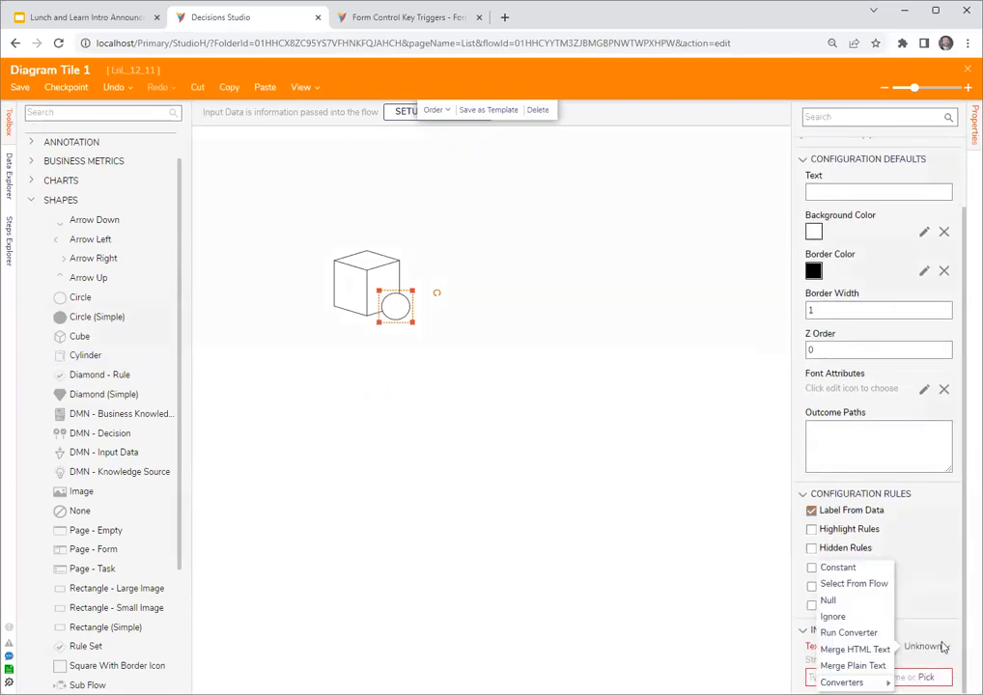
left_click(823, 568)
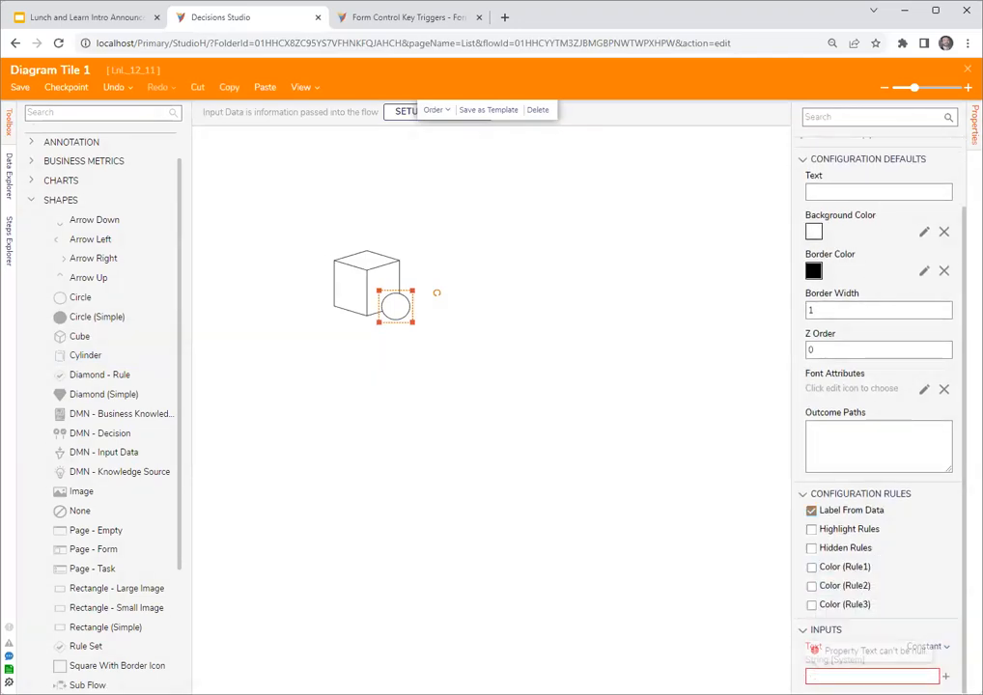
left_click(564, 364)
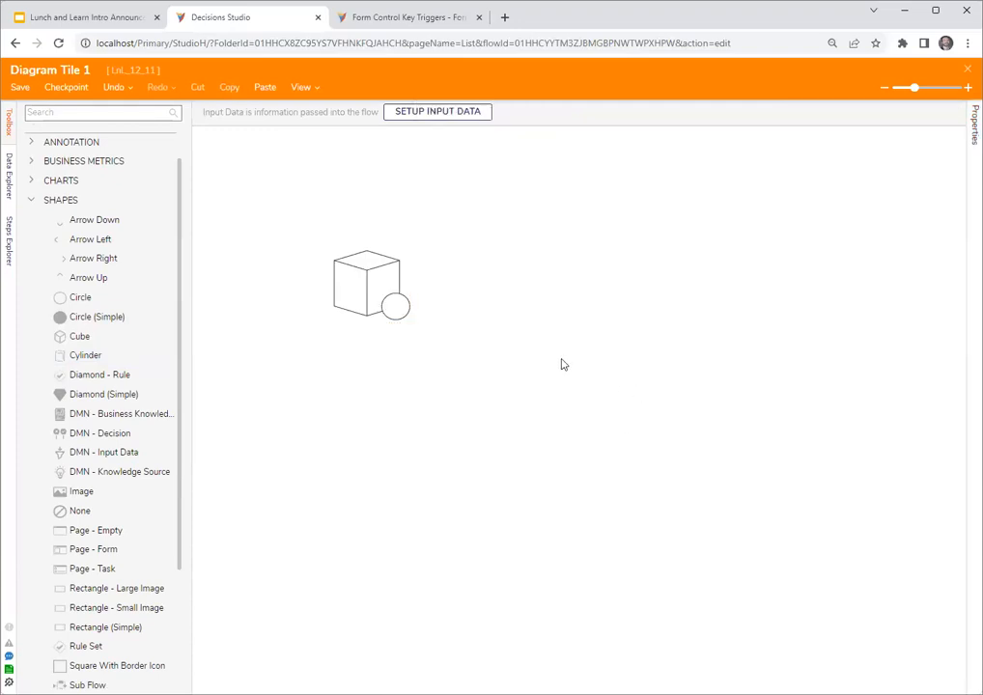
- Define an input named count of type Int32 [Number] for the diagram tile and save the input data
left_click(396, 307)
scroll(815, 608, "down", 3)
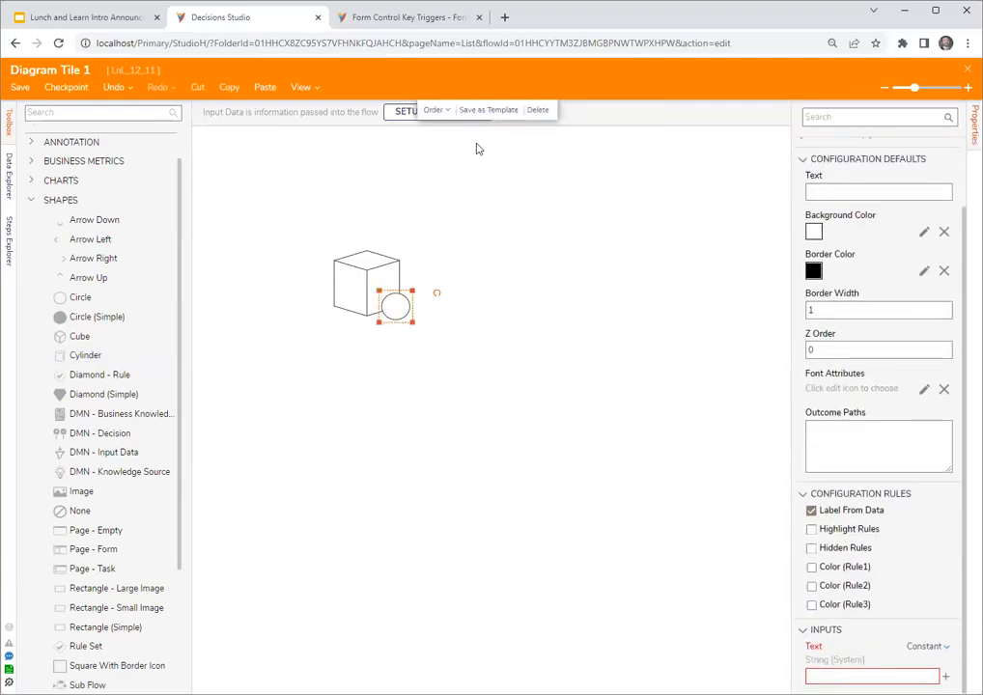
left_click(409, 112)
type("count")
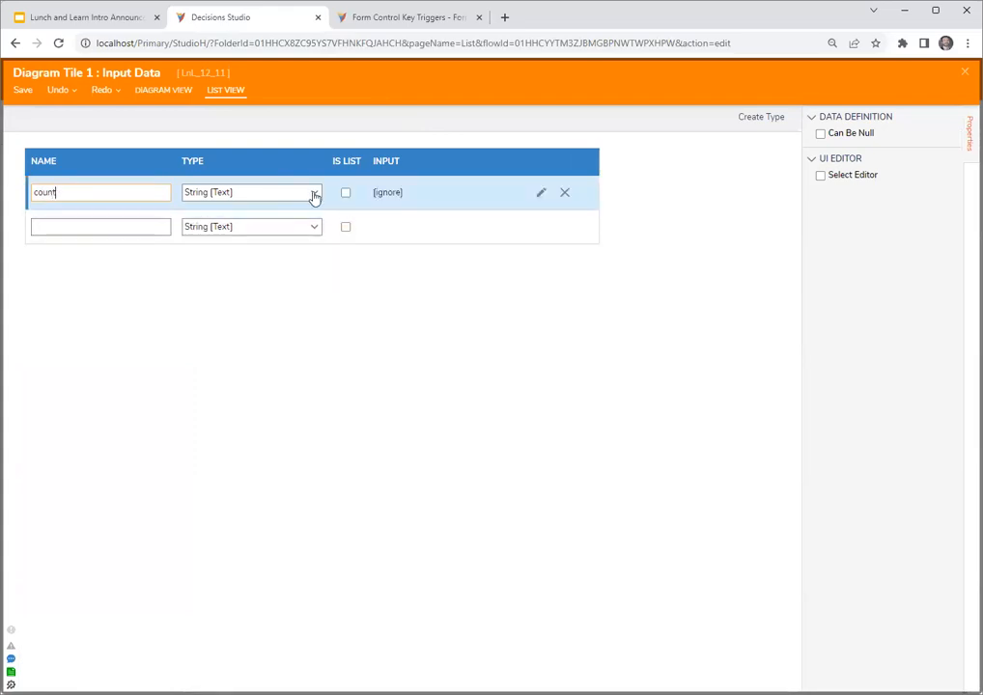
left_click(314, 194)
left_click(259, 231)
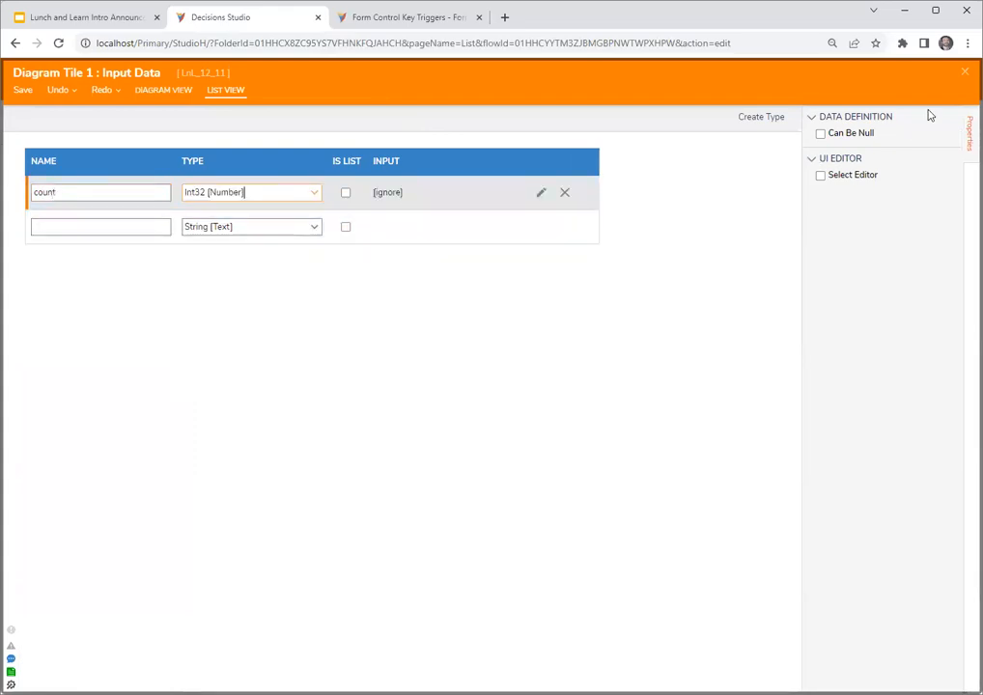
left_click(965, 72)
left_click(640, 404)
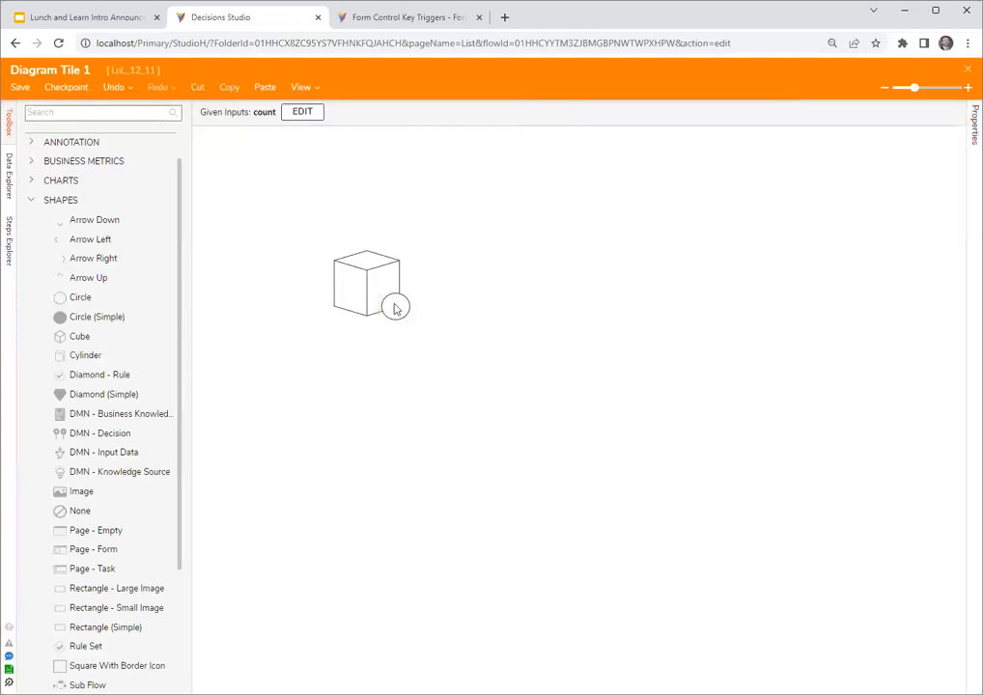
- Map the circle's Text input to the count value from the flow
left_click(395, 308)
scroll(886, 530, "down", 2)
left_click(945, 648)
left_click(857, 582)
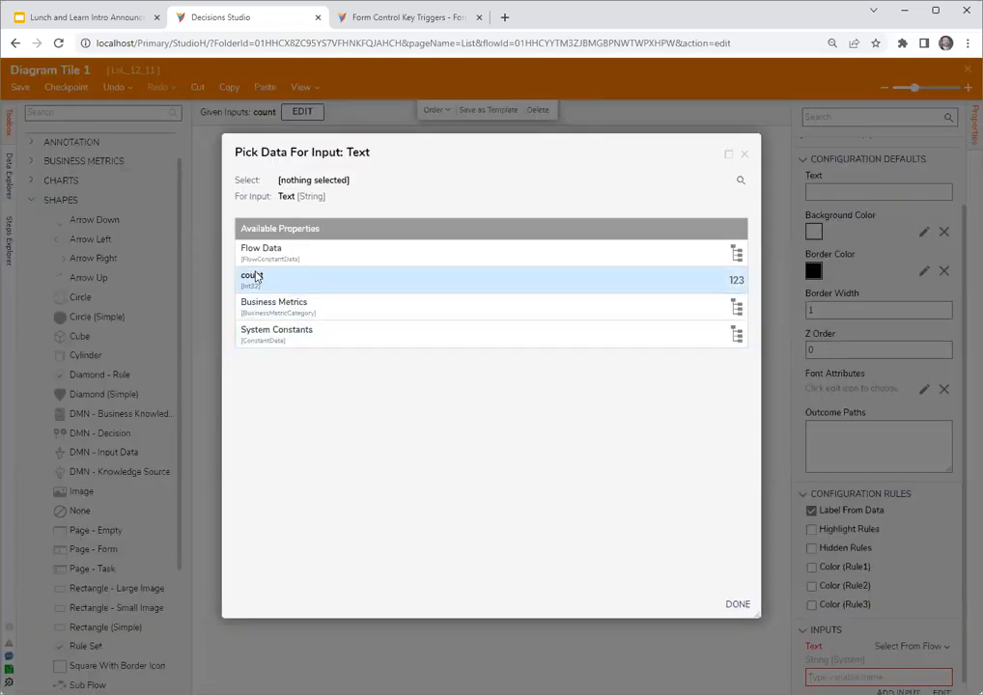
left_click(256, 277)
left_click(738, 603)
left_click(421, 340)
- Set the circle's background color to red
left_click(395, 308)
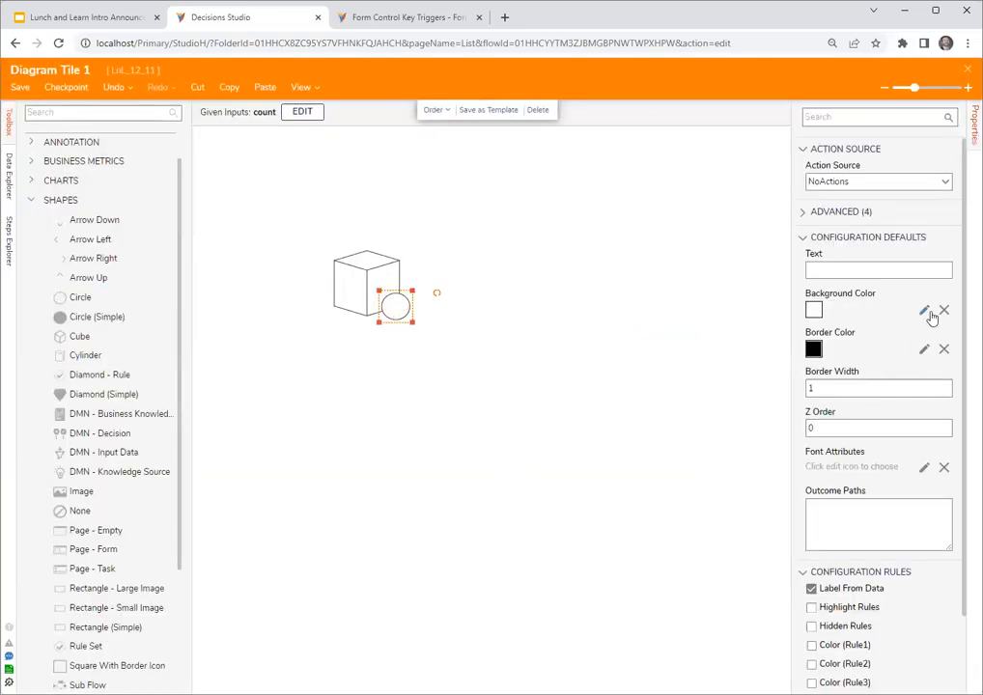
left_click(925, 310)
left_click(818, 288)
left_click(937, 510)
left_click(509, 434)
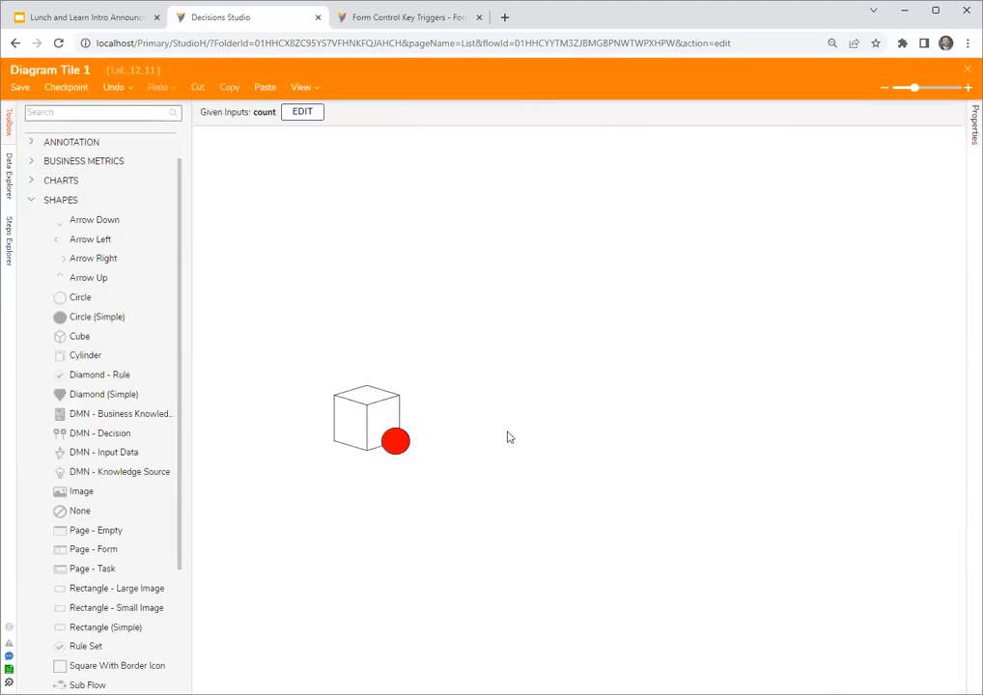
left_click(394, 444)
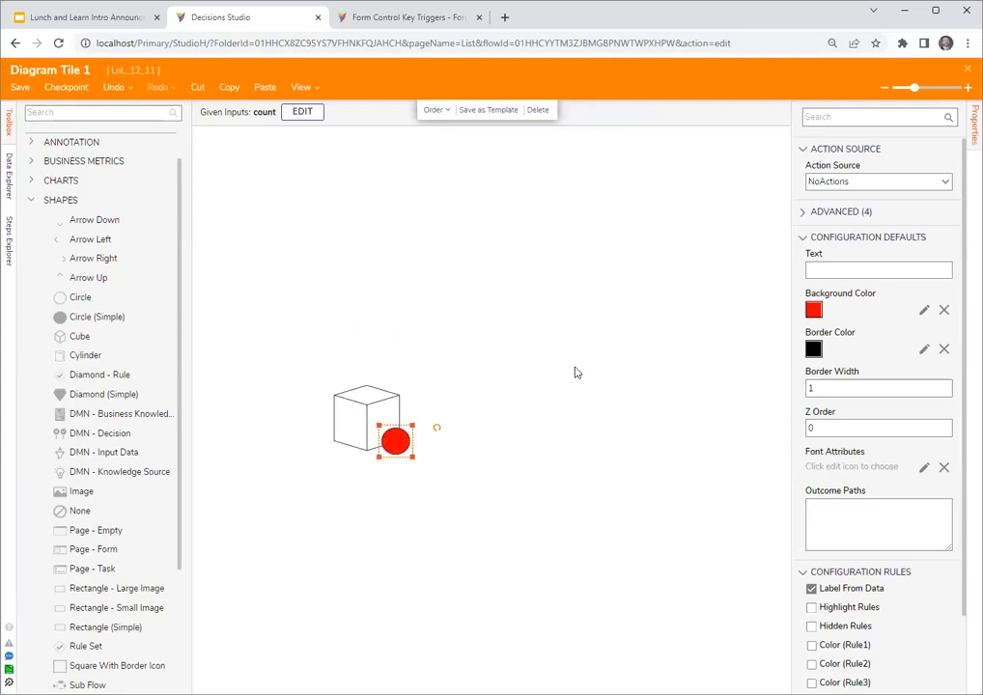
left_click_drag(791, 450, 756, 454)
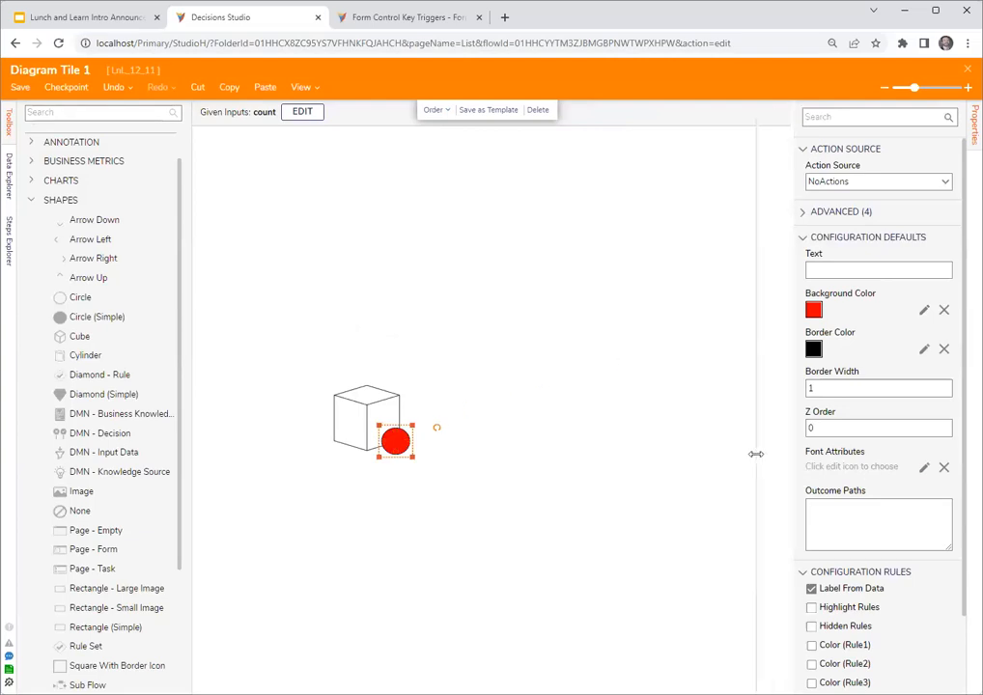
left_click(474, 334)
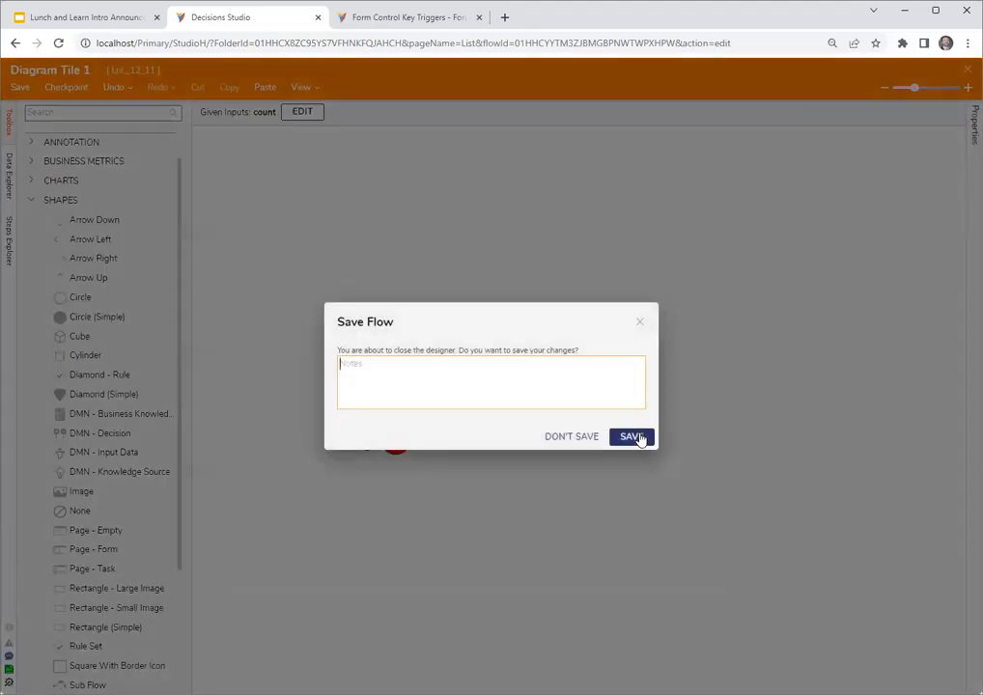
- Save and close the diagram tile and create a page in LnL_12_11 with four small upper cells and two large lower cells
left_click(633, 435)
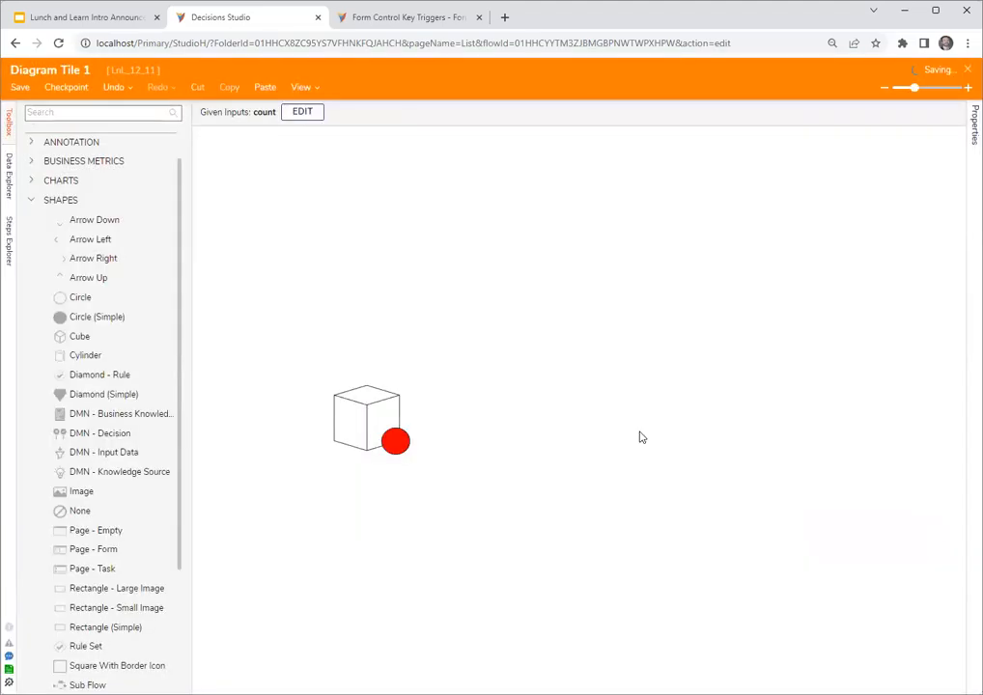
left_click(395, 122)
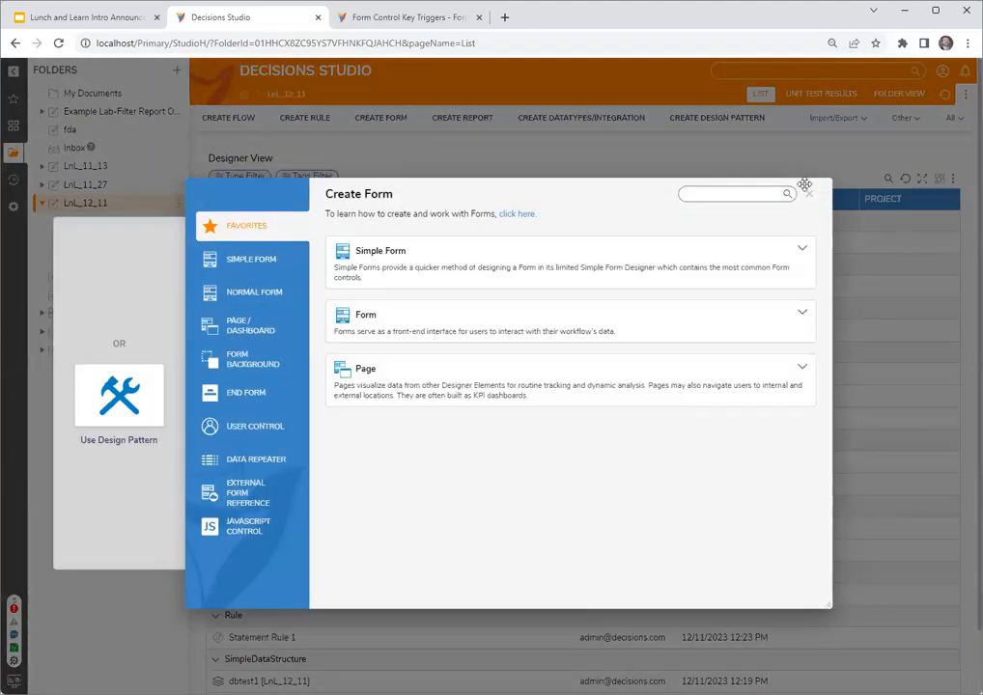
left_click(810, 195)
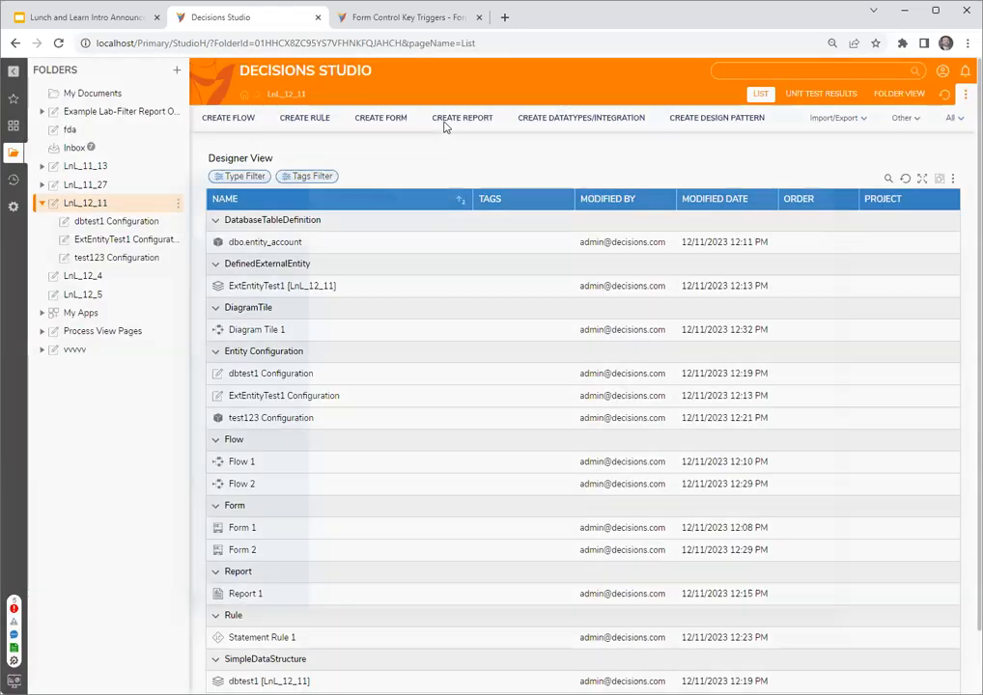
left_click(449, 119)
left_click(392, 310)
left_click(578, 350)
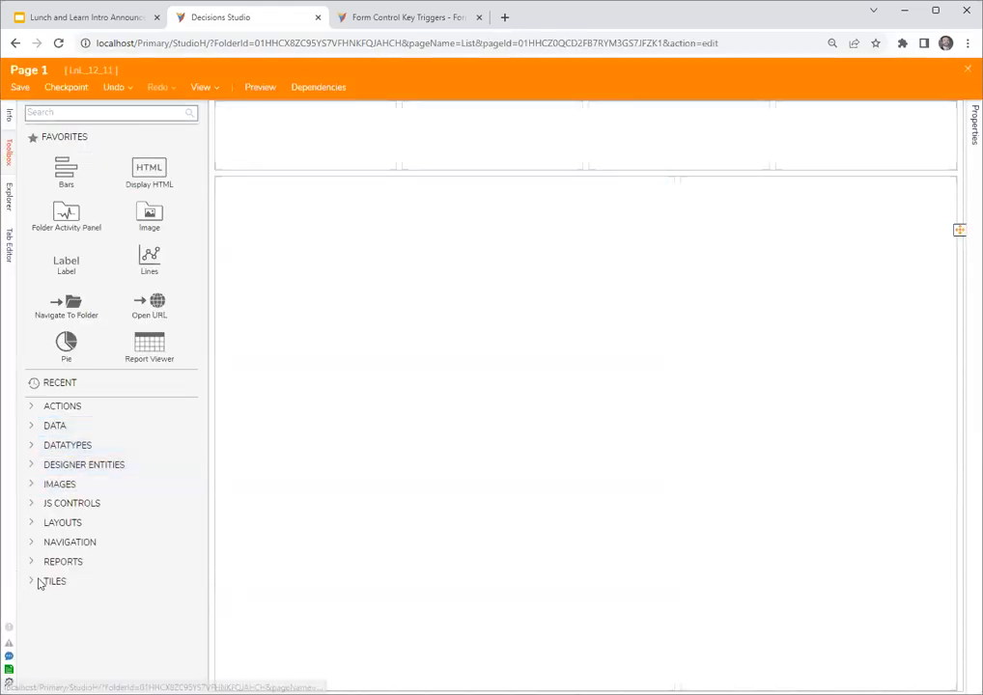
- Place a Diagram Tile in the page's first upper cell and assign the existing Diagram Tile 1 to it
left_click(30, 582)
left_click_drag(65, 625, 280, 158)
left_click(854, 294)
left_click(603, 381)
left_click(374, 270)
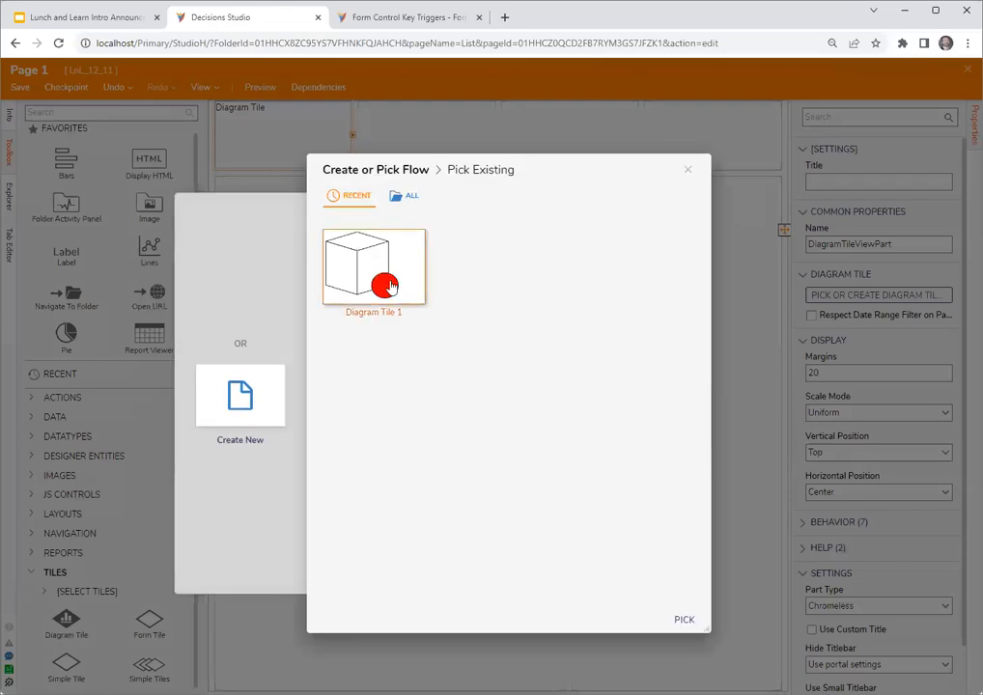
left_click(685, 623)
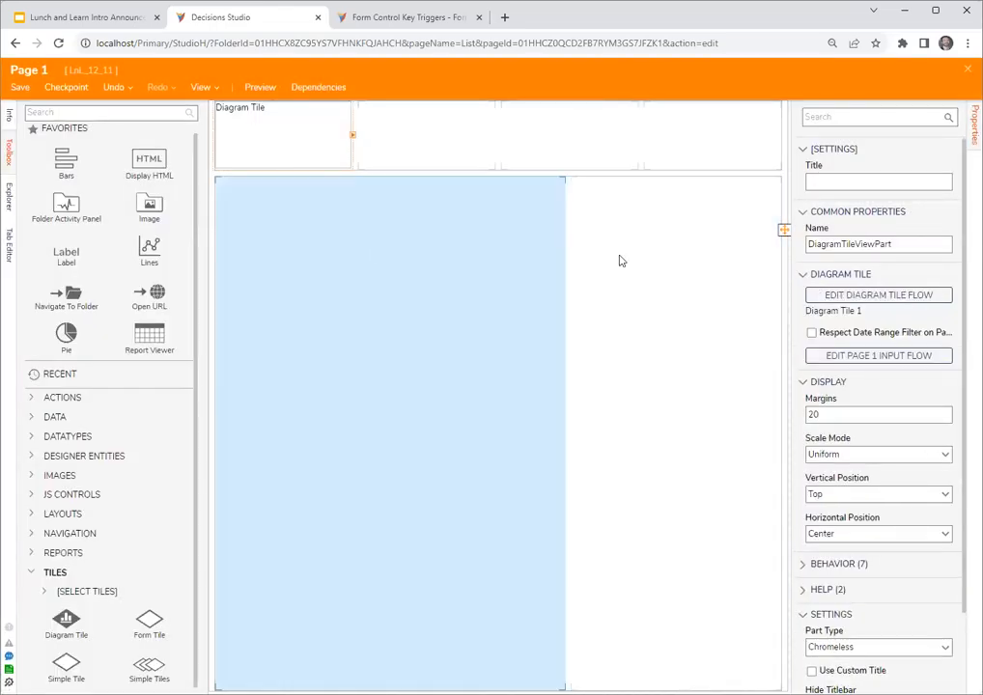
- Open the Page 1 Input Flow, move the end step up closer to the start step, and connect the start's Done path to it
left_click(867, 356)
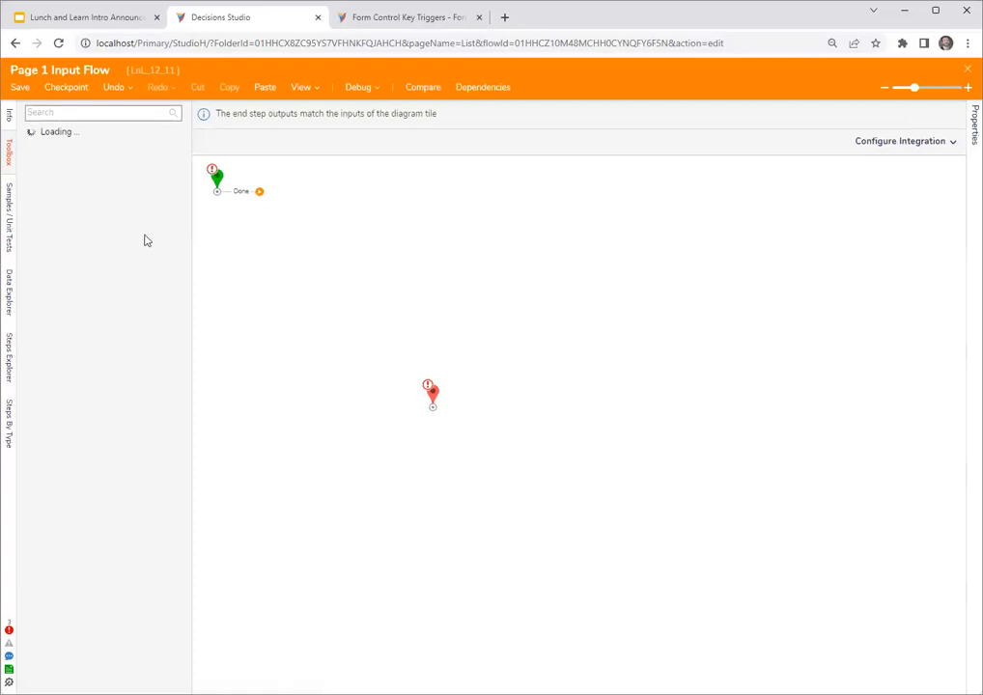
left_click(434, 396)
left_click_drag(435, 396, 469, 271)
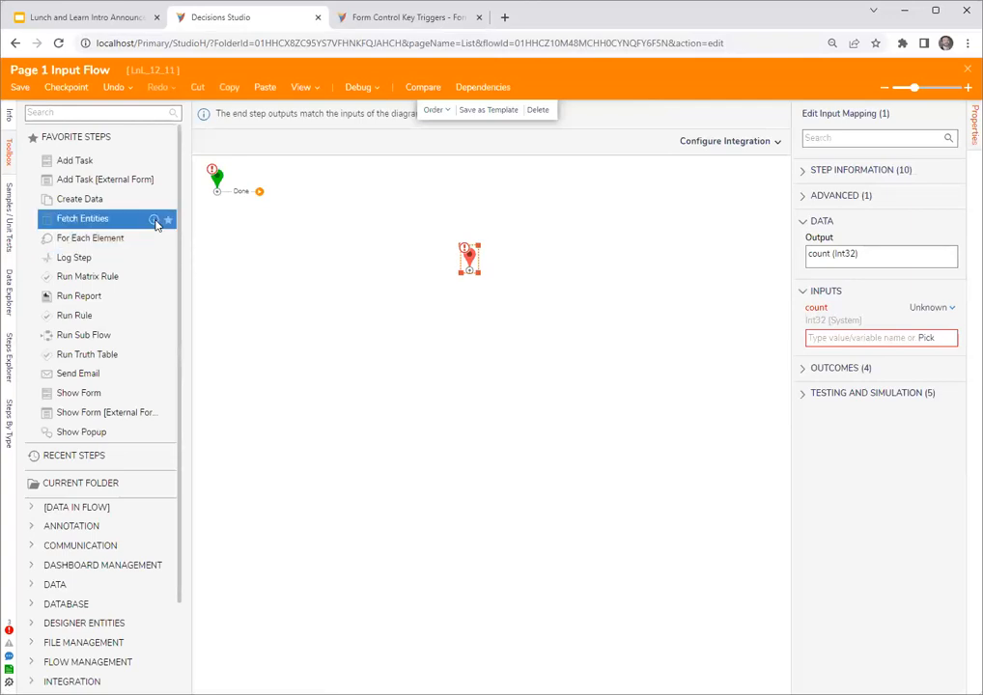
left_click_drag(252, 192, 469, 261)
- Set the end step's count input to the value 4
left_click(929, 320)
left_click(865, 283)
left_click(854, 353)
type("4")
left_click(759, 345)
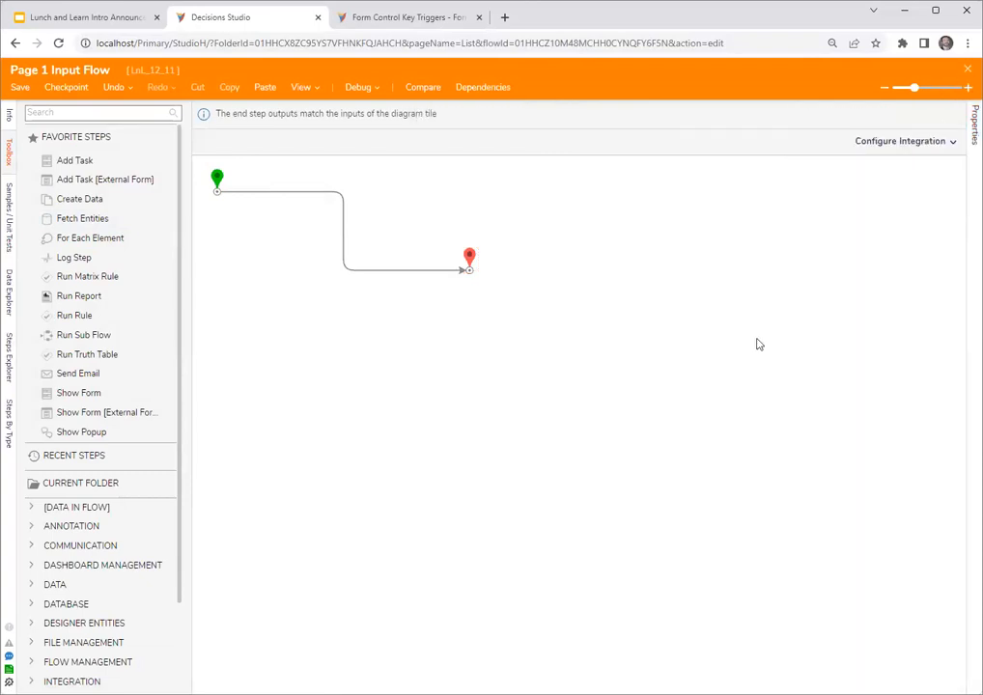
- Save and close the Page 1 Input Flow and Page 1
left_click(967, 70)
left_click(631, 437)
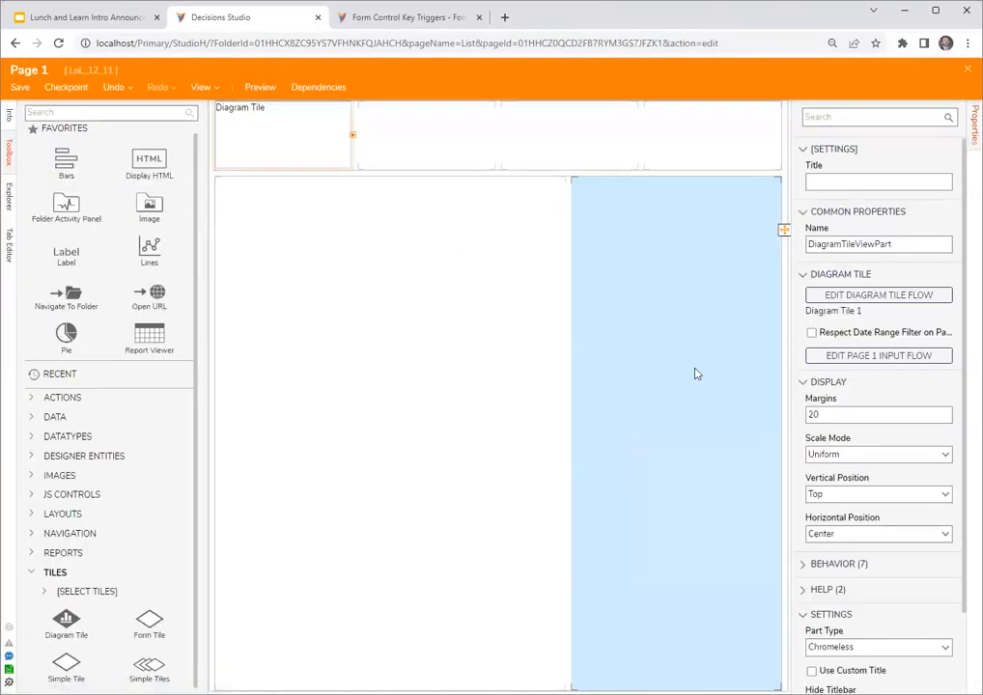
left_click(968, 69)
left_click(632, 437)
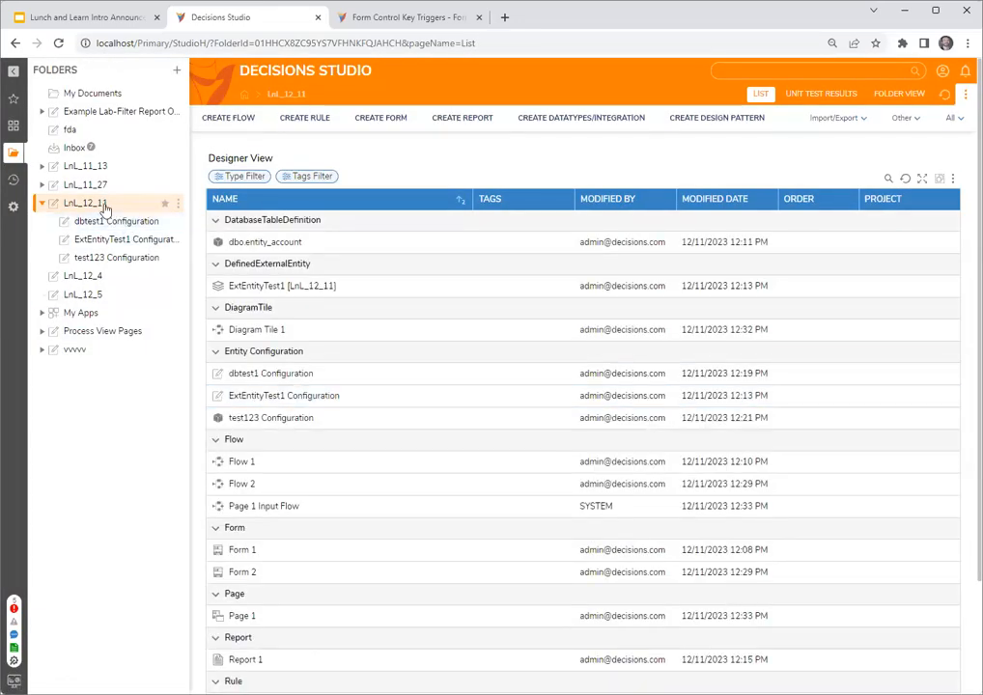
- Add Page 1 to the LnL_12_11 folder as a page named asdf and display it
right_click(105, 209)
mouse_move(251, 267)
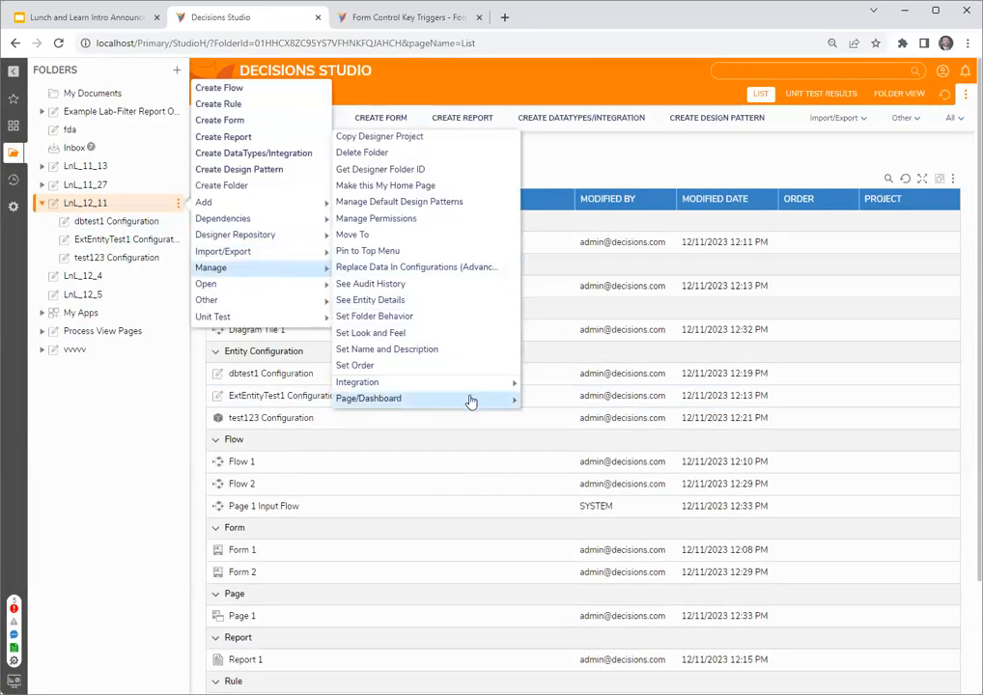
mouse_move(471, 400)
left_click(594, 441)
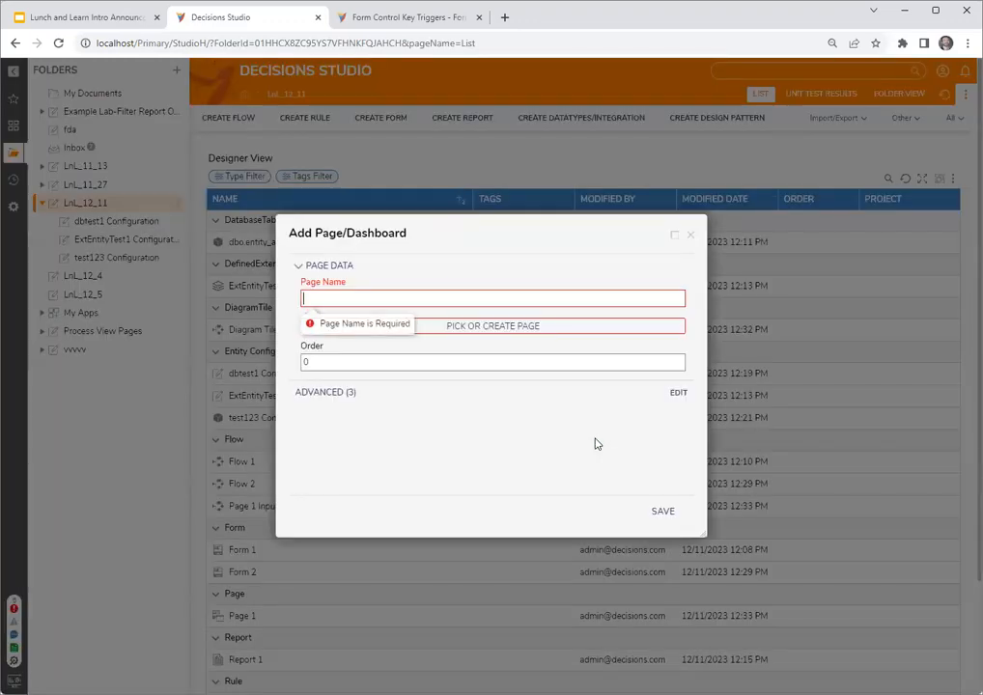
left_click(478, 300)
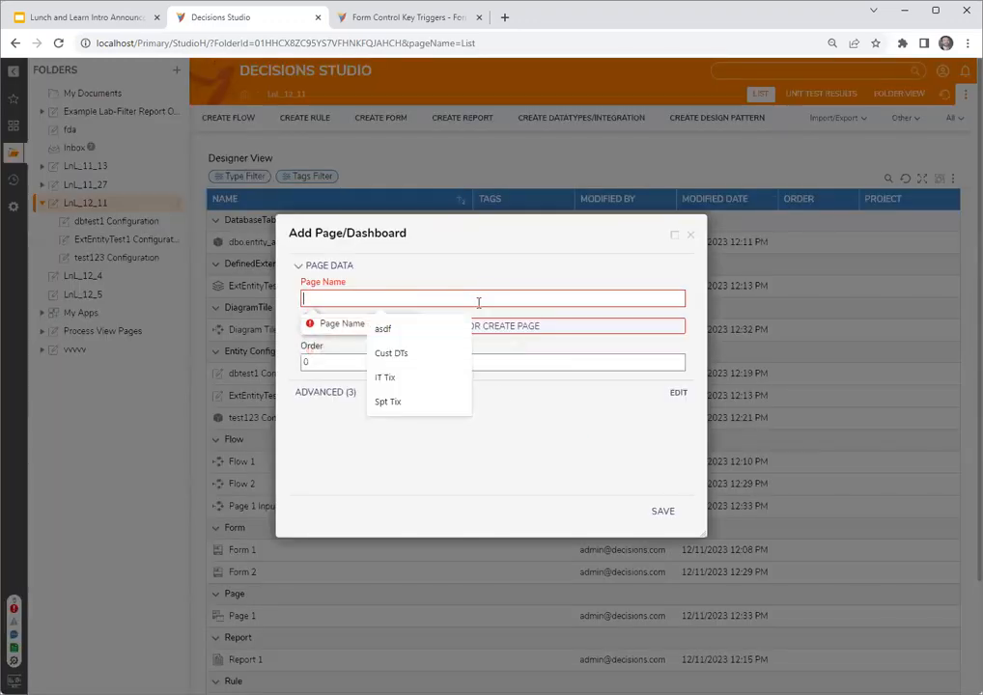
left_click(383, 329)
left_click(493, 326)
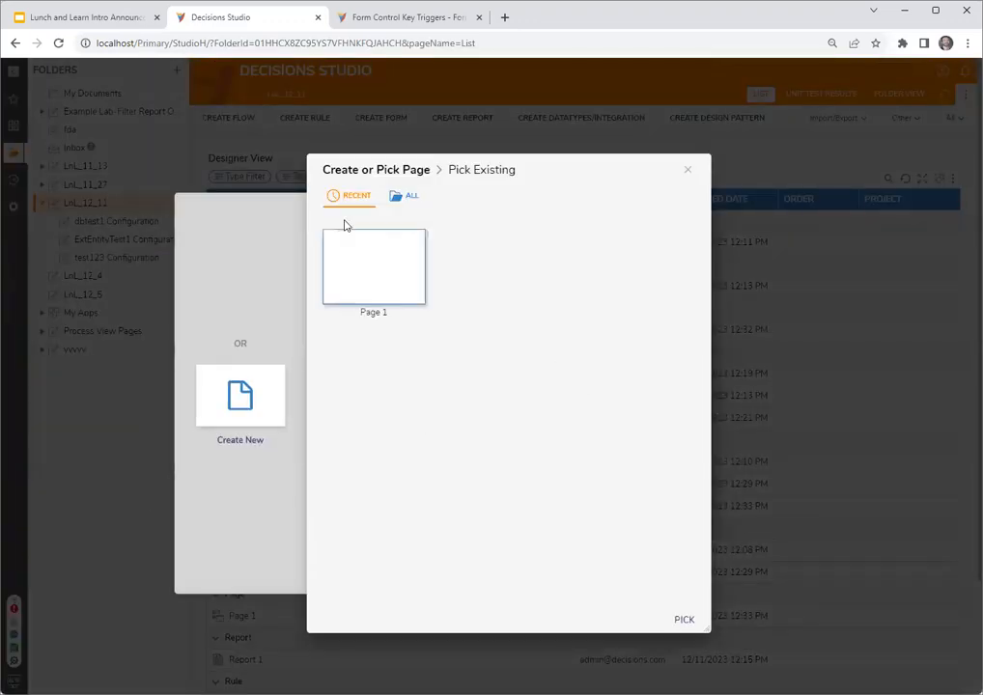
left_click(683, 620)
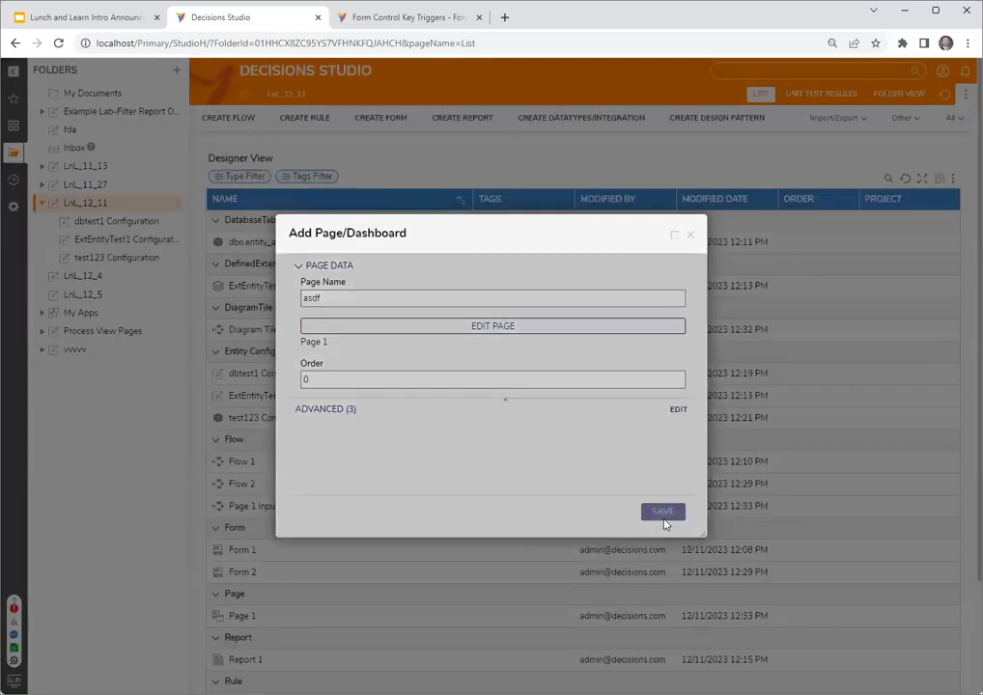
left_click(664, 519)
left_click(725, 94)
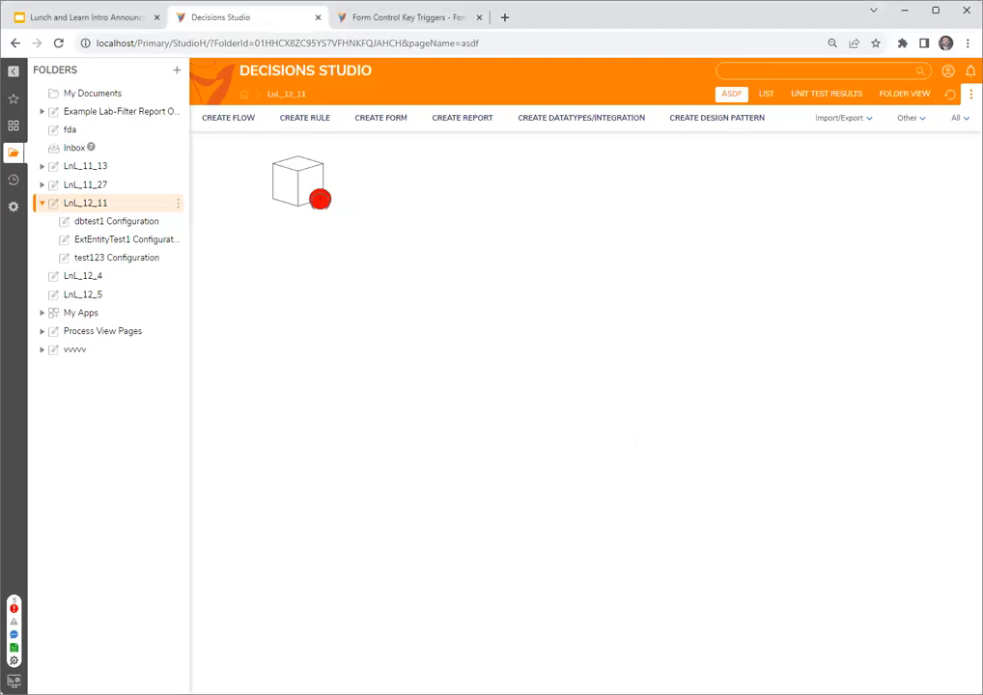
- Switch to the Lunch and Learn intro presentation in Google Slides
left_click(94, 9)
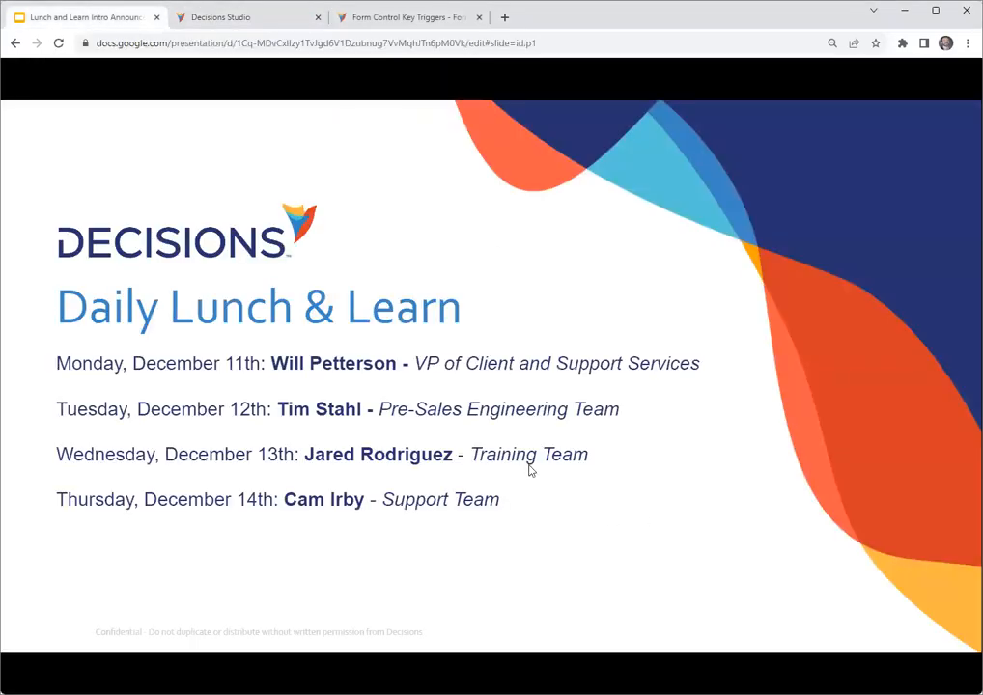